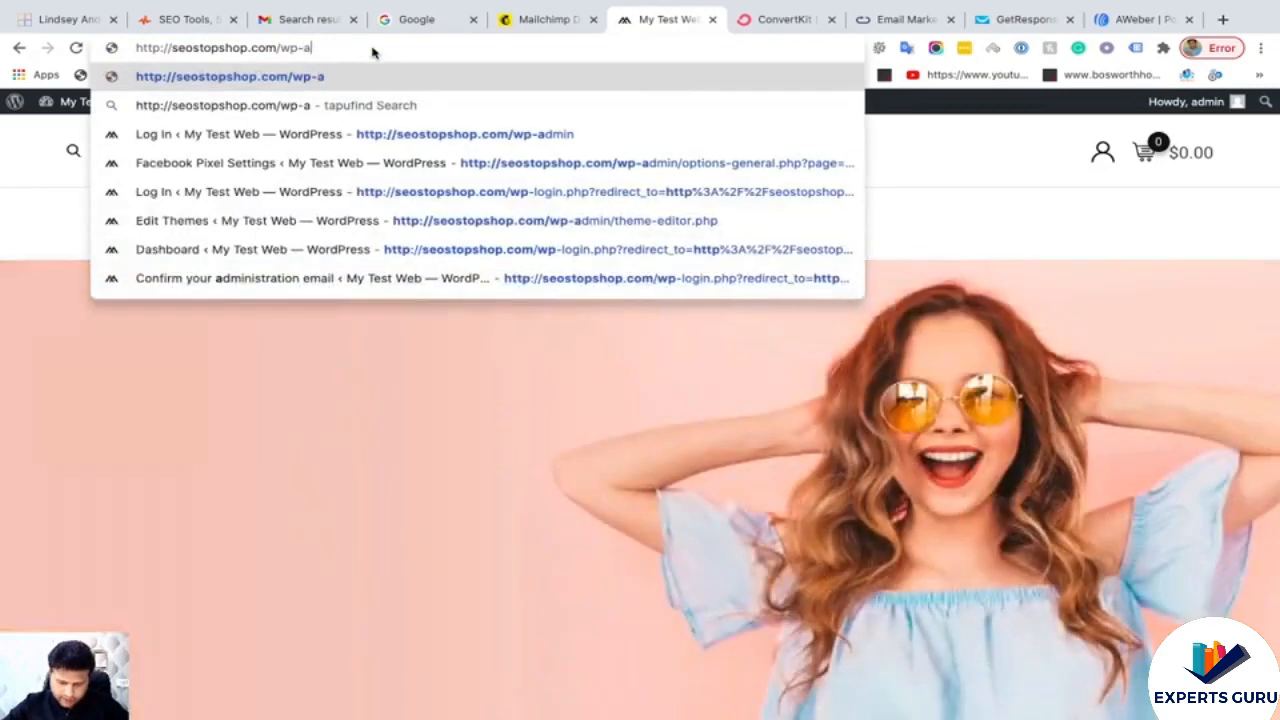
- Load the WordPress admin dashboard at seostopshop.com/wp-admin
{"action": "key", "text": "Return"}
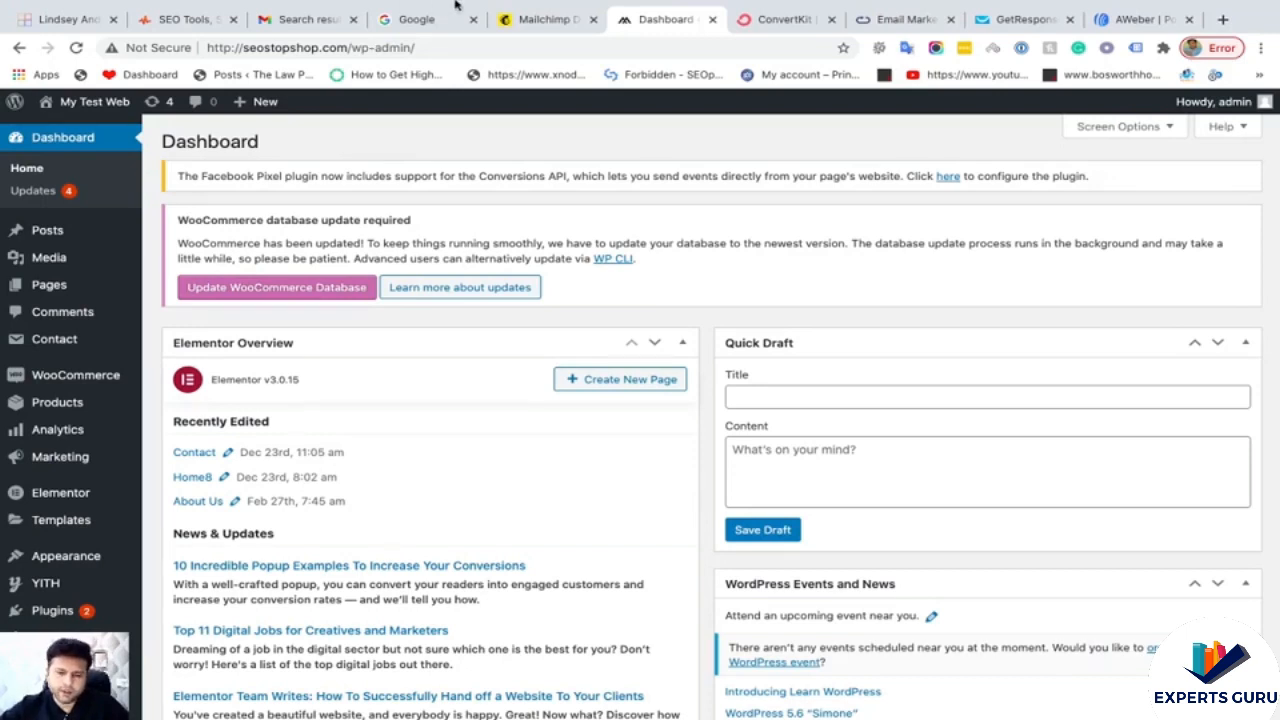
- Switch to the Mailchimp account, then to the example coaching site with its signup form
{"action": "left_click", "coordinate": [543, 20]}
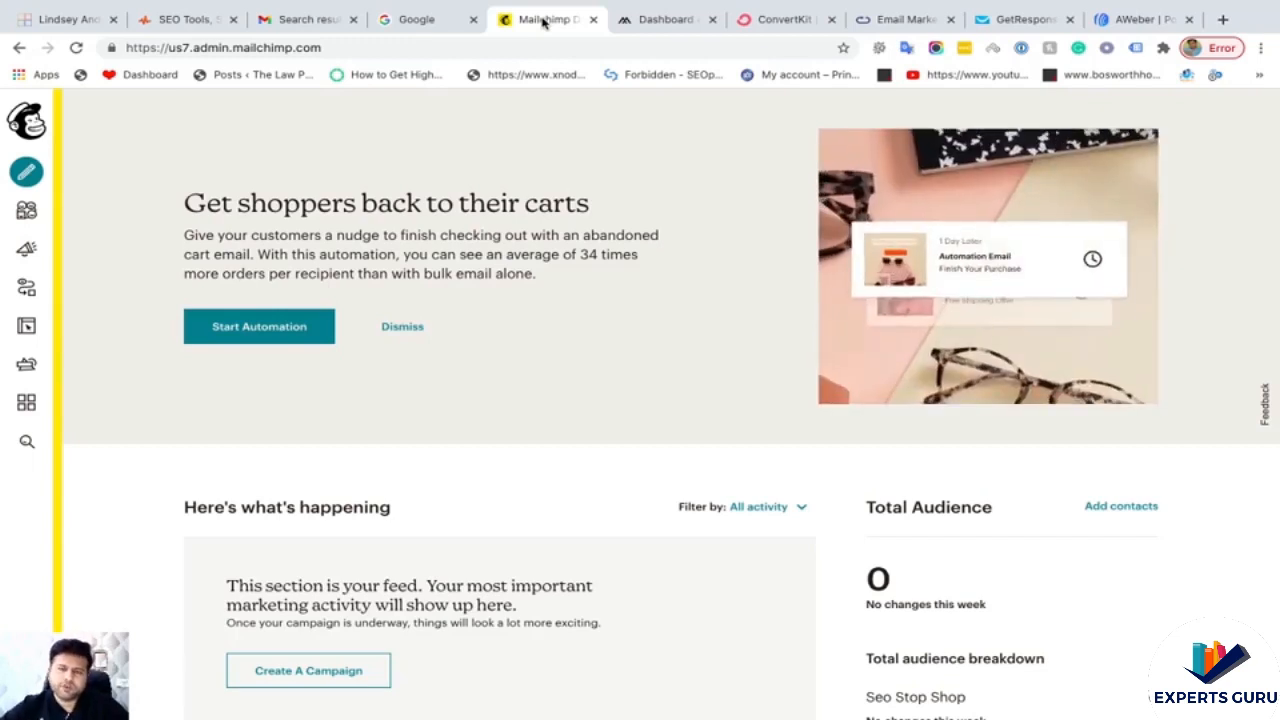
{"action": "left_click", "coordinate": [62, 20]}
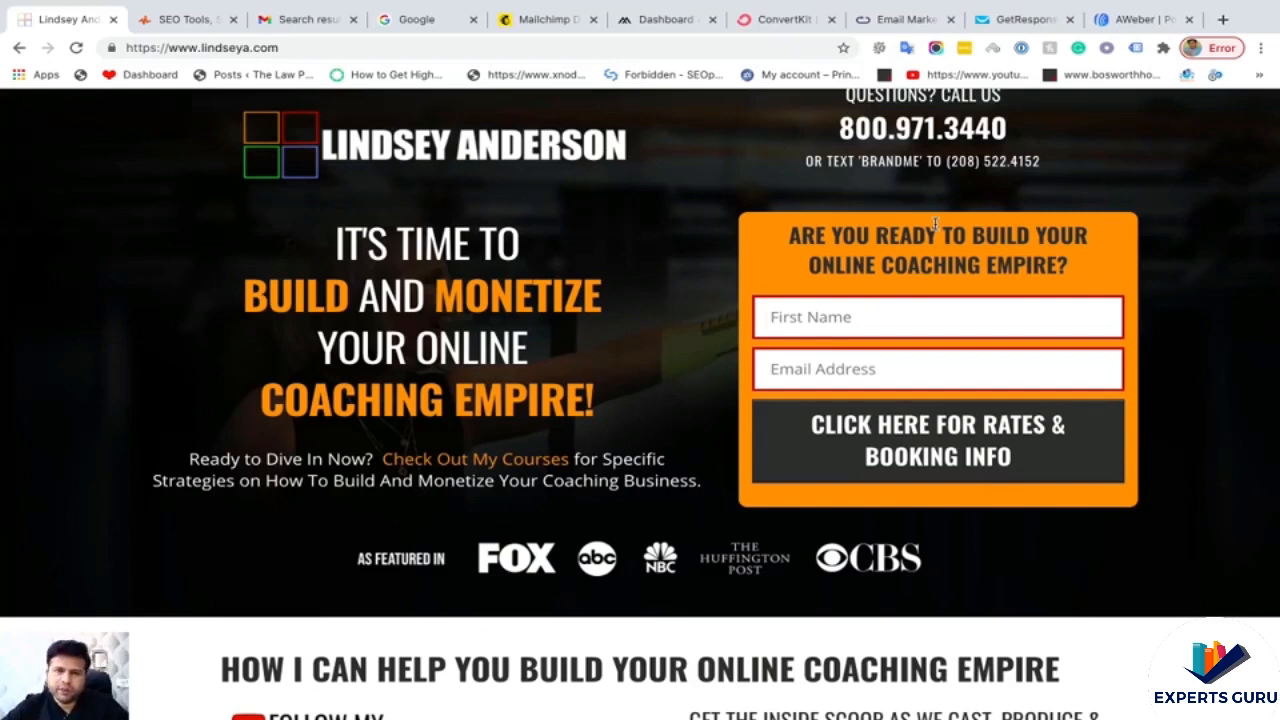
- Return to the Mailchimp dashboard showing a Total Audience of 0
{"action": "left_click", "coordinate": [528, 22]}
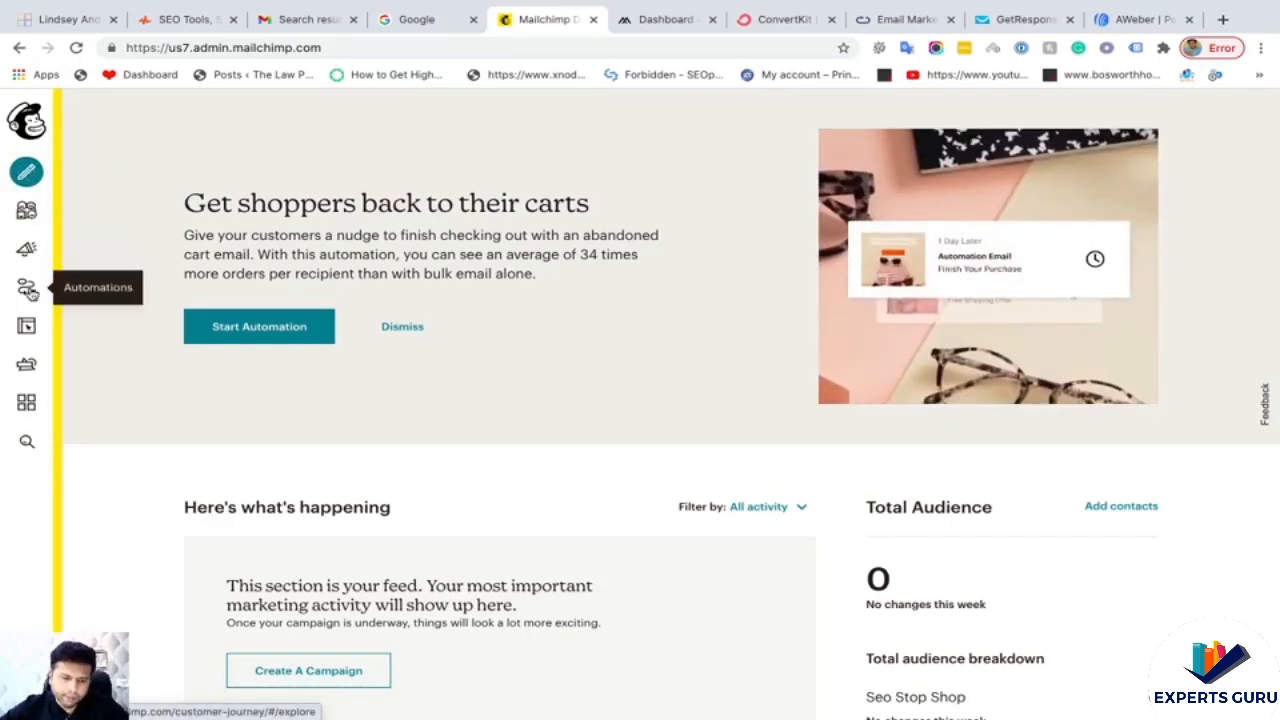
- Open Mailchimp's Integrations page listing Facebook, Google and SurveyMonkey
{"action": "left_click", "coordinate": [27, 402]}
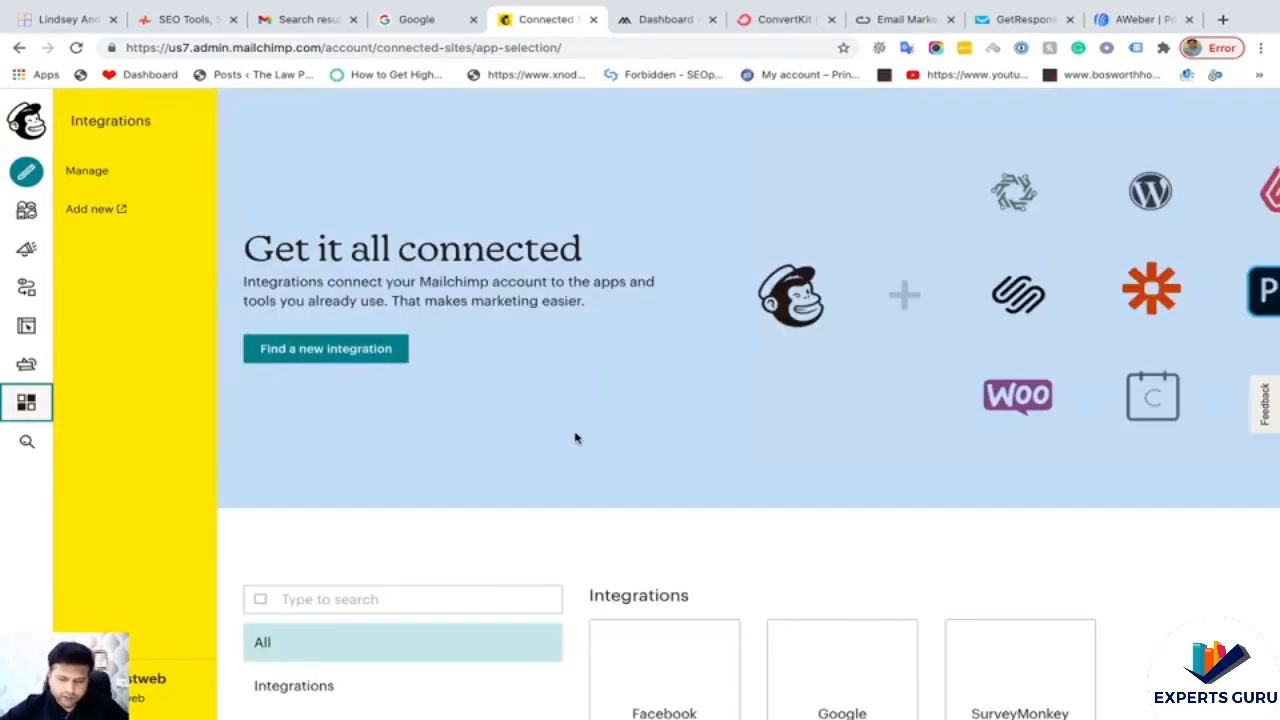
- Scroll the integrations catalogue to find WordPress among the website builders
{"action": "scroll", "coordinate": [575, 437], "scroll_direction": "down", "scroll_amount": 4}
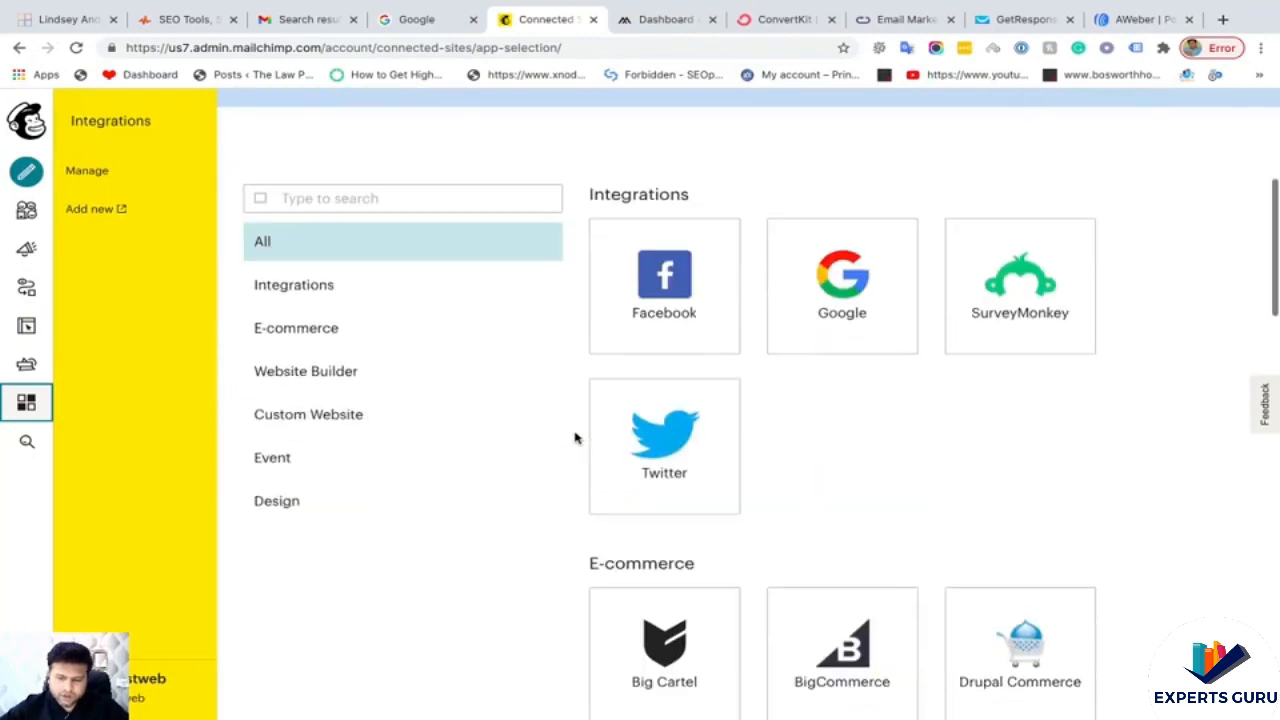
{"action": "scroll", "coordinate": [574, 409], "scroll_direction": "down", "scroll_amount": 1}
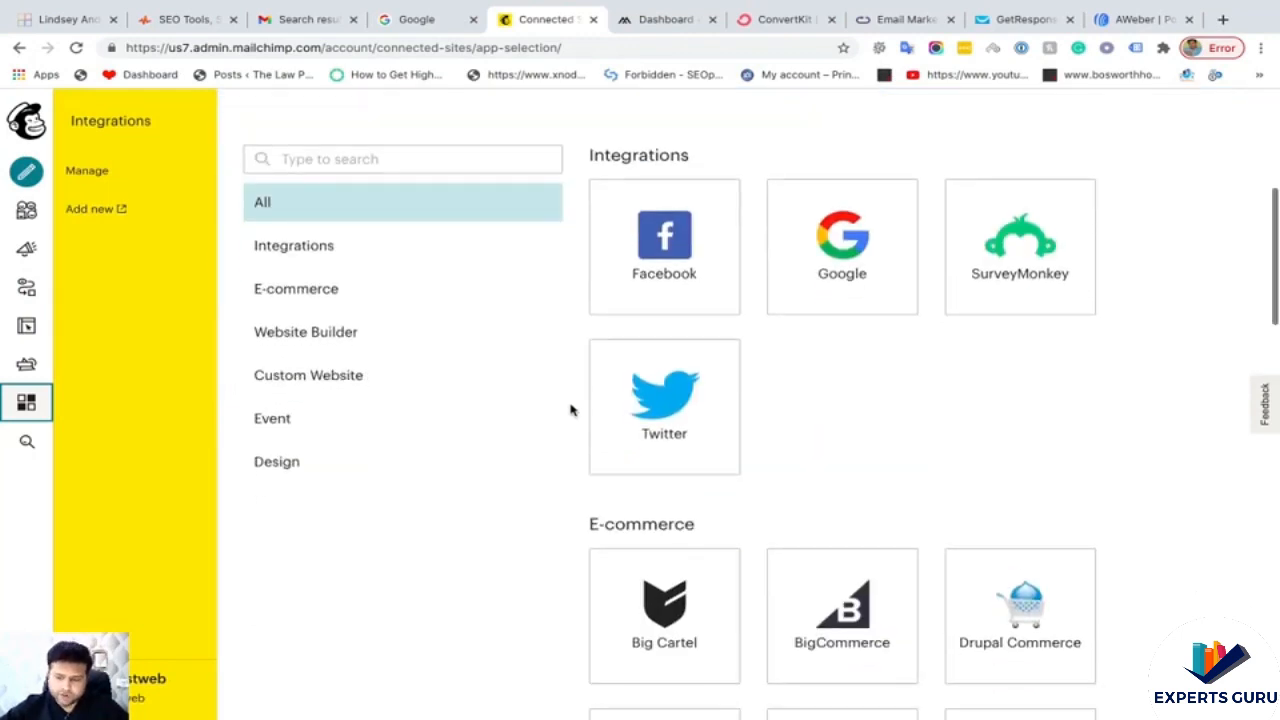
{"action": "scroll", "coordinate": [571, 409], "scroll_direction": "down", "scroll_amount": 1}
{"action": "scroll", "coordinate": [571, 409], "scroll_direction": "down", "scroll_amount": 3}
{"action": "scroll", "coordinate": [571, 409], "scroll_direction": "down", "scroll_amount": 10}
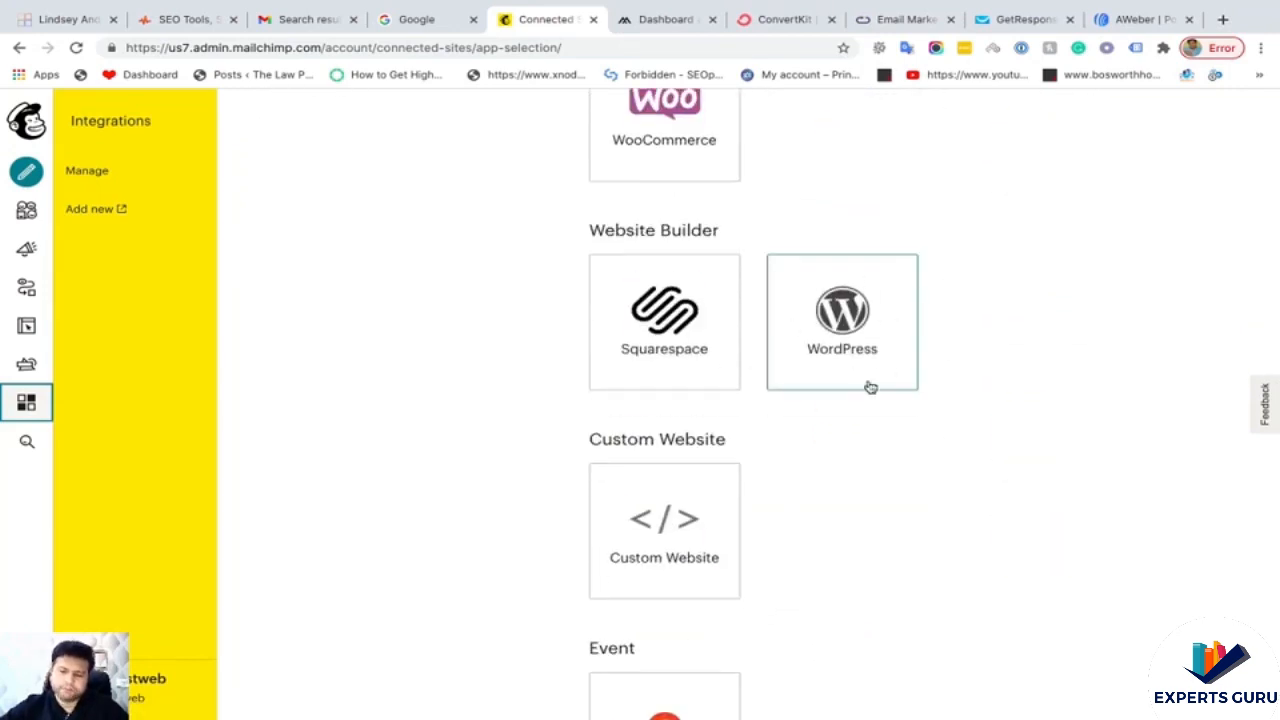
{"action": "scroll", "coordinate": [969, 334], "scroll_direction": "up", "scroll_amount": 1}
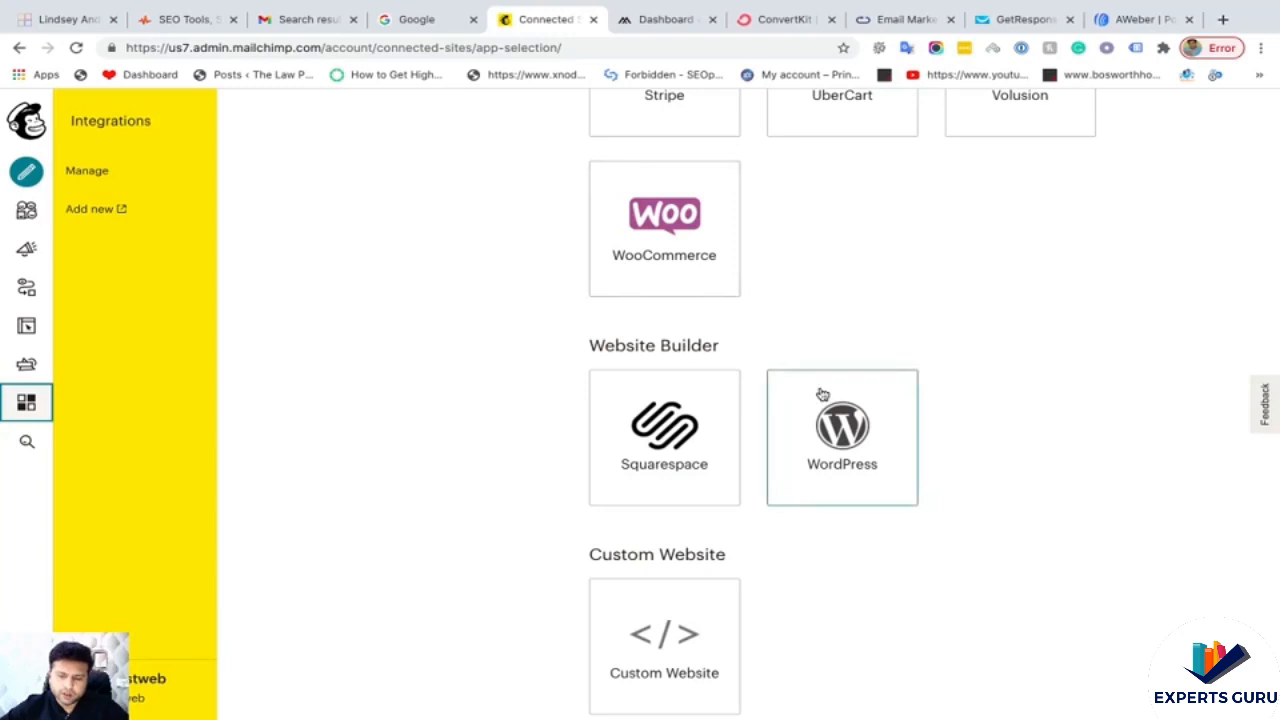
{"action": "scroll", "coordinate": [820, 394], "scroll_direction": "down", "scroll_amount": 4}
{"action": "scroll", "coordinate": [704, 247], "scroll_direction": "up", "scroll_amount": 1}
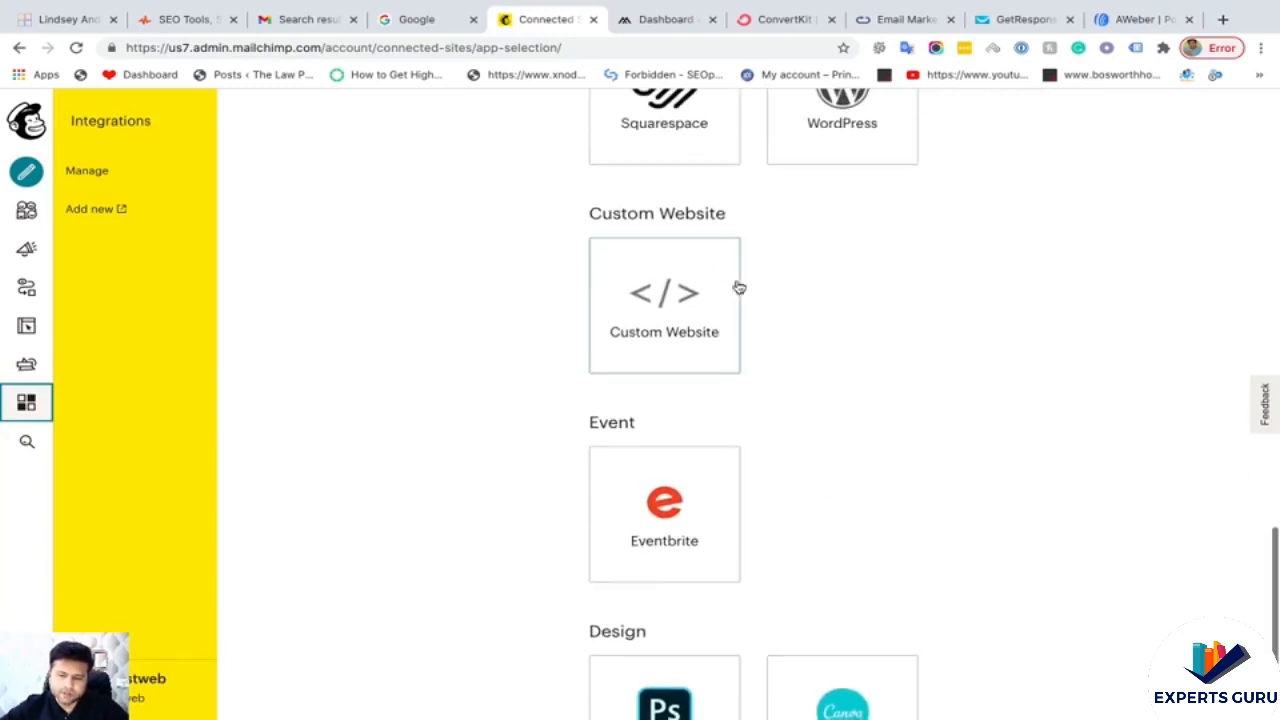
{"action": "scroll", "coordinate": [923, 420], "scroll_direction": "up", "scroll_amount": 2}
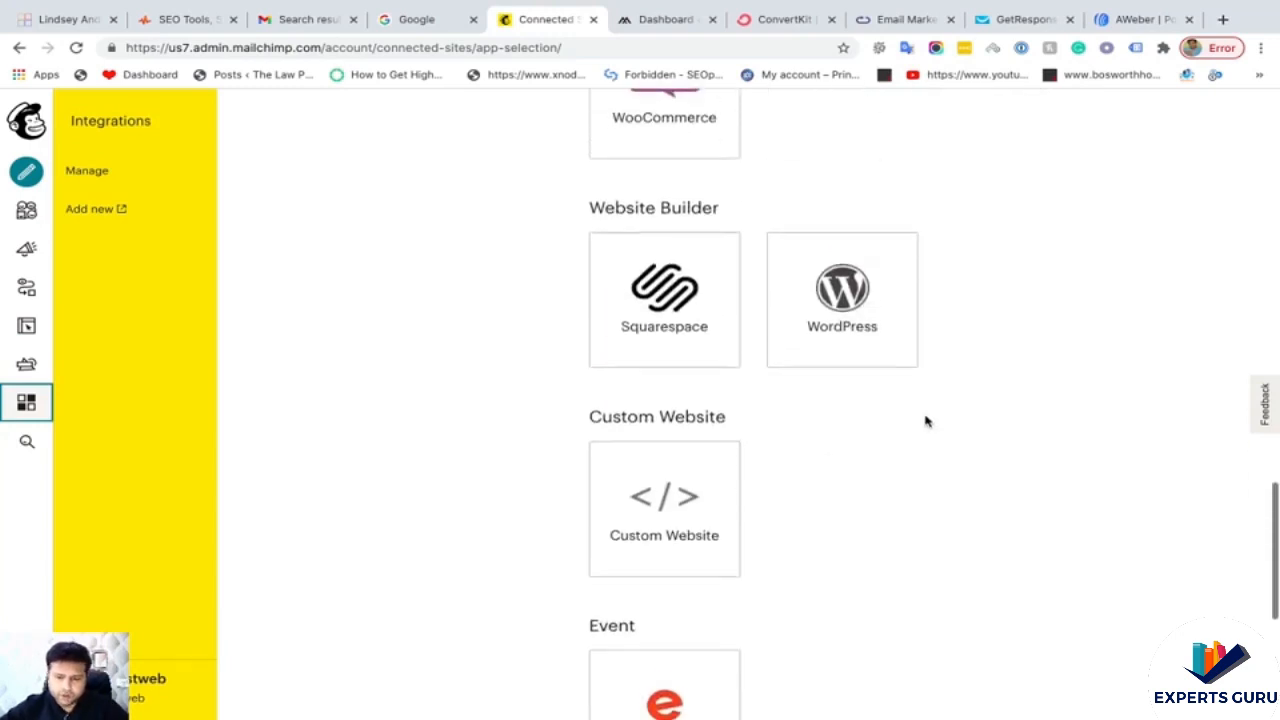
{"action": "scroll", "coordinate": [925, 421], "scroll_direction": "up", "scroll_amount": 1}
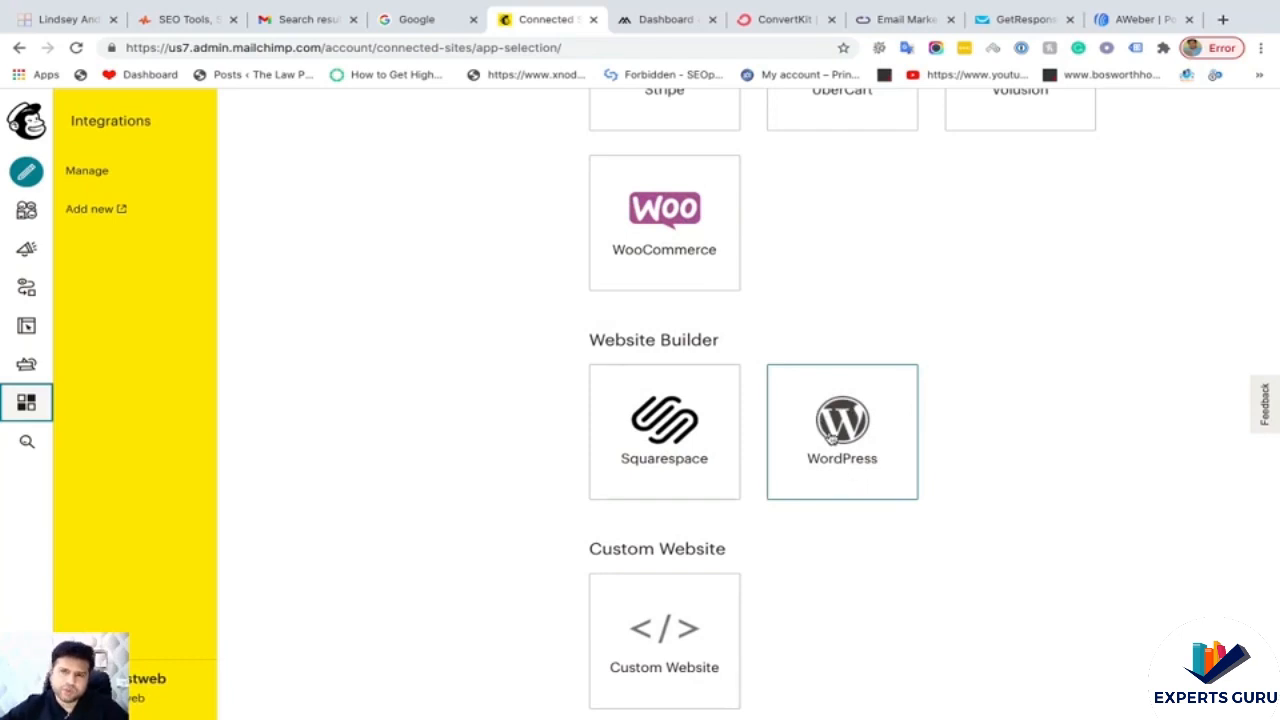
{"action": "scroll", "coordinate": [832, 438], "scroll_direction": "up", "scroll_amount": 10}
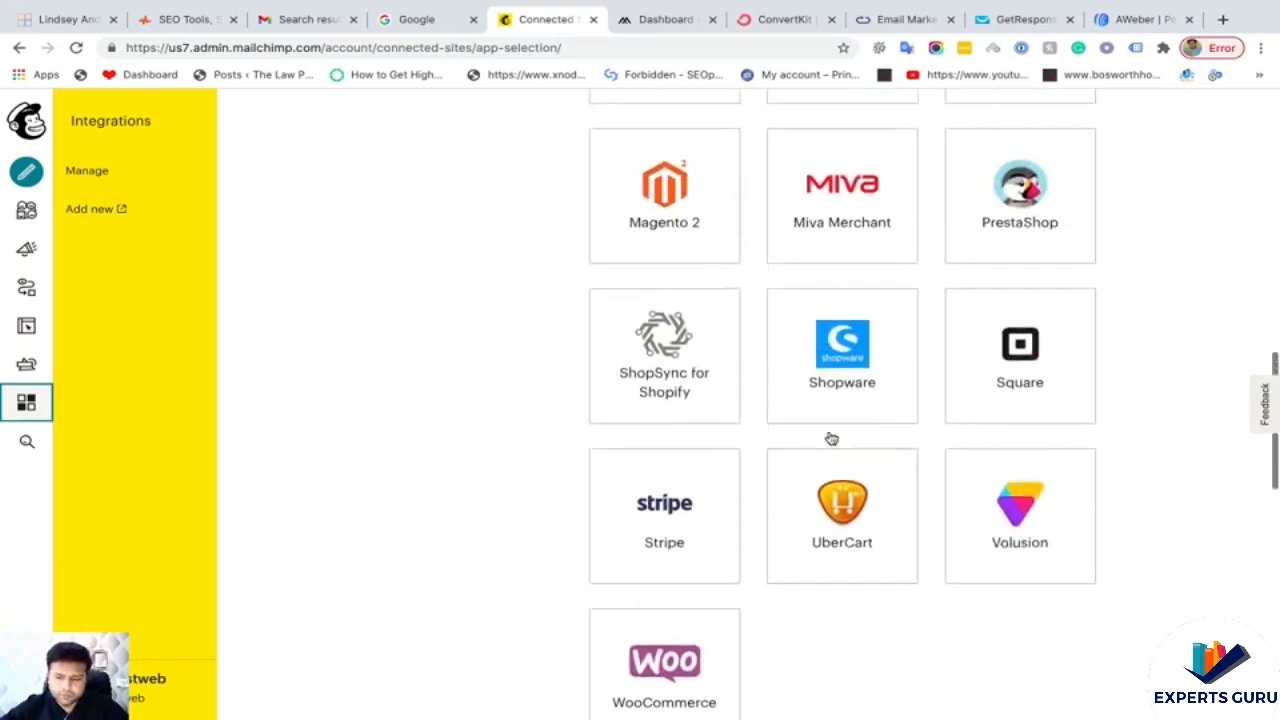
{"action": "scroll", "coordinate": [831, 438], "scroll_direction": "up", "scroll_amount": 2}
{"action": "scroll", "coordinate": [831, 438], "scroll_direction": "down", "scroll_amount": 5}
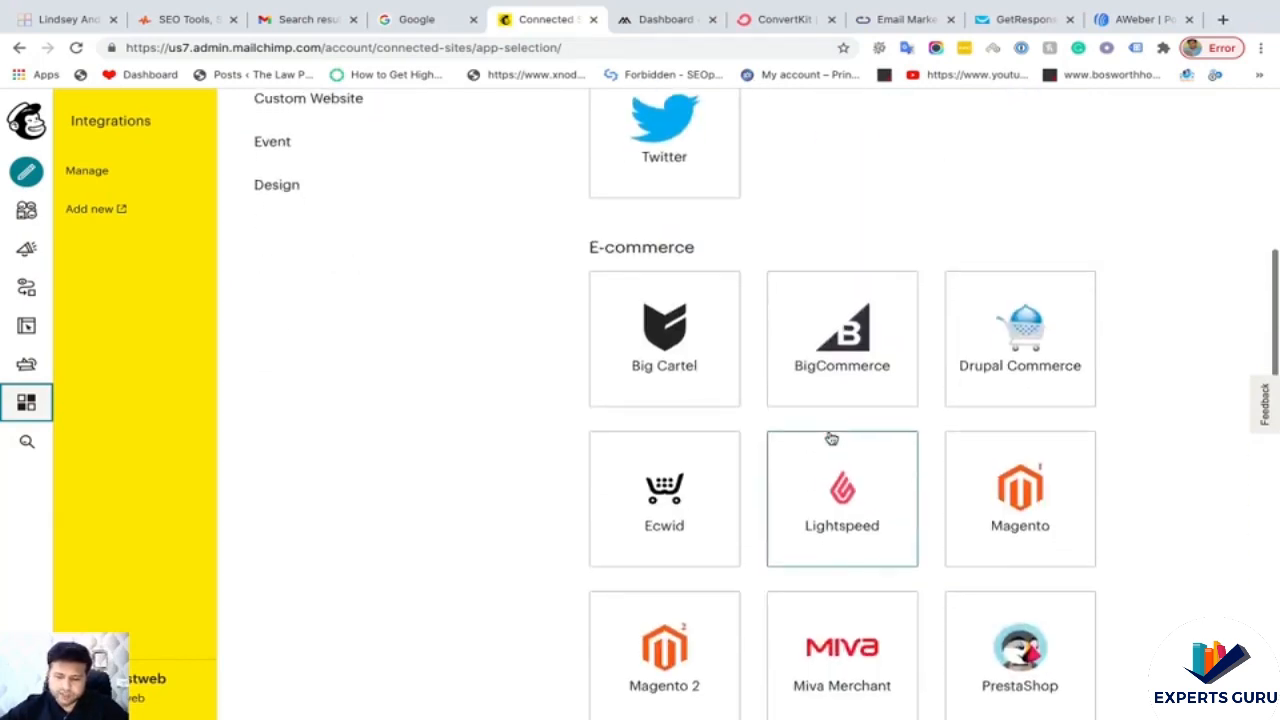
{"action": "scroll", "coordinate": [830, 437], "scroll_direction": "down", "scroll_amount": 5}
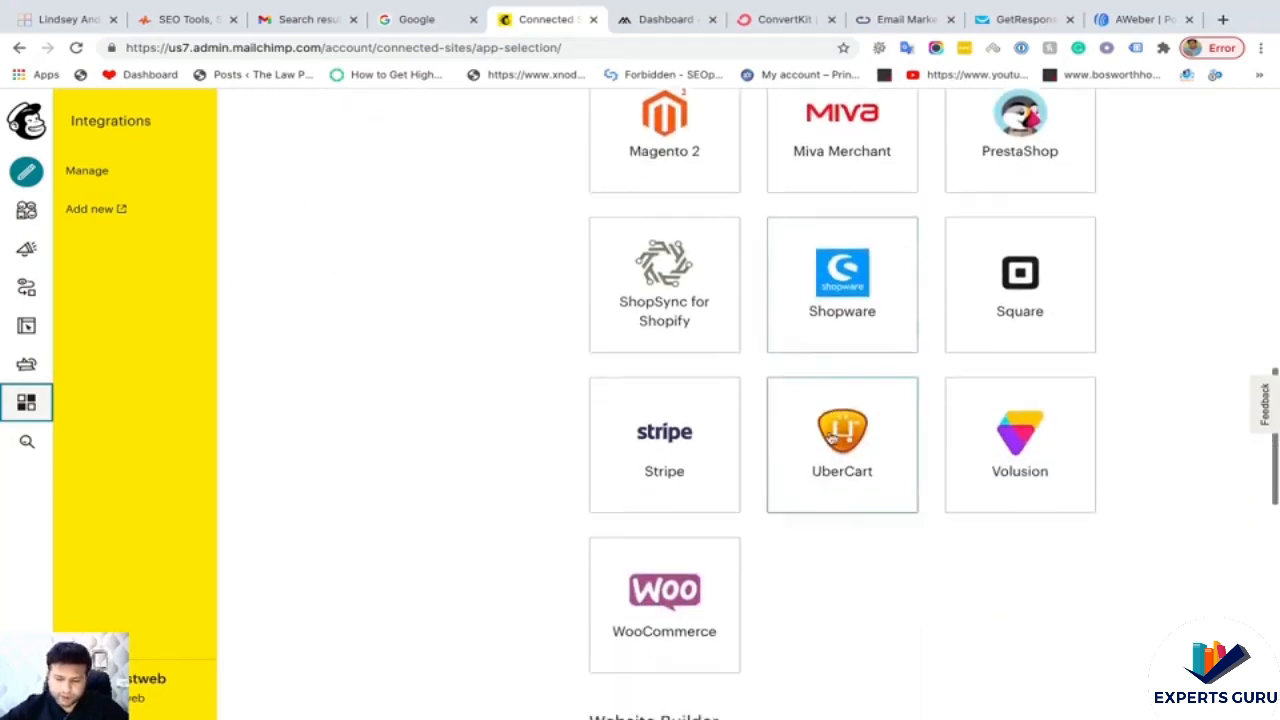
{"action": "scroll", "coordinate": [830, 437], "scroll_direction": "up", "scroll_amount": 4}
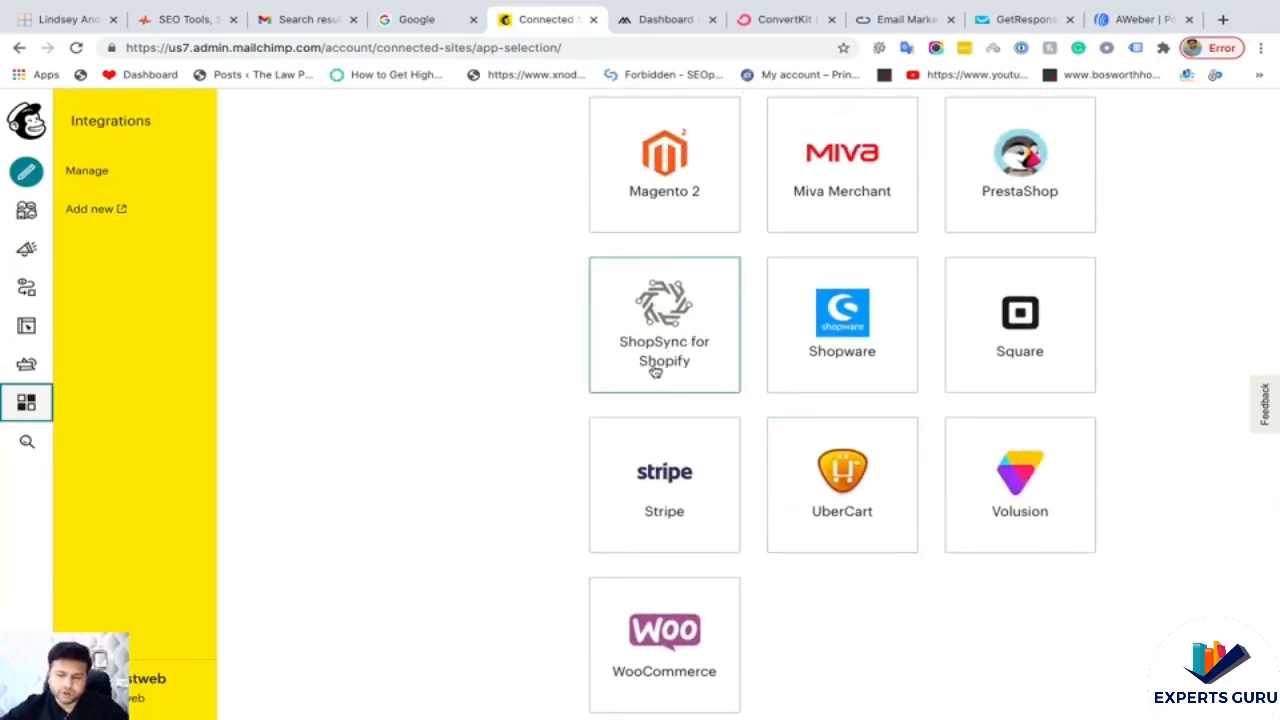
{"action": "scroll", "coordinate": [930, 395], "scroll_direction": "down", "scroll_amount": 10}
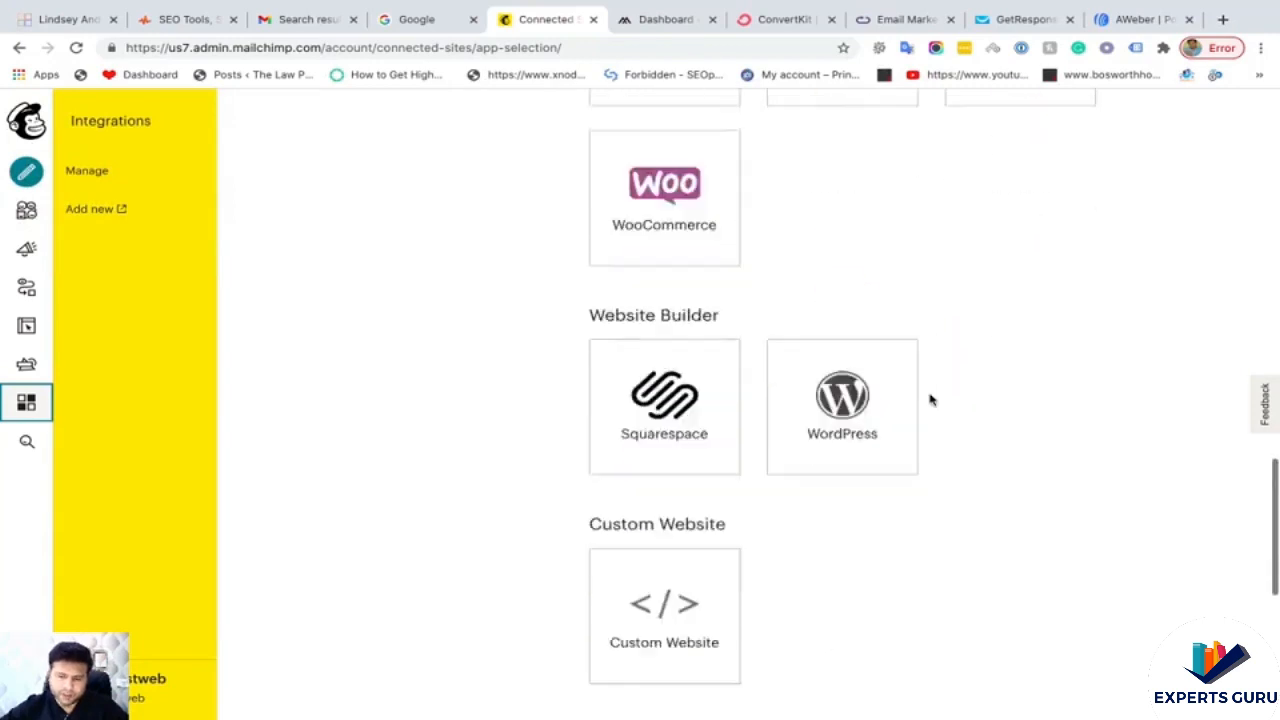
{"action": "scroll", "coordinate": [930, 404], "scroll_direction": "up", "scroll_amount": 15}
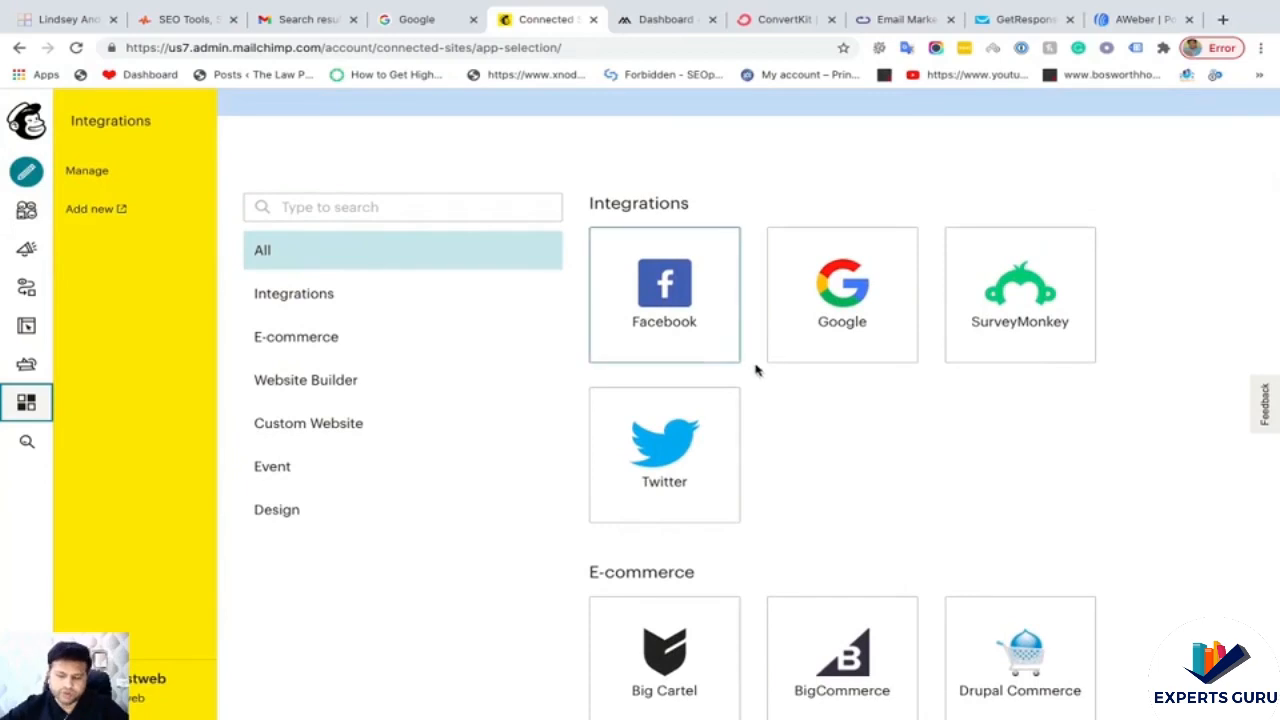
{"action": "scroll", "coordinate": [882, 569], "scroll_direction": "down", "scroll_amount": 4}
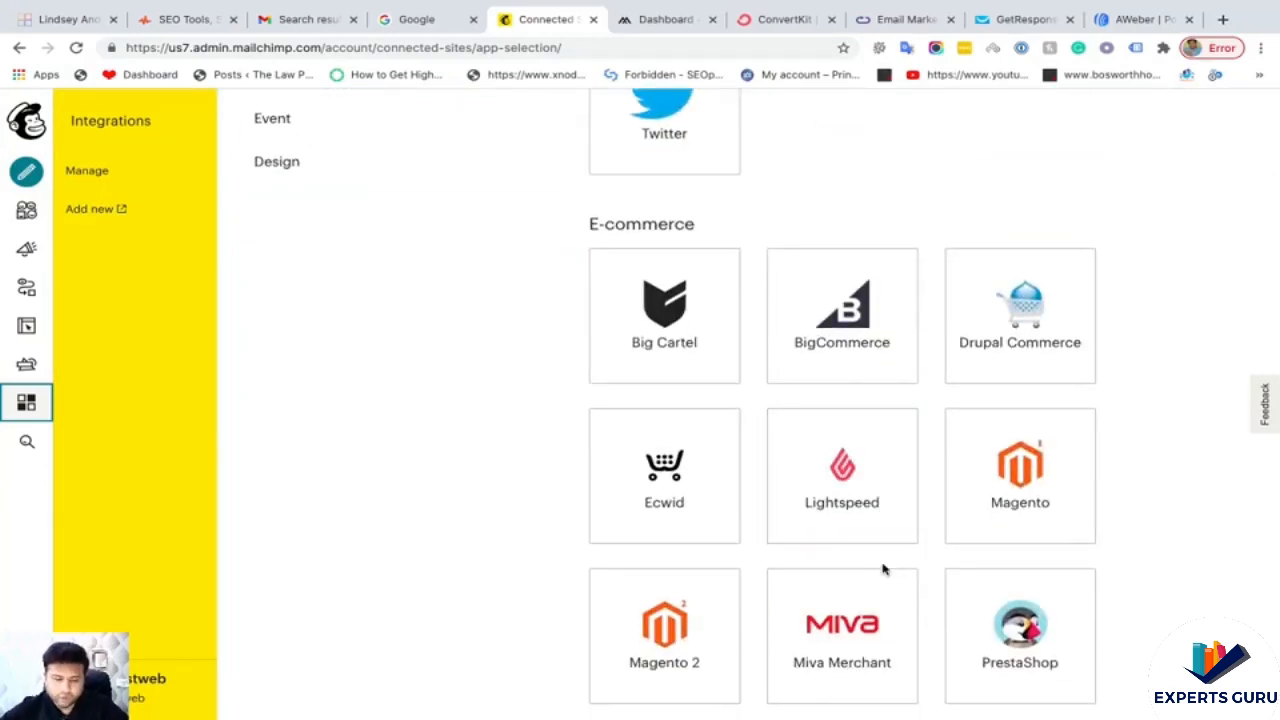
{"action": "scroll", "coordinate": [882, 569], "scroll_direction": "down", "scroll_amount": 8}
{"action": "left_click", "coordinate": [835, 480]}
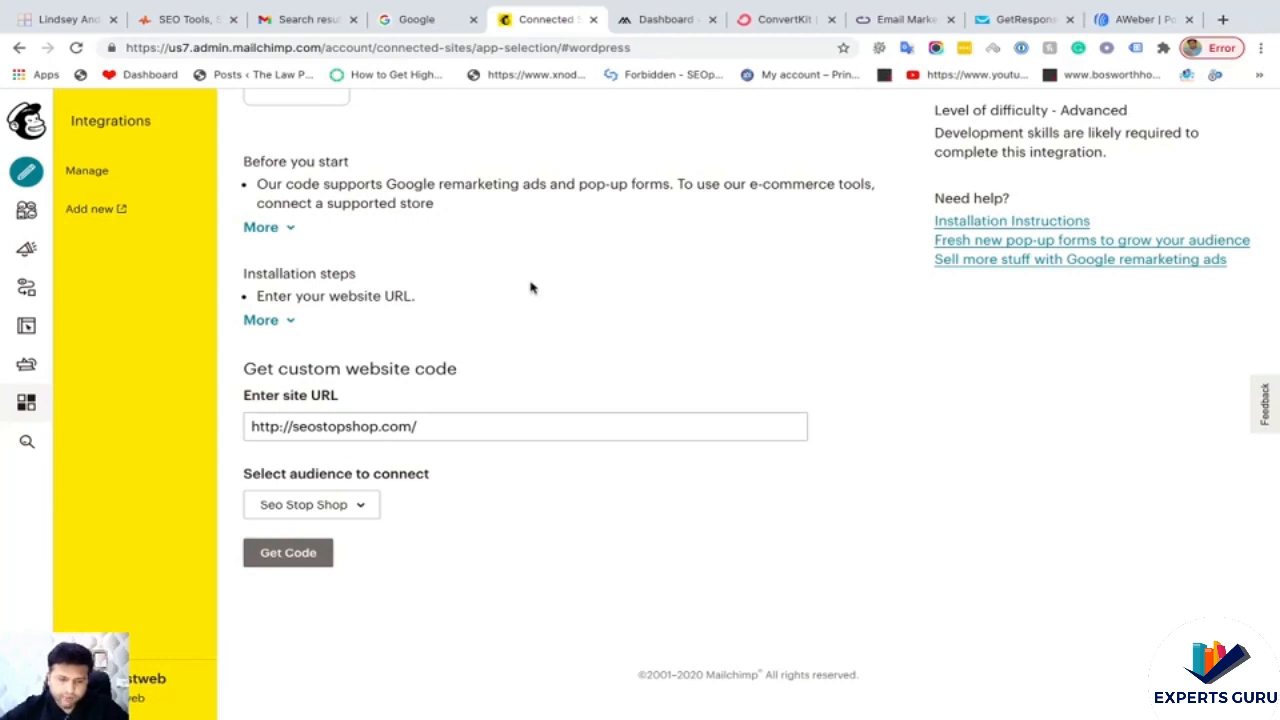
{"action": "scroll", "coordinate": [509, 243], "scroll_direction": "up", "scroll_amount": 2}
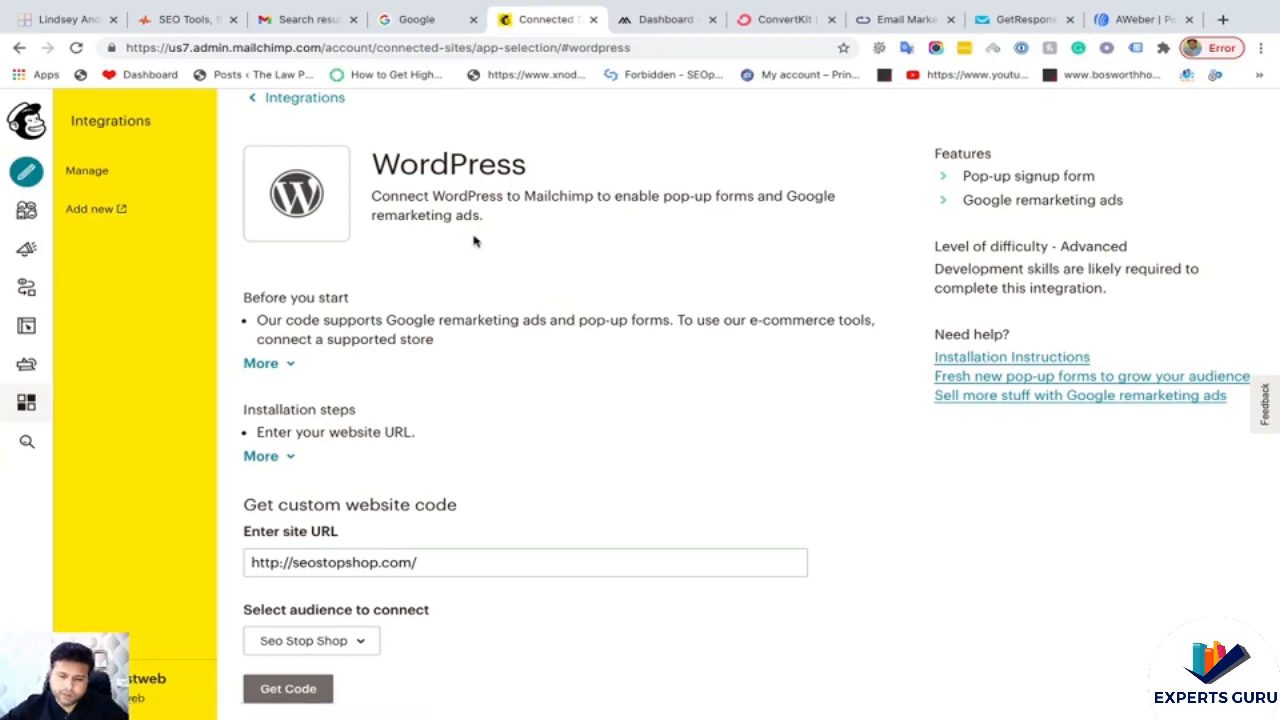
{"action": "scroll", "coordinate": [471, 229], "scroll_direction": "down", "scroll_amount": 2}
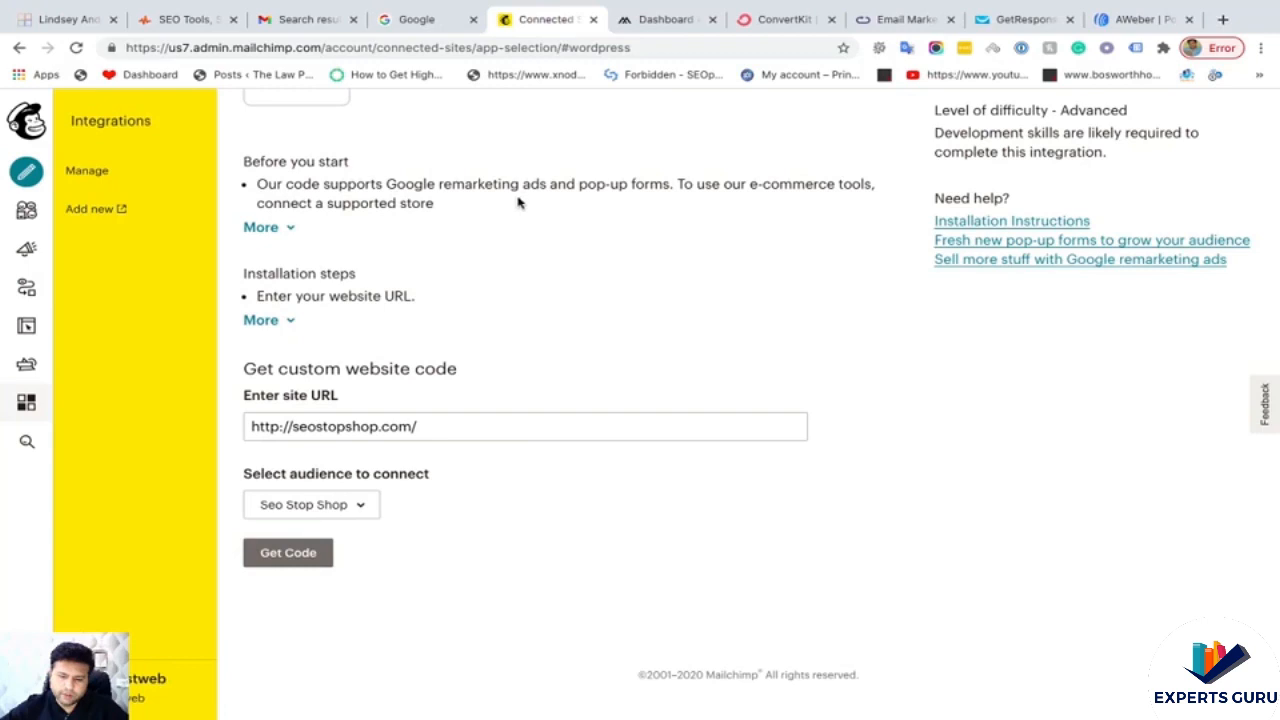
{"action": "scroll", "coordinate": [477, 266], "scroll_direction": "down", "scroll_amount": 1}
{"action": "left_click", "coordinate": [365, 507]}
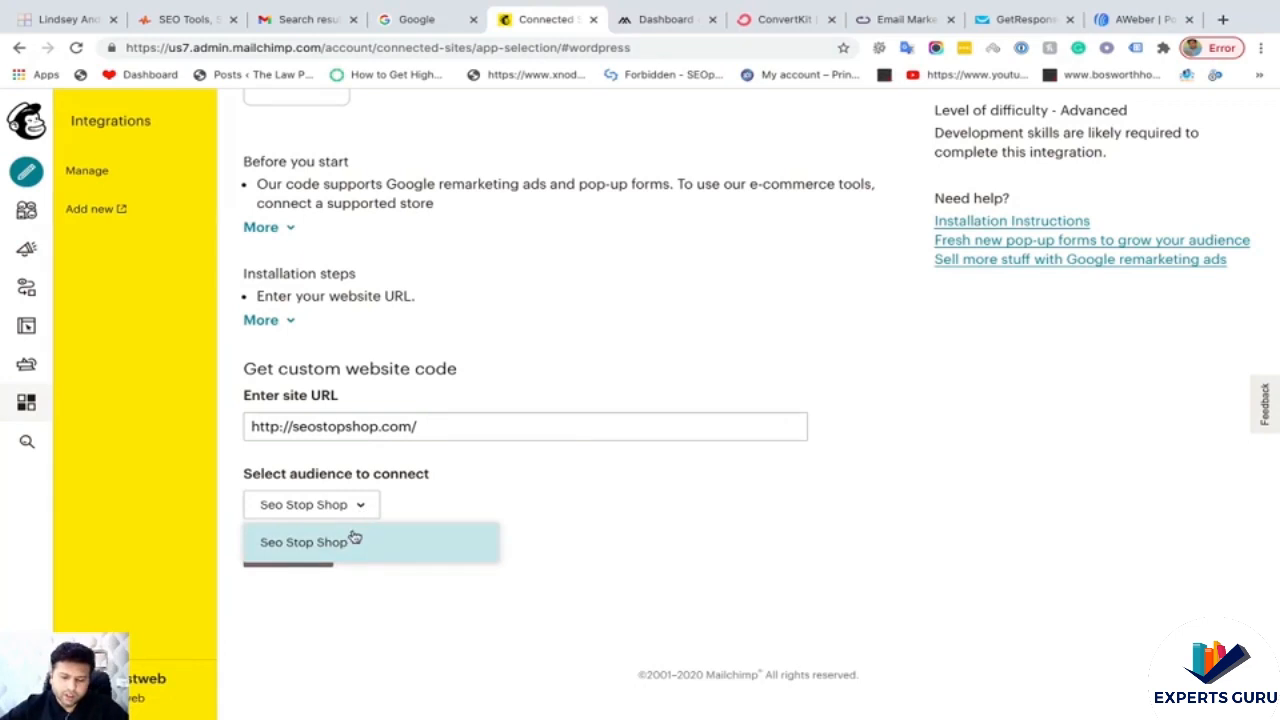
{"action": "left_click", "coordinate": [428, 507]}
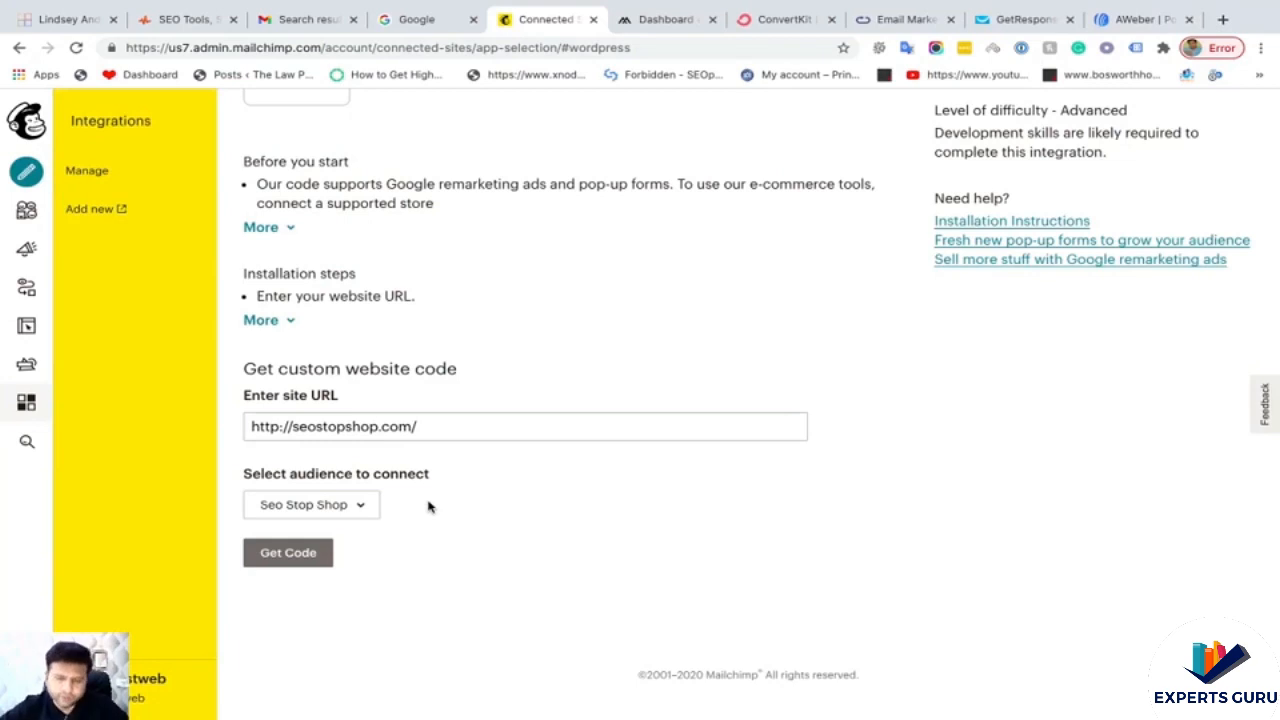
{"action": "left_click", "coordinate": [27, 213]}
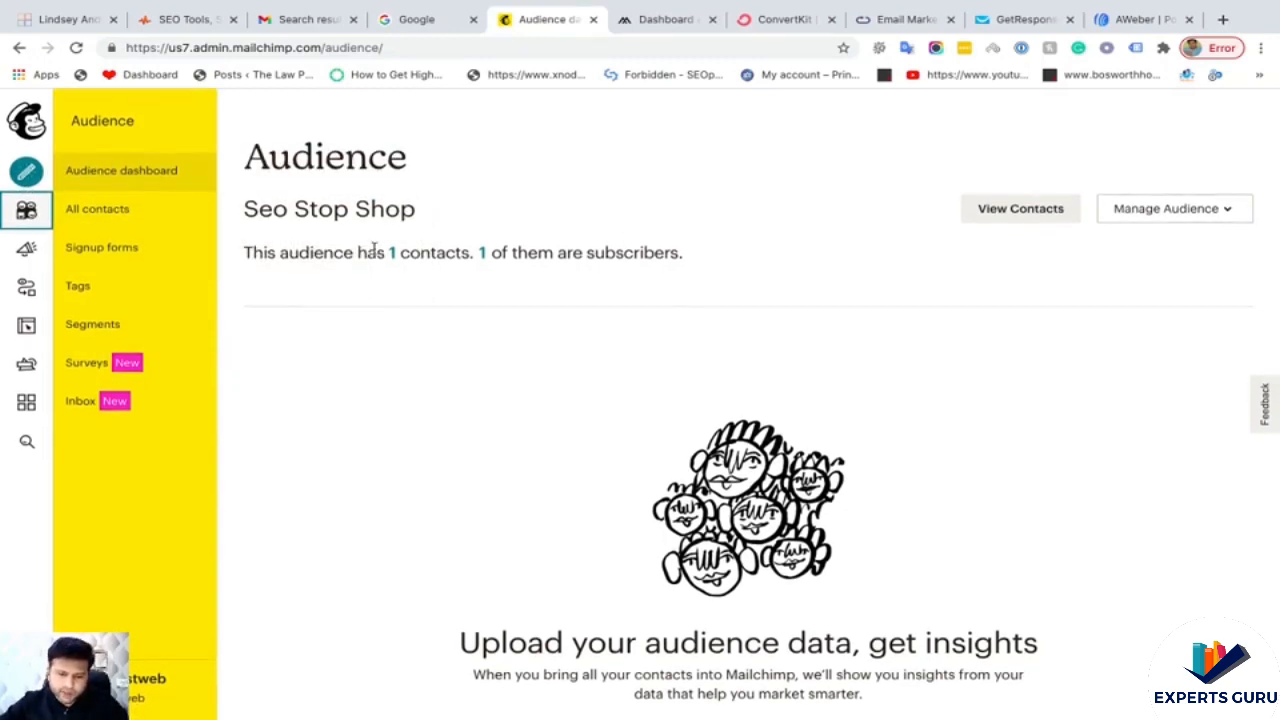
{"action": "left_click_drag", "start_coordinate": [244, 206], "coordinate": [457, 207]}
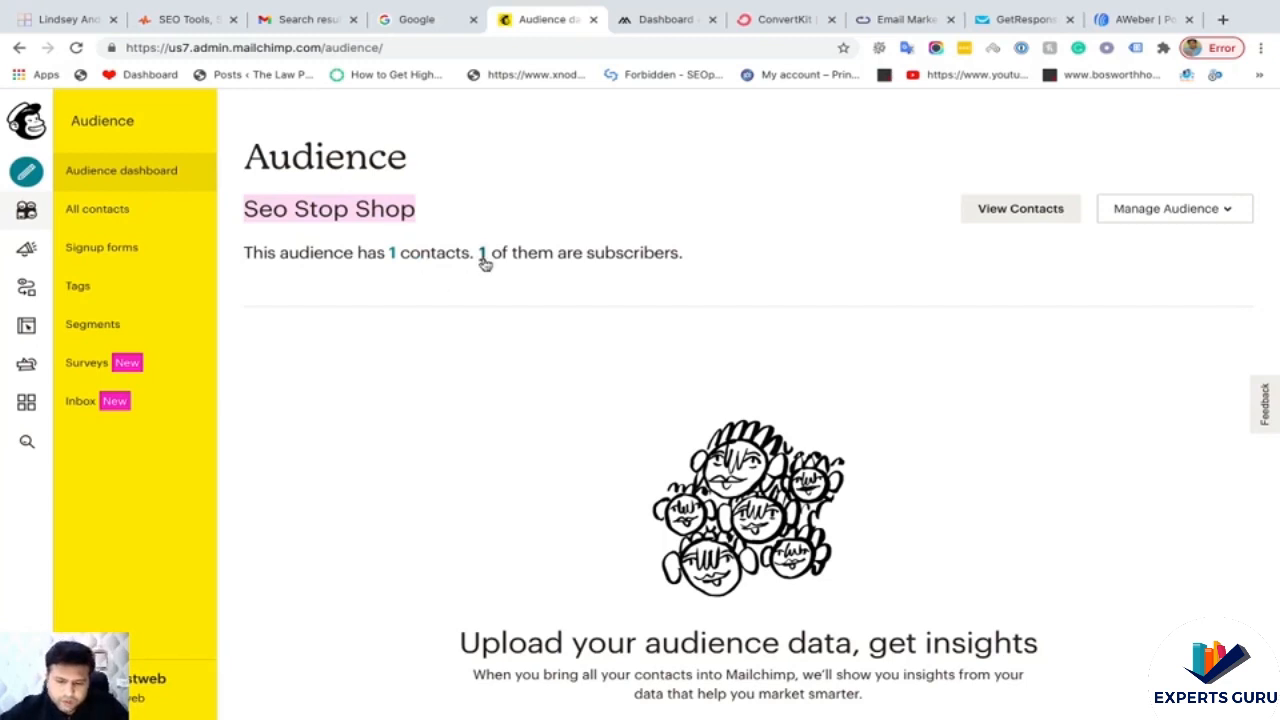
{"action": "left_click", "coordinate": [393, 256]}
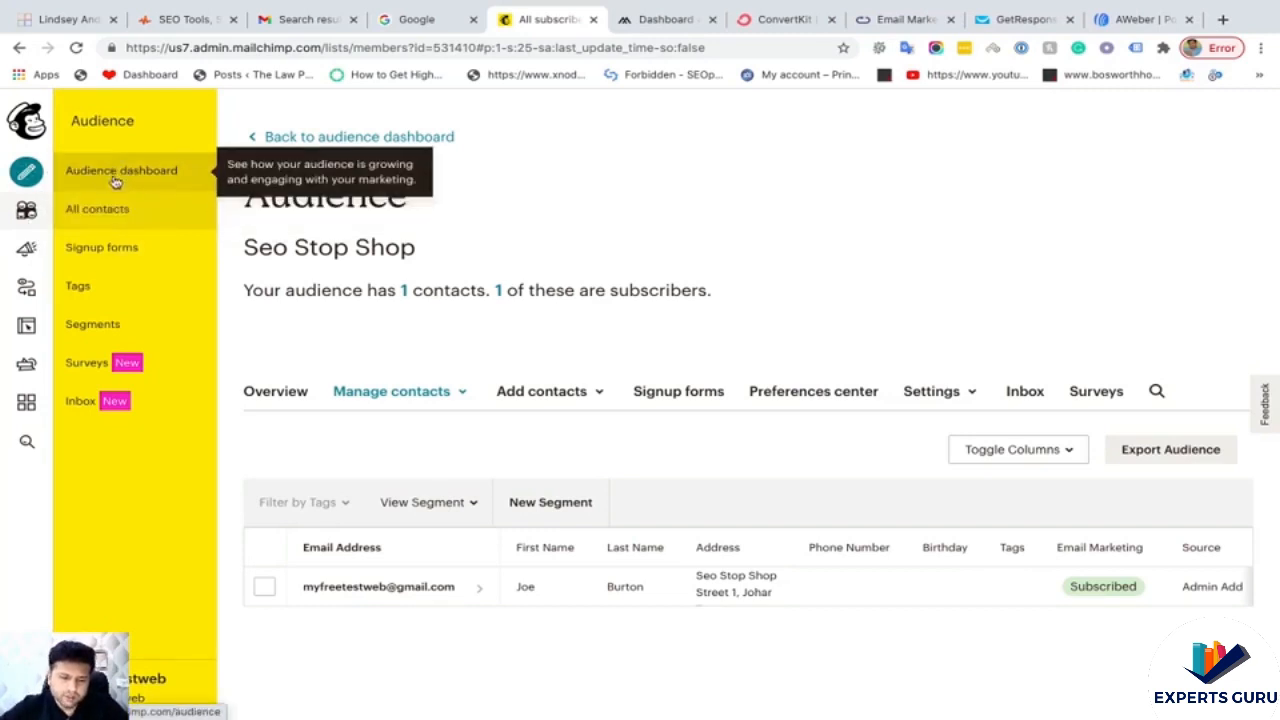
{"action": "left_click", "coordinate": [110, 257]}
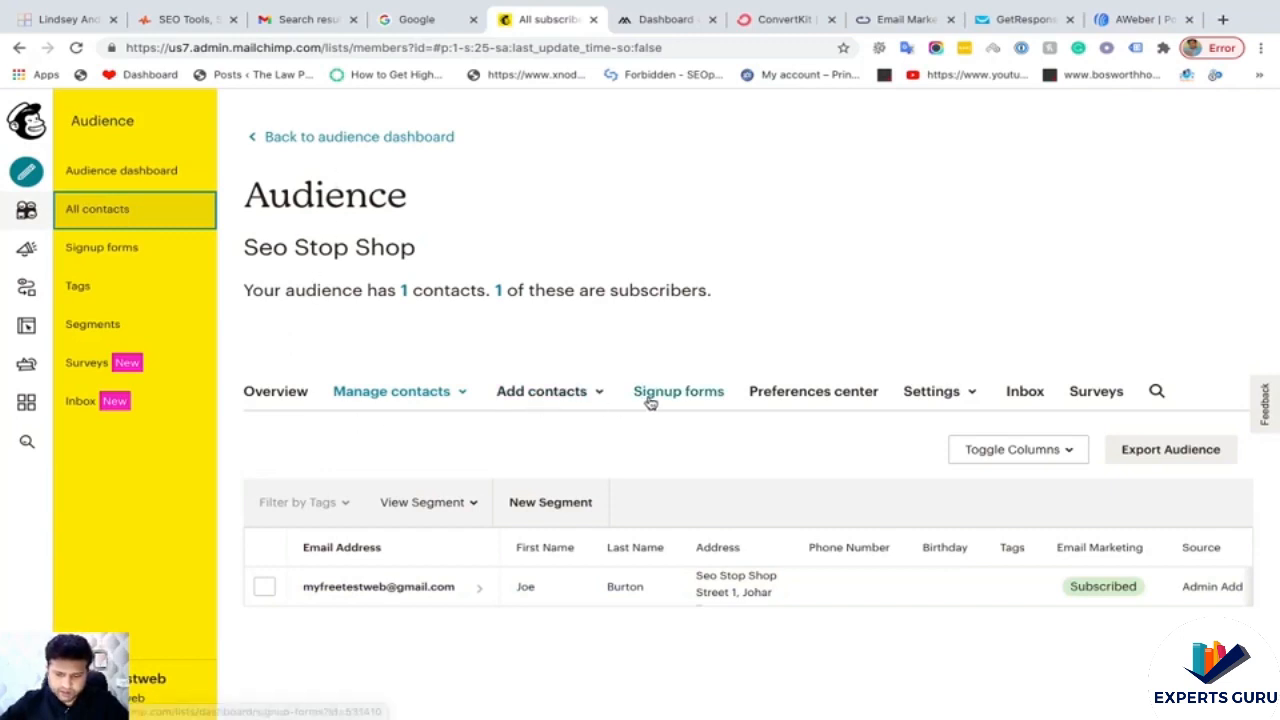
- Open Seo Stop Shop's Signup forms and scroll to Embedded forms and Subscriber pop-up
{"action": "left_click", "coordinate": [683, 394]}
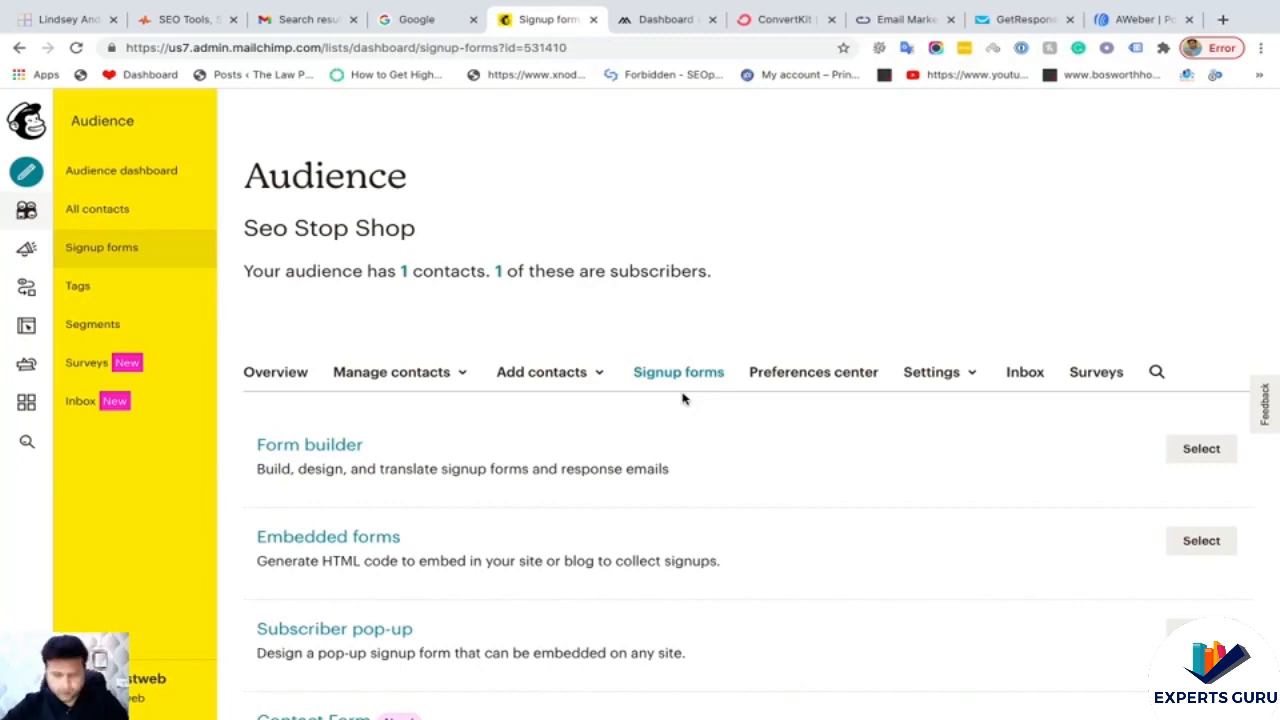
{"action": "scroll", "coordinate": [437, 417], "scroll_direction": "down", "scroll_amount": 3}
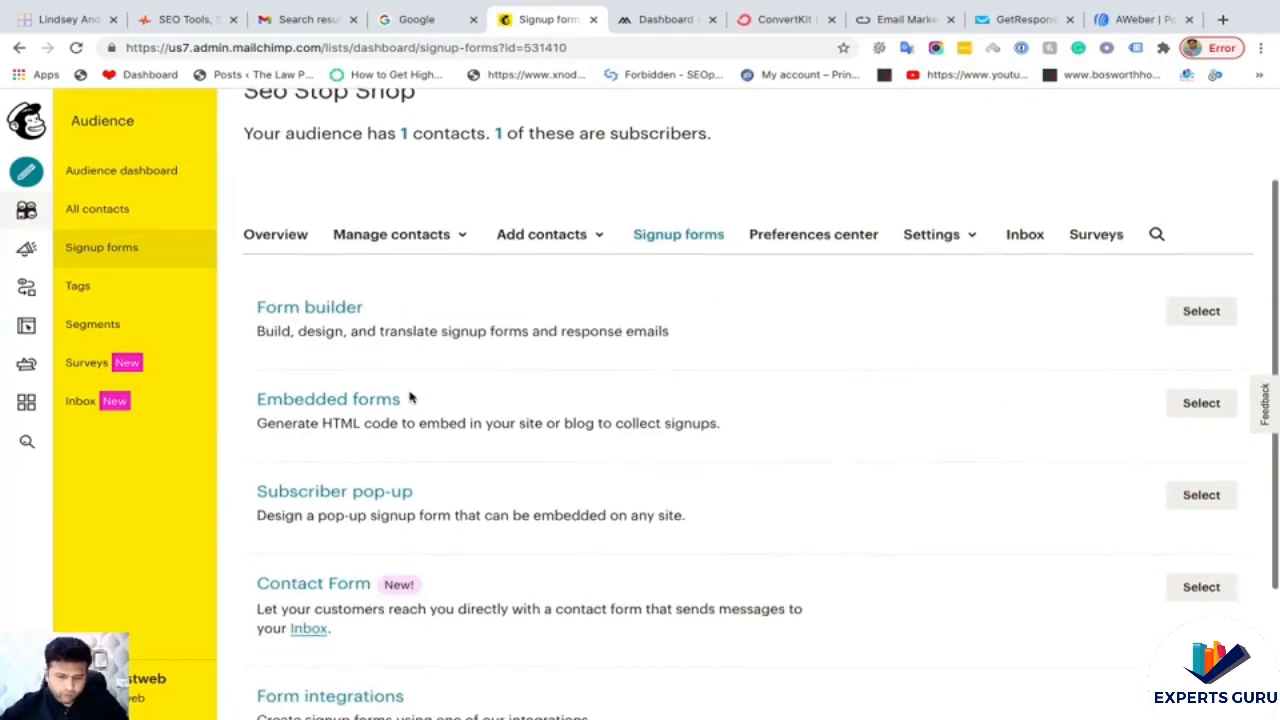
{"action": "scroll", "coordinate": [344, 380], "scroll_direction": "down", "scroll_amount": 2}
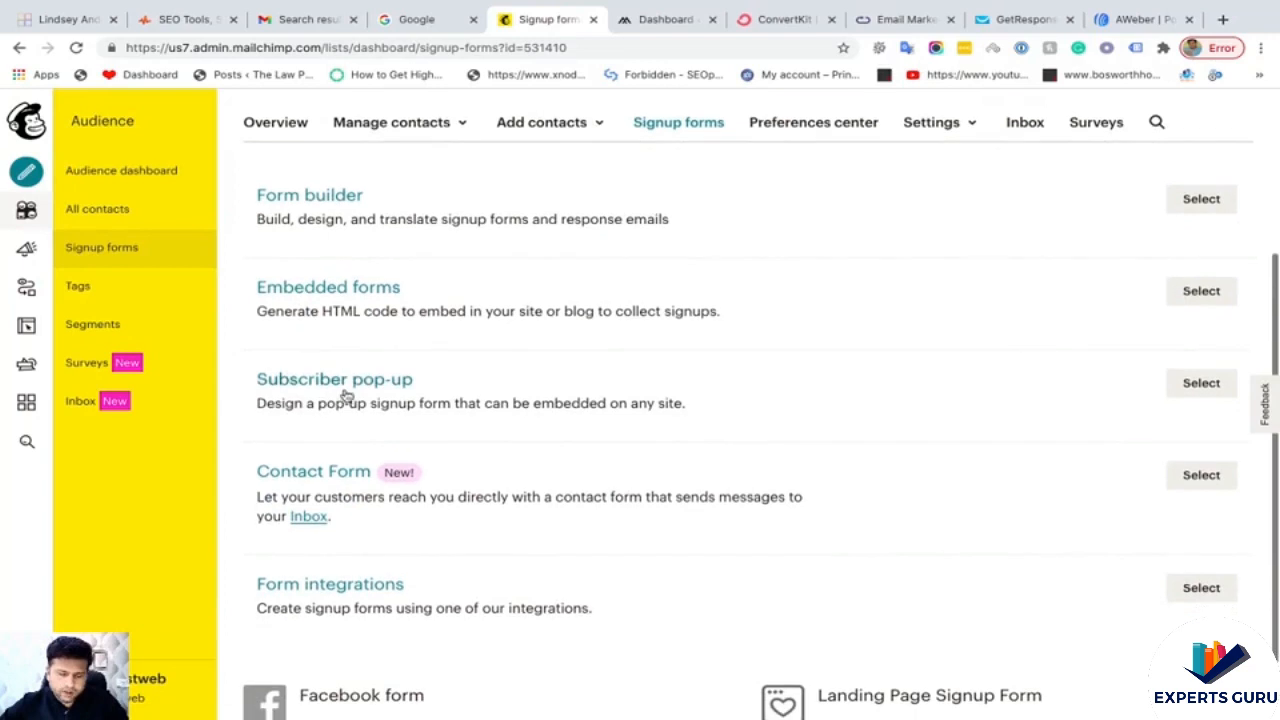
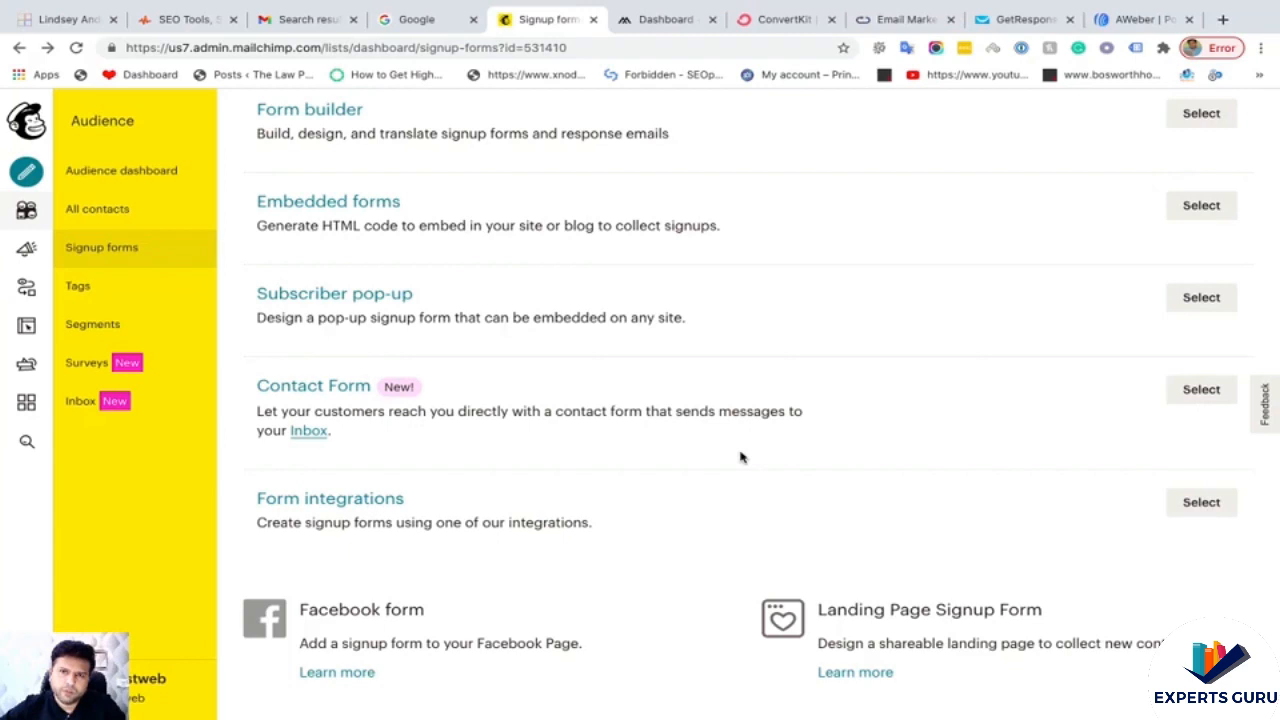
- Open Form integrations to see the Wufoo and Squarespace signup form options
{"action": "left_click", "coordinate": [1199, 508]}
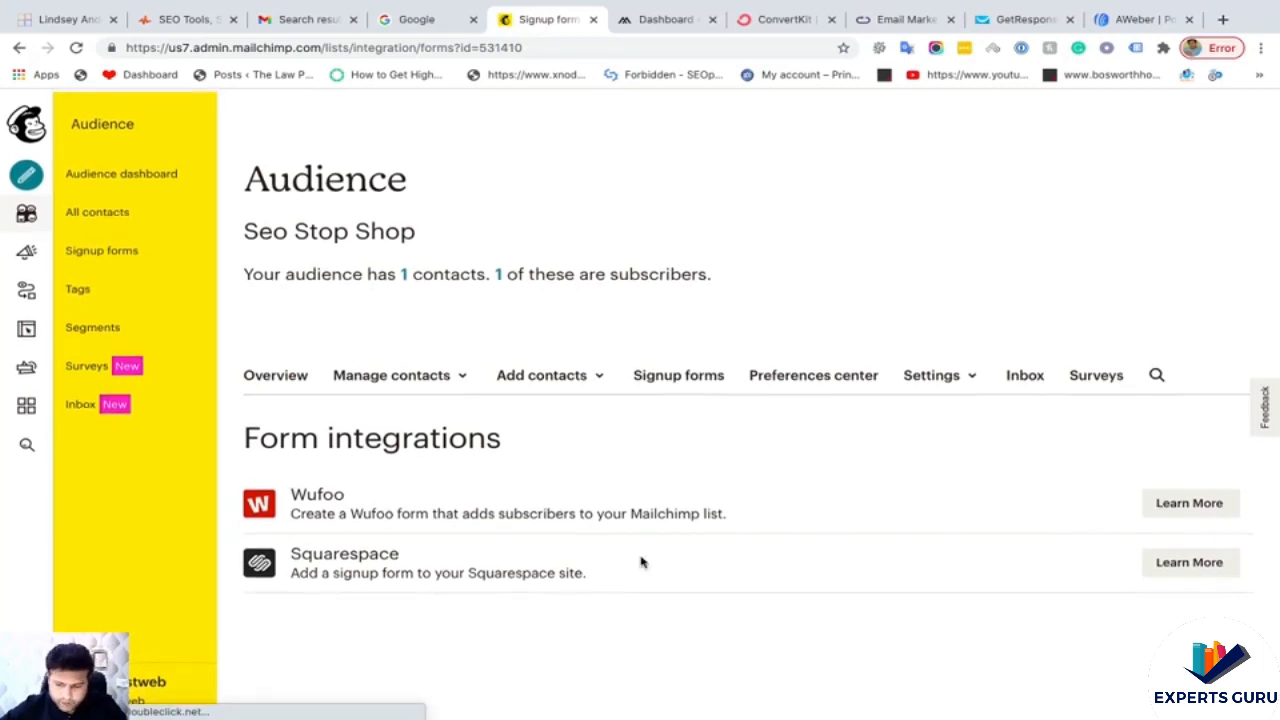
- Go back to the Signup forms overview, browse the form types, and open Embedded forms
{"action": "left_click", "coordinate": [678, 372]}
{"action": "scroll", "coordinate": [551, 442], "scroll_direction": "down", "scroll_amount": 1}
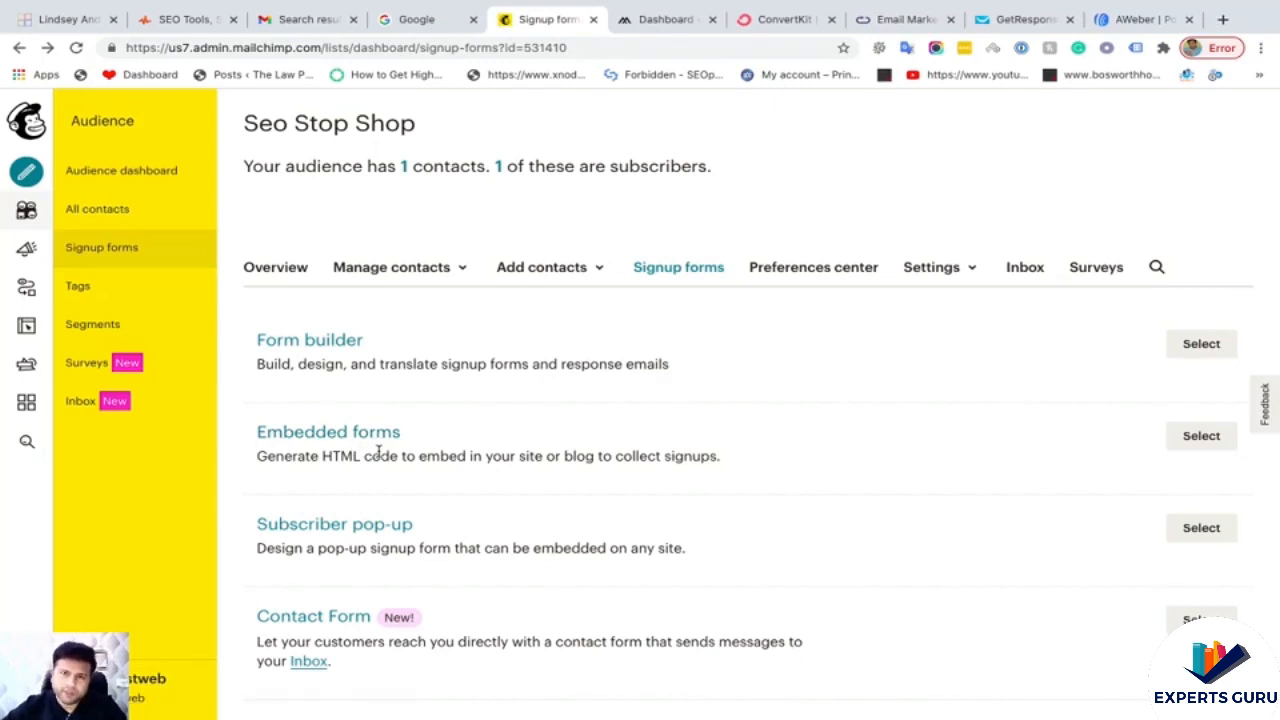
{"action": "scroll", "coordinate": [380, 452], "scroll_direction": "down", "scroll_amount": 3}
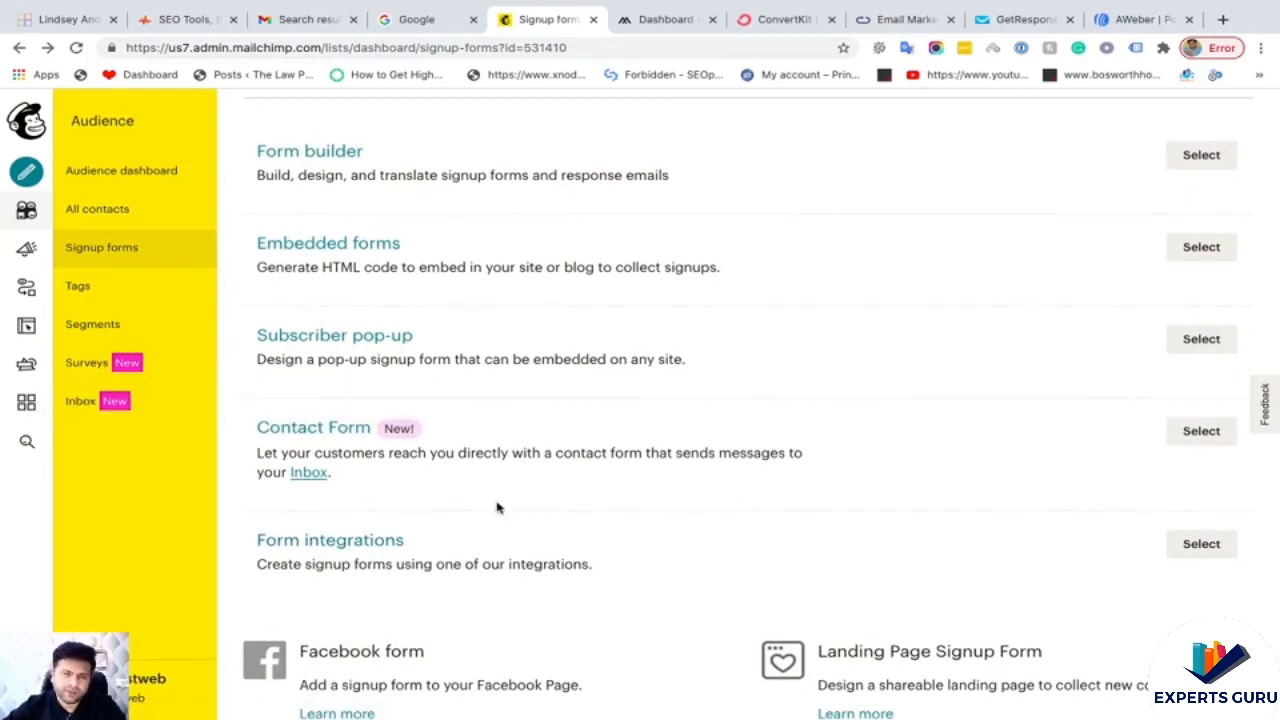
{"action": "scroll", "coordinate": [605, 487], "scroll_direction": "up", "scroll_amount": 1}
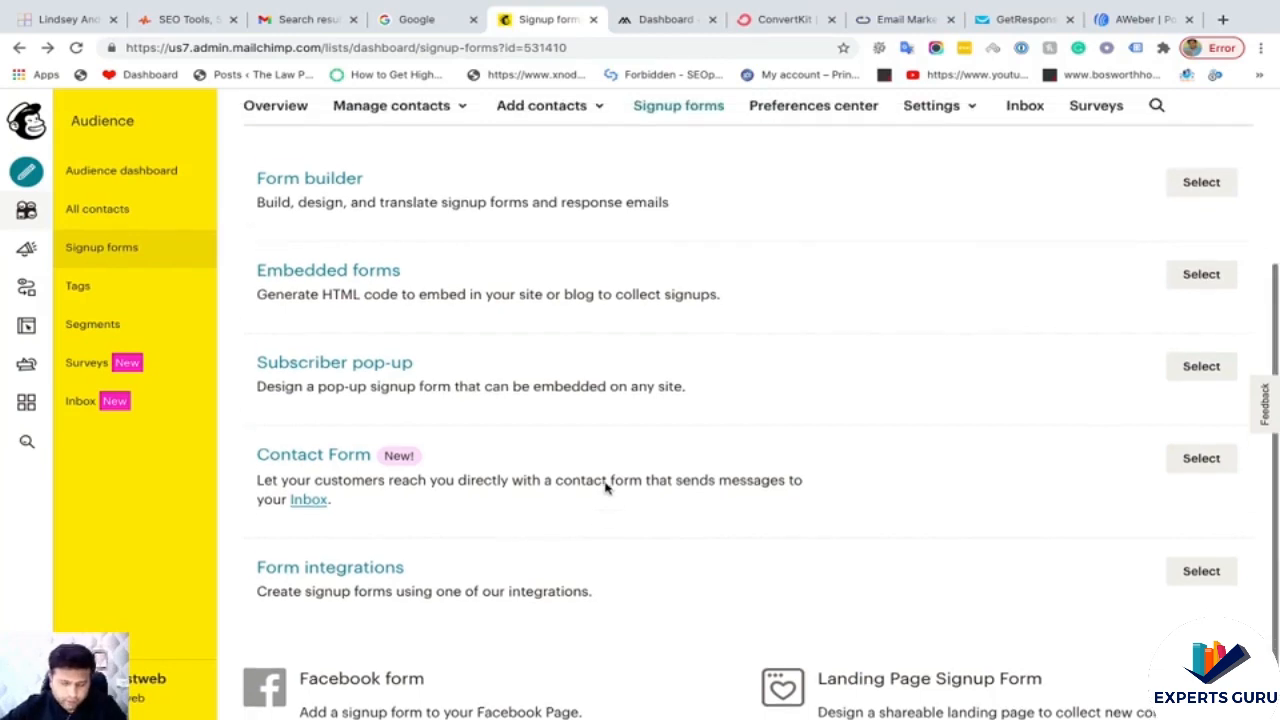
{"action": "scroll", "coordinate": [605, 487], "scroll_direction": "down", "scroll_amount": 2}
{"action": "scroll", "coordinate": [605, 487], "scroll_direction": "up", "scroll_amount": 2}
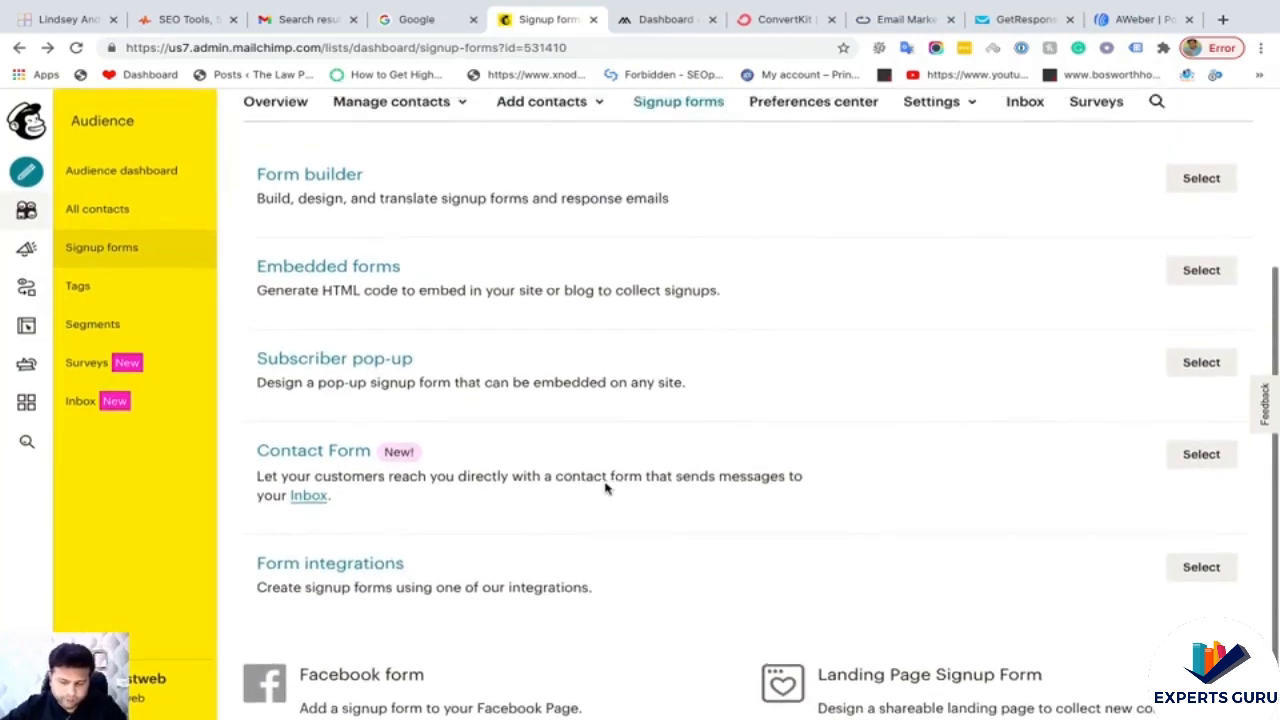
{"action": "scroll", "coordinate": [605, 487], "scroll_direction": "down", "scroll_amount": 1}
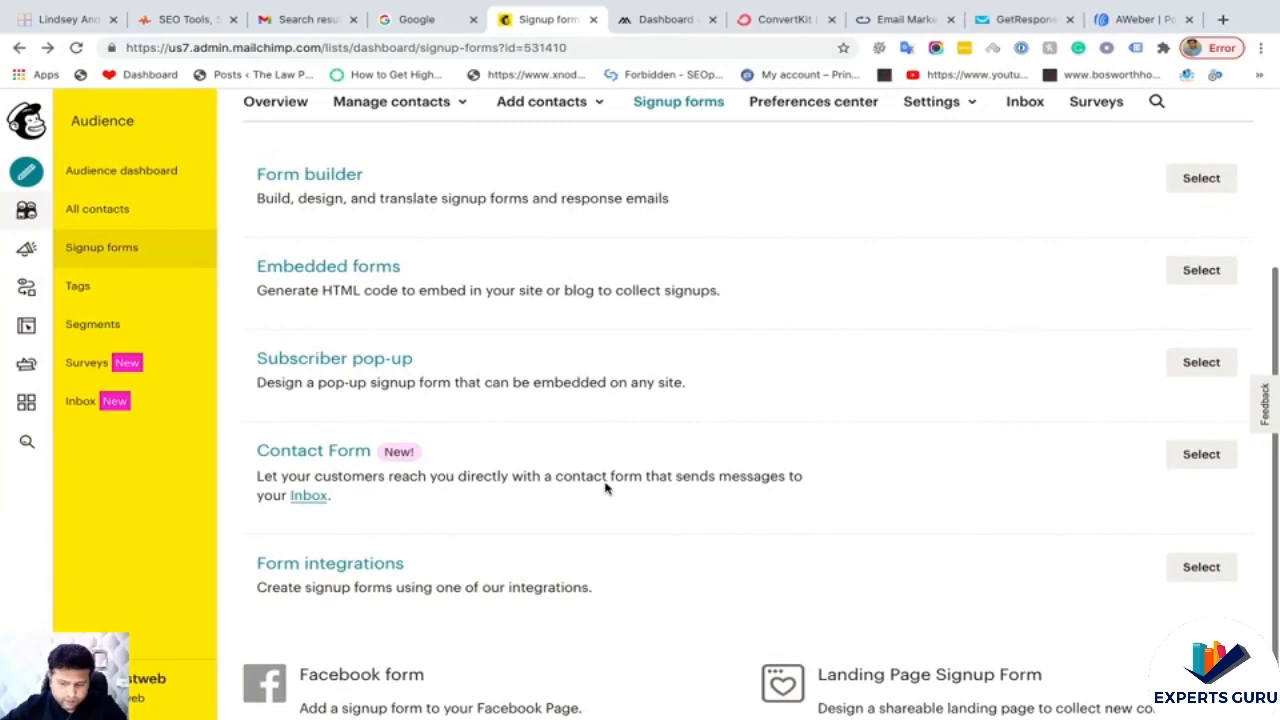
{"action": "scroll", "coordinate": [605, 487], "scroll_direction": "down", "scroll_amount": 1}
{"action": "scroll", "coordinate": [605, 487], "scroll_direction": "up", "scroll_amount": 2}
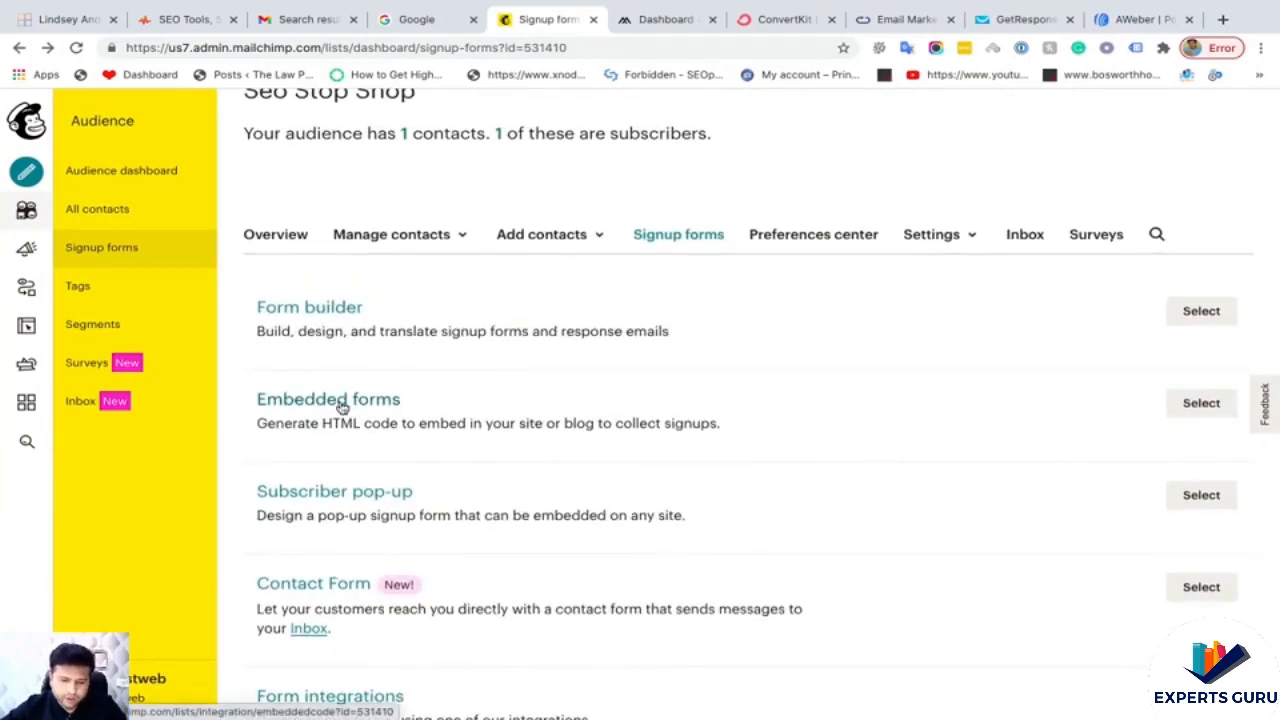
{"action": "left_click", "coordinate": [1199, 403]}
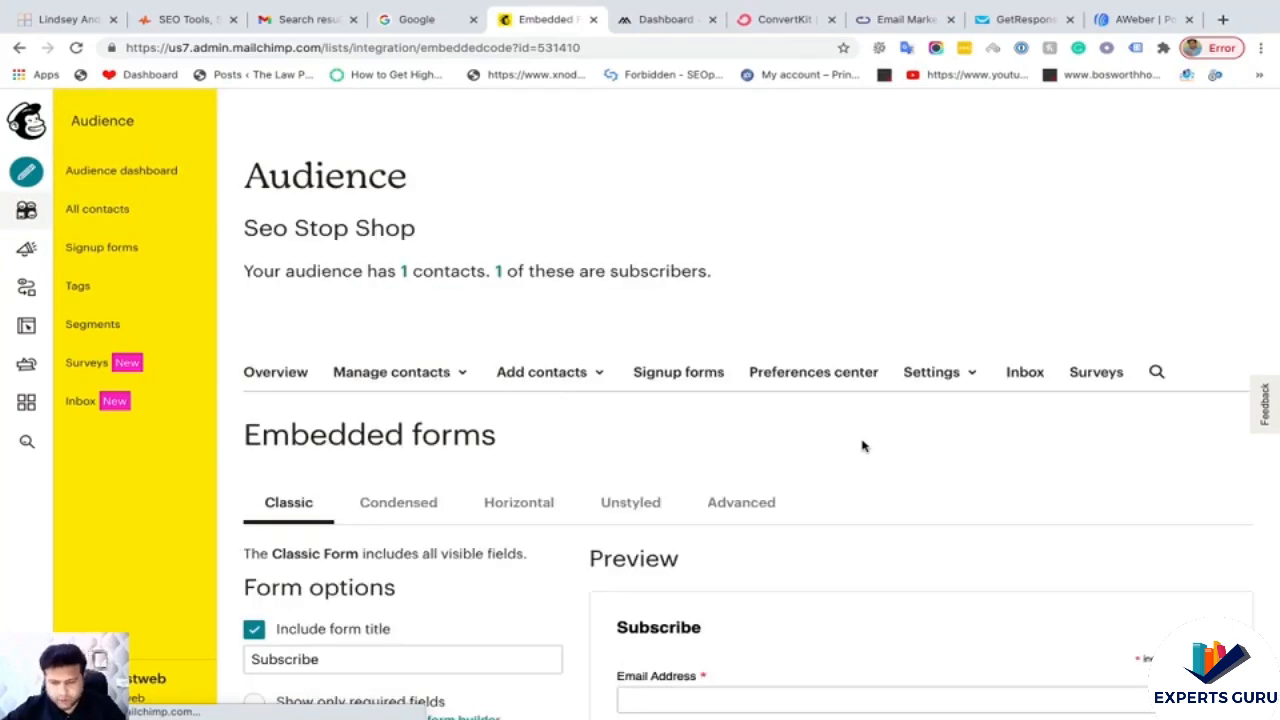
- Preview the Condensed, Horizontal and Unstyled embedded form layouts
{"action": "scroll", "coordinate": [863, 446], "scroll_direction": "down", "scroll_amount": 3}
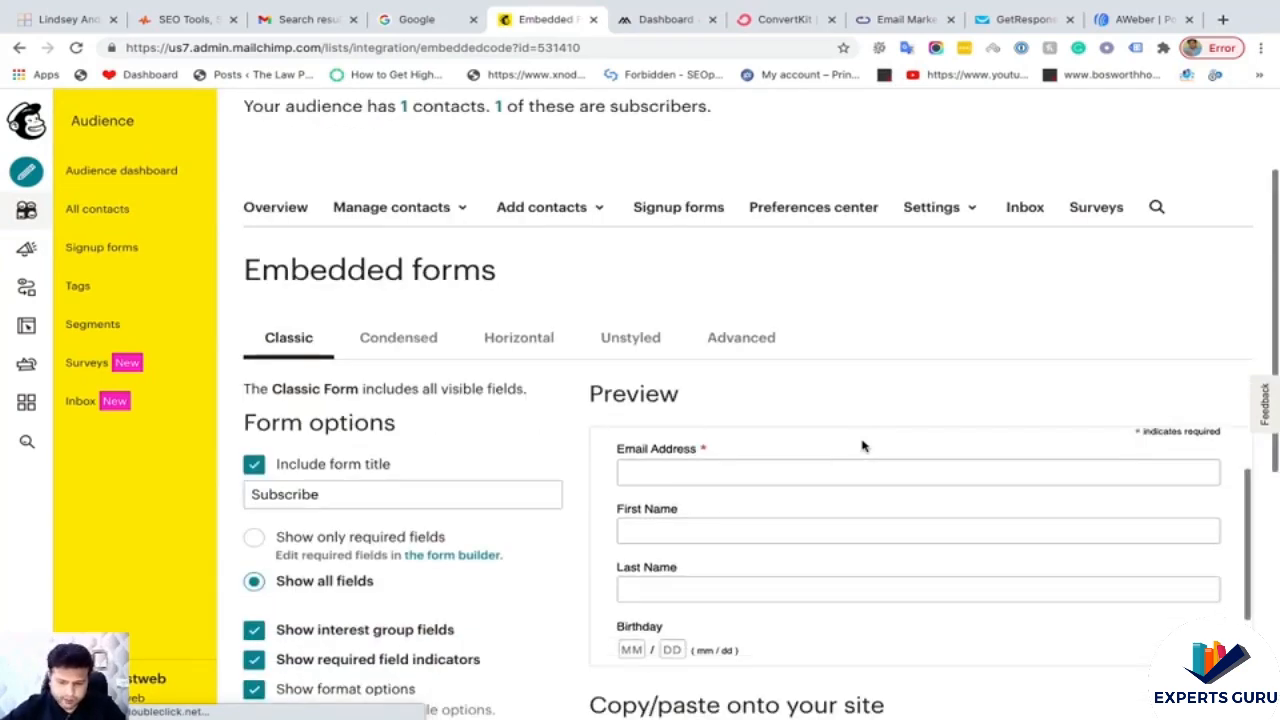
{"action": "scroll", "coordinate": [531, 410], "scroll_direction": "down", "scroll_amount": 3}
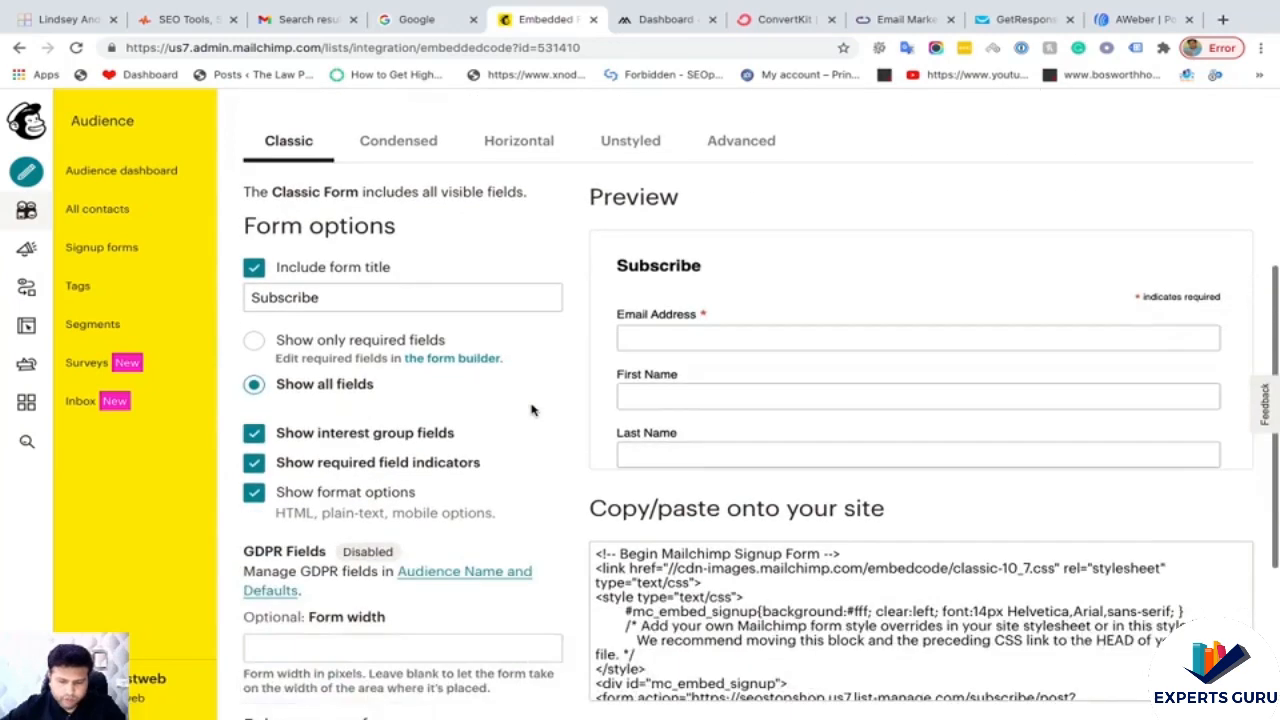
{"action": "scroll", "coordinate": [643, 392], "scroll_direction": "down", "scroll_amount": 2}
{"action": "scroll", "coordinate": [675, 397], "scroll_direction": "down", "scroll_amount": 3}
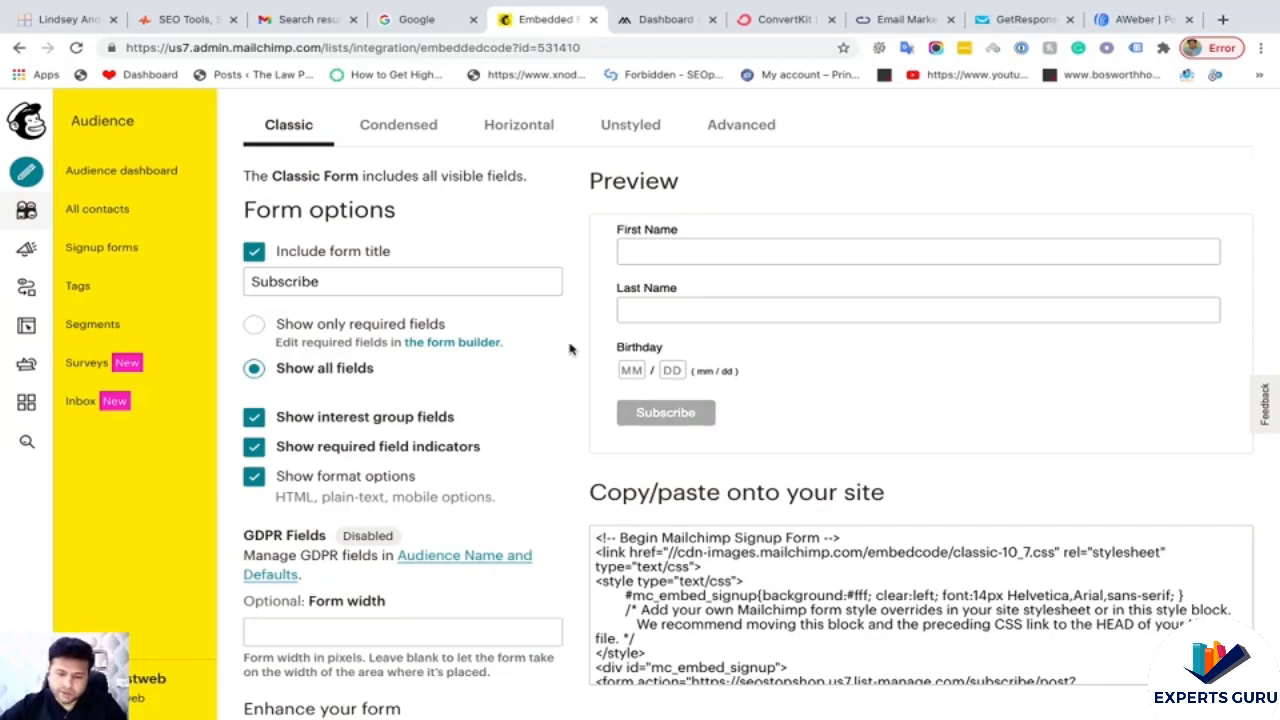
{"action": "scroll", "coordinate": [574, 350], "scroll_direction": "up", "scroll_amount": 2}
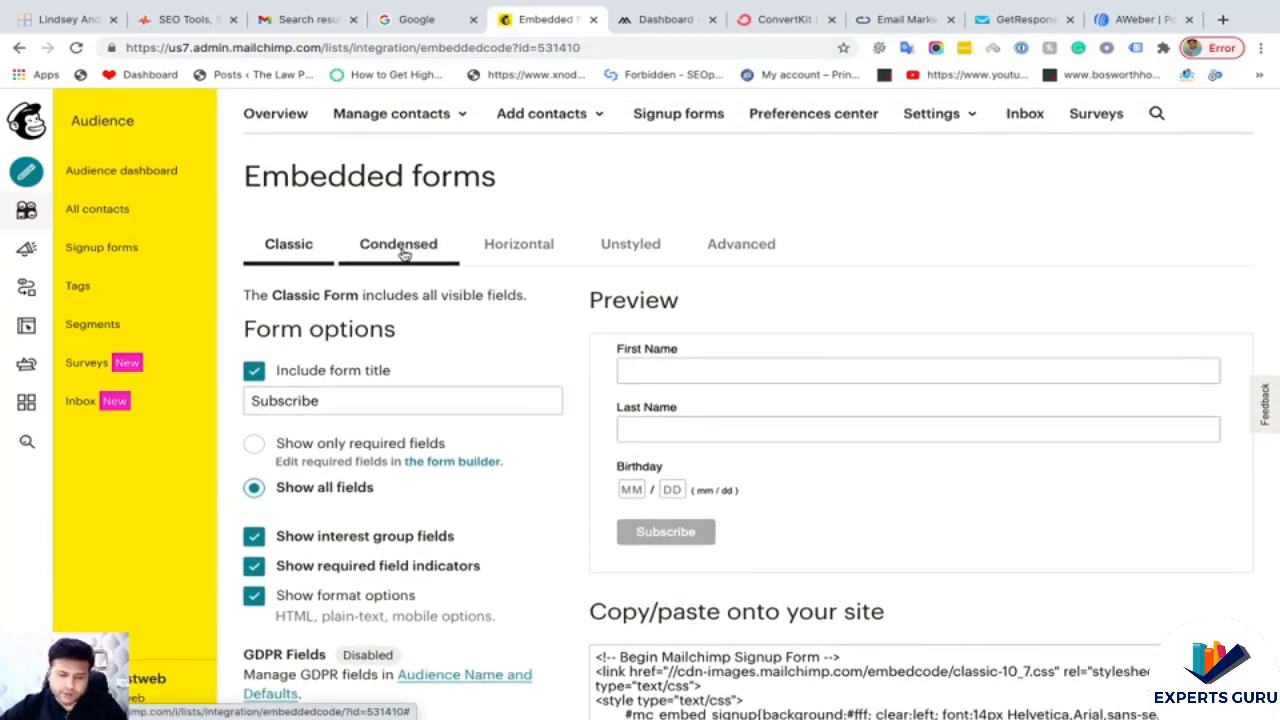
{"action": "left_click", "coordinate": [403, 252]}
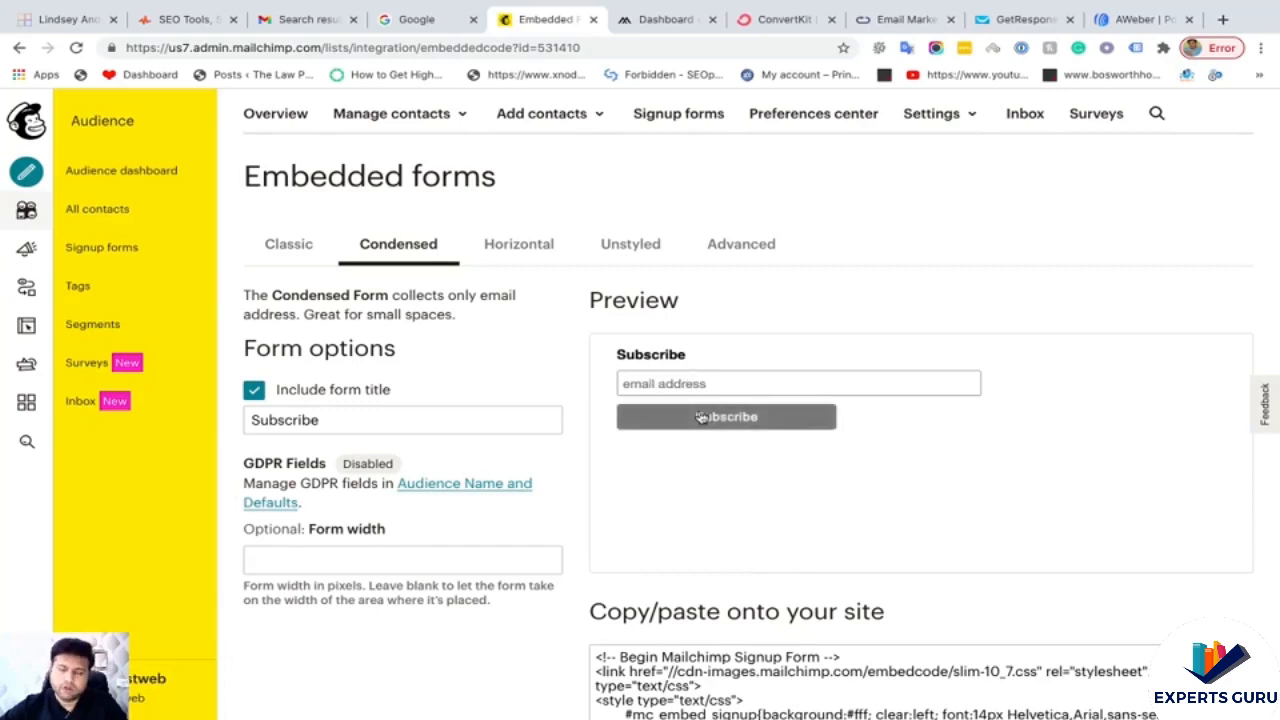
{"action": "left_click", "coordinate": [524, 240]}
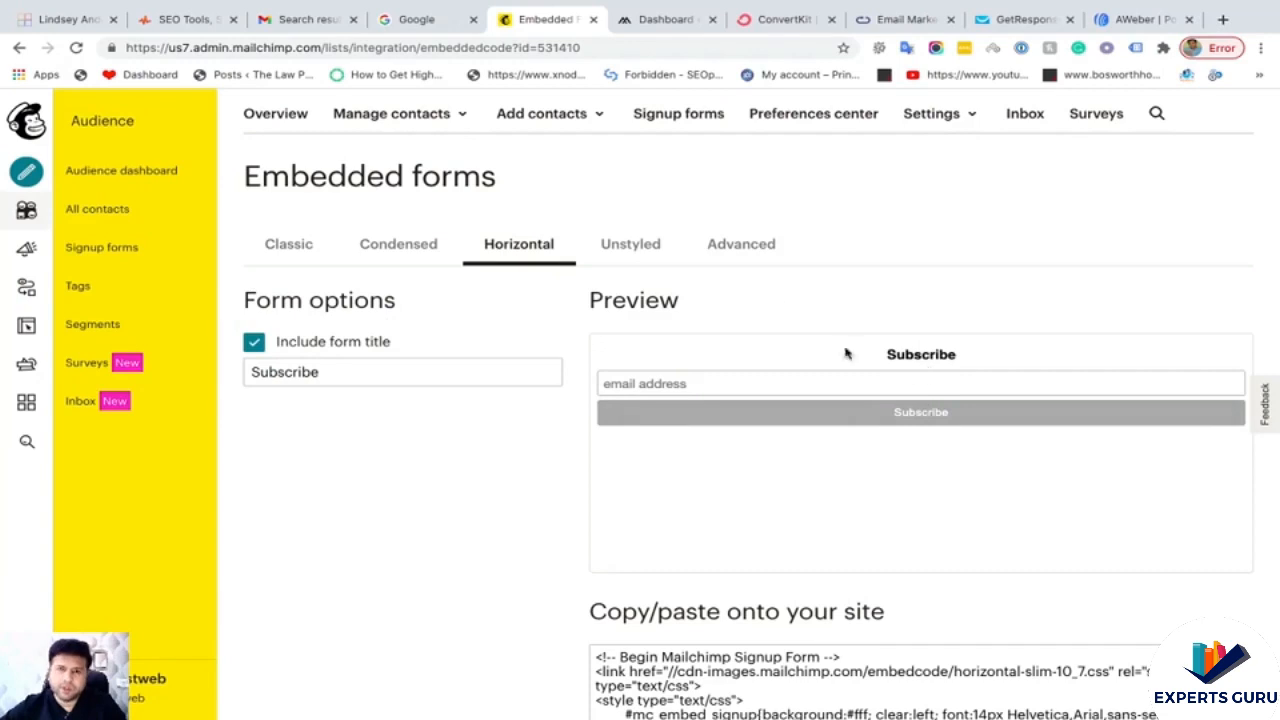
{"action": "left_click", "coordinate": [637, 256]}
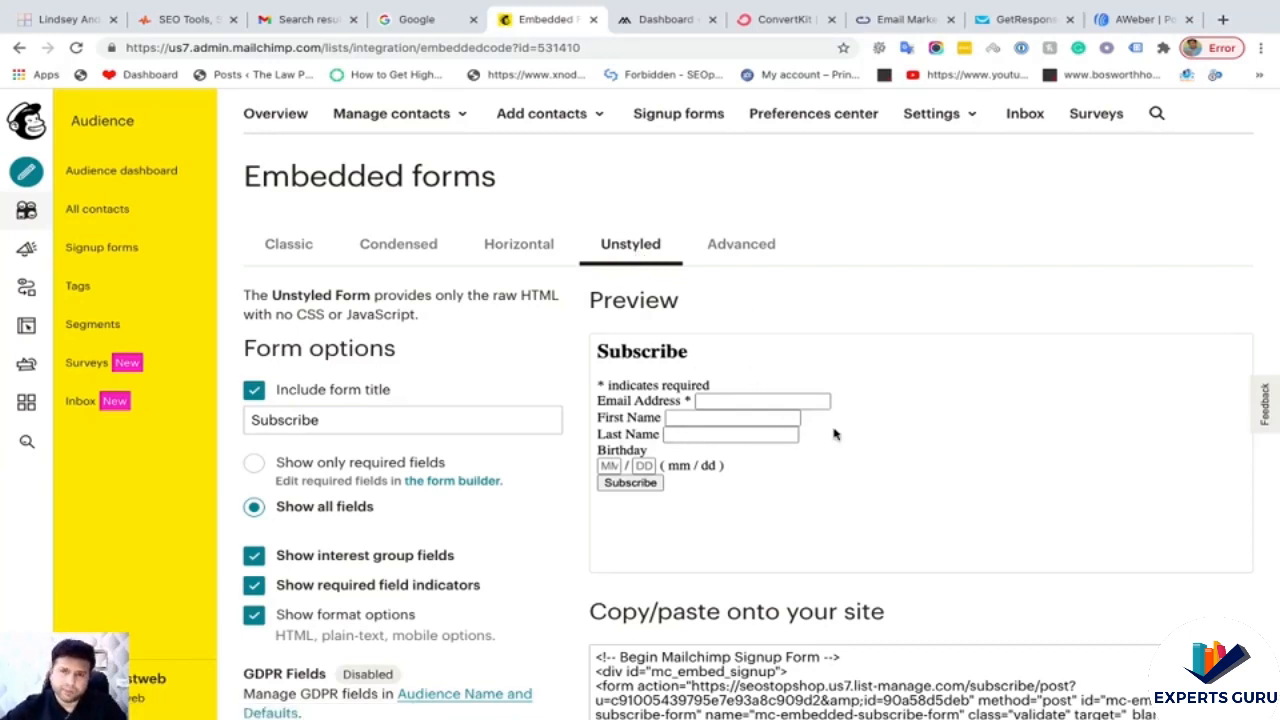
- Review the Advanced embedded form options
{"action": "scroll", "coordinate": [837, 486], "scroll_direction": "down", "scroll_amount": 3}
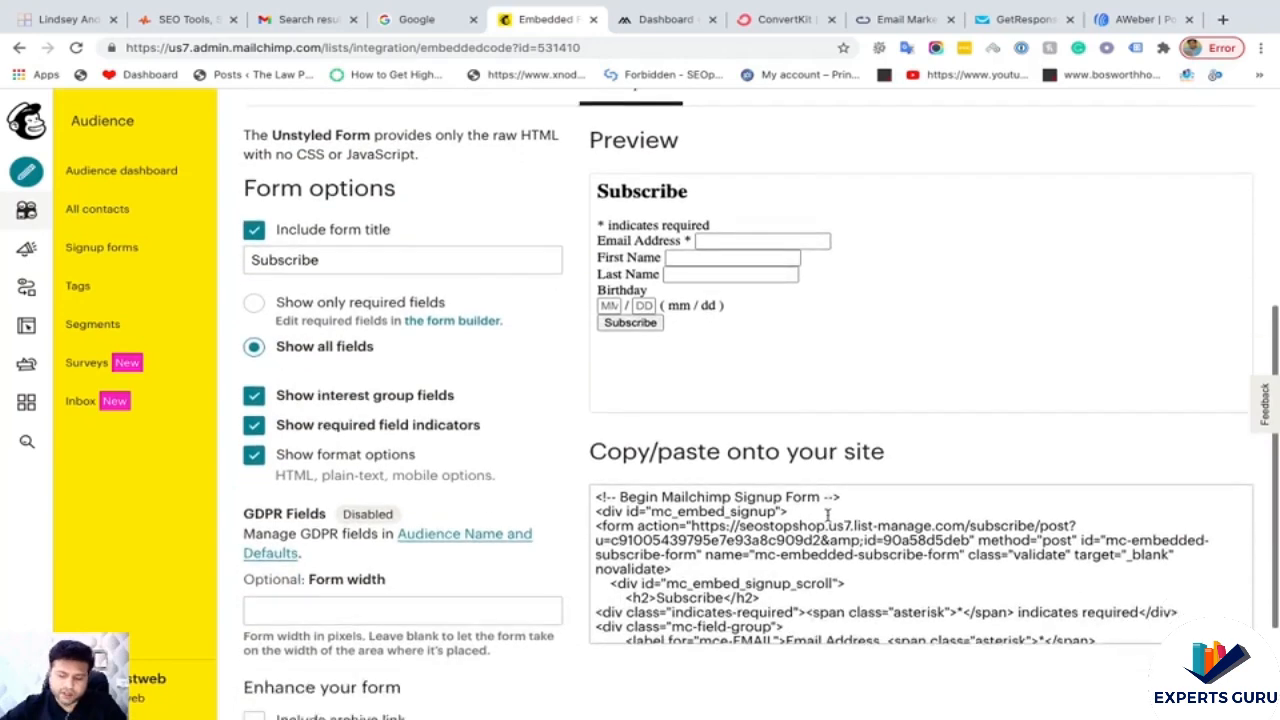
{"action": "scroll", "coordinate": [725, 487], "scroll_direction": "down", "scroll_amount": 5}
{"action": "scroll", "coordinate": [725, 489], "scroll_direction": "up", "scroll_amount": 2}
{"action": "scroll", "coordinate": [725, 489], "scroll_direction": "up", "scroll_amount": 3}
{"action": "scroll", "coordinate": [812, 358], "scroll_direction": "up", "scroll_amount": 2}
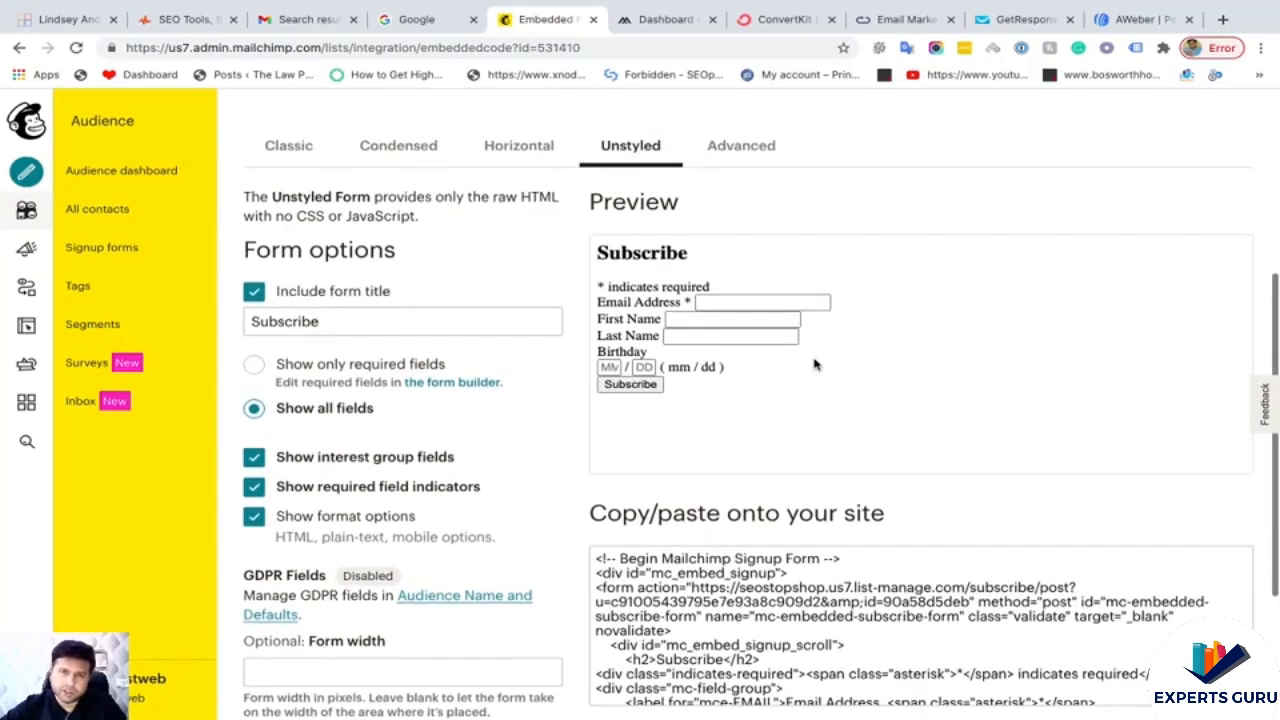
{"action": "left_click", "coordinate": [744, 174]}
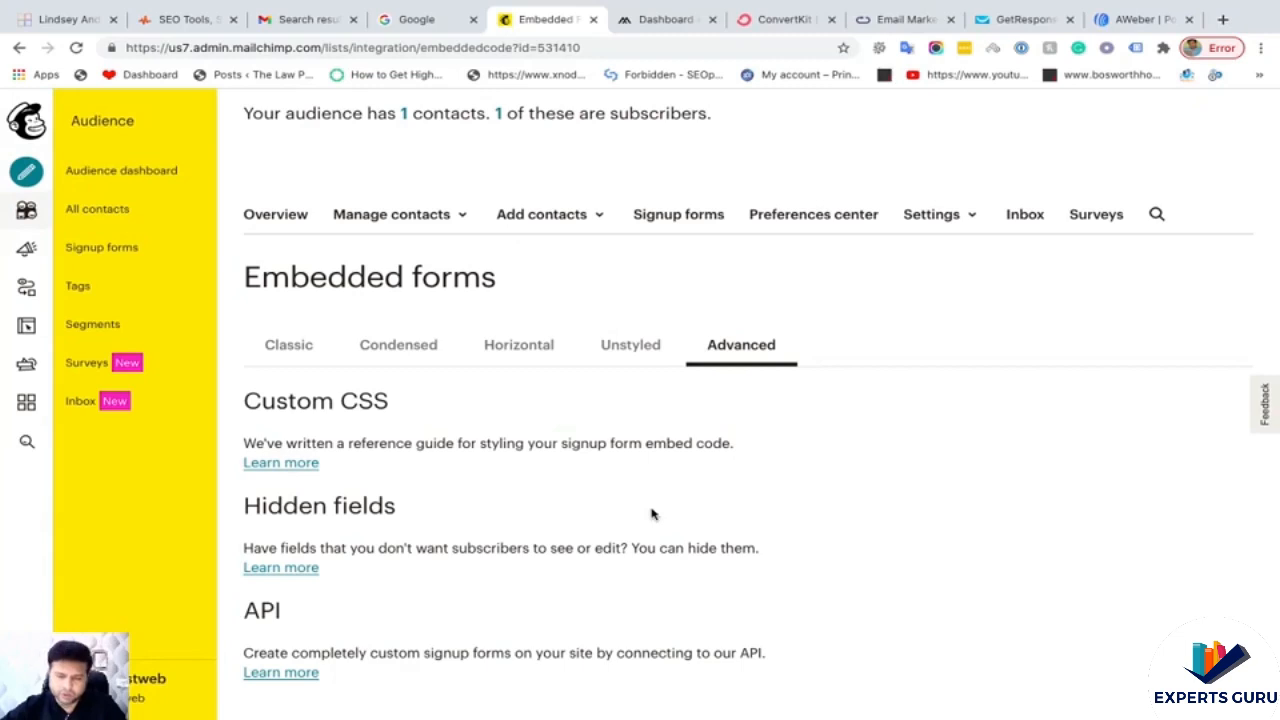
- Return to the Classic form and look over its field preview and generated code
{"action": "left_click", "coordinate": [313, 349]}
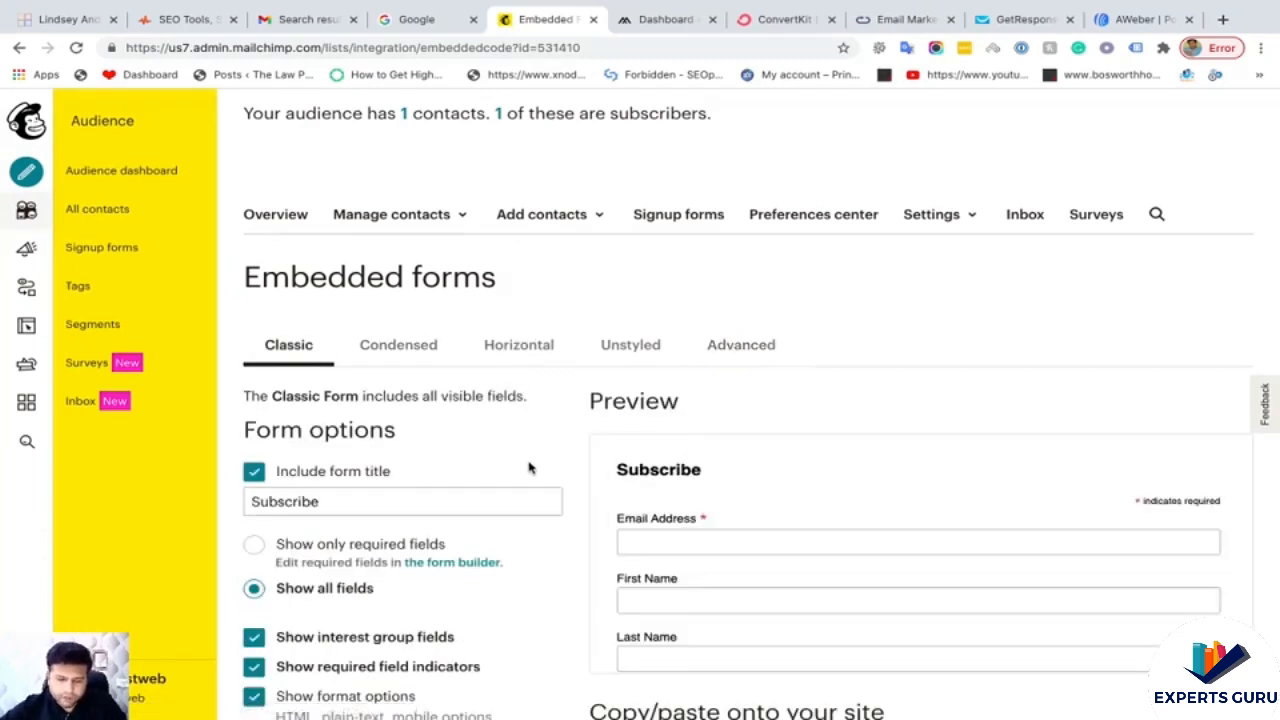
{"action": "scroll", "coordinate": [530, 468], "scroll_direction": "down", "scroll_amount": 2}
{"action": "scroll", "coordinate": [660, 400], "scroll_direction": "down", "scroll_amount": 1}
{"action": "scroll", "coordinate": [660, 400], "scroll_direction": "down", "scroll_amount": 1}
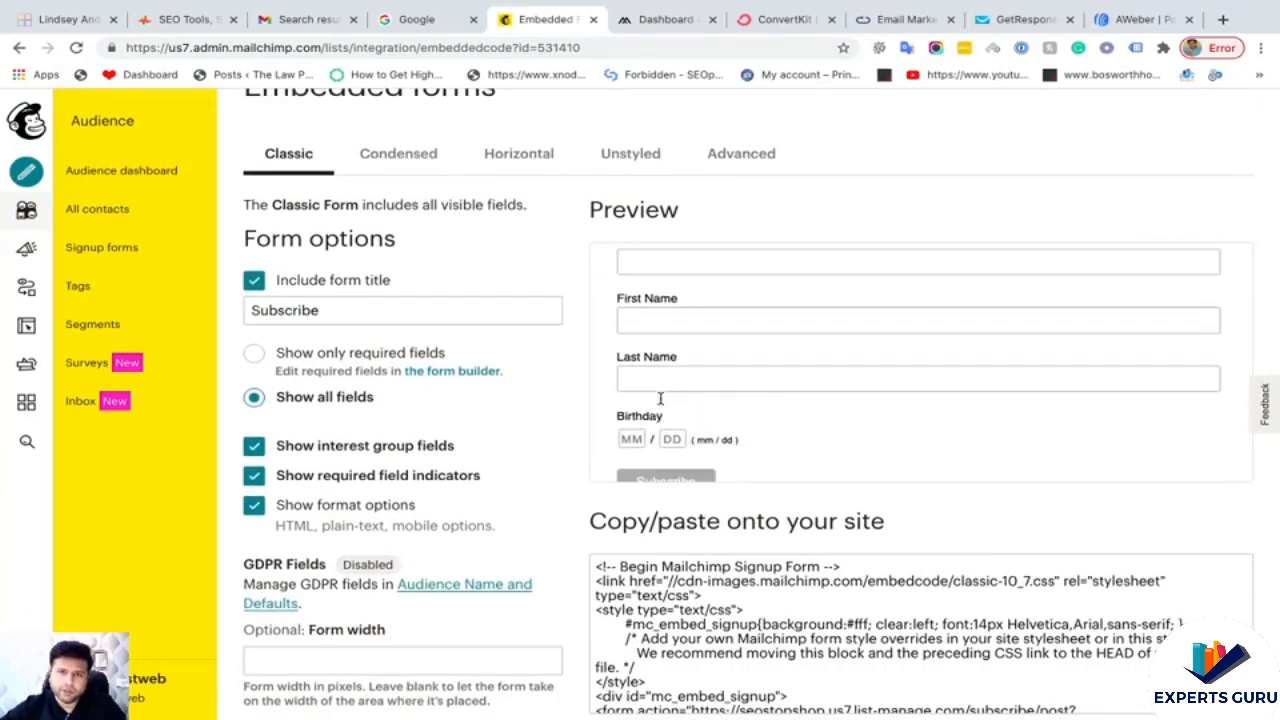
{"action": "scroll", "coordinate": [660, 399], "scroll_direction": "up", "scroll_amount": 1}
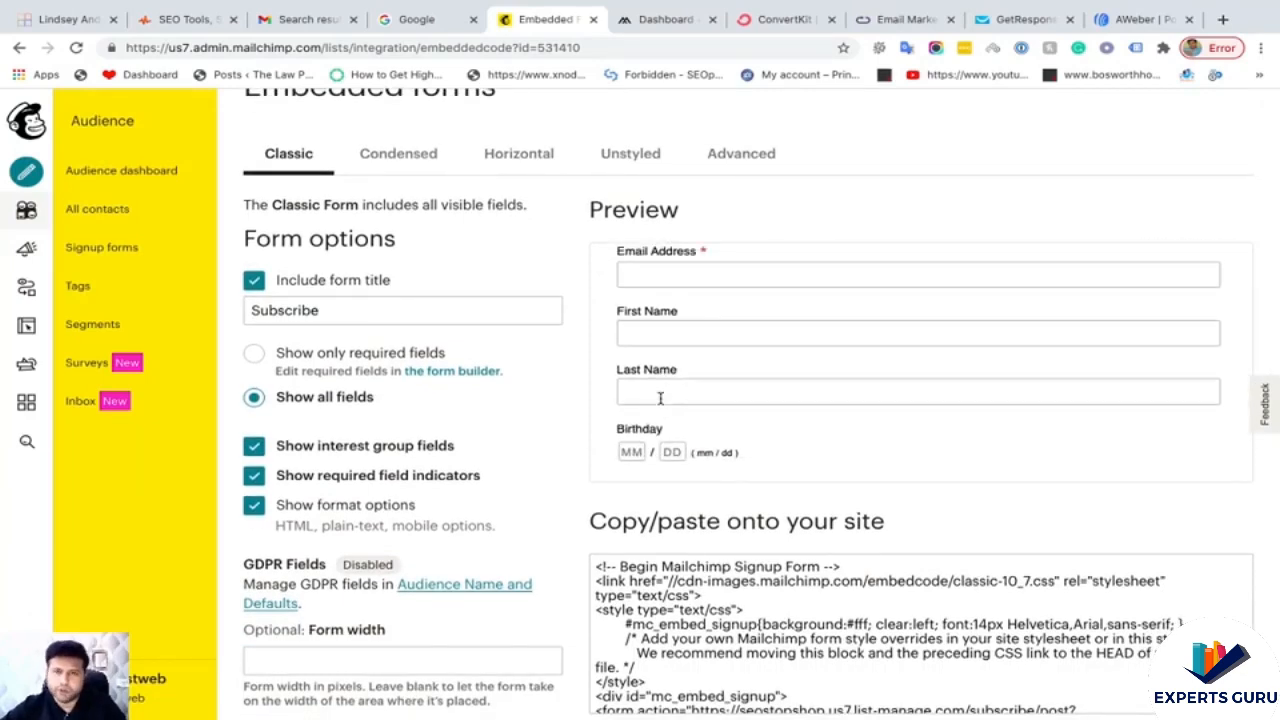
{"action": "scroll", "coordinate": [660, 398], "scroll_direction": "down", "scroll_amount": 1}
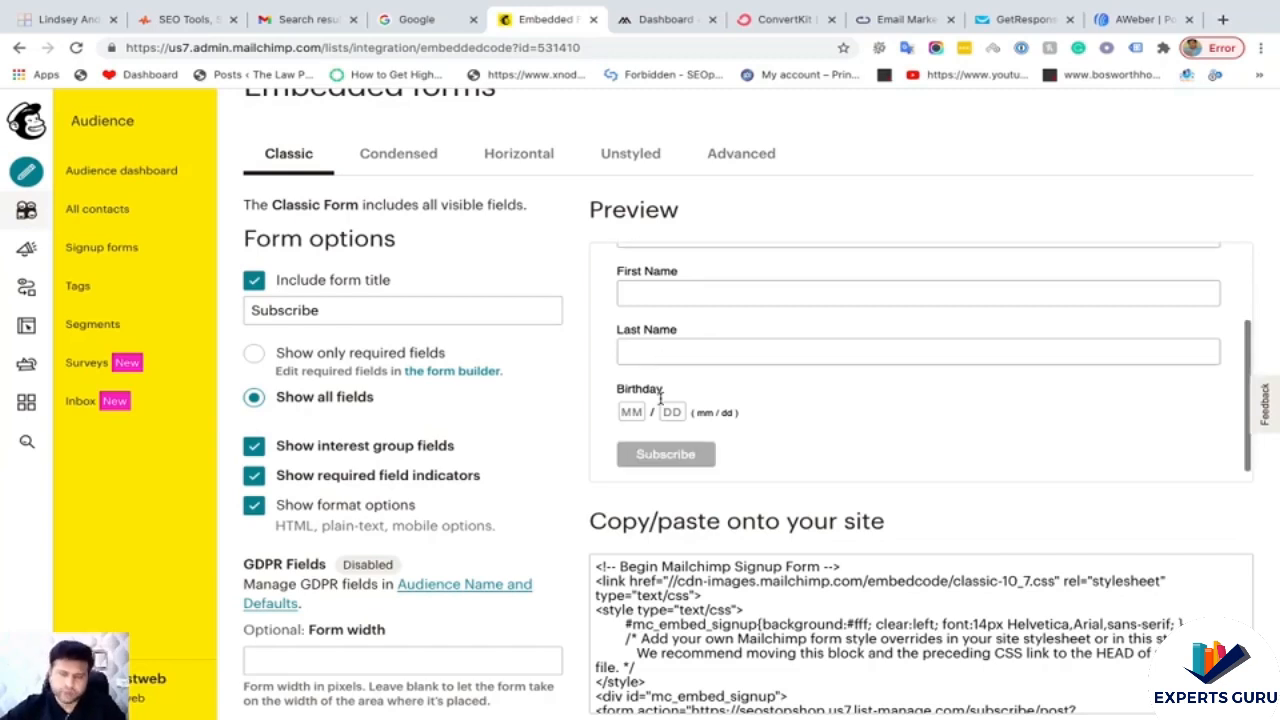
{"action": "scroll", "coordinate": [485, 400], "scroll_direction": "up", "scroll_amount": 1}
{"action": "scroll", "coordinate": [777, 568], "scroll_direction": "down", "scroll_amount": 2}
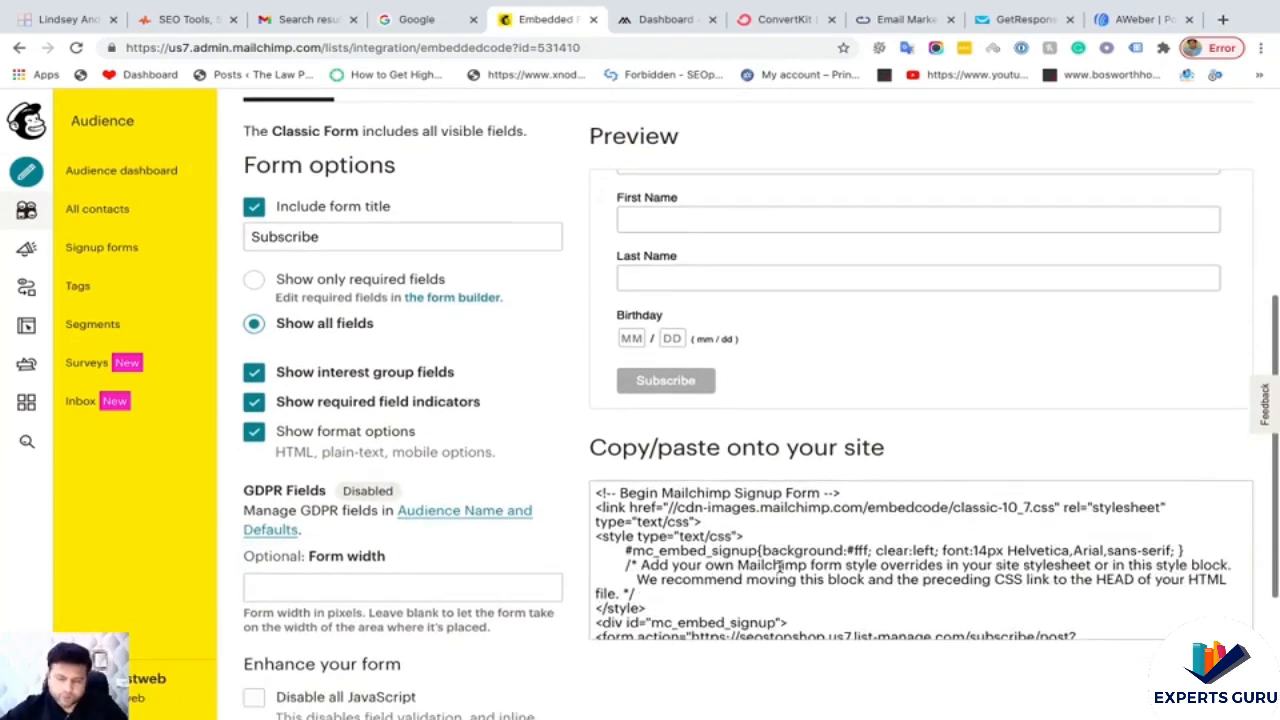
{"action": "scroll", "coordinate": [783, 566], "scroll_direction": "down", "scroll_amount": 2}
{"action": "scroll", "coordinate": [313, 455], "scroll_direction": "down", "scroll_amount": 2}
{"action": "scroll", "coordinate": [313, 455], "scroll_direction": "up", "scroll_amount": 3}
{"action": "scroll", "coordinate": [313, 455], "scroll_direction": "up", "scroll_amount": 1}
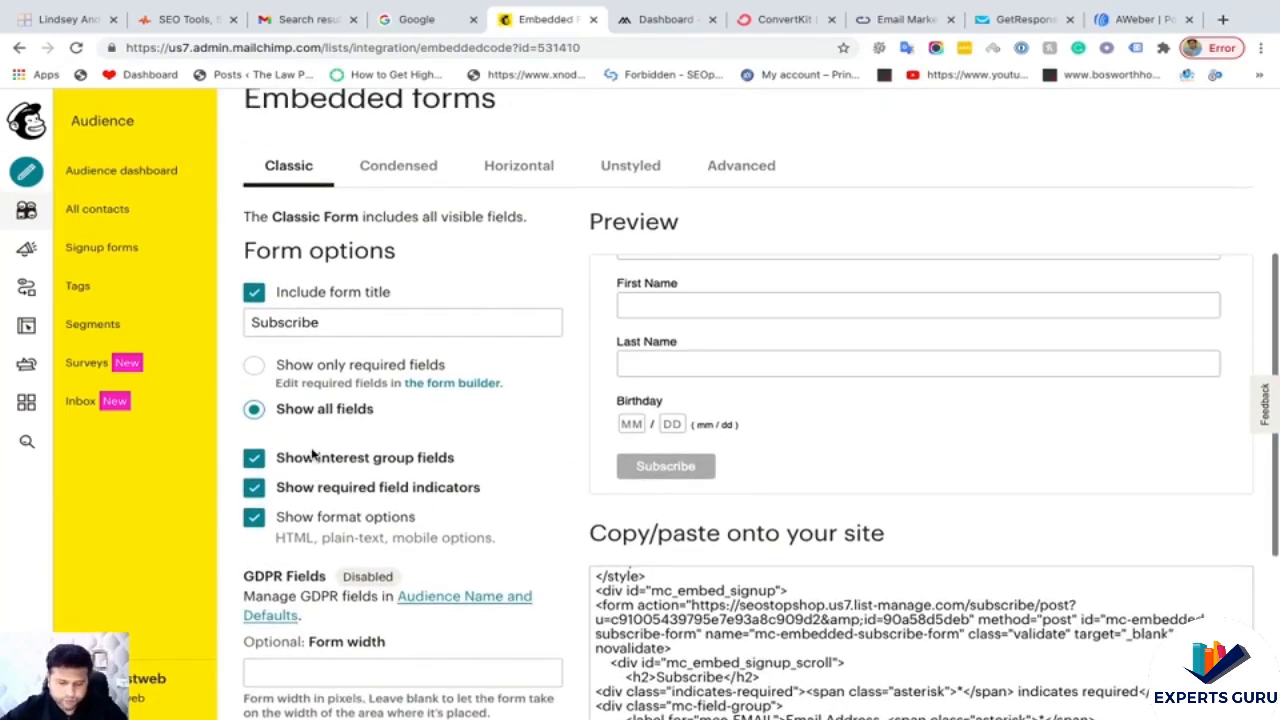
- In the form builder, select the Last Name field to show its settings (tag LNAME)
{"action": "left_click", "coordinate": [458, 385]}
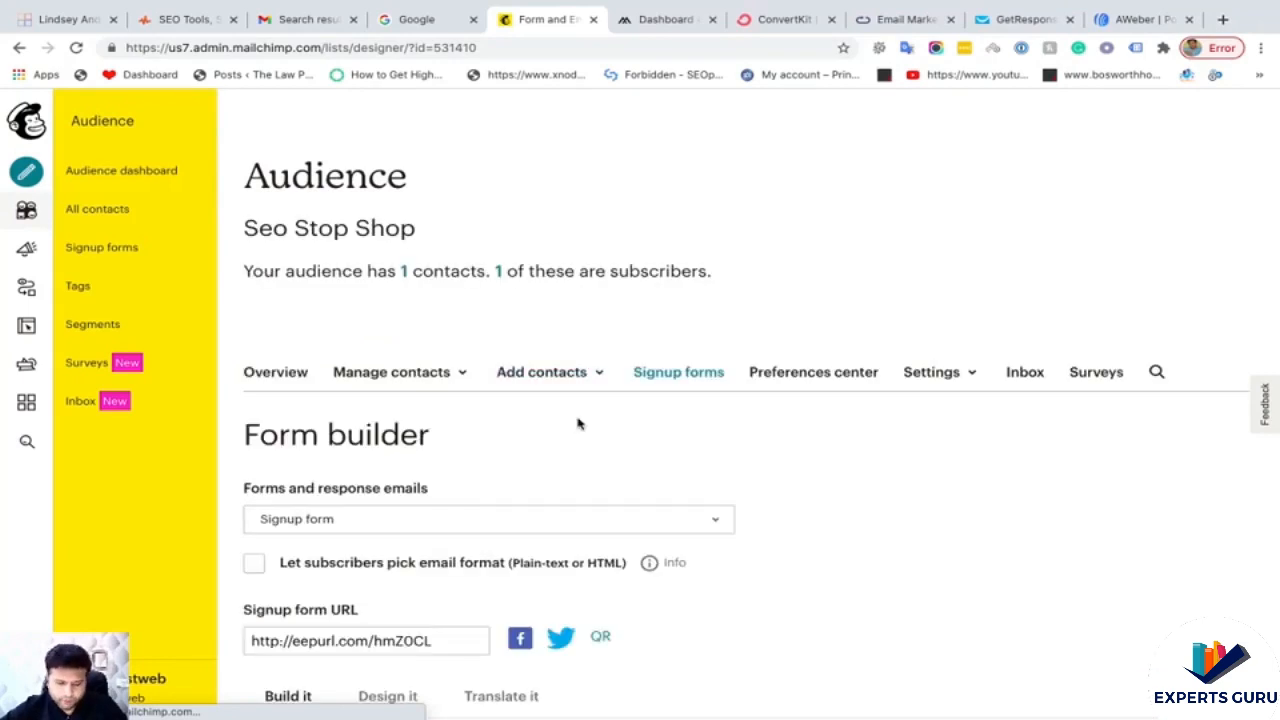
{"action": "scroll", "coordinate": [577, 424], "scroll_direction": "down", "scroll_amount": 5}
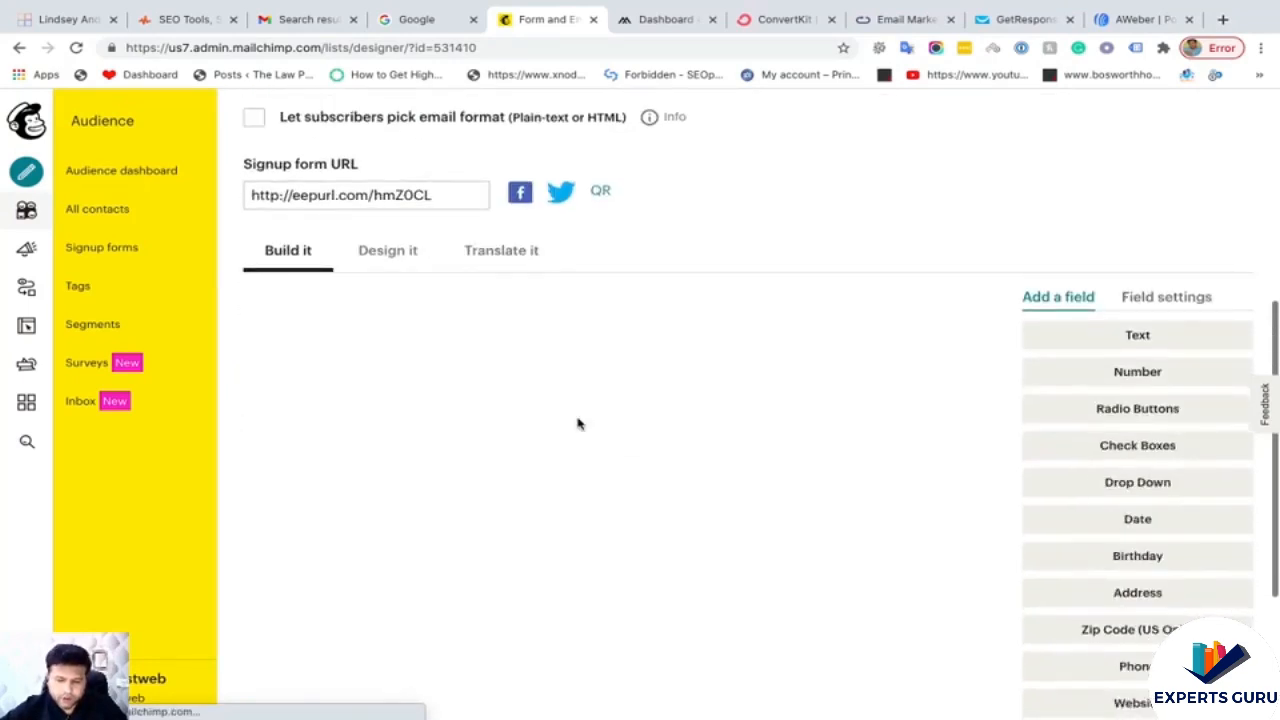
{"action": "scroll", "coordinate": [577, 424], "scroll_direction": "down", "scroll_amount": 1}
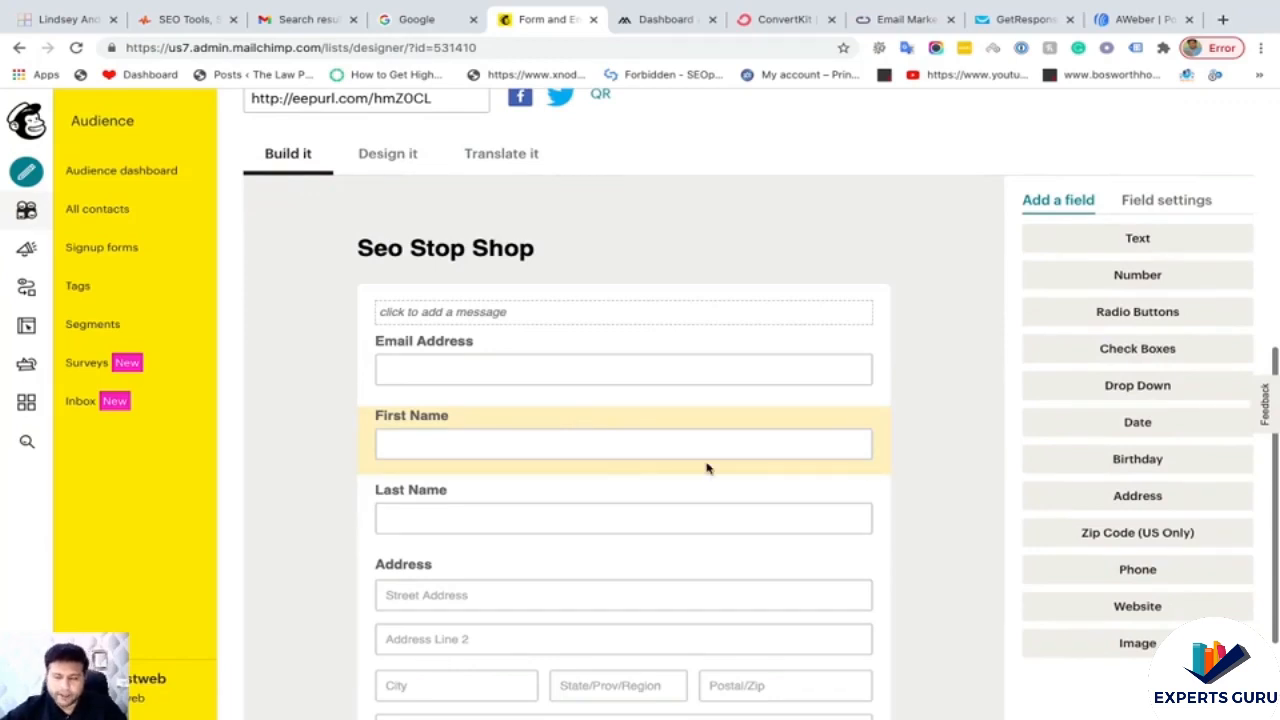
{"action": "scroll", "coordinate": [706, 465], "scroll_direction": "down", "scroll_amount": 1}
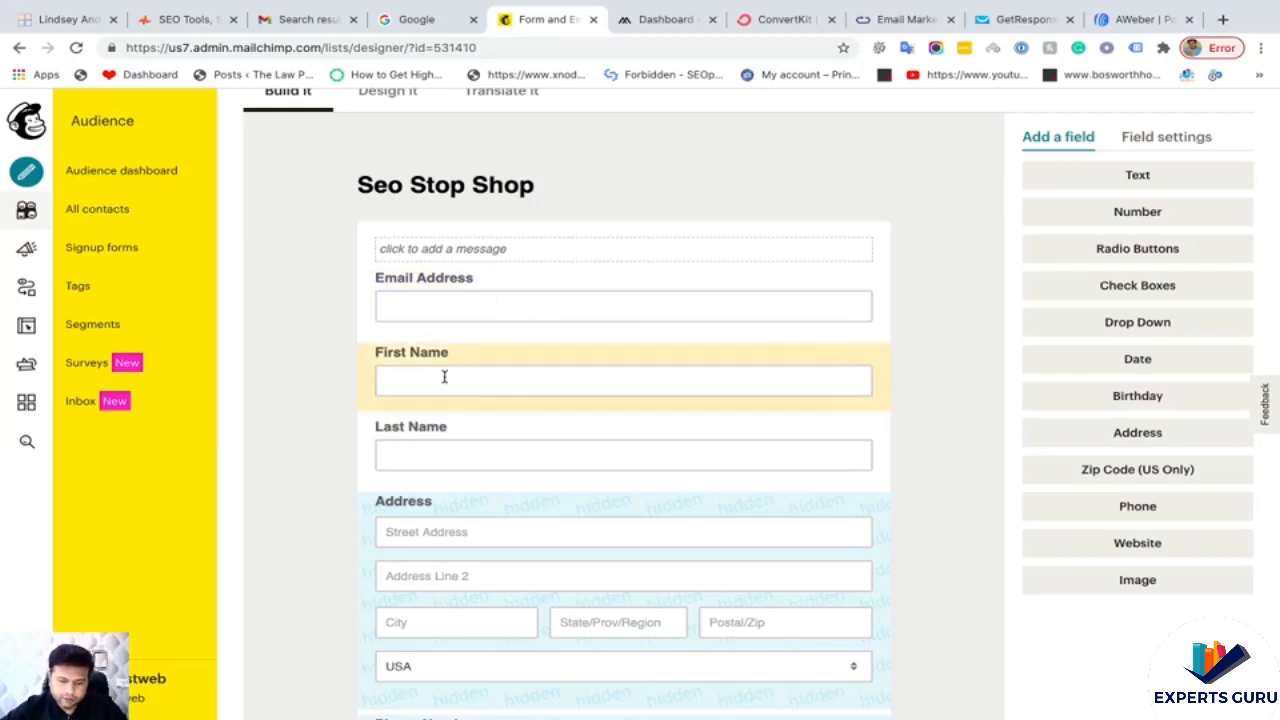
{"action": "left_click", "coordinate": [820, 437]}
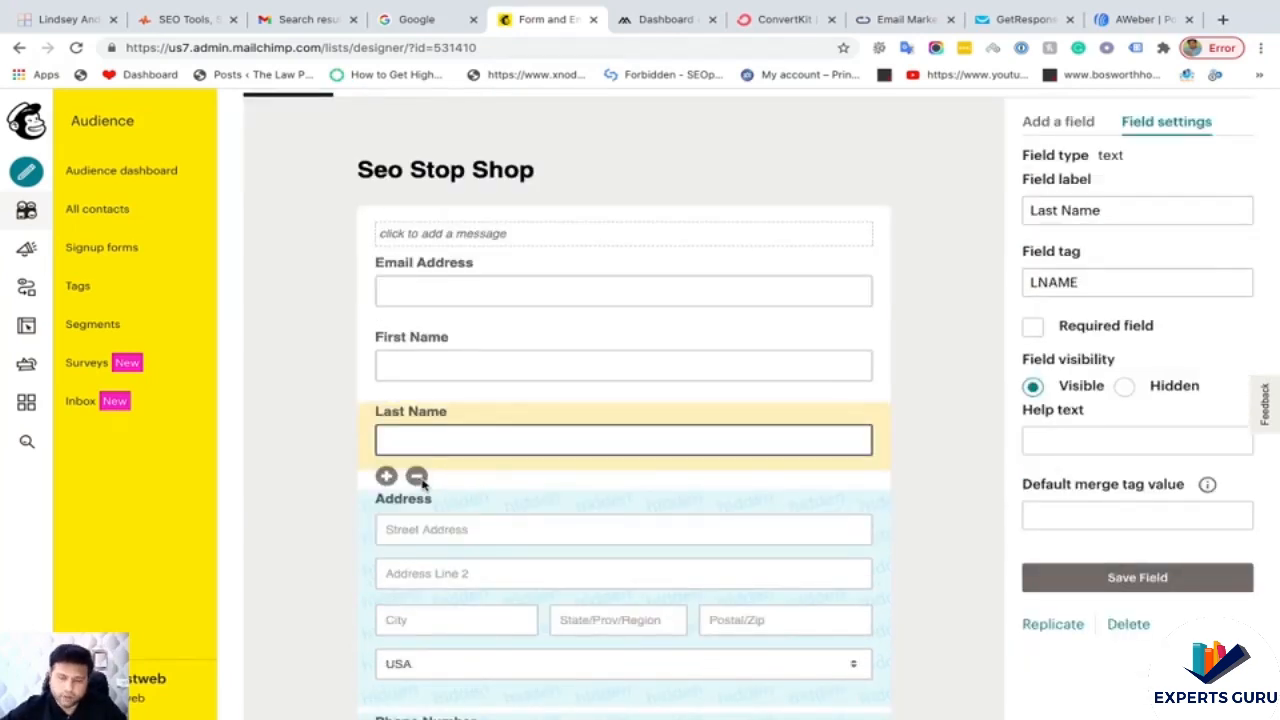
- Delete the Last Name field, confirming with the word DELETE
{"action": "left_click", "coordinate": [417, 477]}
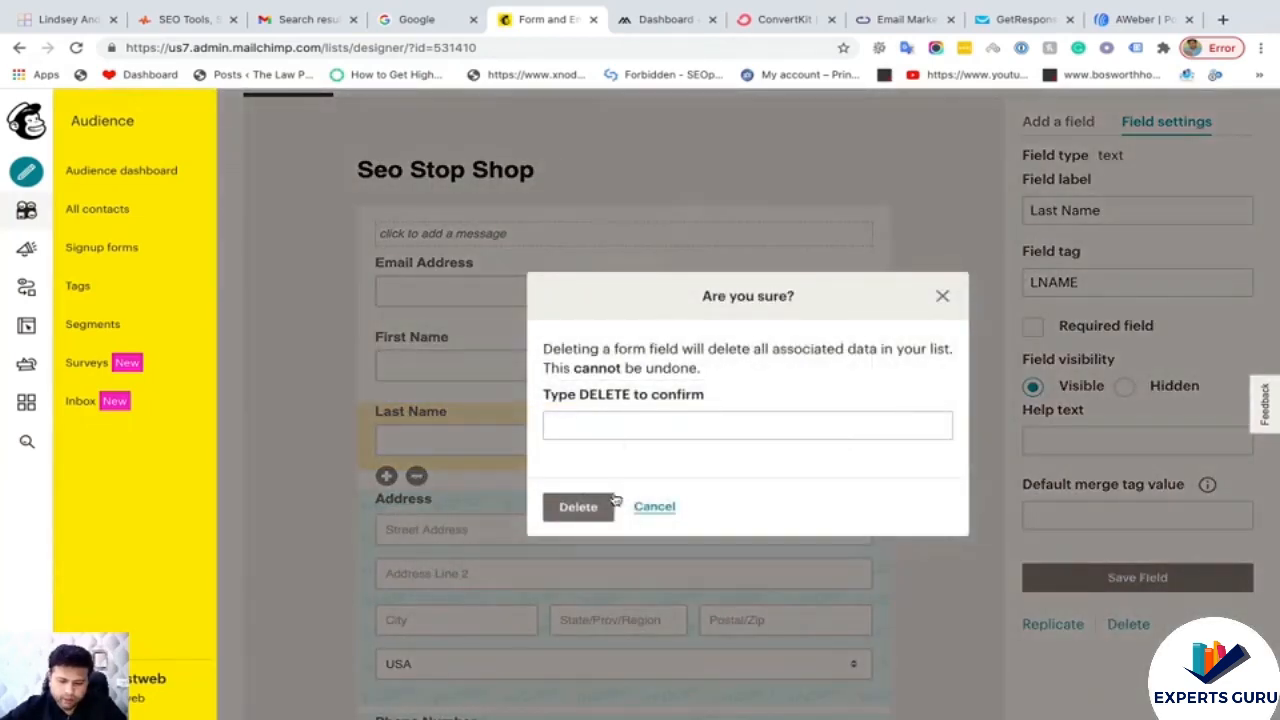
{"action": "left_click", "coordinate": [613, 399]}
{"action": "type", "text": "DELETE"}
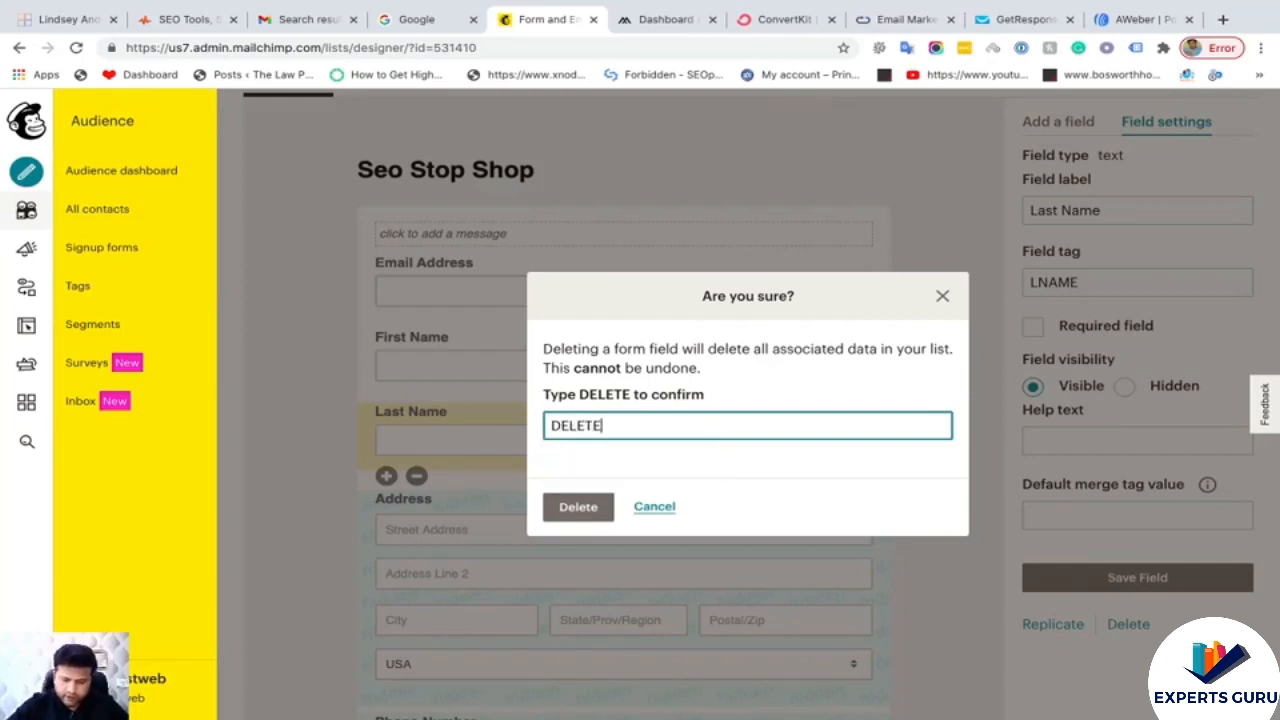
{"action": "key", "text": "Return"}
{"action": "scroll", "coordinate": [540, 402], "scroll_direction": "up", "scroll_amount": 1}
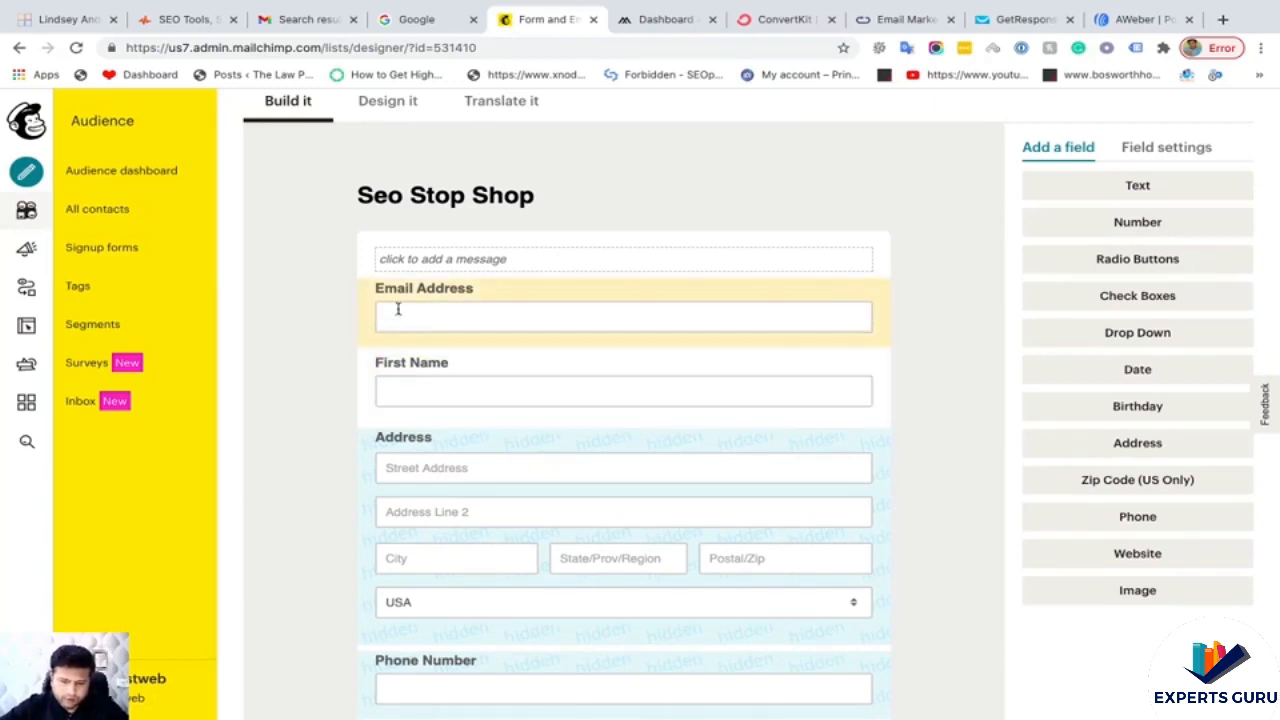
{"action": "scroll", "coordinate": [415, 330], "scroll_direction": "up", "scroll_amount": 1}
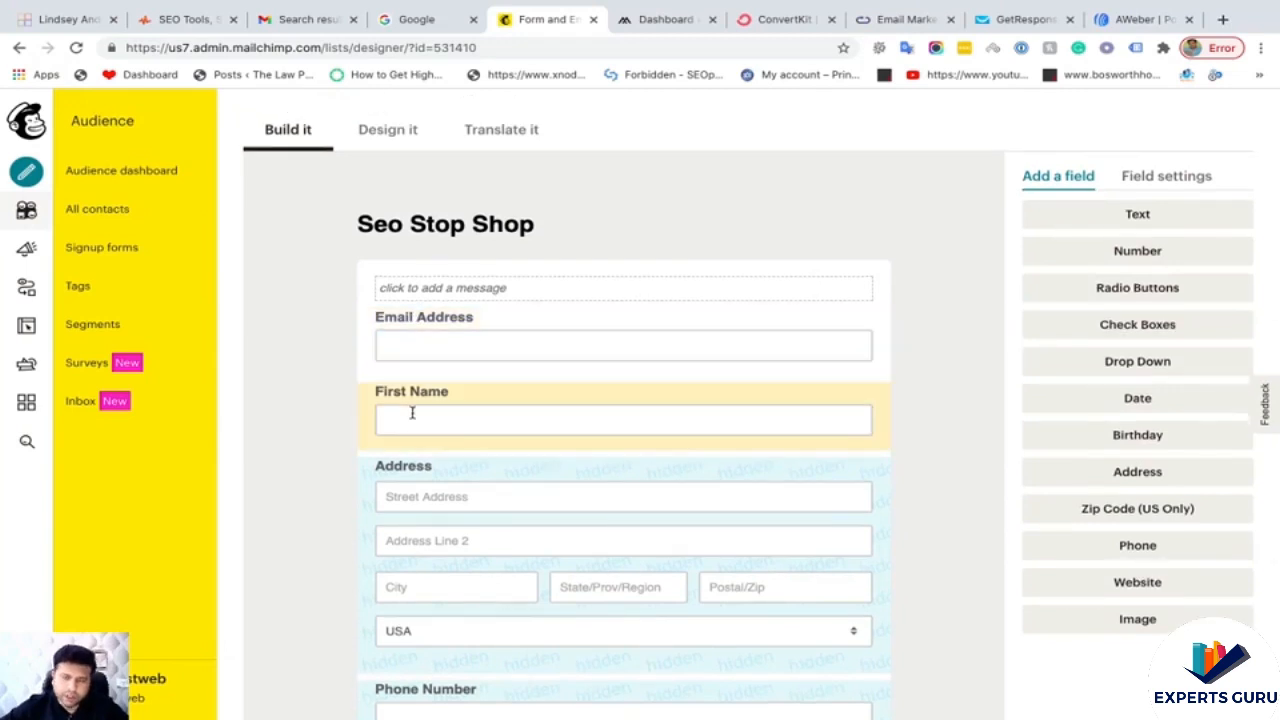
- Delete the Birthday field, confirming with the word DELETE
{"action": "scroll", "coordinate": [441, 432], "scroll_direction": "down", "scroll_amount": 1}
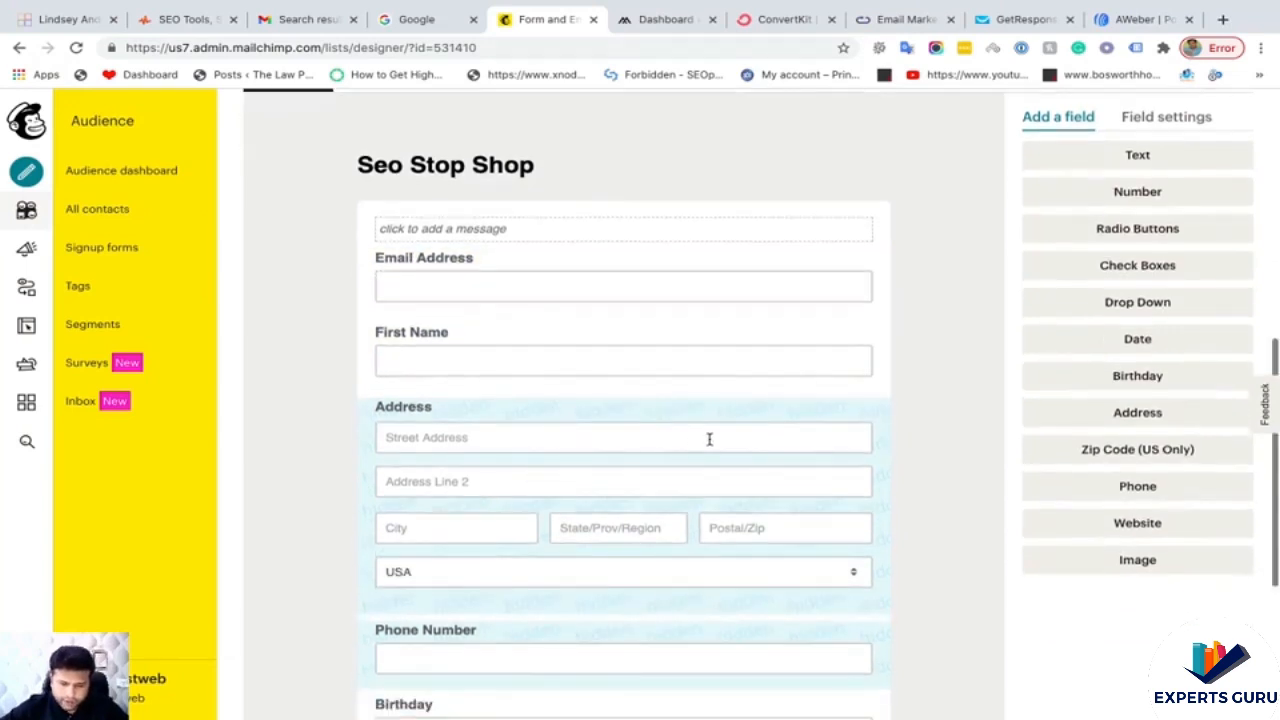
{"action": "scroll", "coordinate": [769, 471], "scroll_direction": "down", "scroll_amount": 2}
{"action": "scroll", "coordinate": [769, 477], "scroll_direction": "down", "scroll_amount": 2}
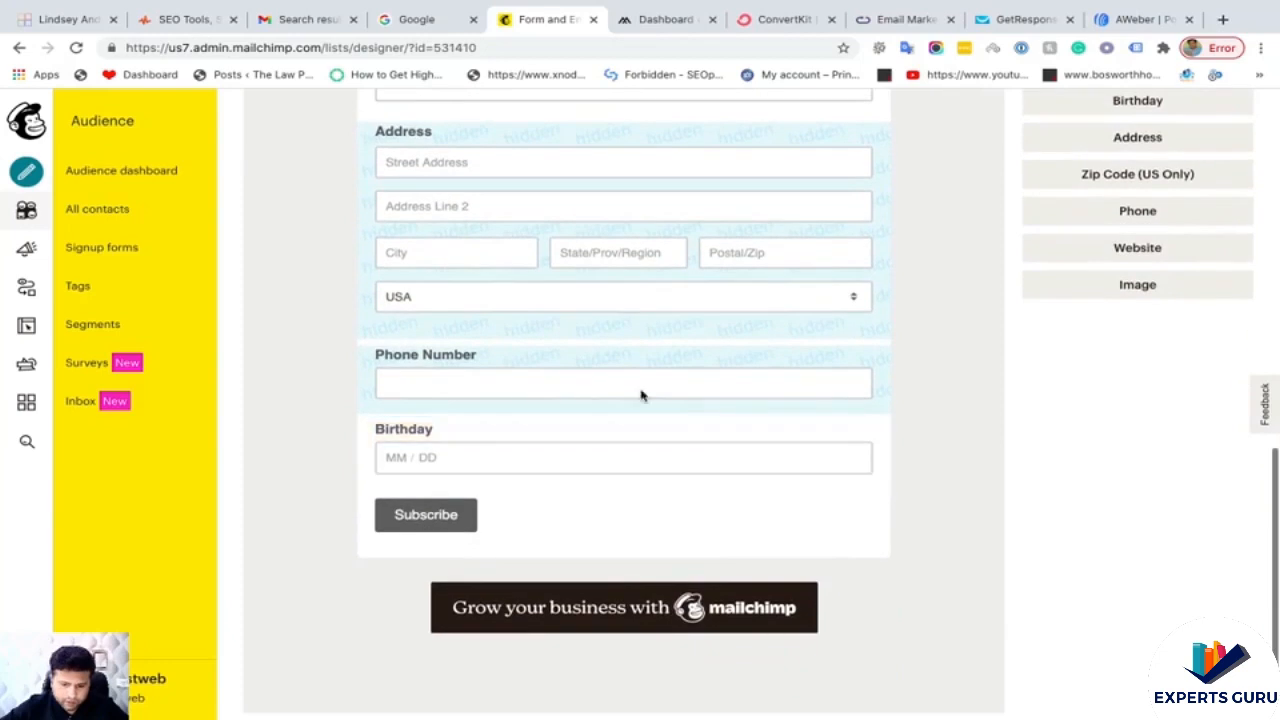
{"action": "left_click", "coordinate": [529, 434]}
{"action": "left_click", "coordinate": [423, 493]}
{"action": "left_click", "coordinate": [594, 428]}
{"action": "left_click", "coordinate": [592, 465]}
{"action": "left_click", "coordinate": [578, 506]}
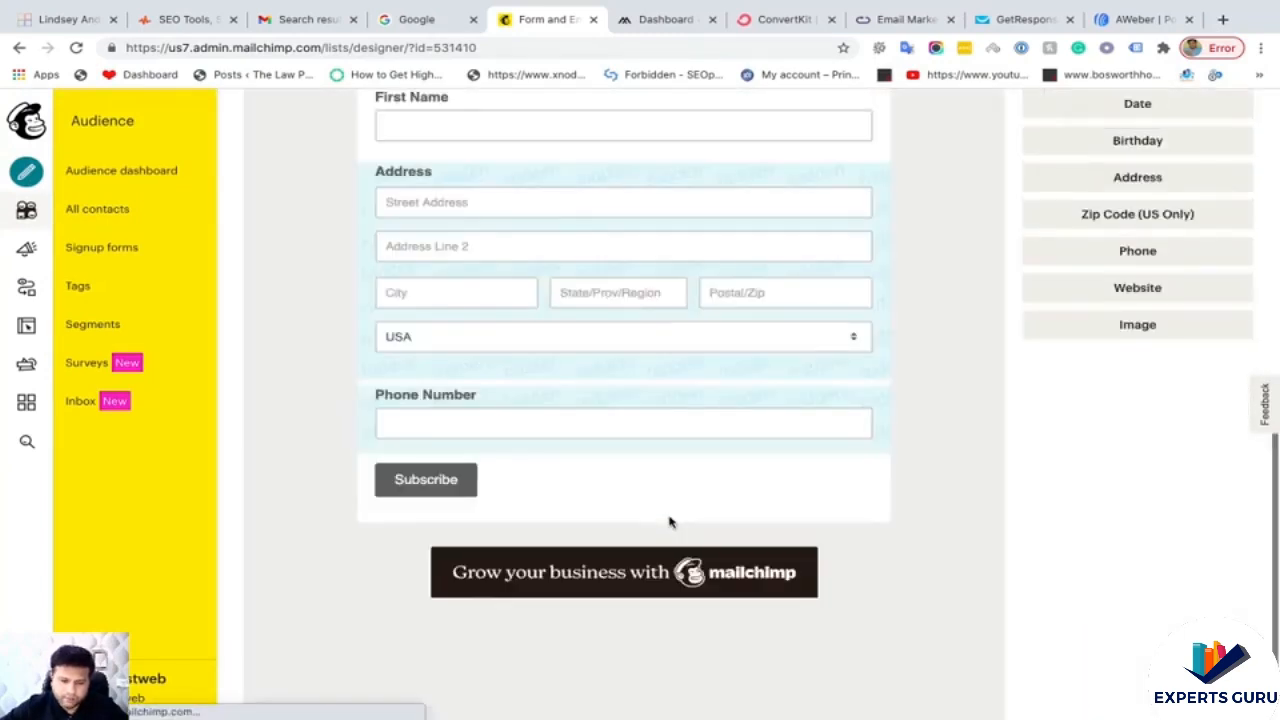
{"action": "scroll", "coordinate": [670, 520], "scroll_direction": "up", "scroll_amount": 5}
{"action": "scroll", "coordinate": [670, 520], "scroll_direction": "up", "scroll_amount": 2}
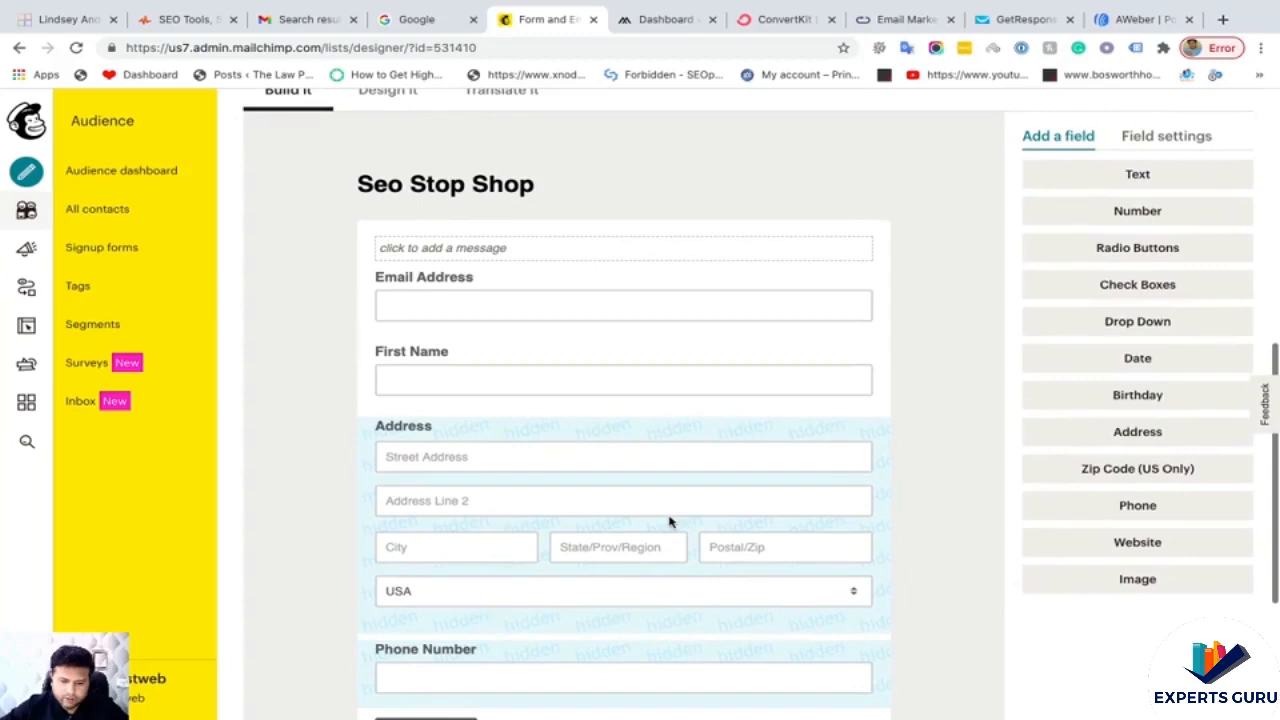
- Open the form's intro message editor and close it without adding text
{"action": "left_click", "coordinate": [445, 251]}
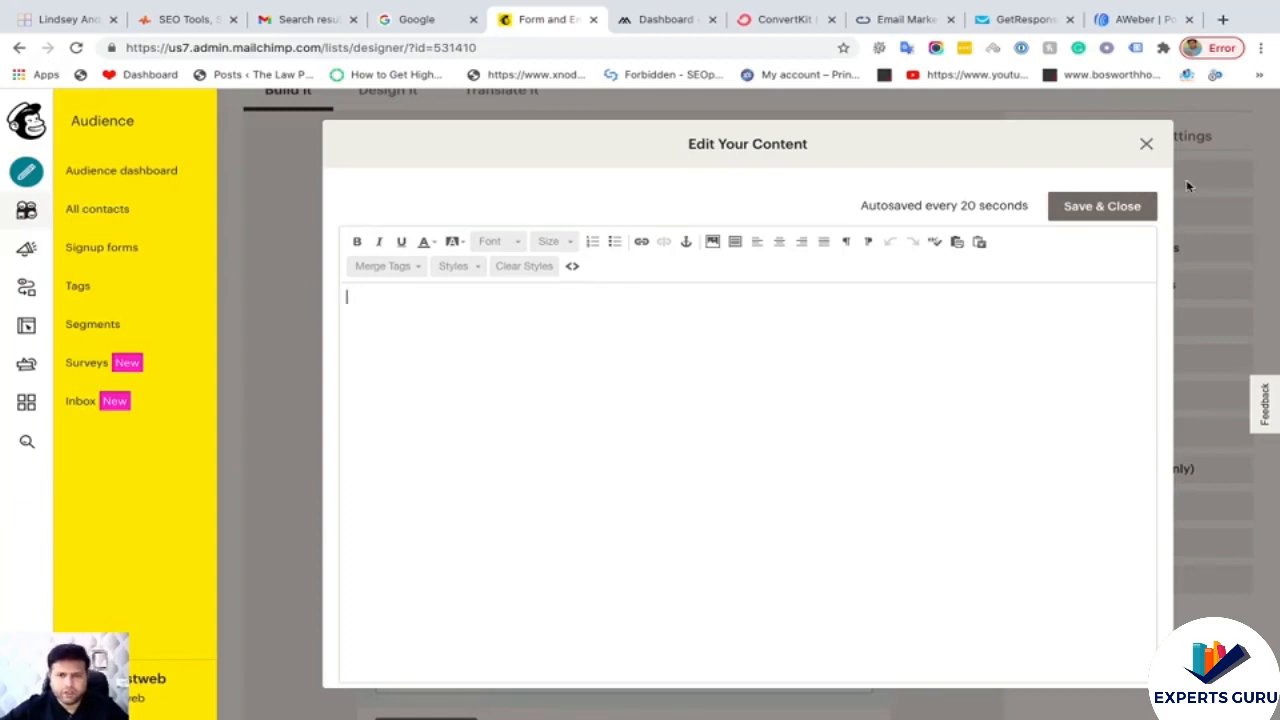
{"action": "left_click", "coordinate": [1147, 143]}
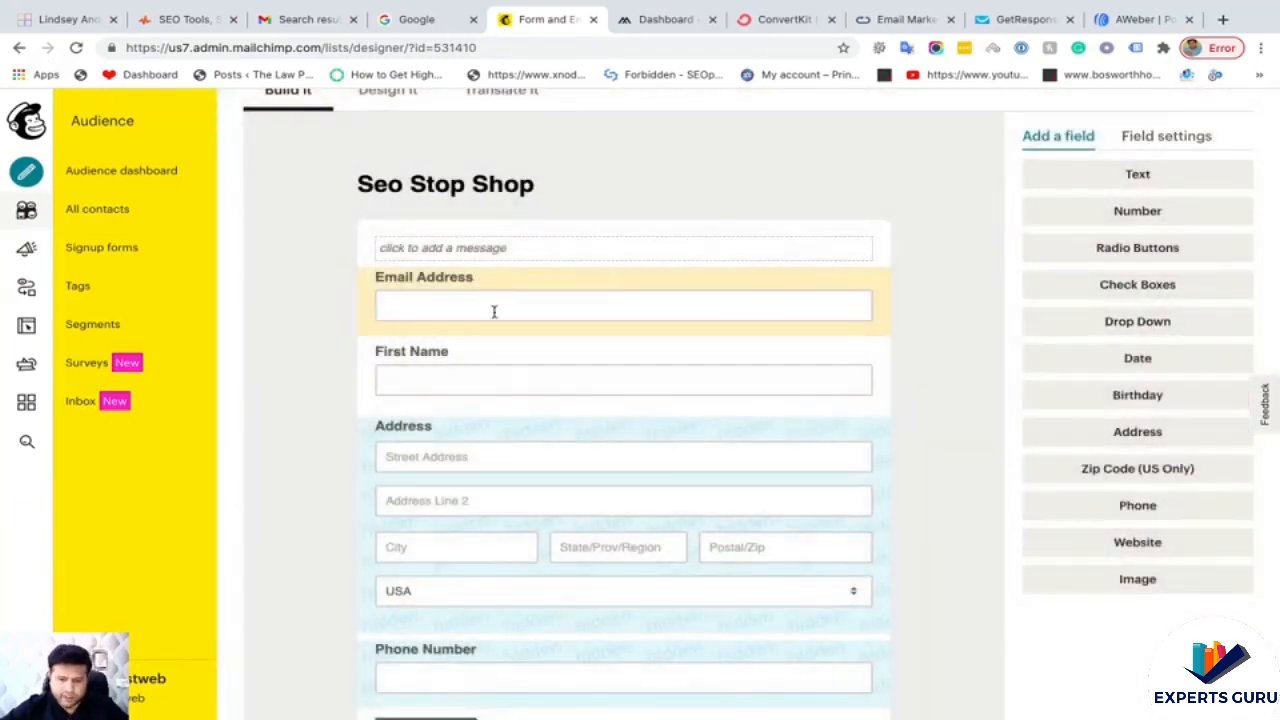
{"action": "scroll", "coordinate": [500, 350], "scroll_direction": "down", "scroll_amount": 1}
{"action": "scroll", "coordinate": [510, 388], "scroll_direction": "up", "scroll_amount": 1}
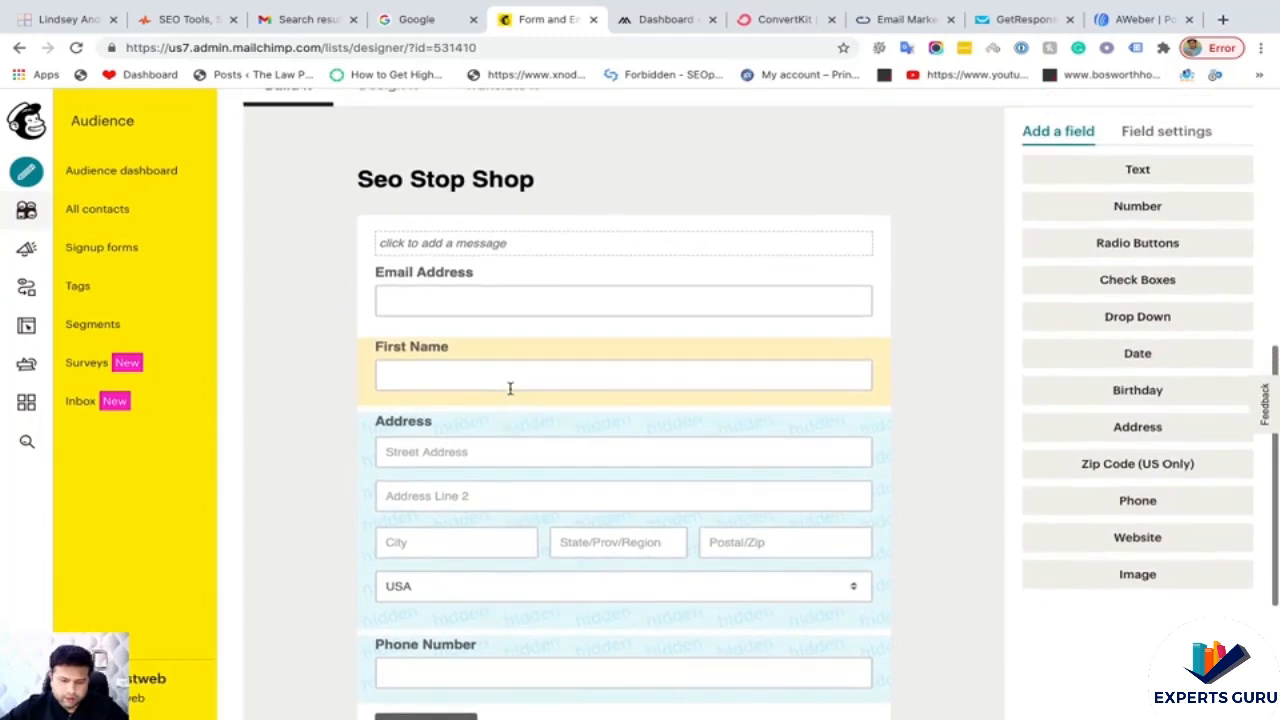
{"action": "scroll", "coordinate": [510, 388], "scroll_direction": "up", "scroll_amount": 2}
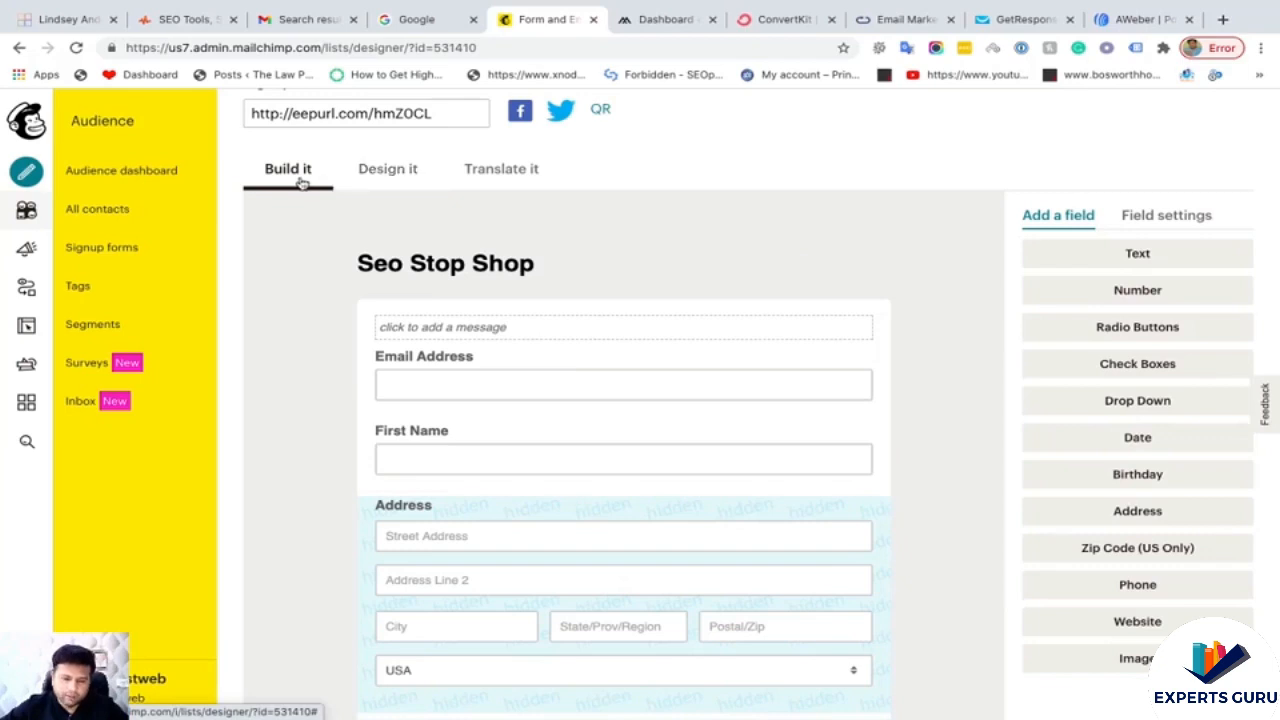
{"action": "left_click", "coordinate": [390, 180]}
- Try red and pale pink page background colours, then clear the background hex value
{"action": "scroll", "coordinate": [531, 328], "scroll_direction": "down", "scroll_amount": 3}
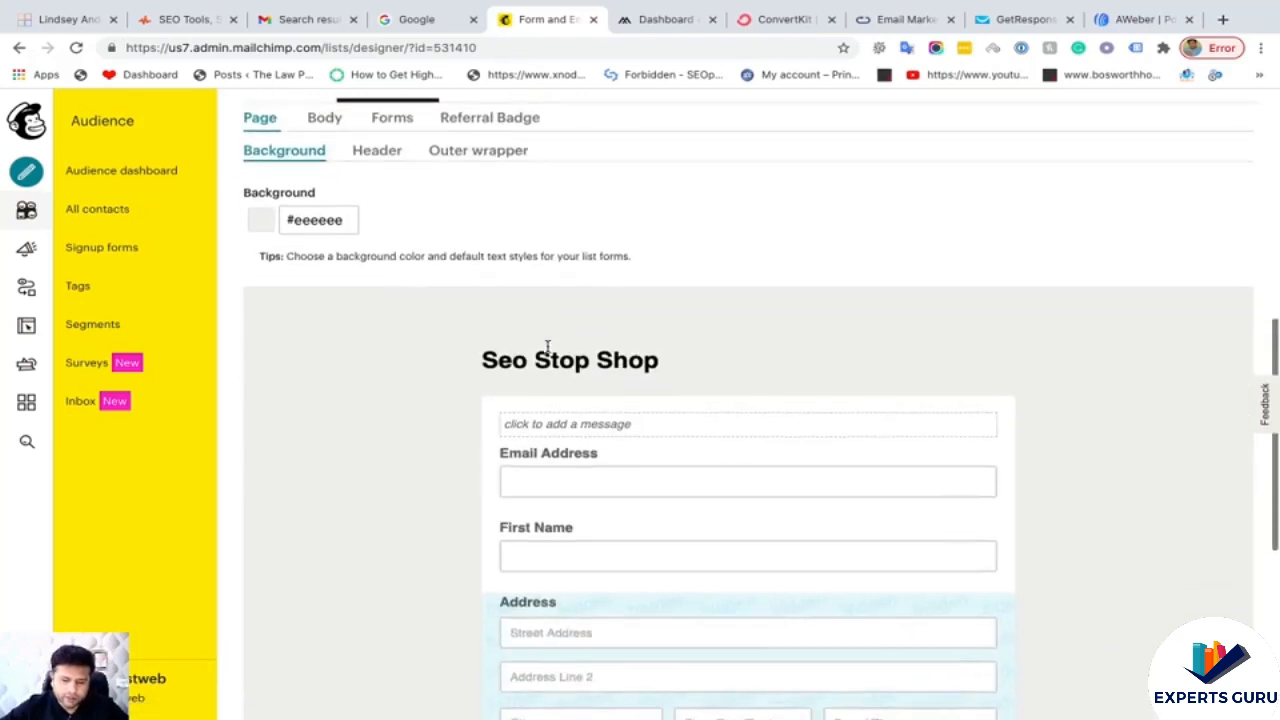
{"action": "scroll", "coordinate": [520, 425], "scroll_direction": "up", "scroll_amount": 2}
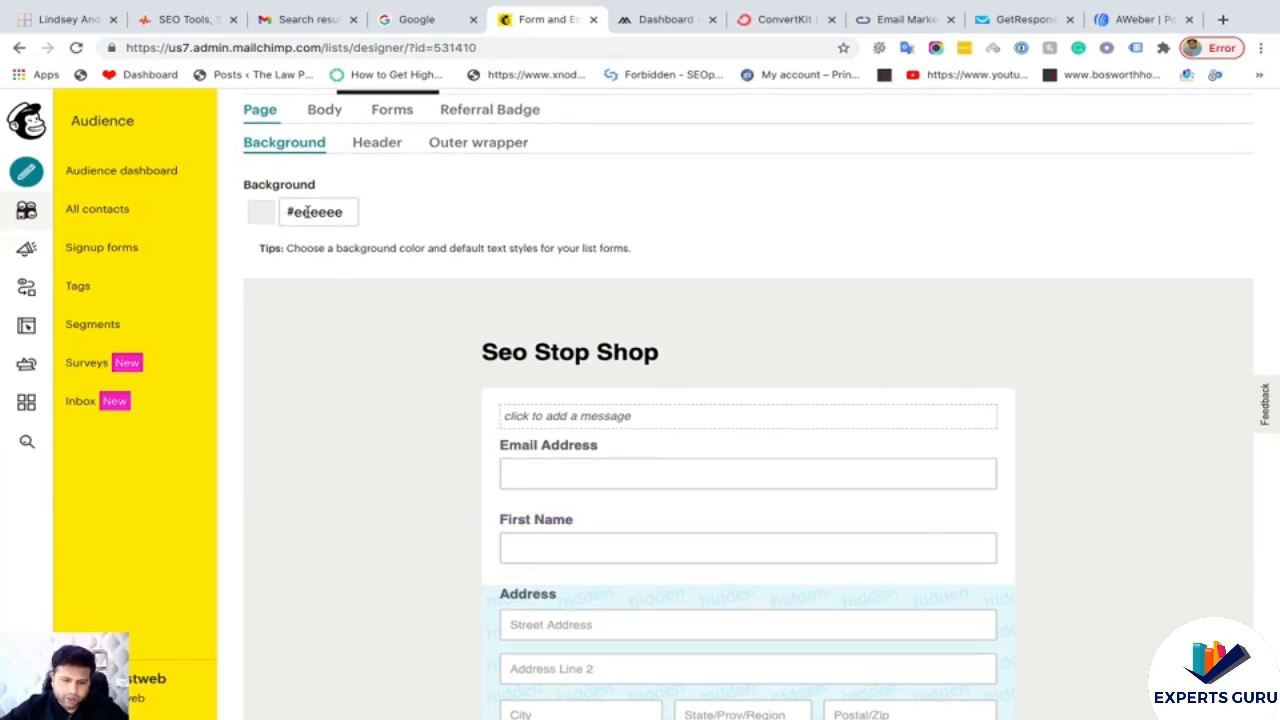
{"action": "left_click", "coordinate": [307, 212]}
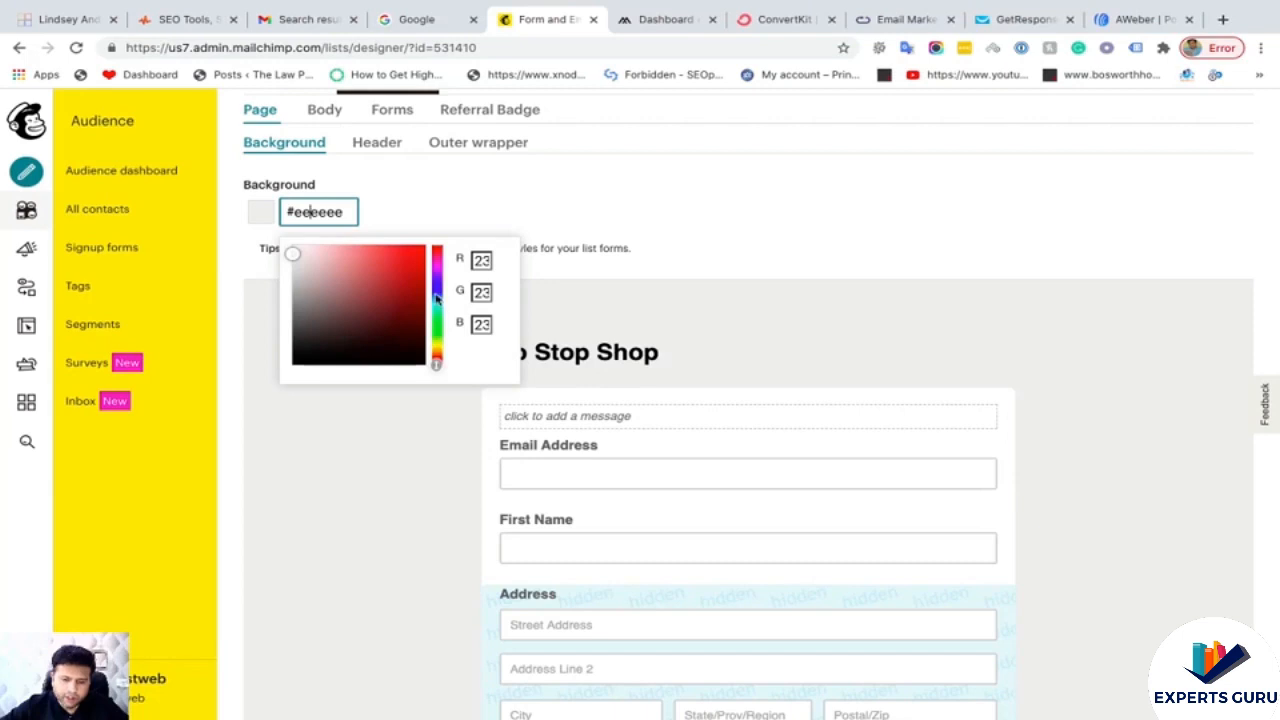
{"action": "left_click", "coordinate": [420, 251]}
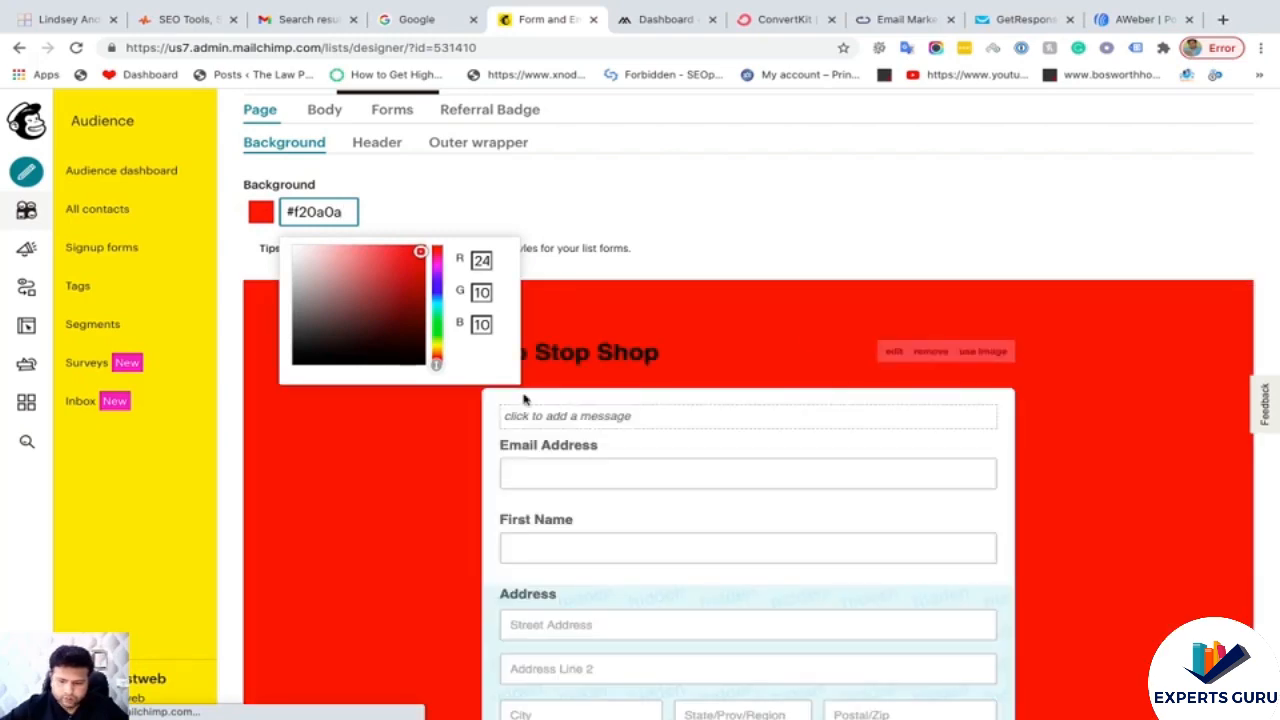
{"action": "left_click", "coordinate": [322, 265]}
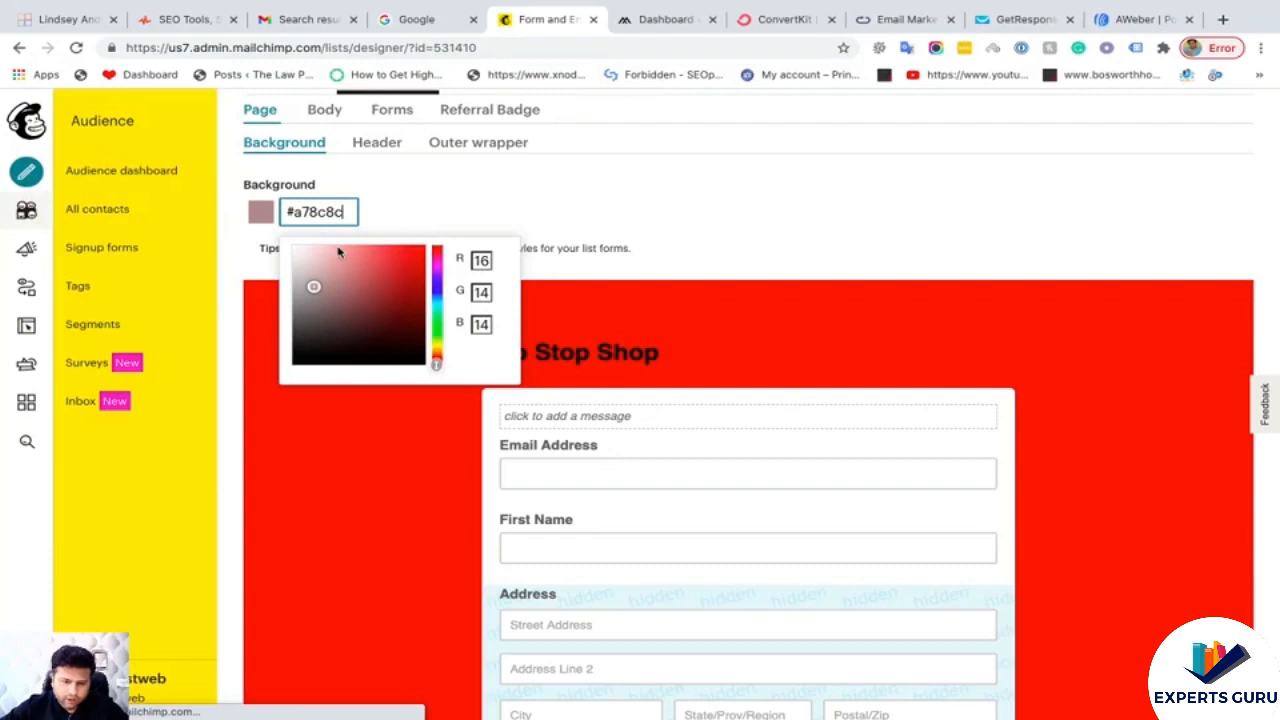
{"action": "left_click_drag", "start_coordinate": [293, 212], "coordinate": [390, 214]}
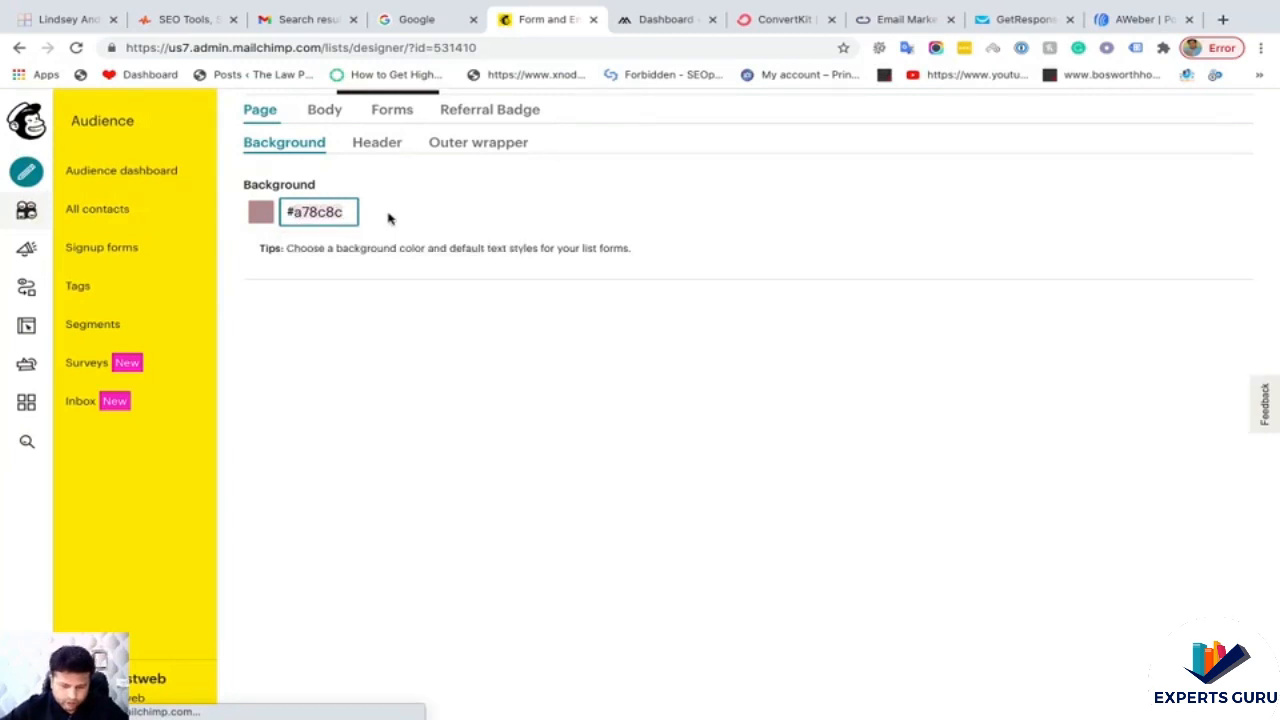
{"action": "type", "text": "2"}
{"action": "key", "text": "BackSpace"}
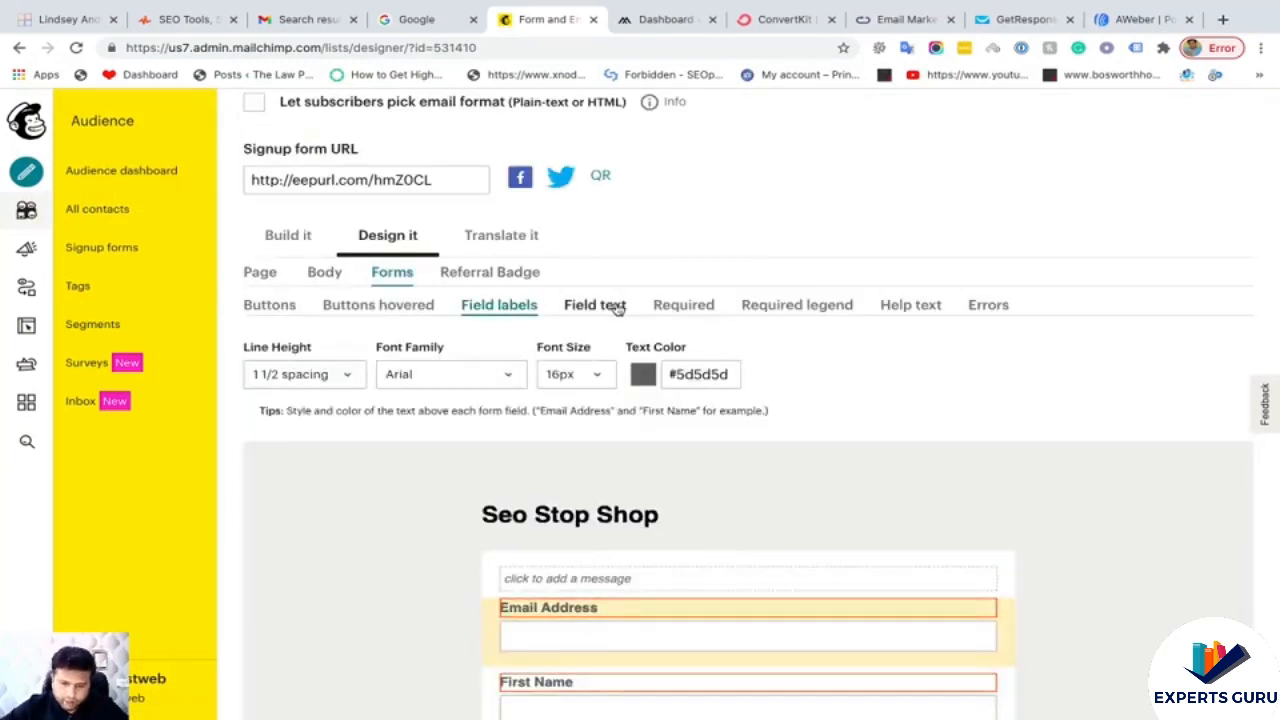
- Review the Field text, Required, Required legend and Help text styling options
{"action": "left_click", "coordinate": [610, 306]}
{"action": "left_click", "coordinate": [680, 312]}
{"action": "scroll", "coordinate": [746, 343], "scroll_direction": "down", "scroll_amount": 3}
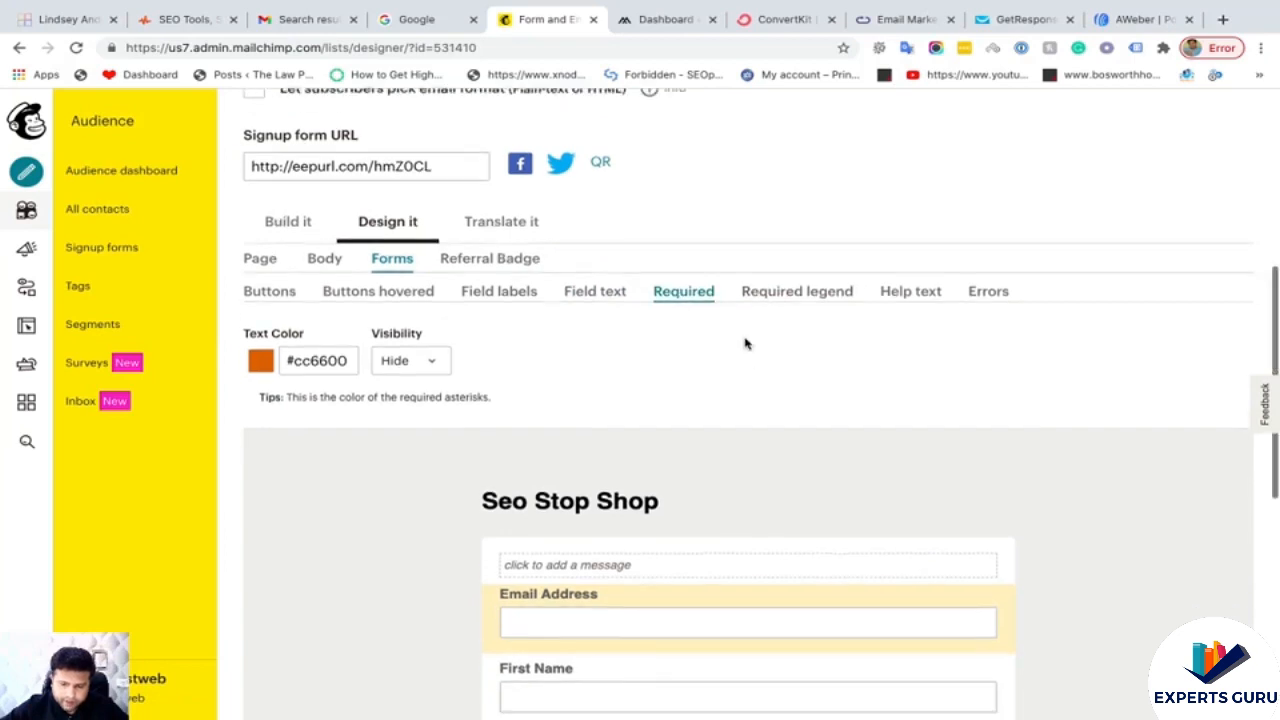
{"action": "scroll", "coordinate": [497, 344], "scroll_direction": "up", "scroll_amount": 2}
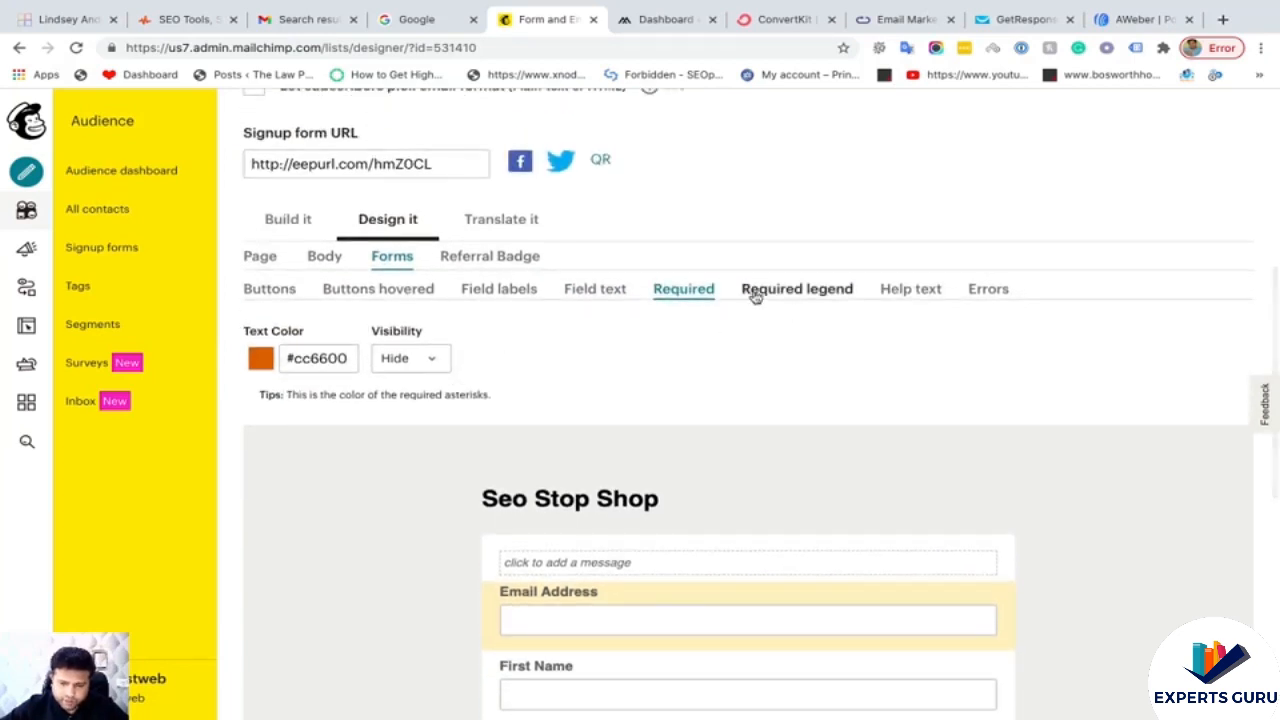
{"action": "left_click", "coordinate": [757, 291]}
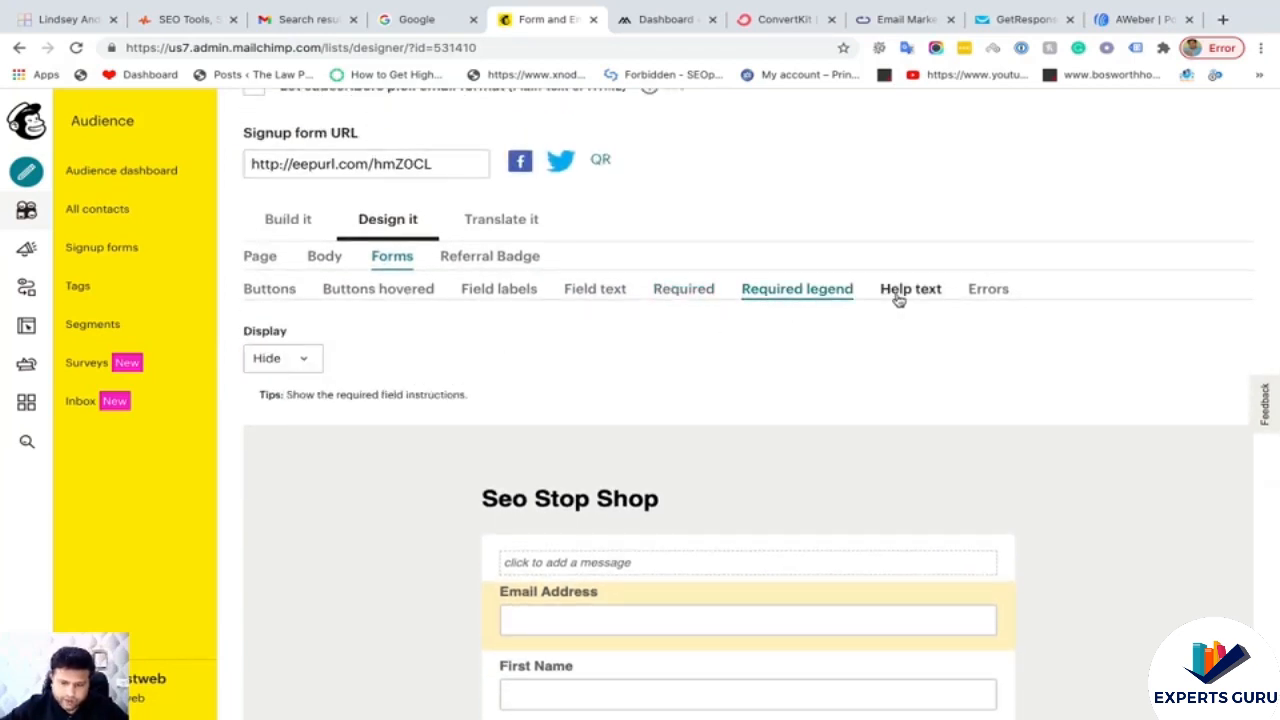
{"action": "left_click", "coordinate": [898, 290]}
{"action": "scroll", "coordinate": [649, 429], "scroll_direction": "down", "scroll_amount": 5}
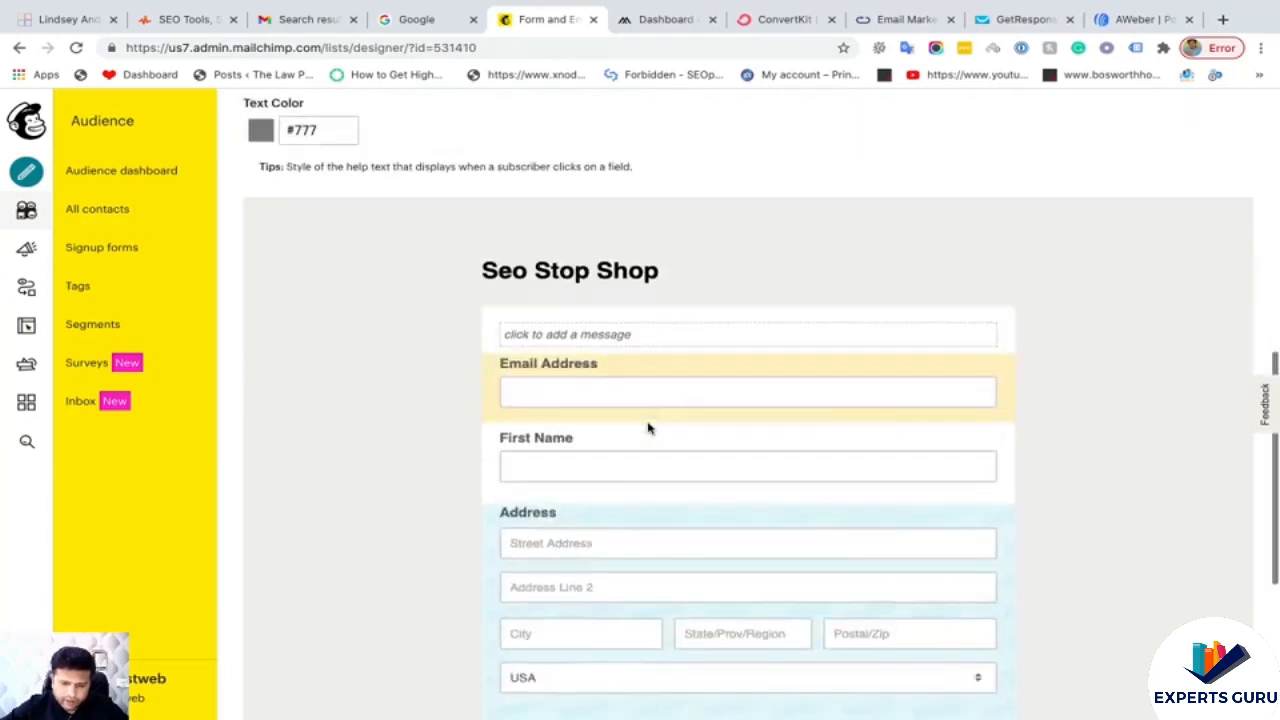
{"action": "scroll", "coordinate": [531, 391], "scroll_direction": "up", "scroll_amount": 5}
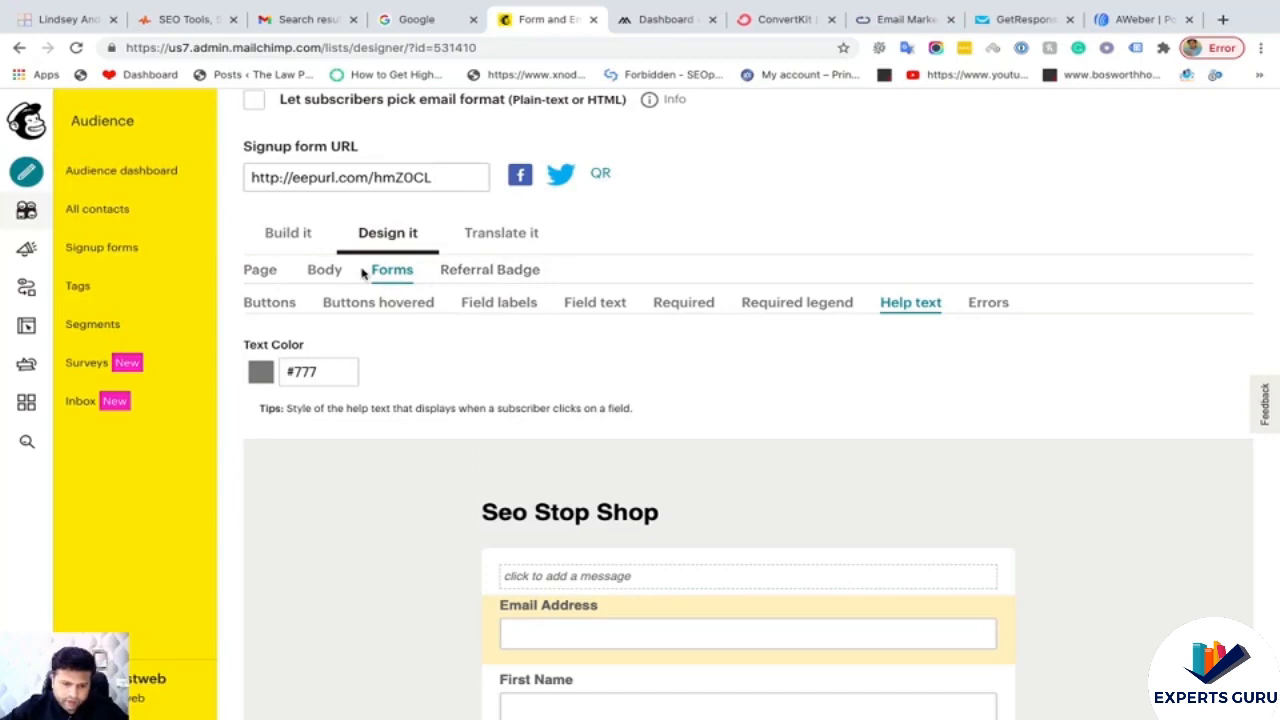
- View the Referral Badge settings showing the Mailchimp badge
{"action": "left_click", "coordinate": [498, 276]}
{"action": "scroll", "coordinate": [646, 411], "scroll_direction": "down", "scroll_amount": 1}
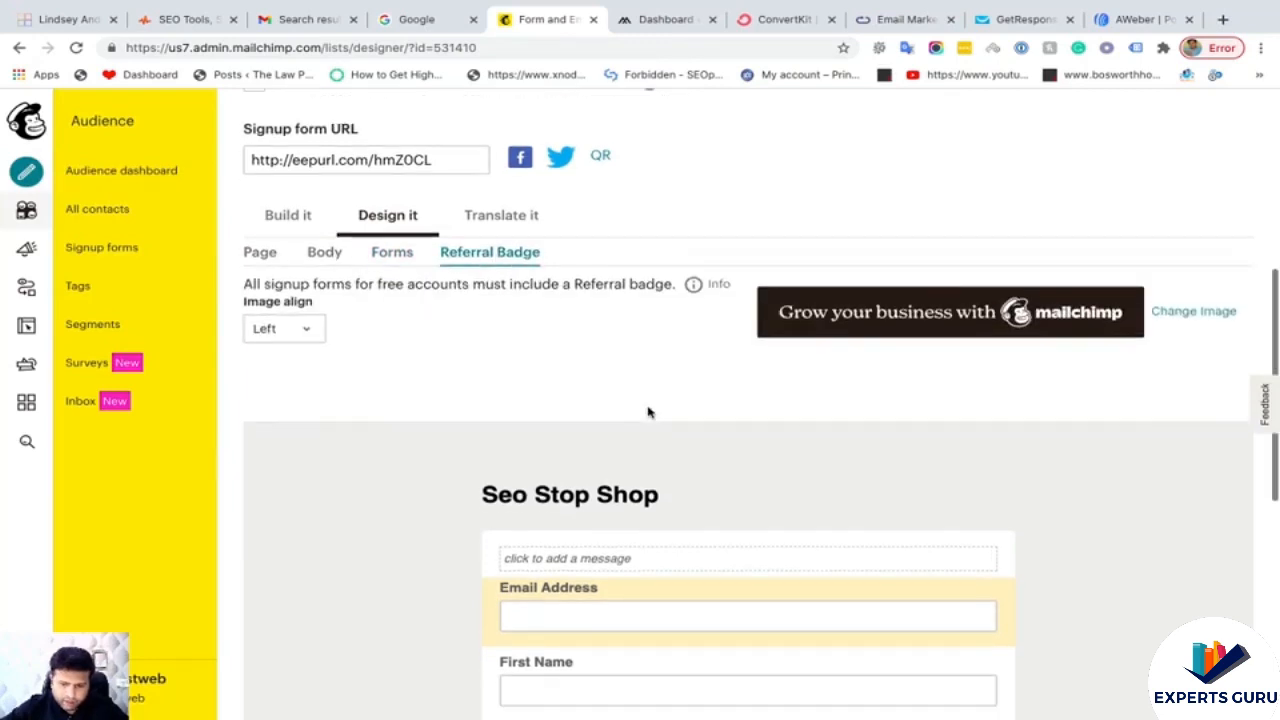
{"action": "scroll", "coordinate": [1037, 350], "scroll_direction": "down", "scroll_amount": 6}
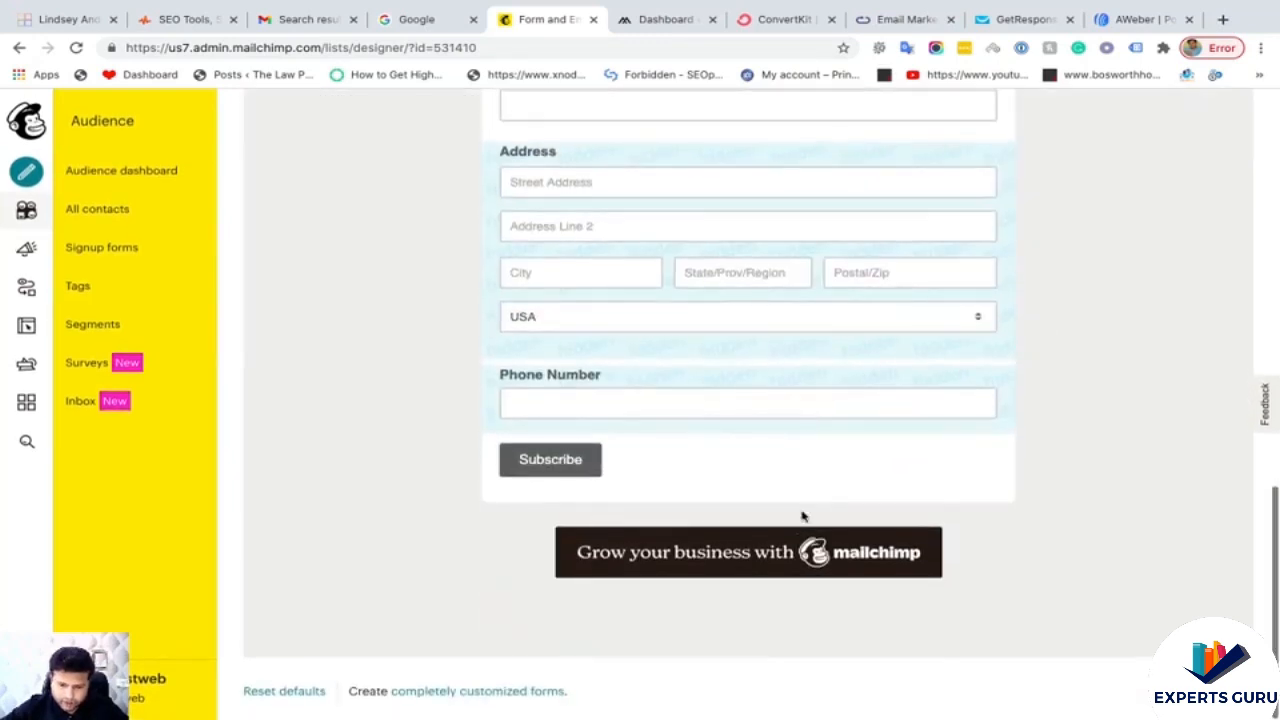
{"action": "scroll", "coordinate": [772, 553], "scroll_direction": "up", "scroll_amount": 7}
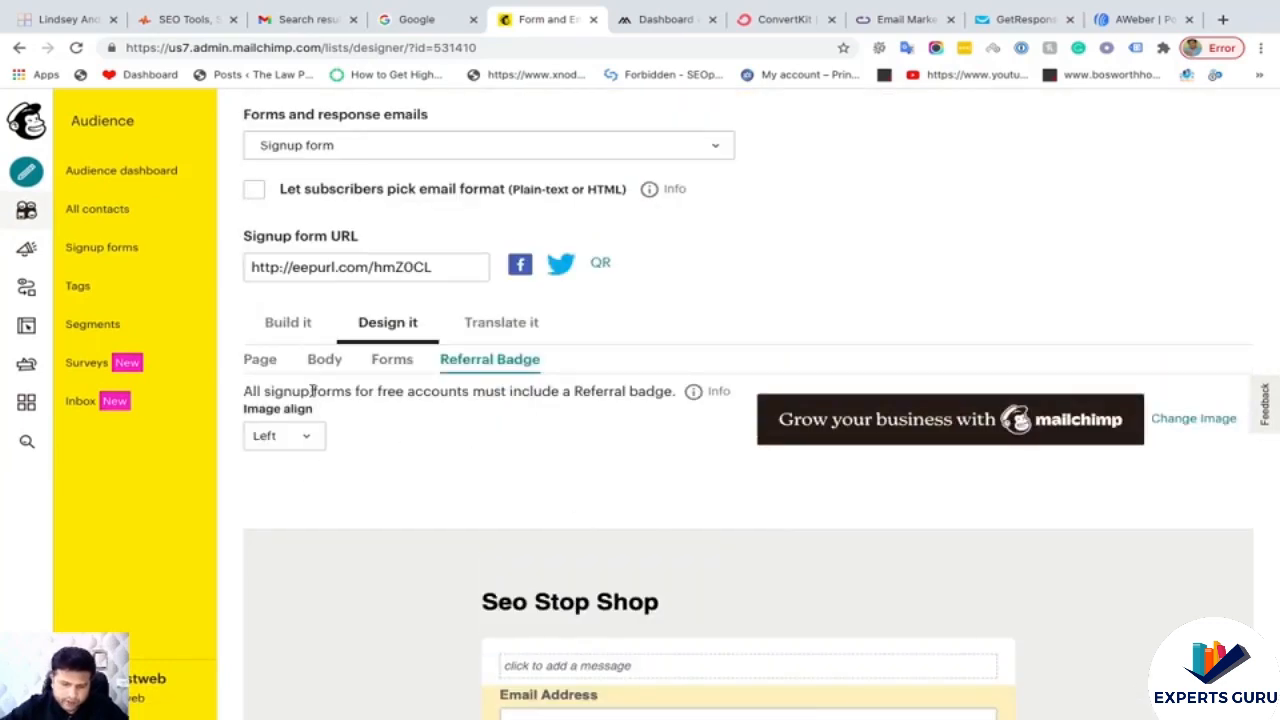
{"action": "left_click", "coordinate": [291, 323]}
- Delete the Address field, confirming with DELETE
{"action": "scroll", "coordinate": [517, 463], "scroll_direction": "down", "scroll_amount": 4}
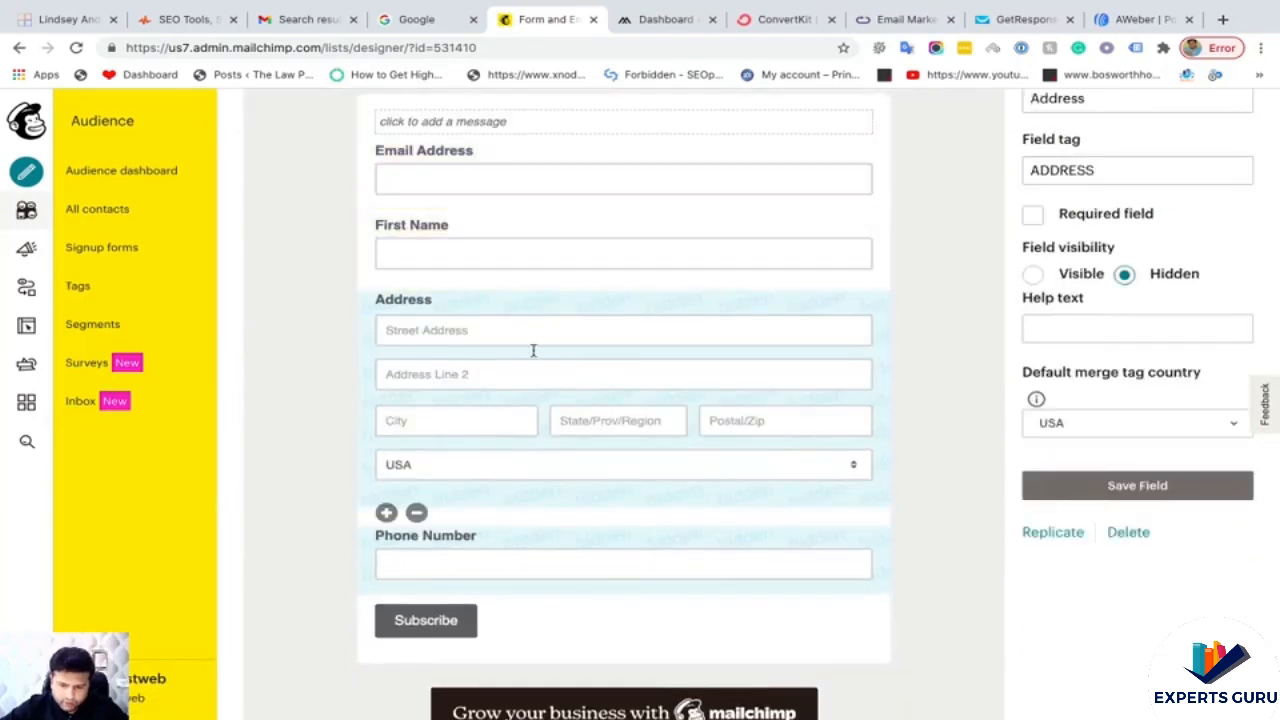
{"action": "left_click", "coordinate": [420, 513]}
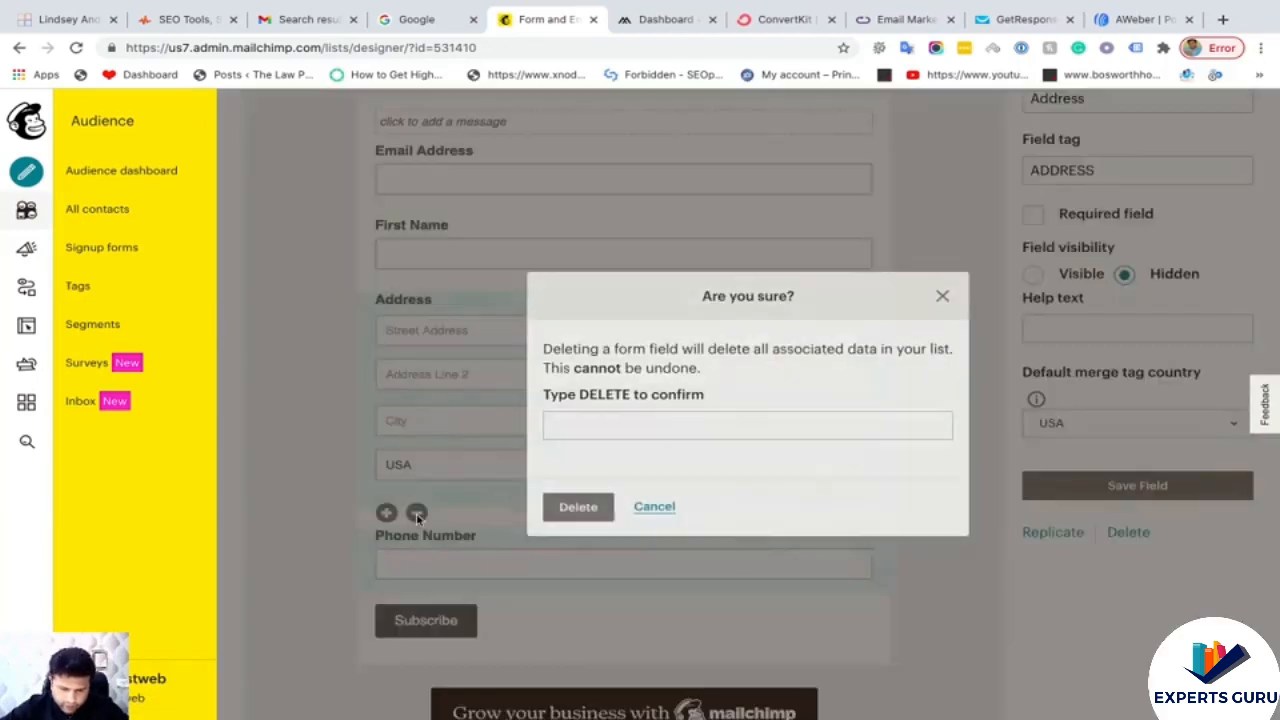
{"action": "left_click", "coordinate": [586, 428]}
{"action": "left_click", "coordinate": [586, 461]}
{"action": "left_click", "coordinate": [580, 507]}
- Delete the Phone Number field, leaving only Email Address and First Name
{"action": "scroll", "coordinate": [481, 431], "scroll_direction": "down", "scroll_amount": 3}
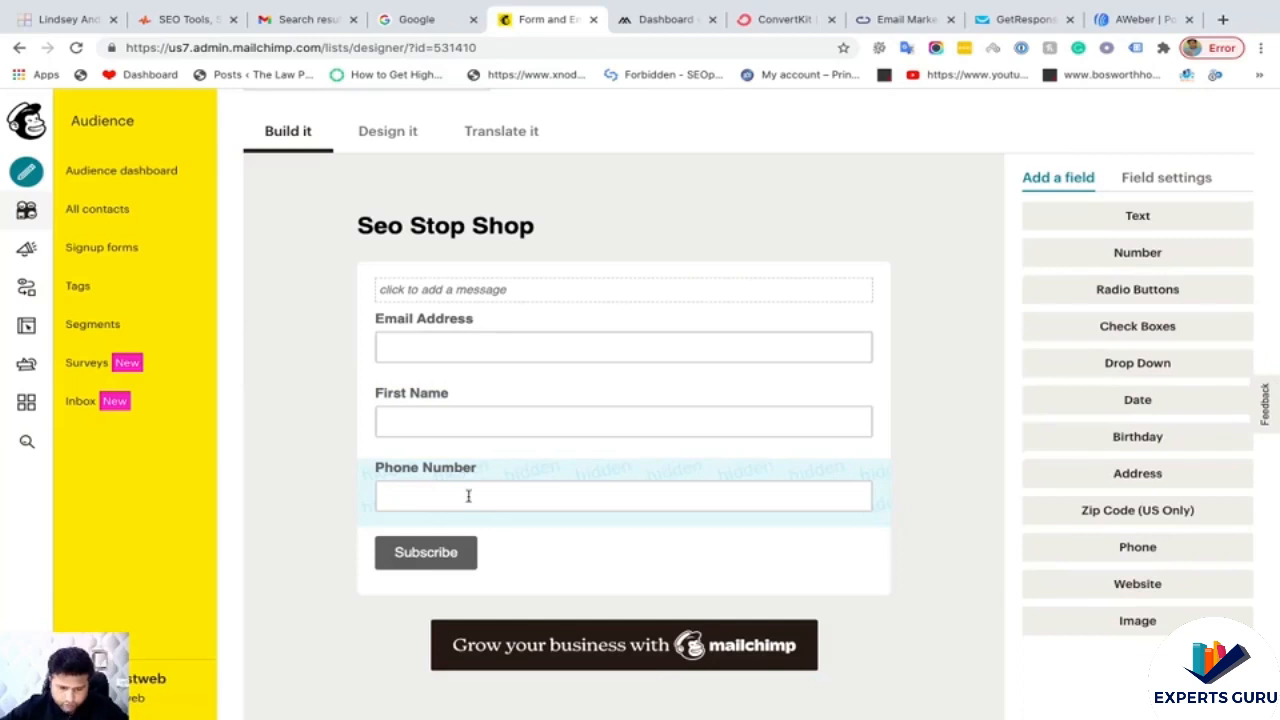
{"action": "left_click", "coordinate": [498, 518]}
{"action": "left_click", "coordinate": [417, 532]}
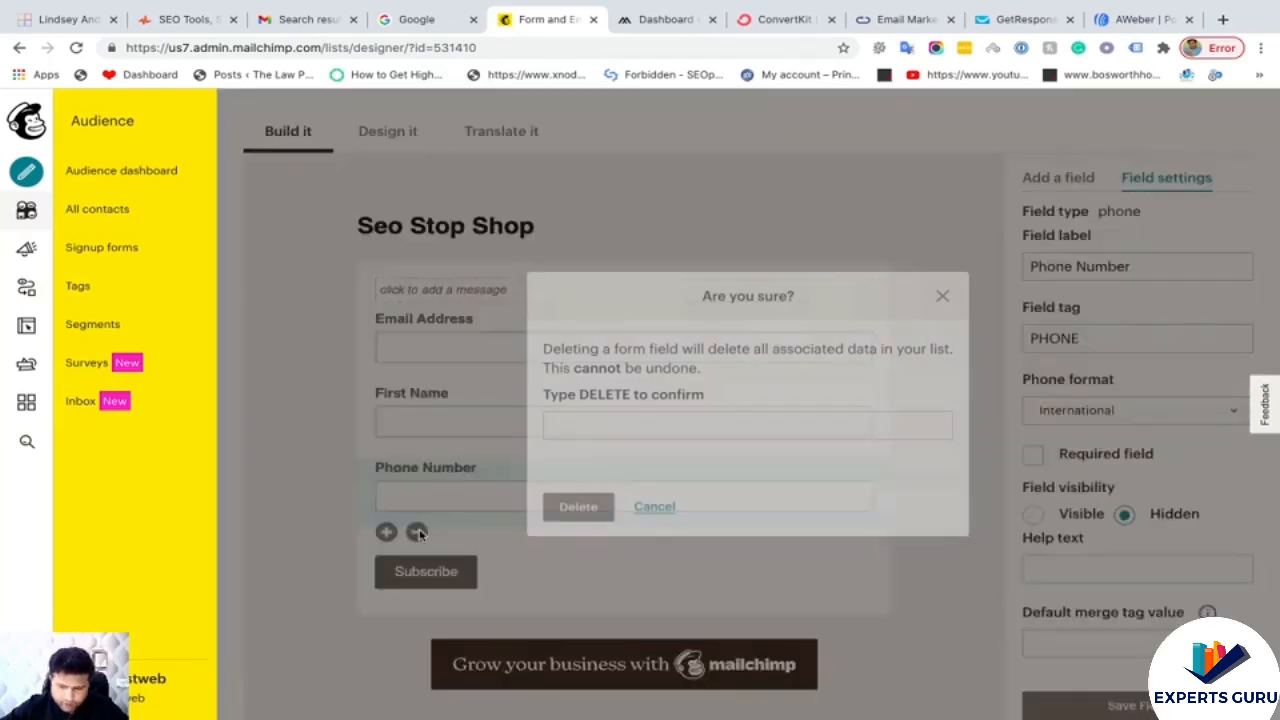
{"action": "left_click", "coordinate": [583, 432]}
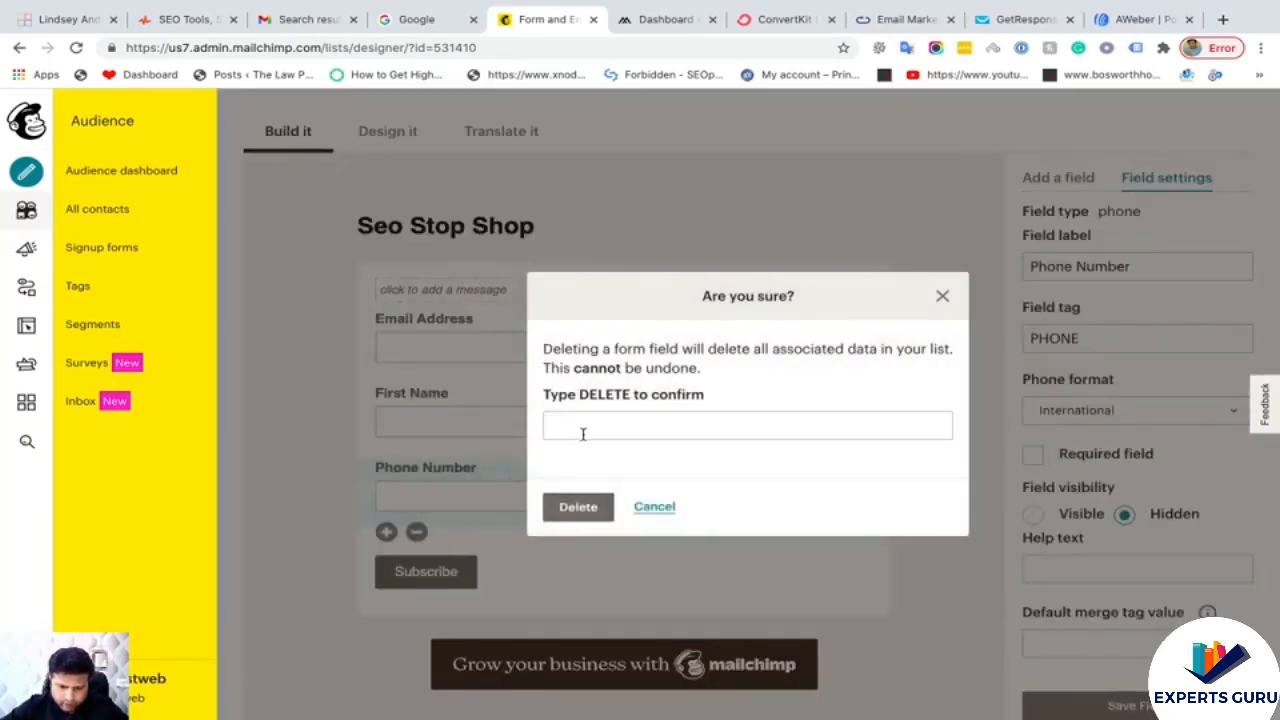
{"action": "left_click", "coordinate": [580, 462]}
{"action": "left_click", "coordinate": [580, 507]}
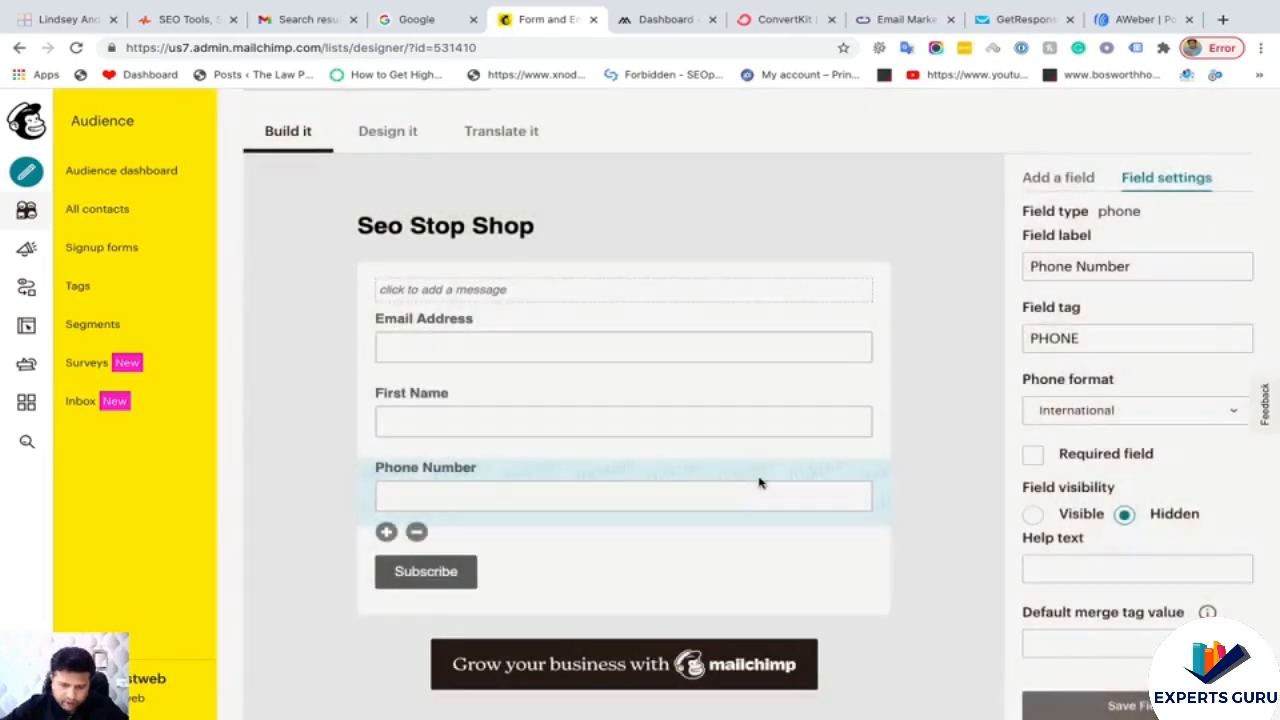
{"action": "scroll", "coordinate": [336, 450], "scroll_direction": "up", "scroll_amount": 1}
{"action": "scroll", "coordinate": [336, 450], "scroll_direction": "down", "scroll_amount": 1}
{"action": "scroll", "coordinate": [336, 450], "scroll_direction": "up", "scroll_amount": 3}
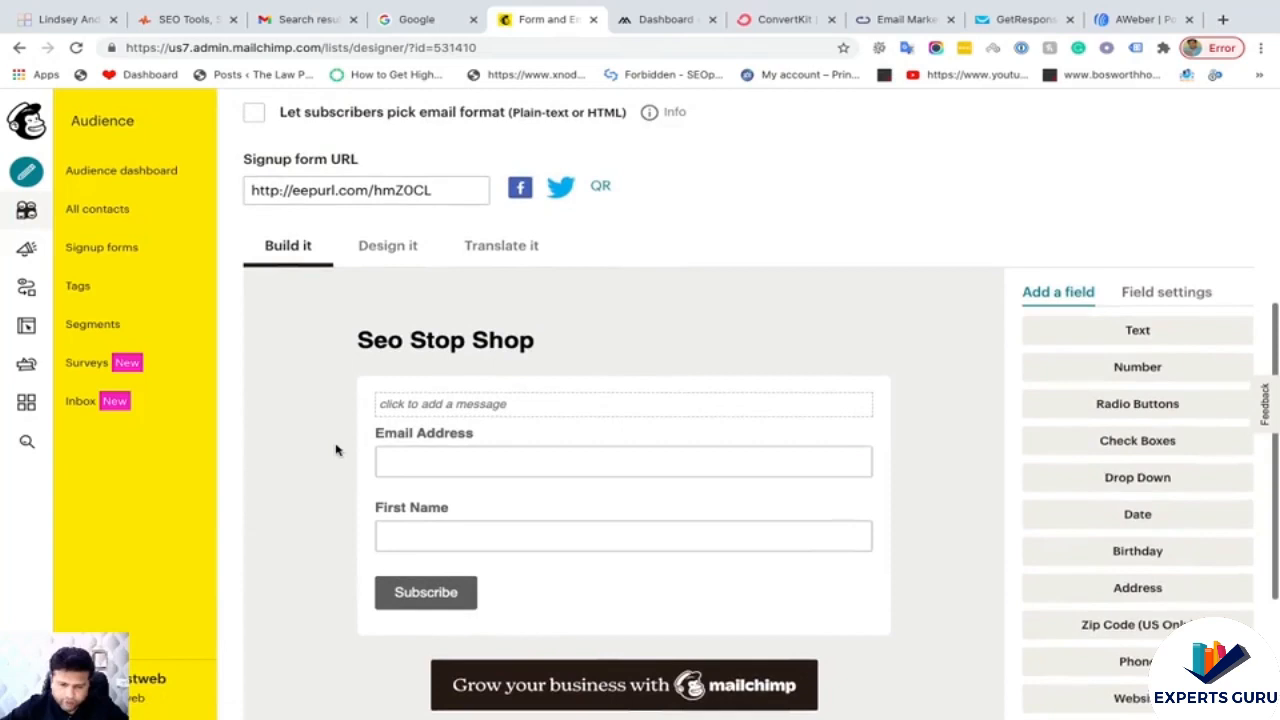
{"action": "left_click", "coordinate": [383, 283]}
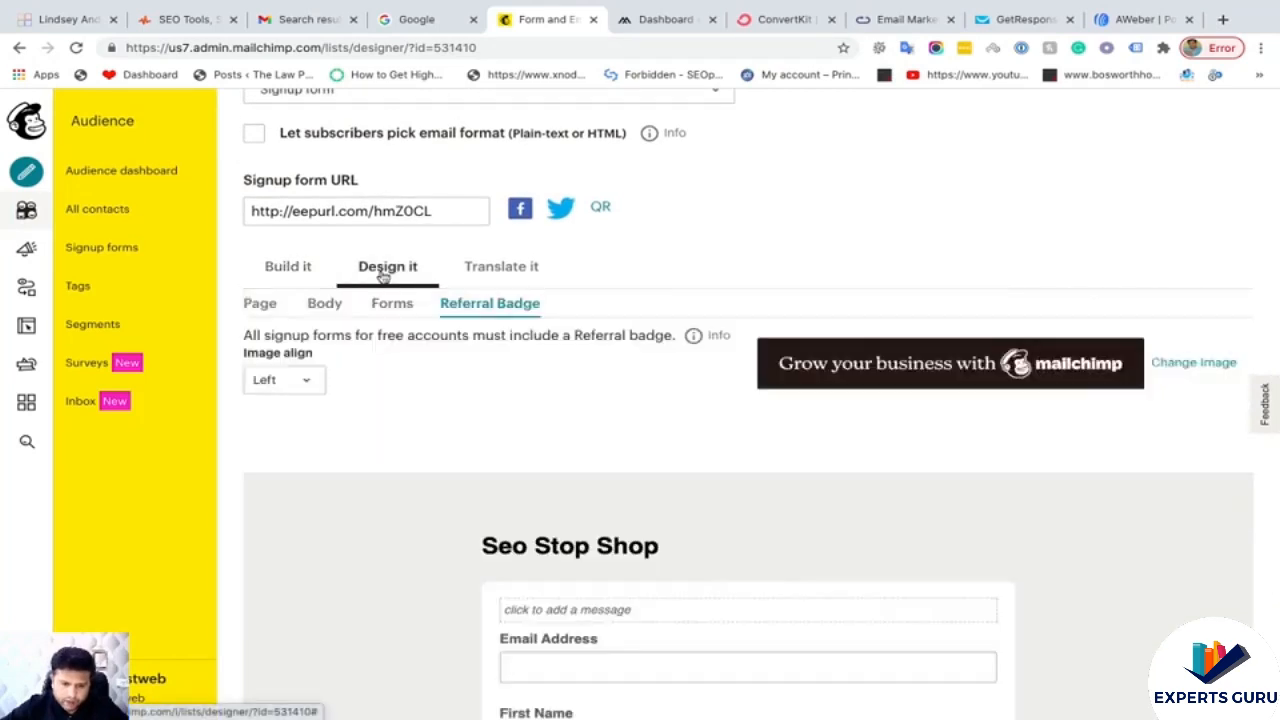
{"action": "scroll", "coordinate": [697, 383], "scroll_direction": "down", "scroll_amount": 2}
{"action": "scroll", "coordinate": [397, 426], "scroll_direction": "up", "scroll_amount": 4}
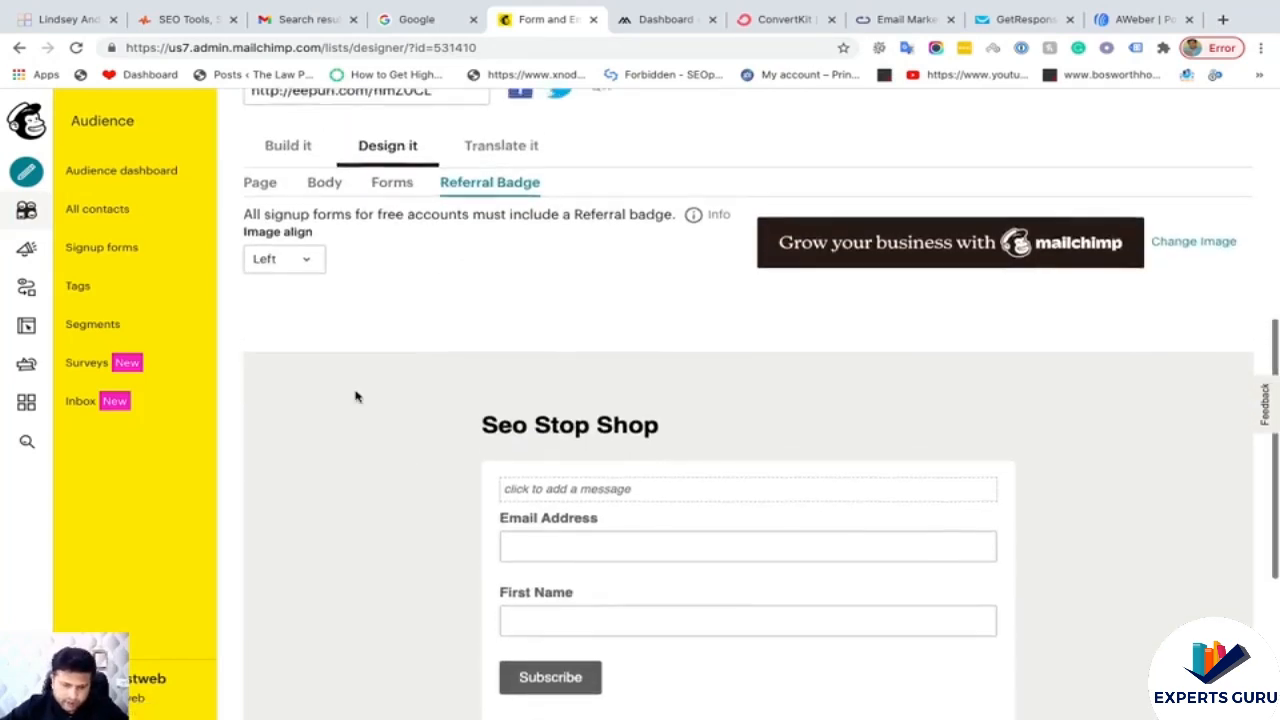
{"action": "scroll", "coordinate": [357, 367], "scroll_direction": "down", "scroll_amount": 1}
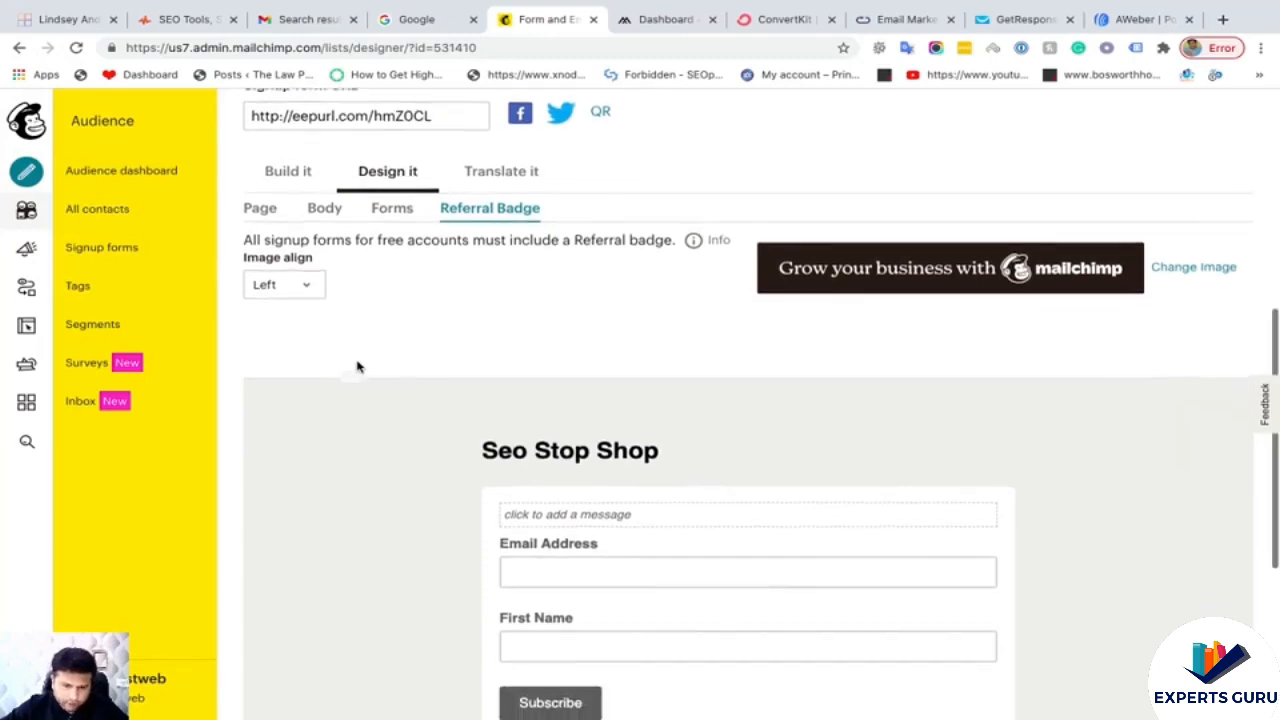
{"action": "scroll", "coordinate": [357, 367], "scroll_direction": "up", "scroll_amount": 2}
{"action": "scroll", "coordinate": [357, 367], "scroll_direction": "up", "scroll_amount": 4}
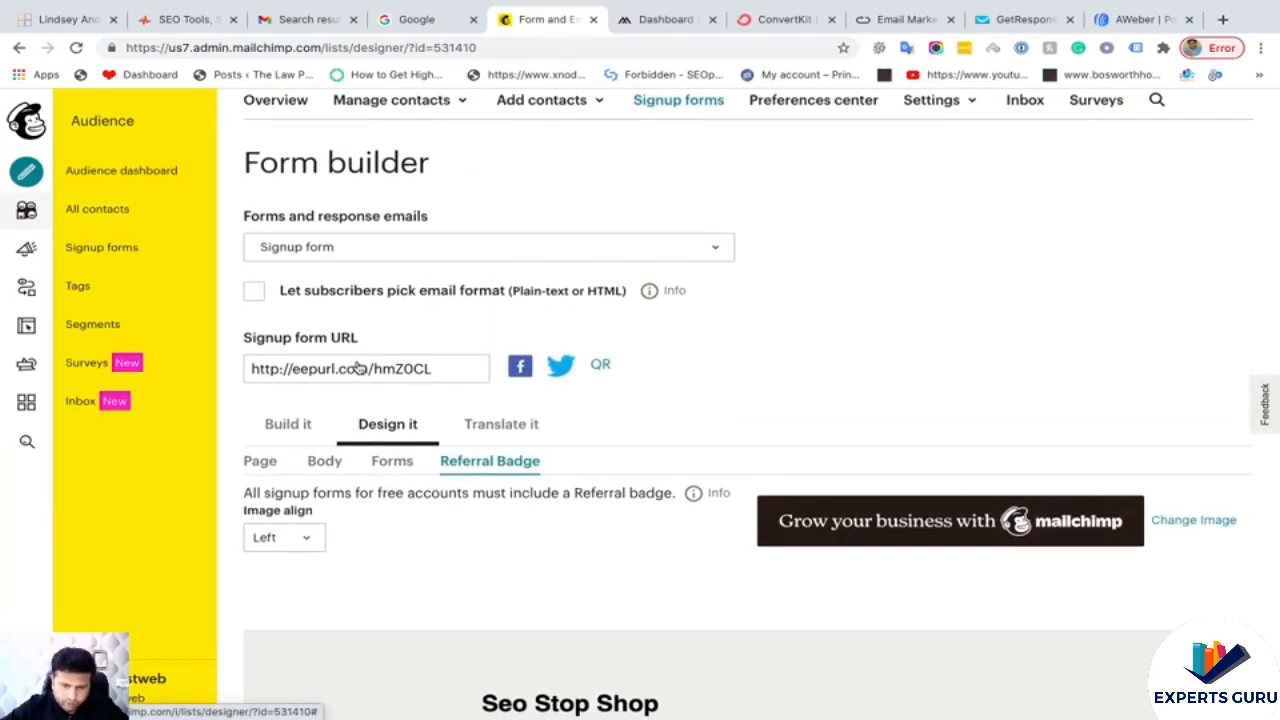
{"action": "scroll", "coordinate": [359, 368], "scroll_direction": "down", "scroll_amount": 1}
{"action": "scroll", "coordinate": [359, 368], "scroll_direction": "down", "scroll_amount": 5}
{"action": "scroll", "coordinate": [358, 367], "scroll_direction": "down", "scroll_amount": 8}
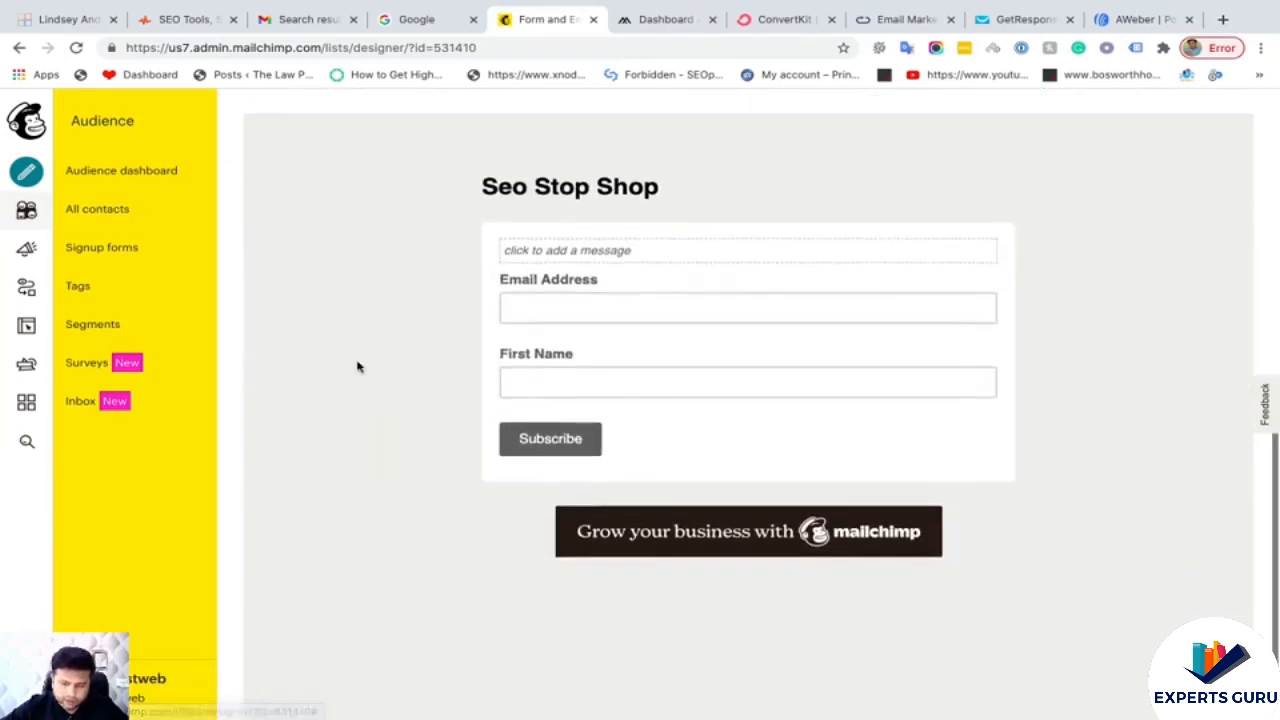
{"action": "scroll", "coordinate": [357, 366], "scroll_direction": "up", "scroll_amount": 12}
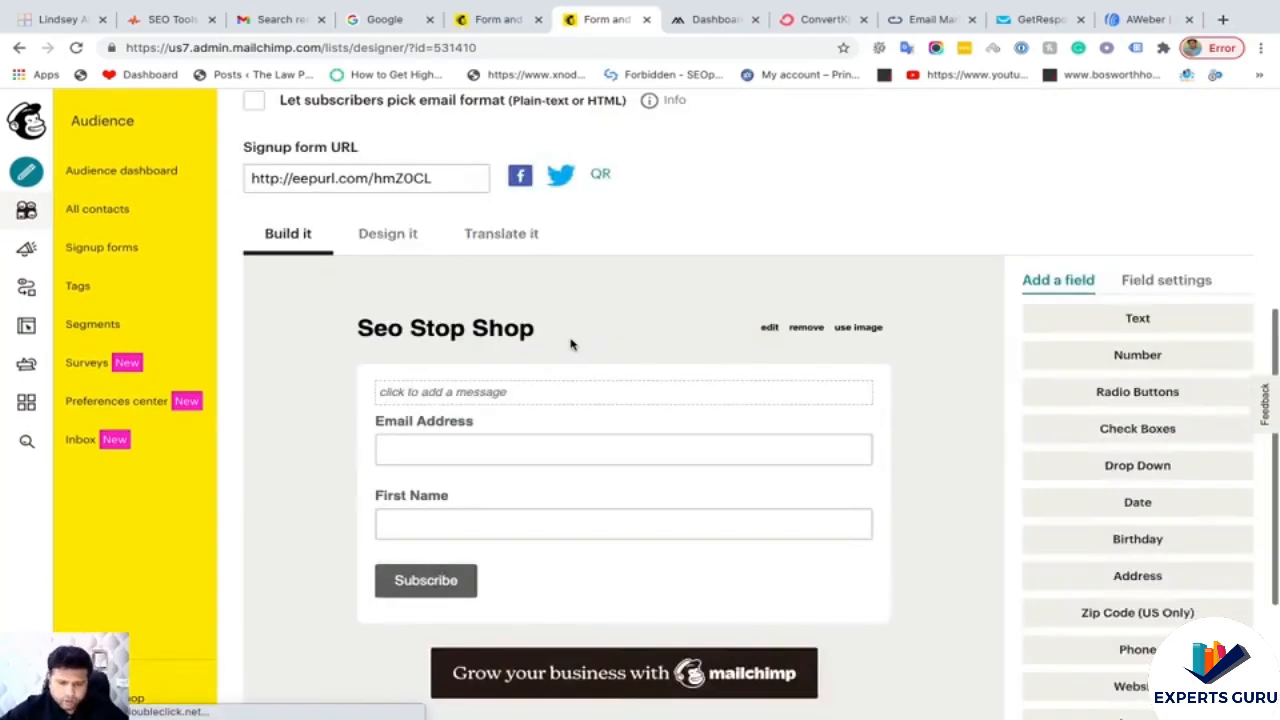
{"action": "scroll", "coordinate": [571, 344], "scroll_direction": "up", "scroll_amount": 1}
{"action": "scroll", "coordinate": [571, 344], "scroll_direction": "down", "scroll_amount": 5}
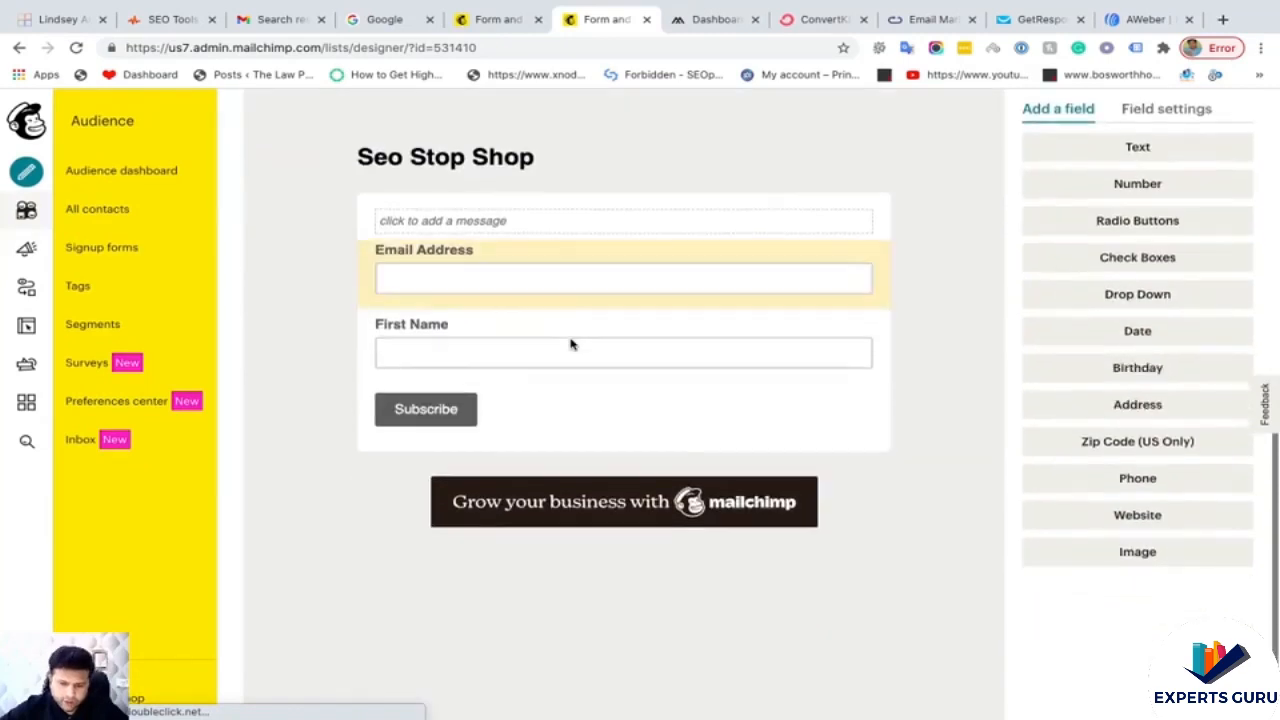
{"action": "scroll", "coordinate": [571, 344], "scroll_direction": "up", "scroll_amount": 5}
{"action": "scroll", "coordinate": [571, 344], "scroll_direction": "up", "scroll_amount": 5}
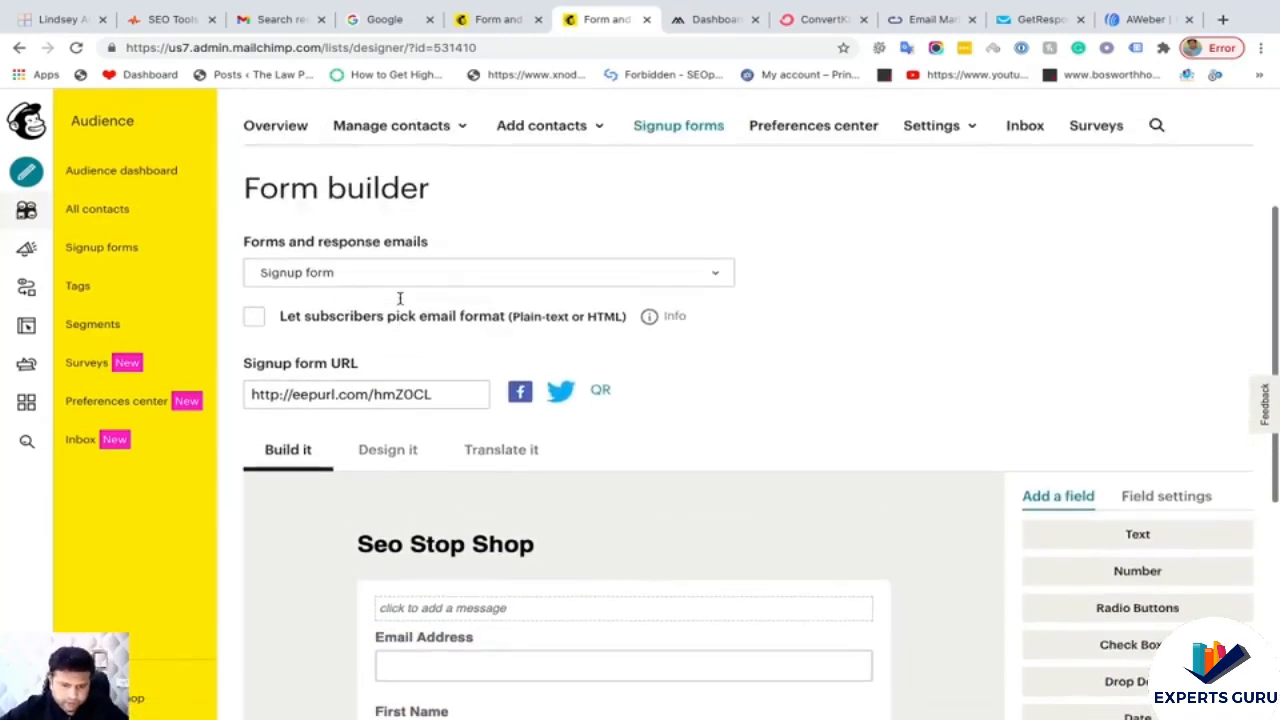
- Select the Classic embedded form's code for Email Address and First Name, ready to copy
{"action": "left_click", "coordinate": [19, 47]}
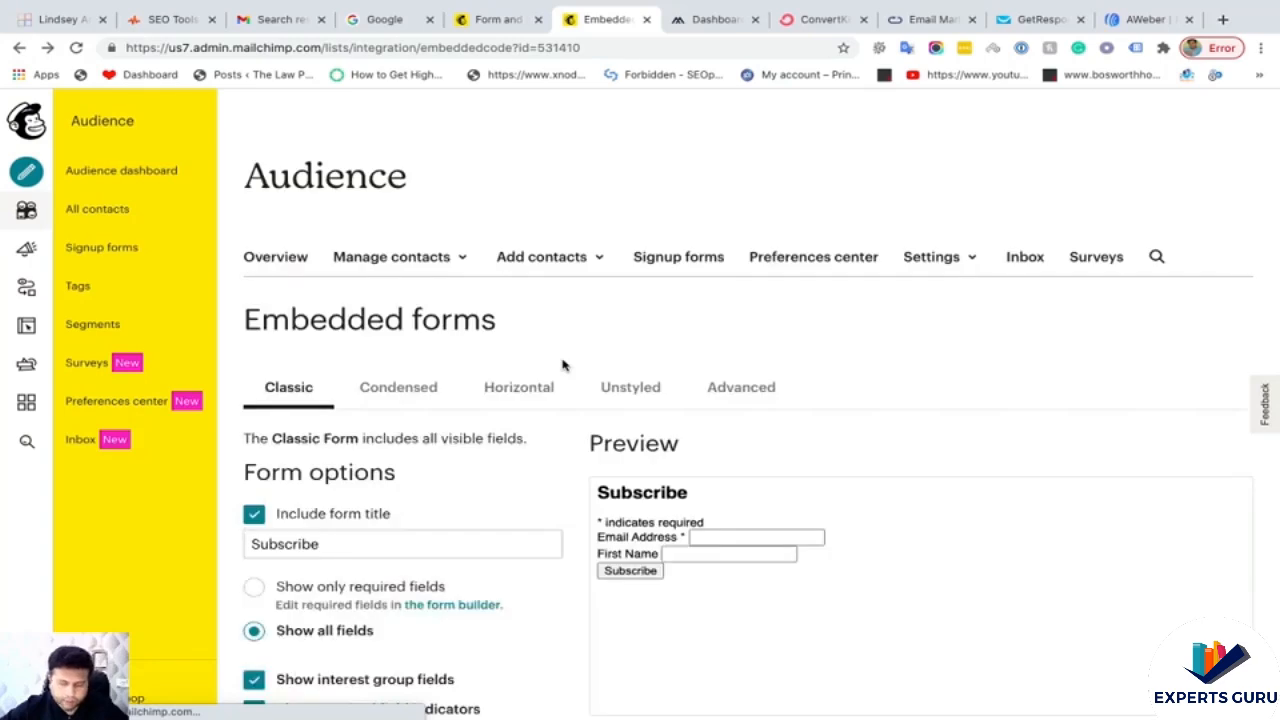
{"action": "scroll", "coordinate": [557, 463], "scroll_direction": "down", "scroll_amount": 3}
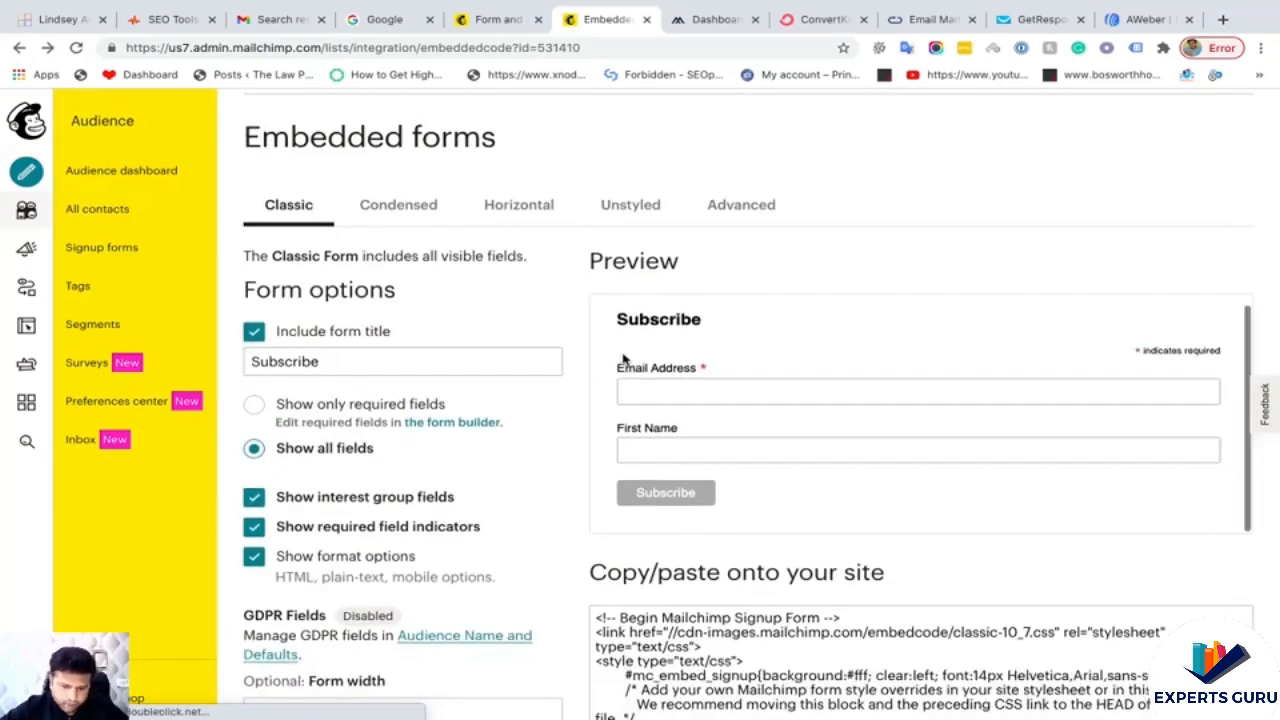
{"action": "scroll", "coordinate": [623, 360], "scroll_direction": "down", "scroll_amount": 3}
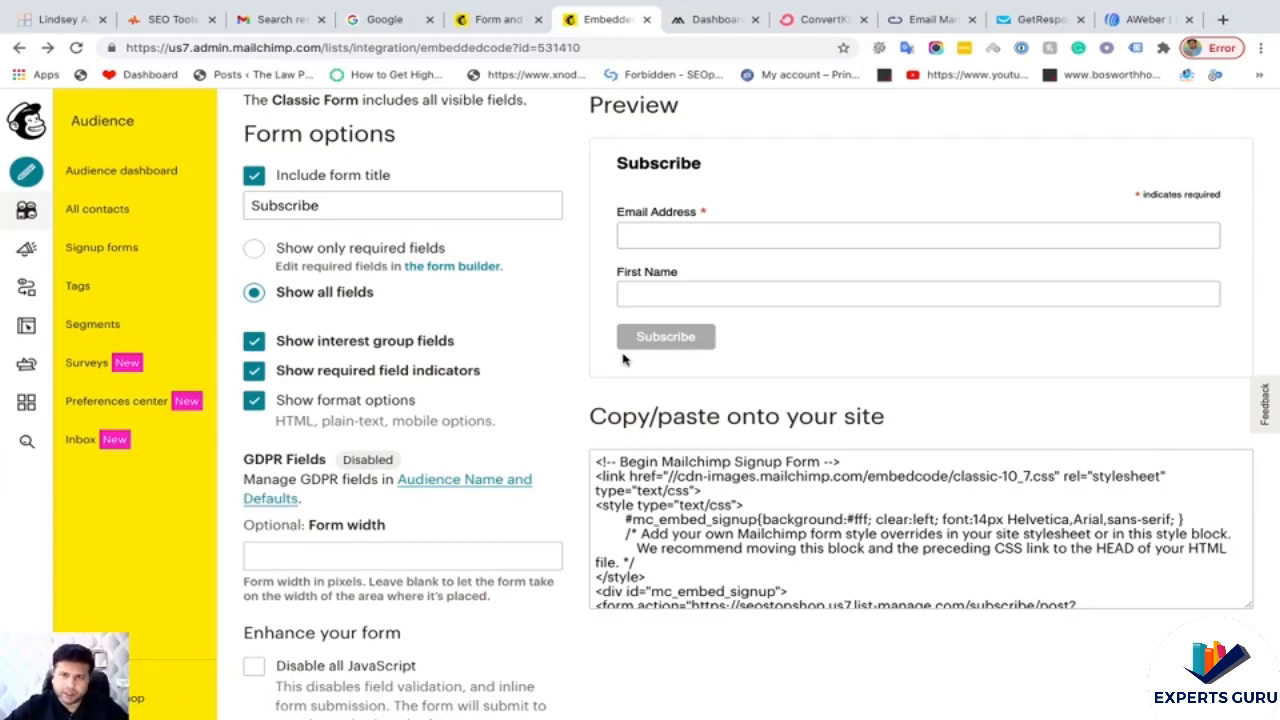
{"action": "scroll", "coordinate": [623, 360], "scroll_direction": "down", "scroll_amount": 1}
{"action": "left_click", "coordinate": [675, 440]}
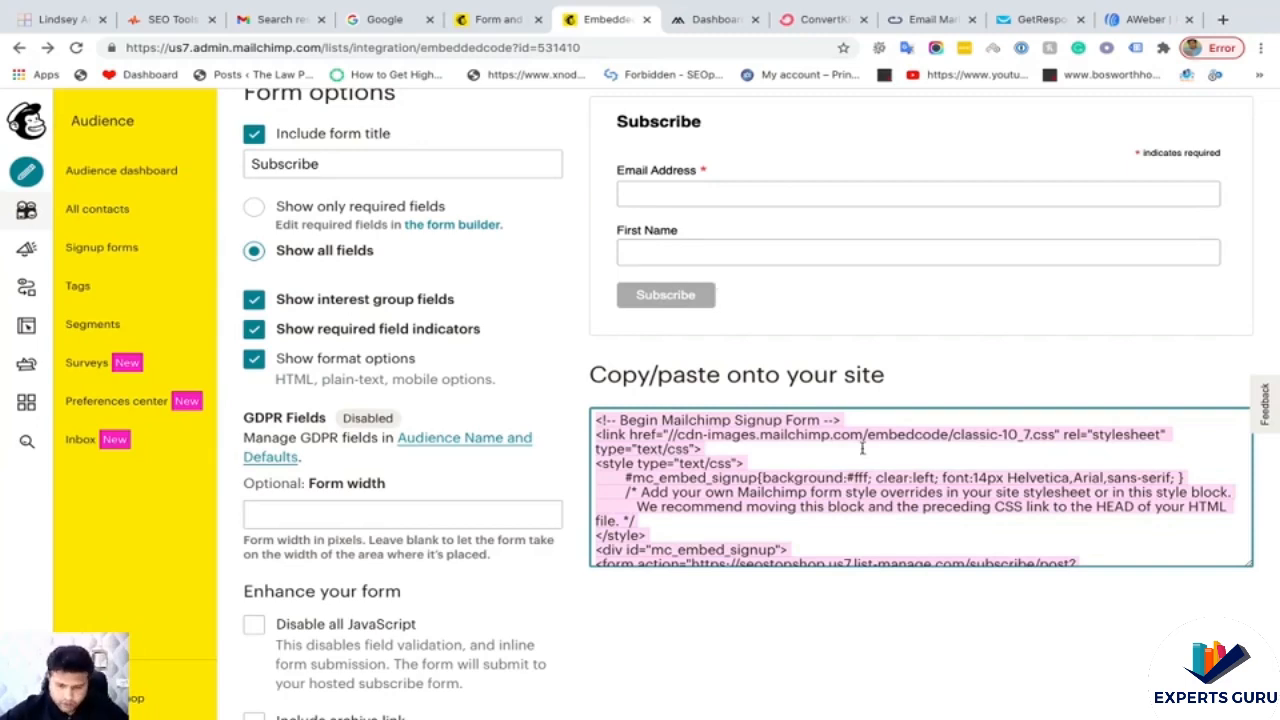
{"action": "left_click", "coordinate": [712, 19]}
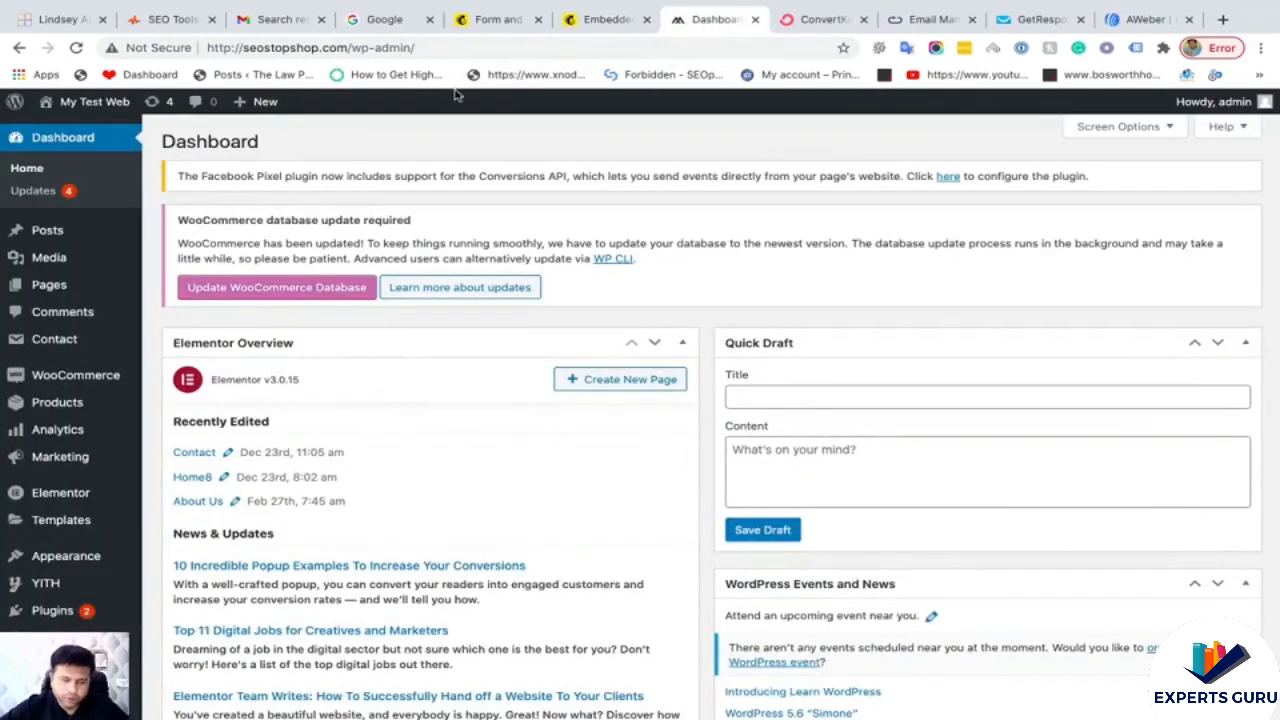
- Open seostopshop.com in a new tab and check its footer columns, then return to the dashboard
{"action": "right_click", "coordinate": [88, 140]}
{"action": "left_click", "coordinate": [140, 148]}
{"action": "left_click", "coordinate": [731, 24]}
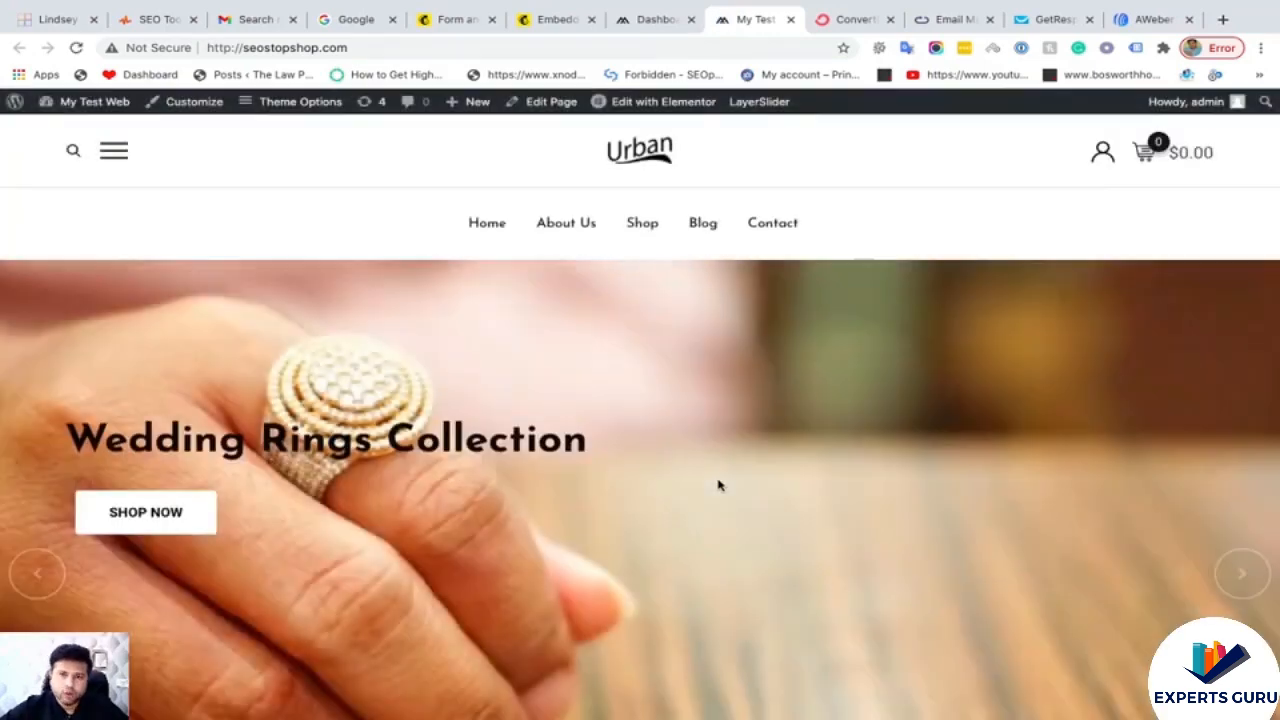
{"action": "scroll", "coordinate": [718, 485], "scroll_direction": "down", "scroll_amount": 10}
{"action": "scroll", "coordinate": [718, 485], "scroll_direction": "down", "scroll_amount": 20}
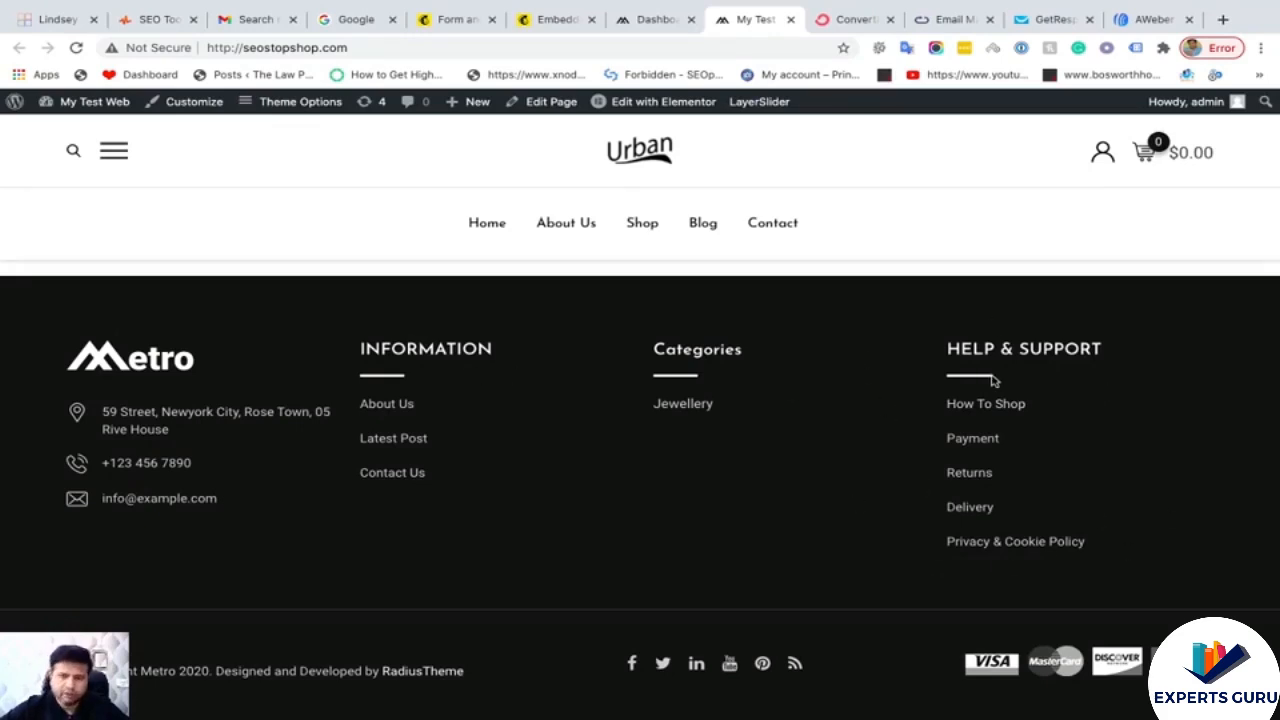
{"action": "left_click", "coordinate": [640, 21]}
- Open the Widgets page and inspect the Footer 4 area's HELP & SUPPORT navigation menu widget
{"action": "scroll", "coordinate": [130, 230], "scroll_direction": "down", "scroll_amount": 4}
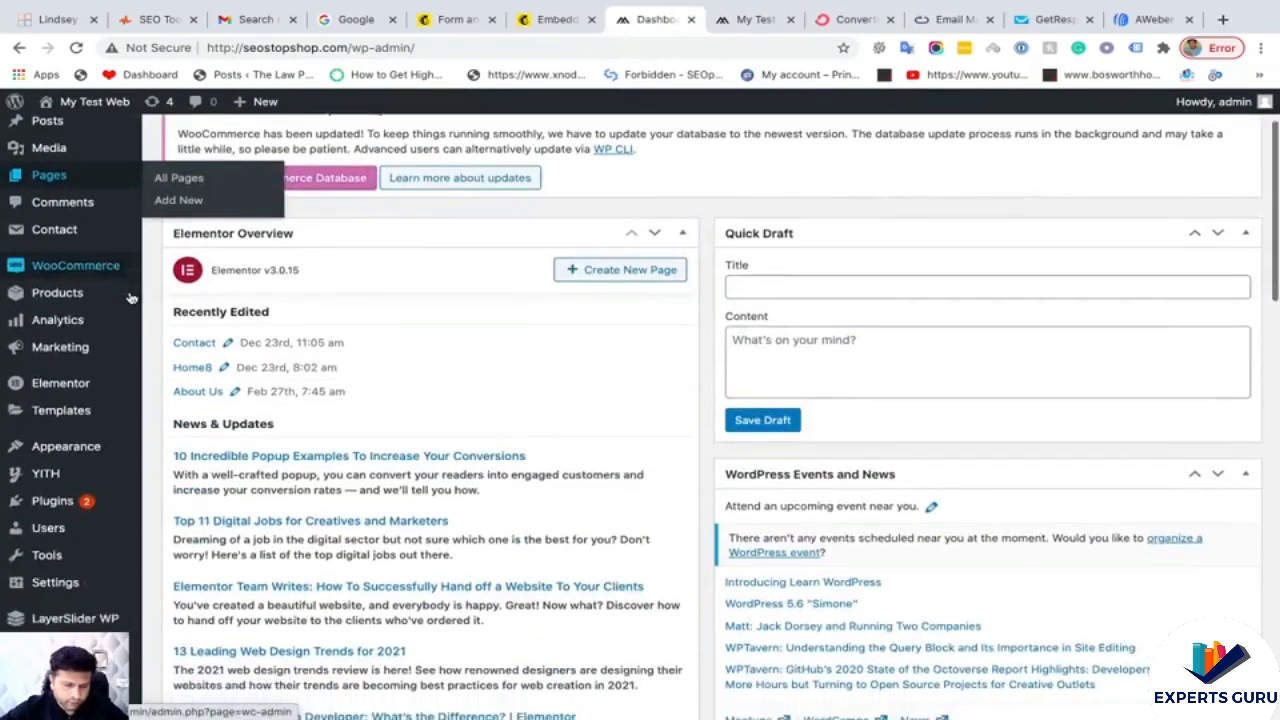
{"action": "mouse_move", "coordinate": [85, 452]}
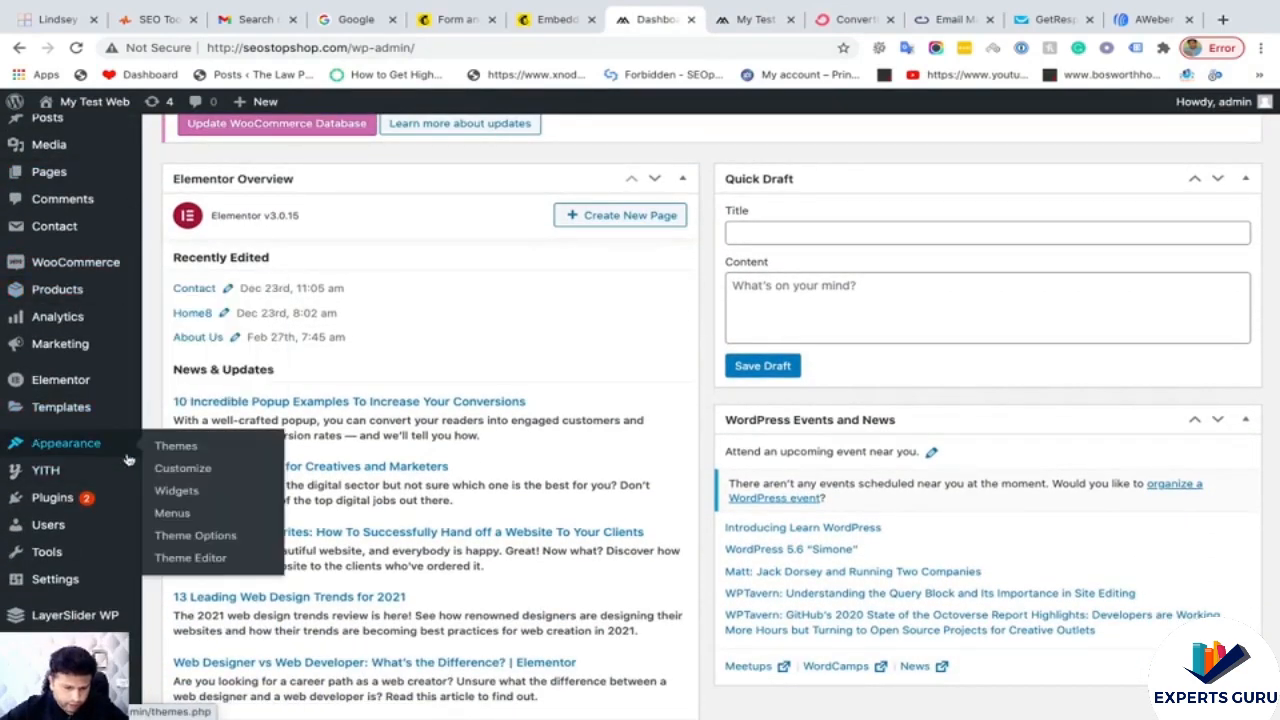
{"action": "left_click", "coordinate": [176, 490]}
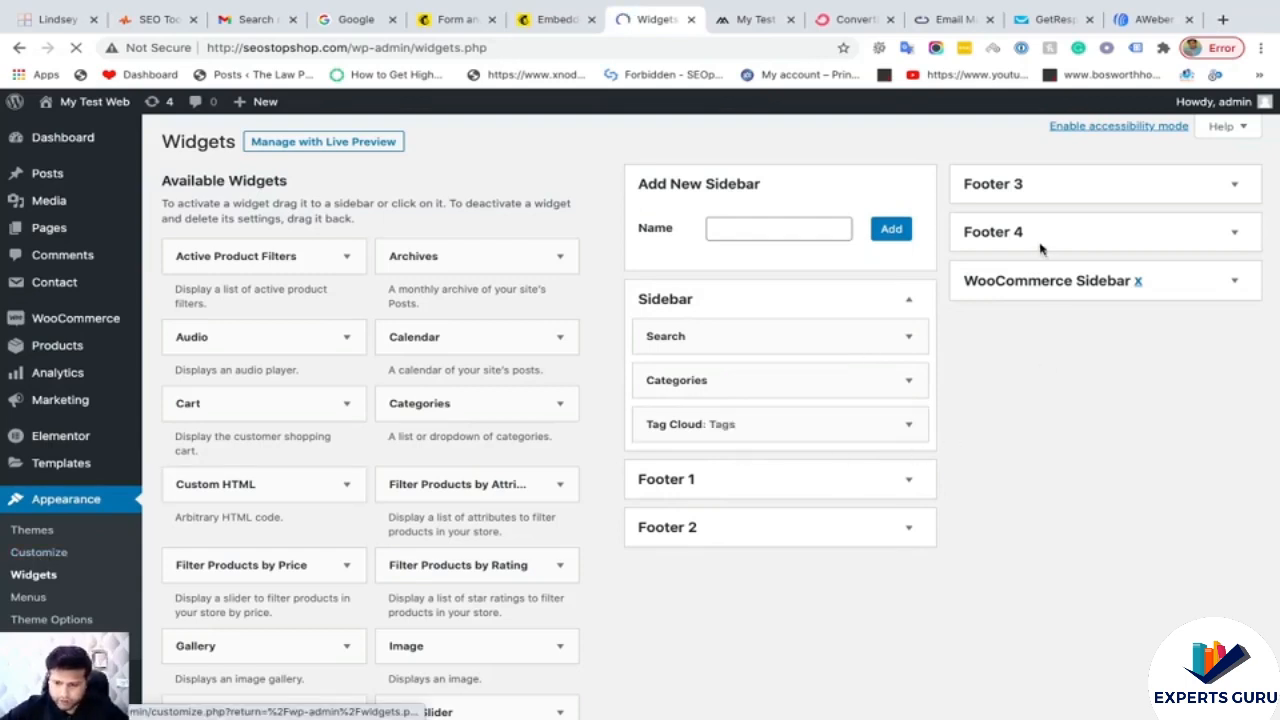
{"action": "left_click", "coordinate": [1036, 242]}
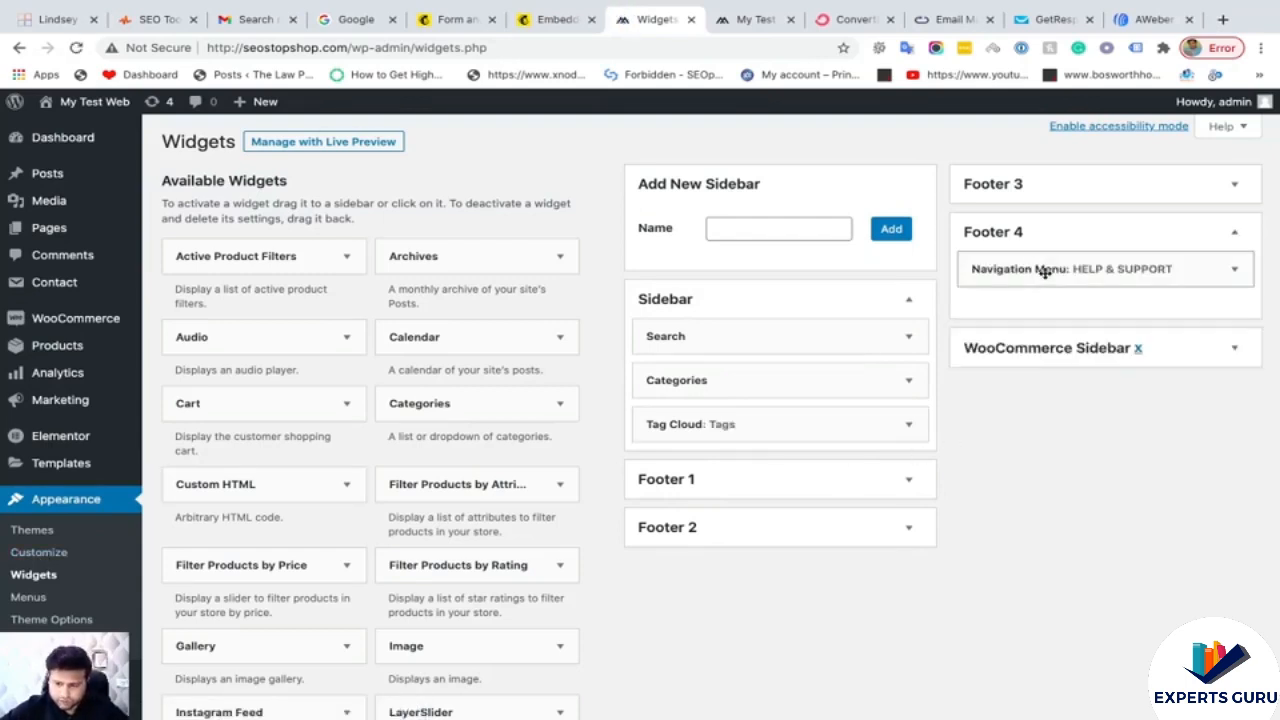
{"action": "left_click", "coordinate": [1043, 272]}
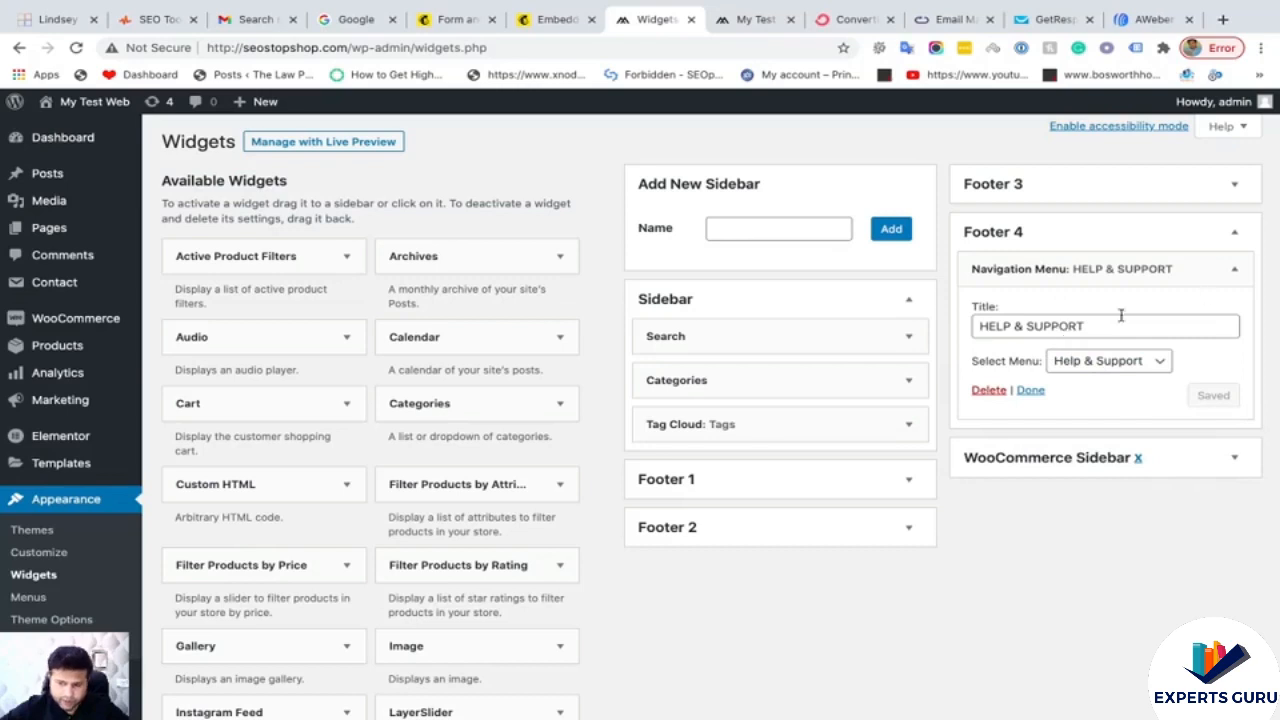
{"action": "left_click", "coordinate": [1231, 273]}
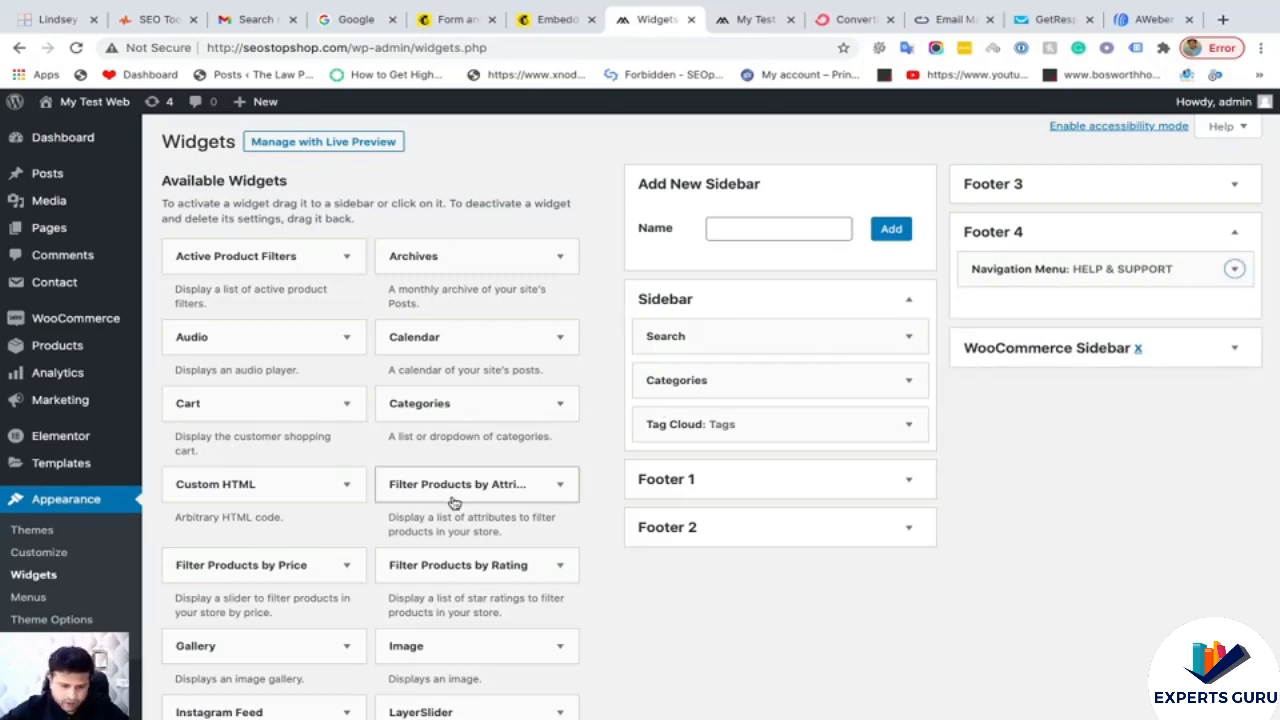
{"action": "scroll", "coordinate": [571, 503], "scroll_direction": "down", "scroll_amount": 4}
{"action": "scroll", "coordinate": [531, 503], "scroll_direction": "up", "scroll_amount": 3}
{"action": "scroll", "coordinate": [455, 503], "scroll_direction": "up", "scroll_amount": 2}
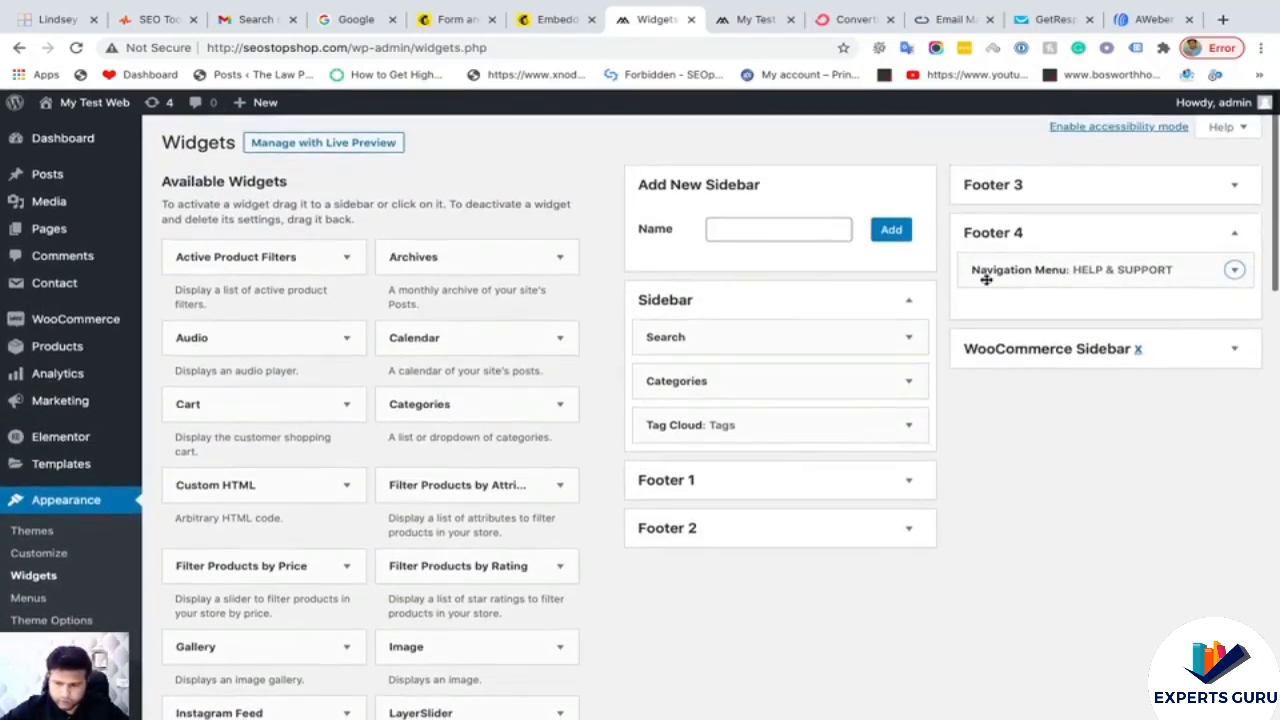
{"action": "left_click", "coordinate": [1020, 272]}
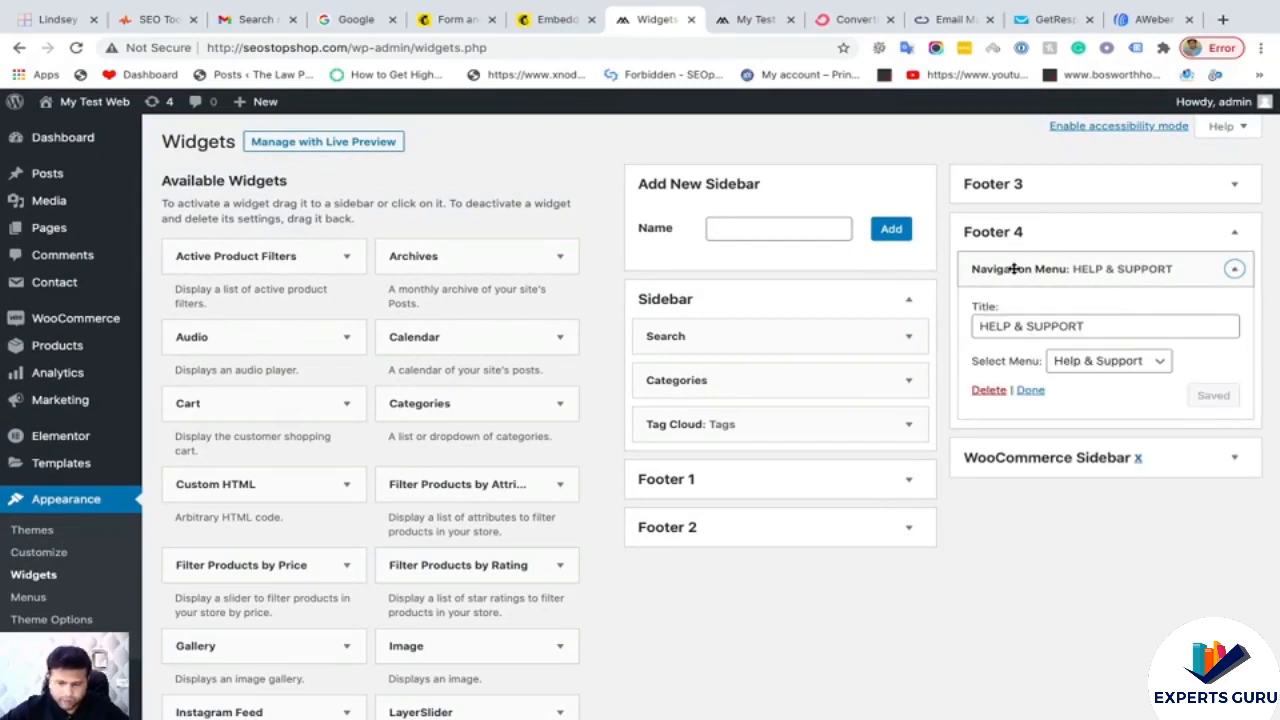
{"action": "left_click", "coordinate": [1015, 270]}
{"action": "scroll", "coordinate": [547, 430], "scroll_direction": "down", "scroll_amount": 3}
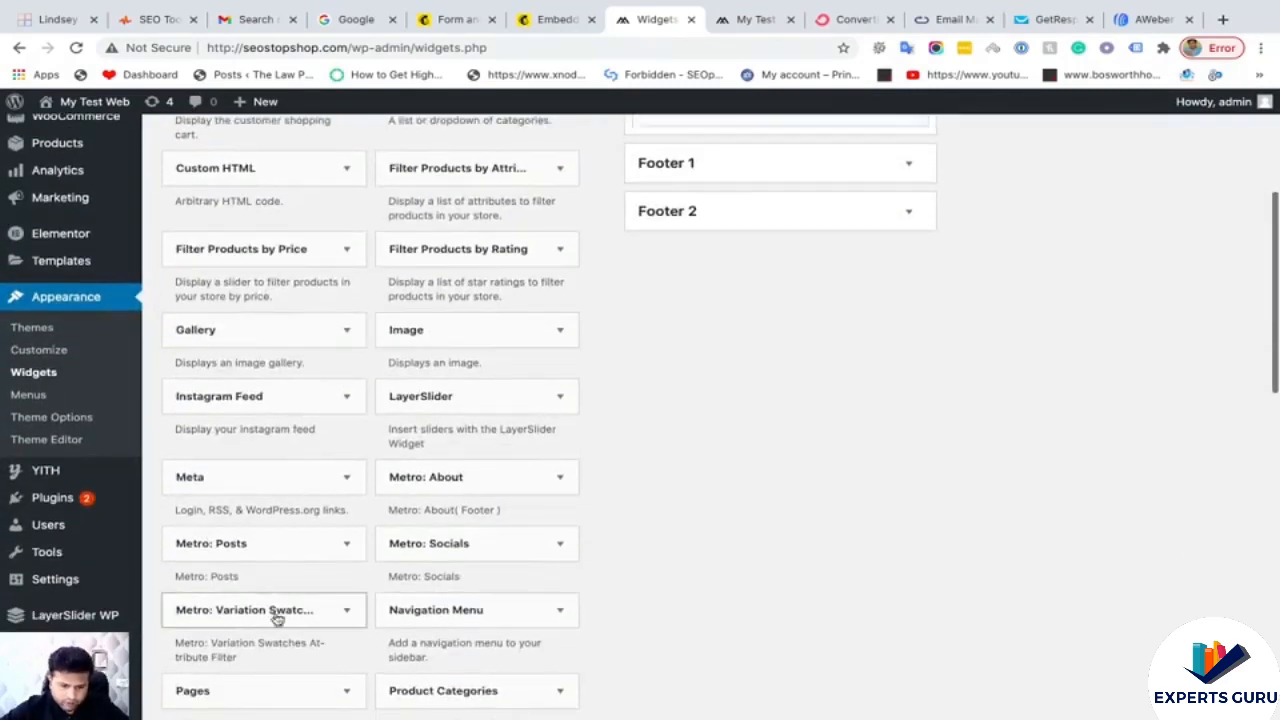
{"action": "scroll", "coordinate": [374, 571], "scroll_direction": "down", "scroll_amount": 7}
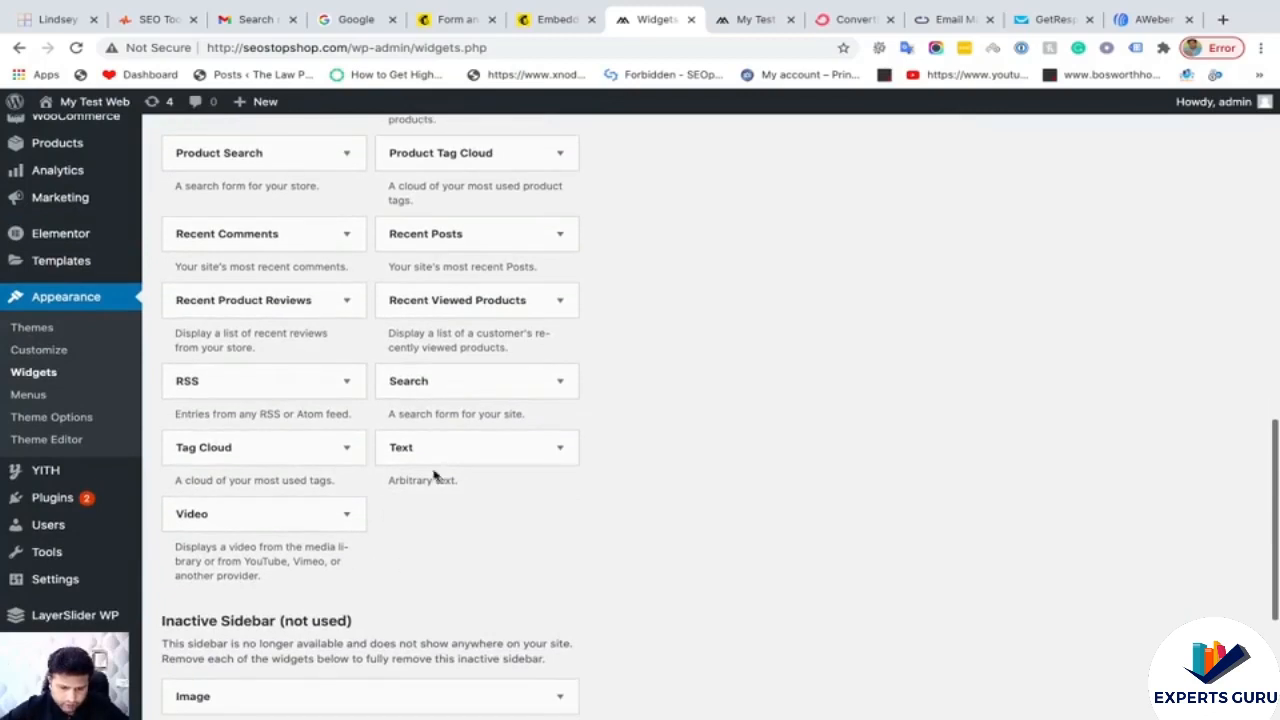
- Add a Text widget to Footer 4 with the pasted Mailchimp embed code and save it
{"action": "left_click_drag", "start_coordinate": [449, 457], "coordinate": [1048, 272]}
{"action": "scroll", "coordinate": [927, 368], "scroll_direction": "up", "scroll_amount": 8}
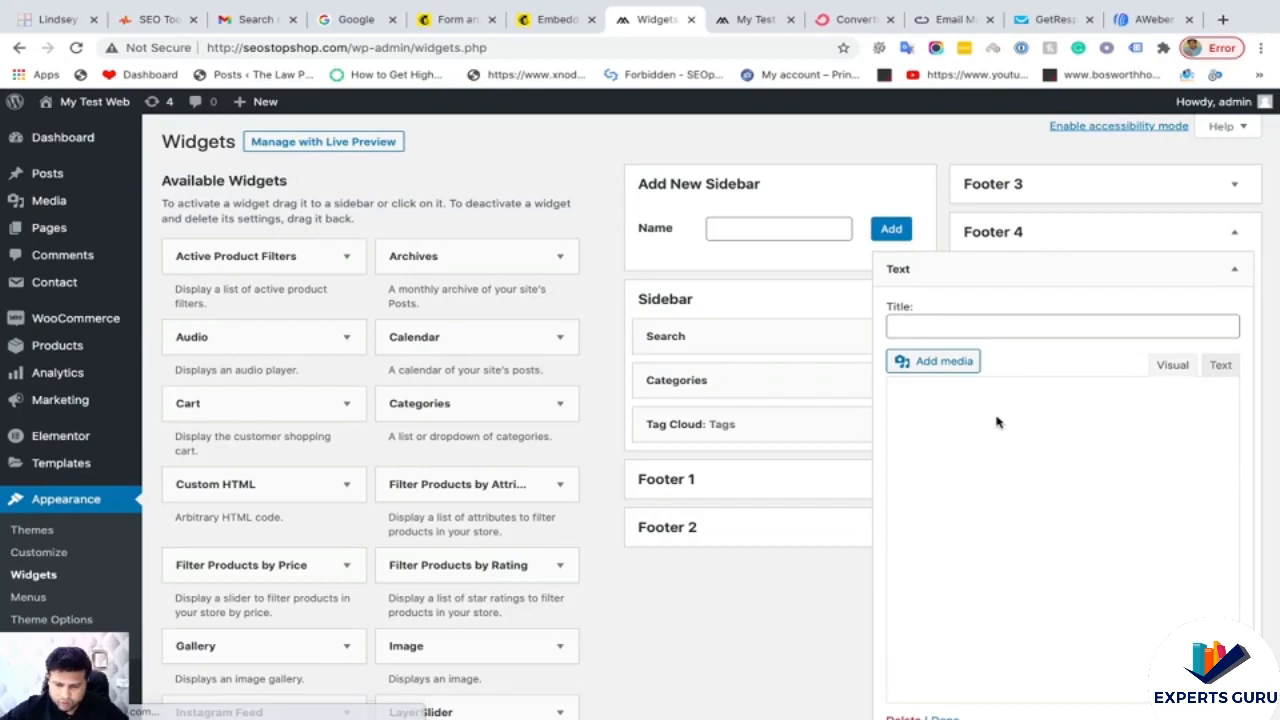
{"action": "left_click", "coordinate": [1221, 367]}
{"action": "left_click", "coordinate": [1190, 521]}
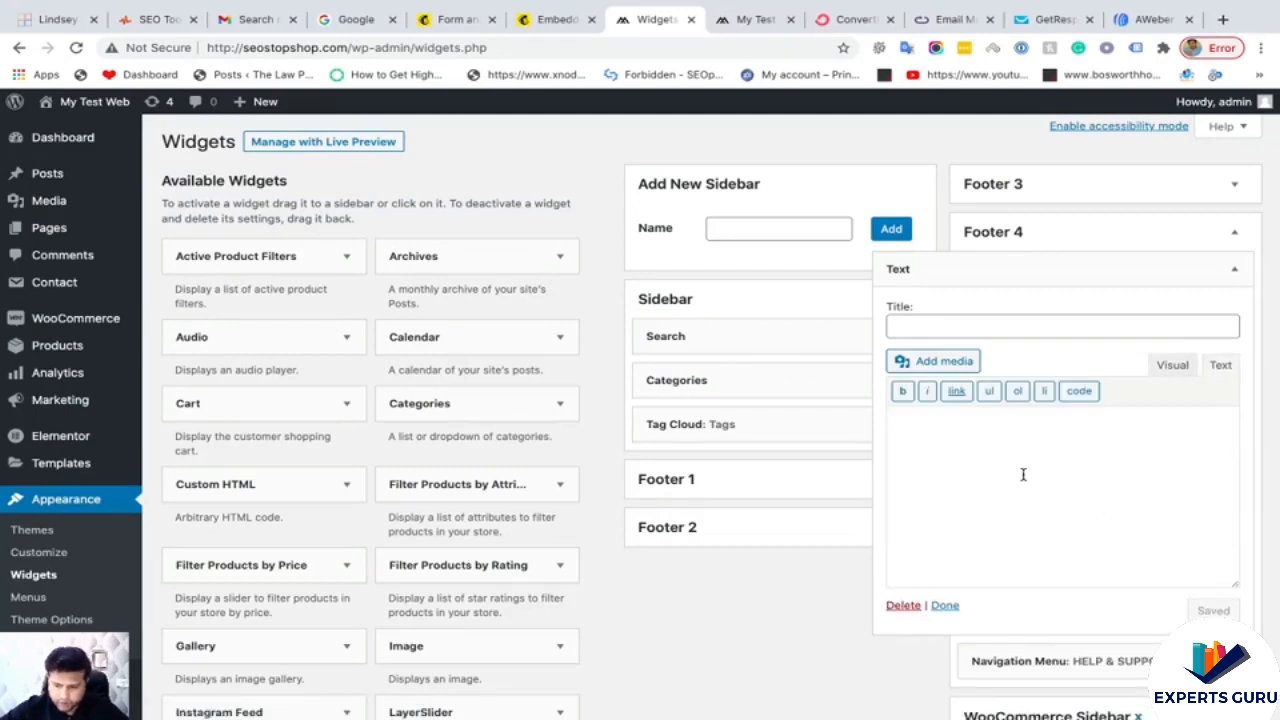
{"action": "key", "text": "ctrl+v"}
{"action": "left_click", "coordinate": [1219, 611]}
- Title the widget 'Sign Up Today!' and save it
{"action": "left_click", "coordinate": [956, 327]}
{"action": "type", "text": "Si"}
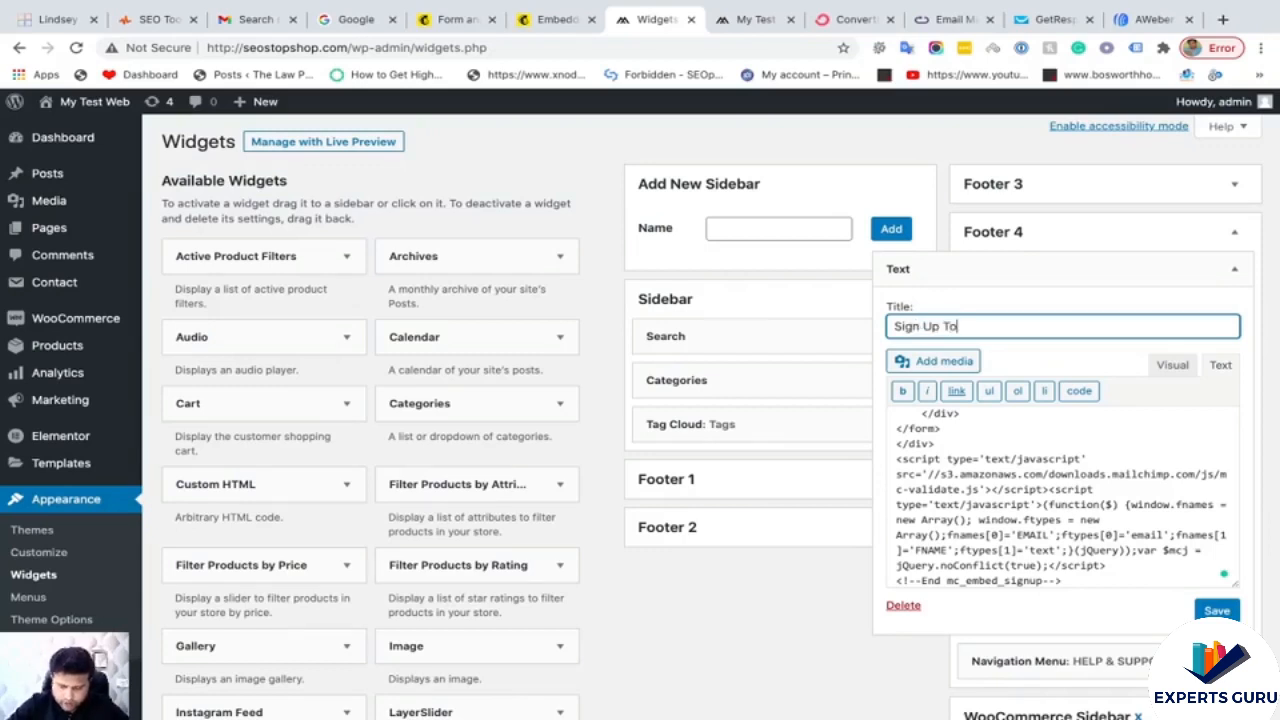
{"action": "type", "text": "gn Up Today!"}
{"action": "left_click", "coordinate": [1216, 610]}
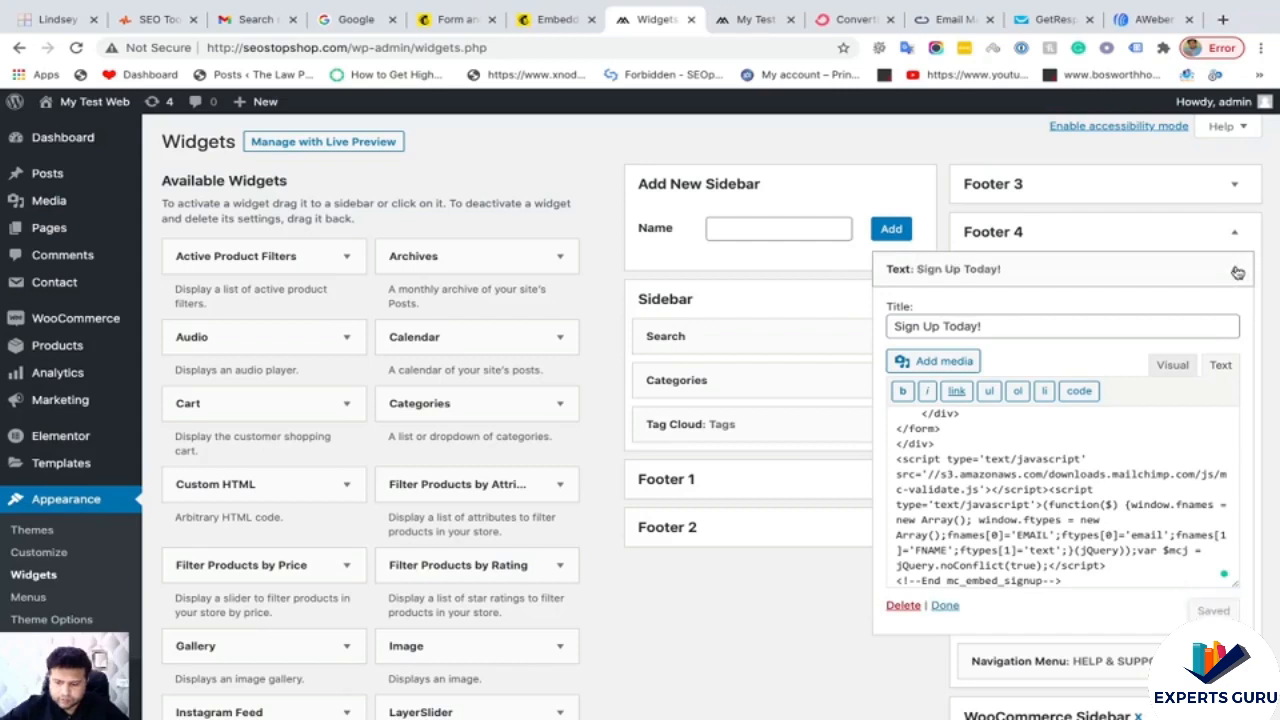
{"action": "left_click", "coordinate": [1235, 270]}
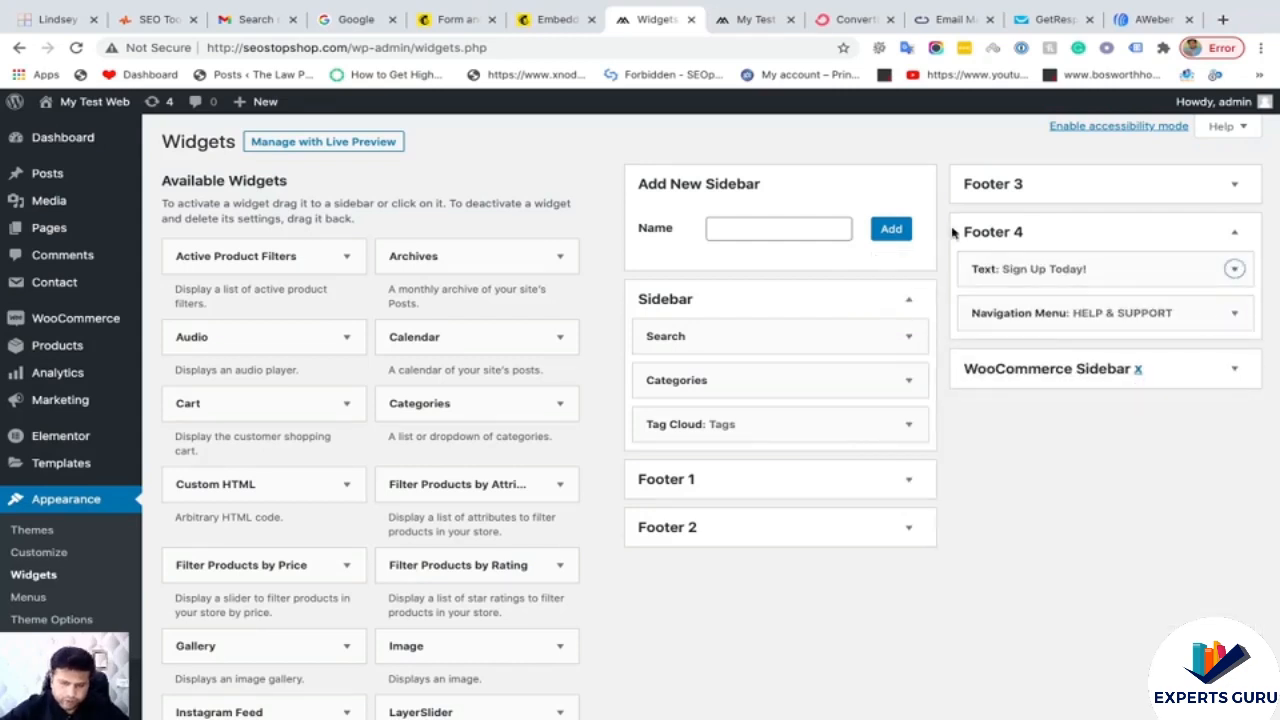
{"action": "left_click", "coordinate": [749, 20]}
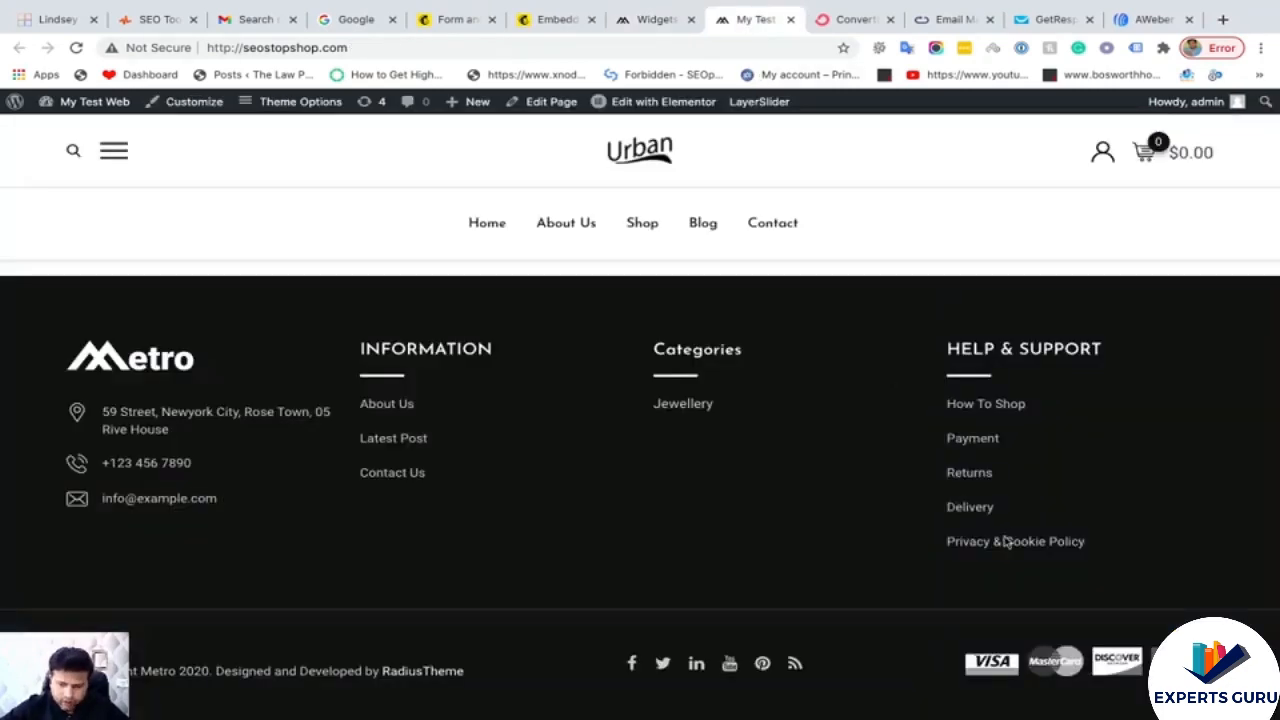
- Reload the live site to confirm the Sign Up Today! form in the footer, then return to Mailchimp
{"action": "left_click", "coordinate": [76, 47]}
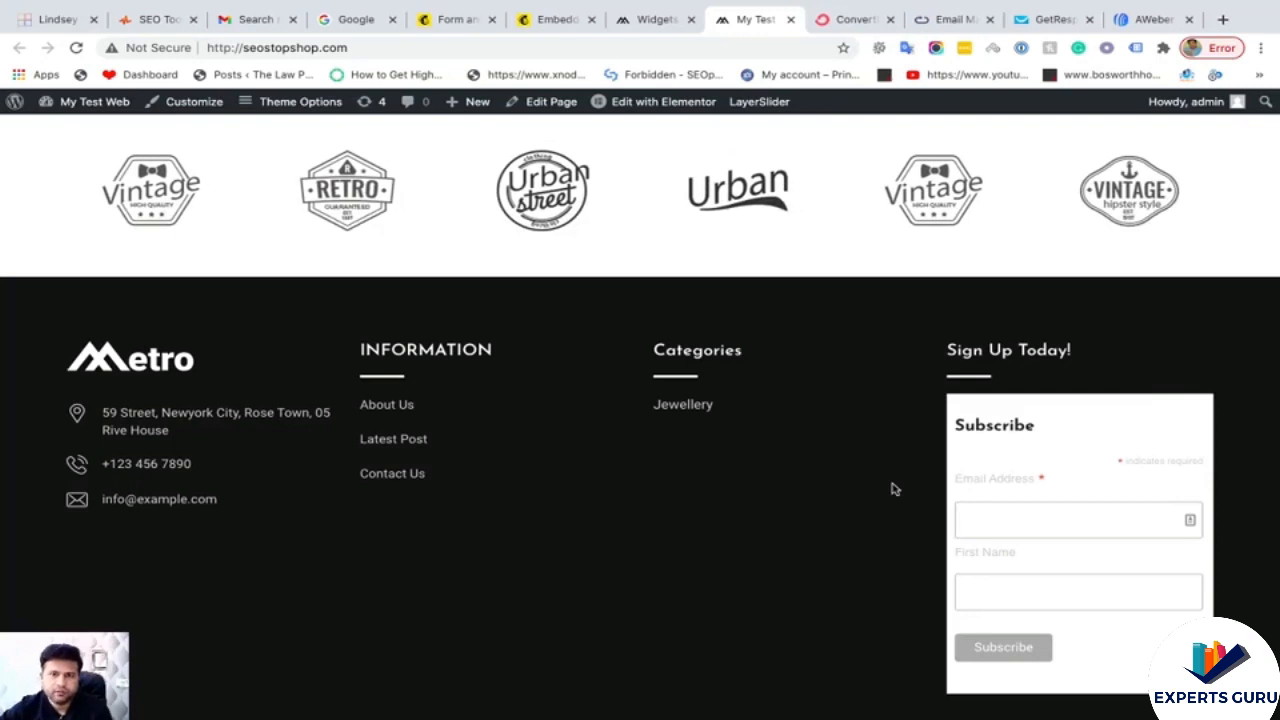
{"action": "scroll", "coordinate": [895, 489], "scroll_direction": "down", "scroll_amount": 2}
{"action": "scroll", "coordinate": [891, 489], "scroll_direction": "up", "scroll_amount": 1}
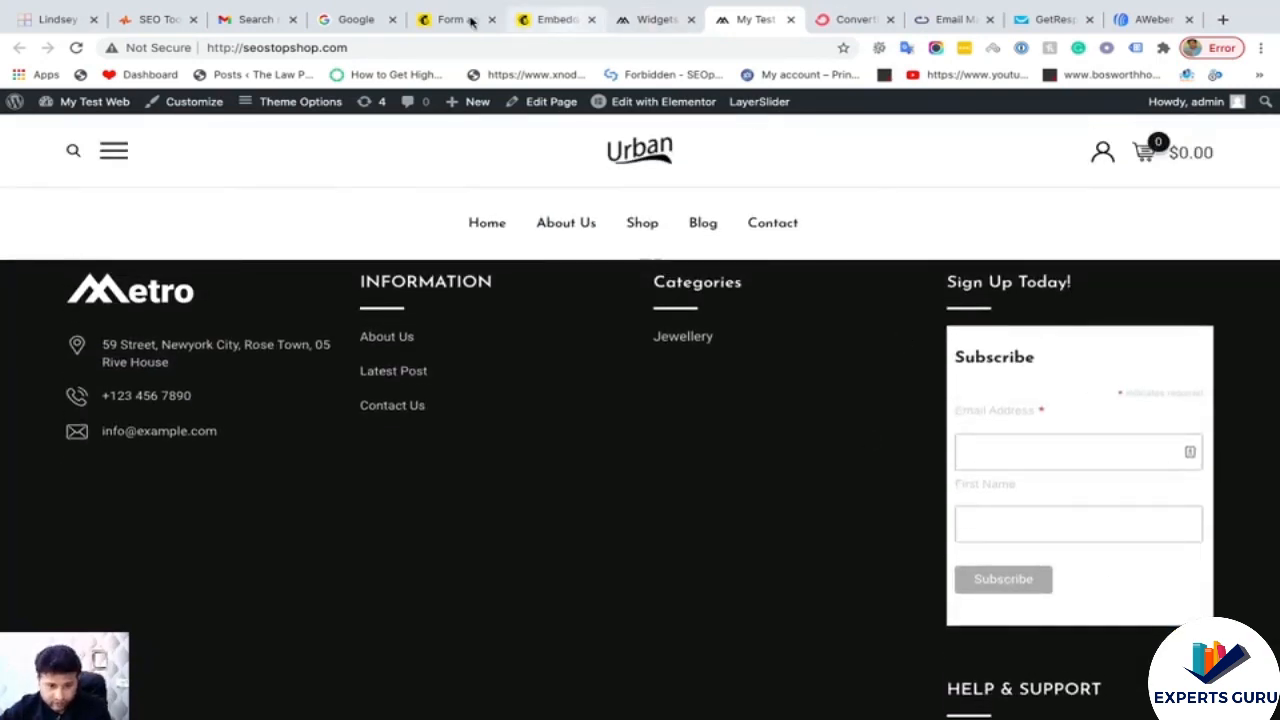
{"action": "right_click", "coordinate": [620, 437]}
{"action": "left_click", "coordinate": [585, 456]}
{"action": "left_click", "coordinate": [551, 19]}
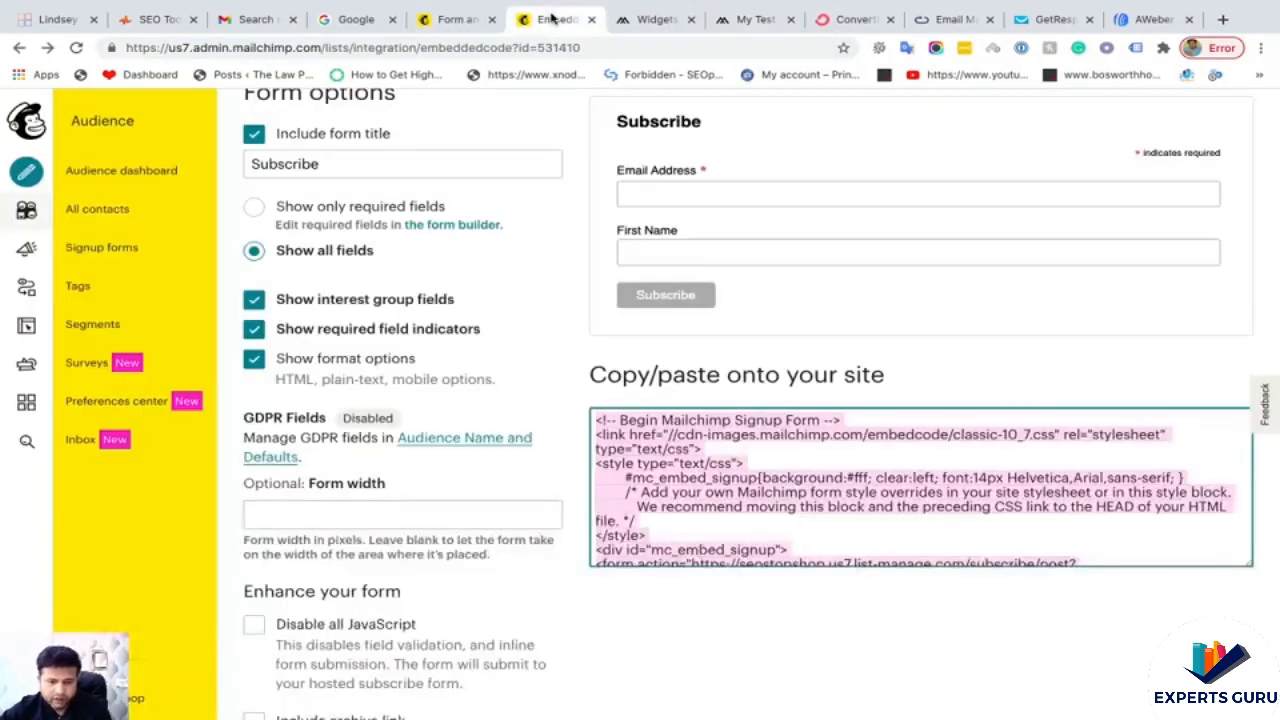
- Open the Seo Stop Shop signup form builder
{"action": "scroll", "coordinate": [597, 337], "scroll_direction": "up", "scroll_amount": 2}
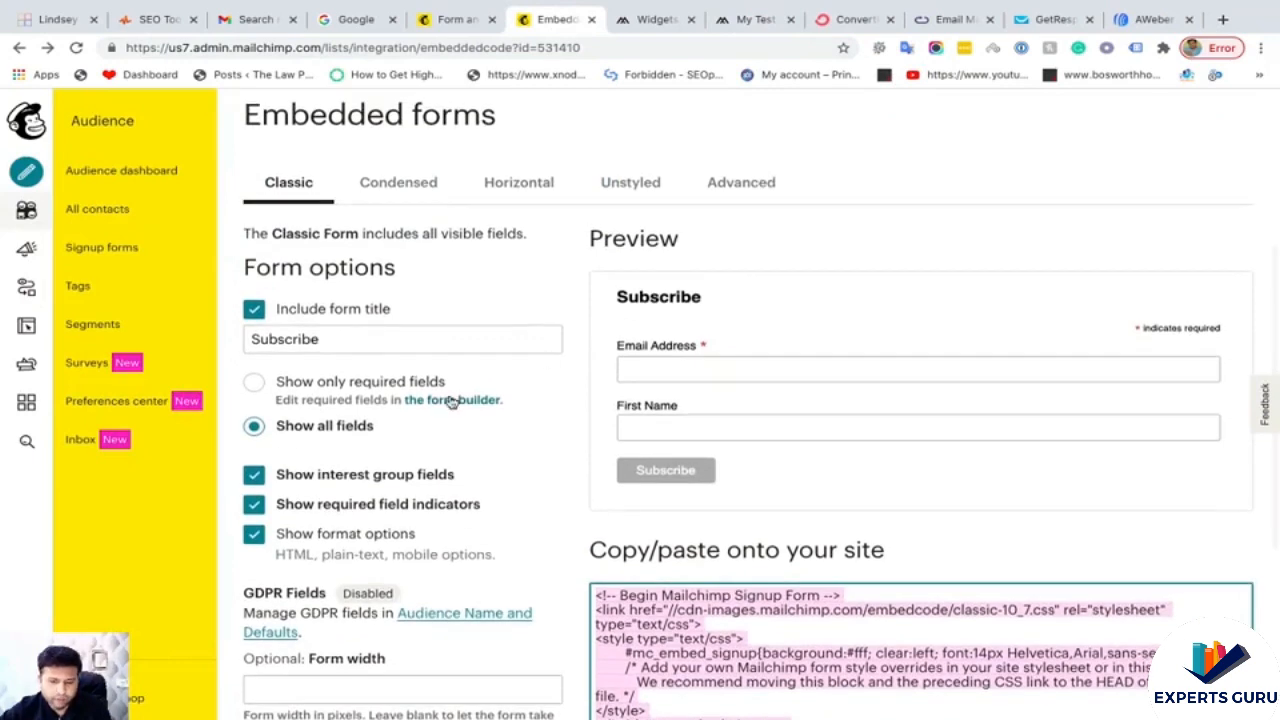
{"action": "left_click", "coordinate": [452, 399]}
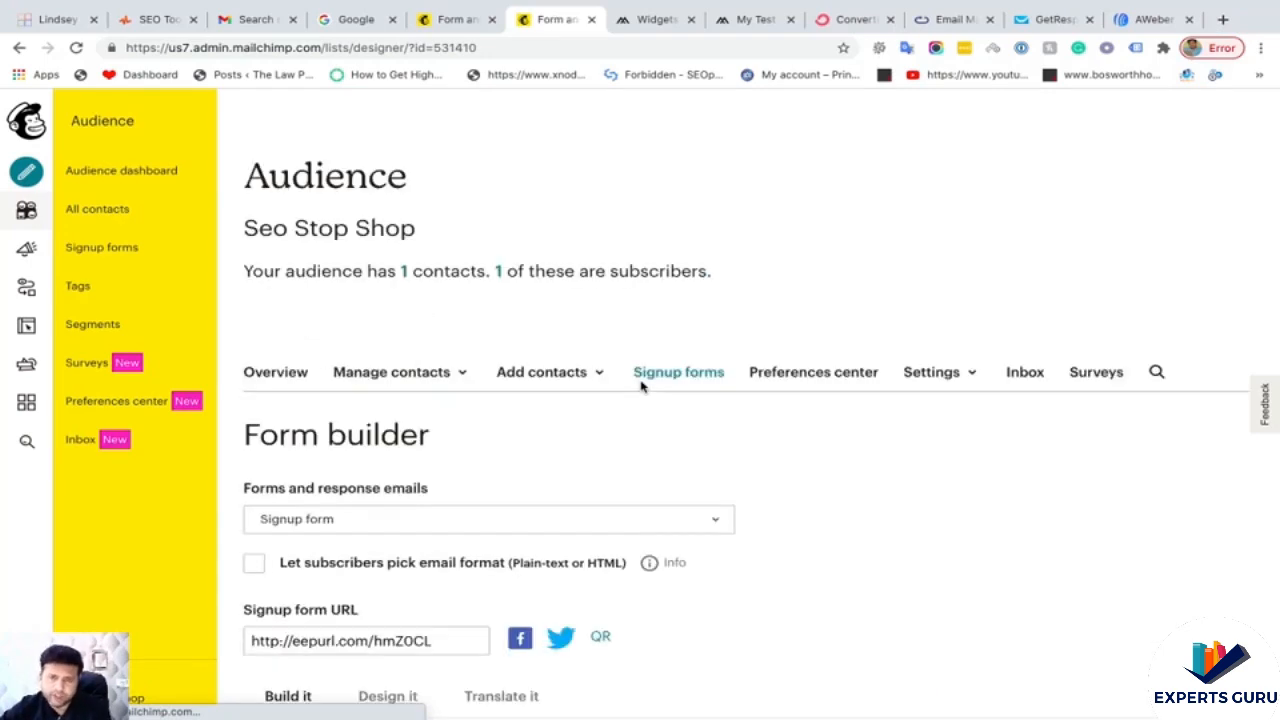
{"action": "scroll", "coordinate": [638, 417], "scroll_direction": "down", "scroll_amount": 3}
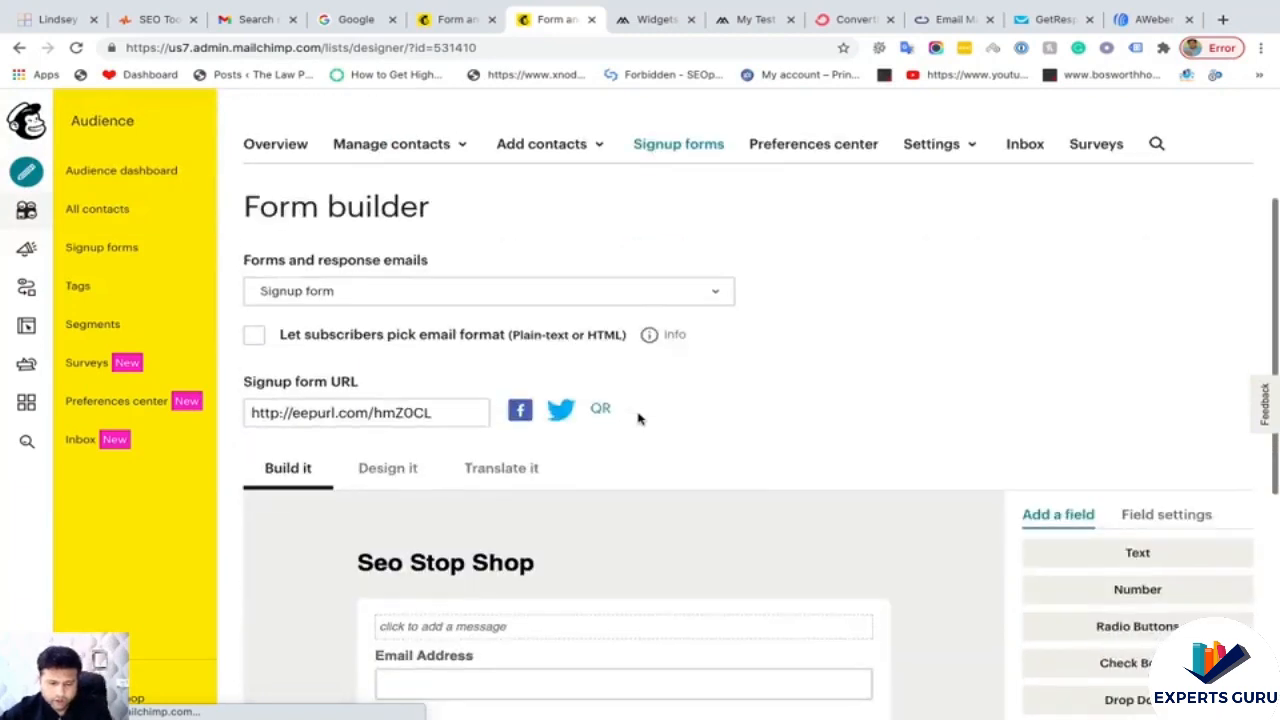
{"action": "scroll", "coordinate": [638, 417], "scroll_direction": "down", "scroll_amount": 2}
- Set the form body background colour to #1f1515 under Design it > Body
{"action": "left_click", "coordinate": [406, 346]}
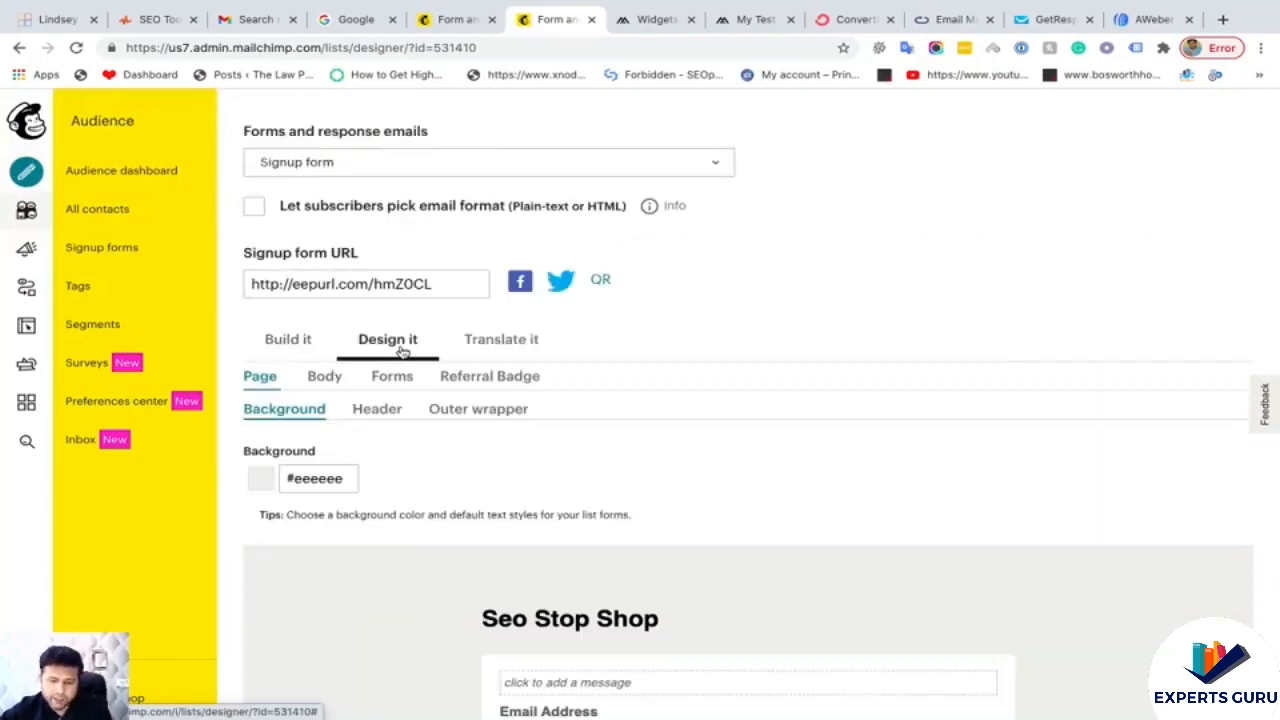
{"action": "scroll", "coordinate": [616, 346], "scroll_direction": "down", "scroll_amount": 1}
{"action": "left_click", "coordinate": [326, 286]}
{"action": "scroll", "coordinate": [445, 355], "scroll_direction": "down", "scroll_amount": 2}
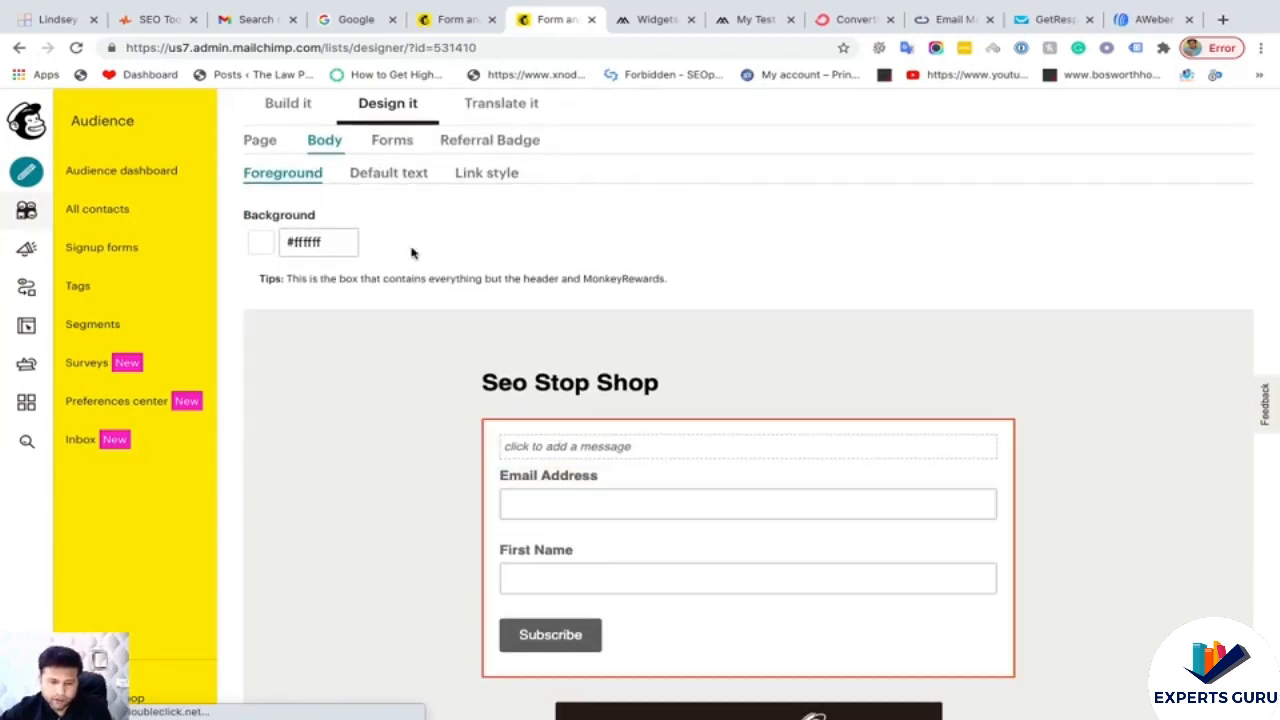
{"action": "left_click", "coordinate": [290, 242]}
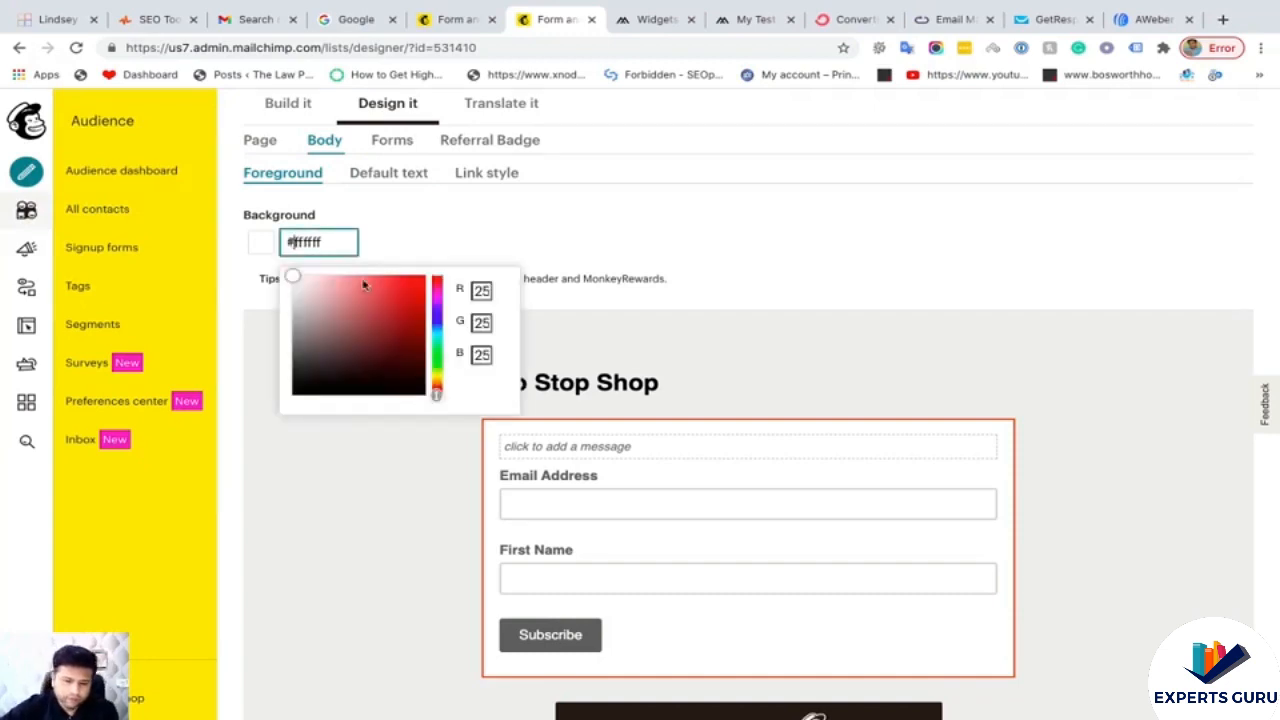
{"action": "left_click", "coordinate": [314, 372]}
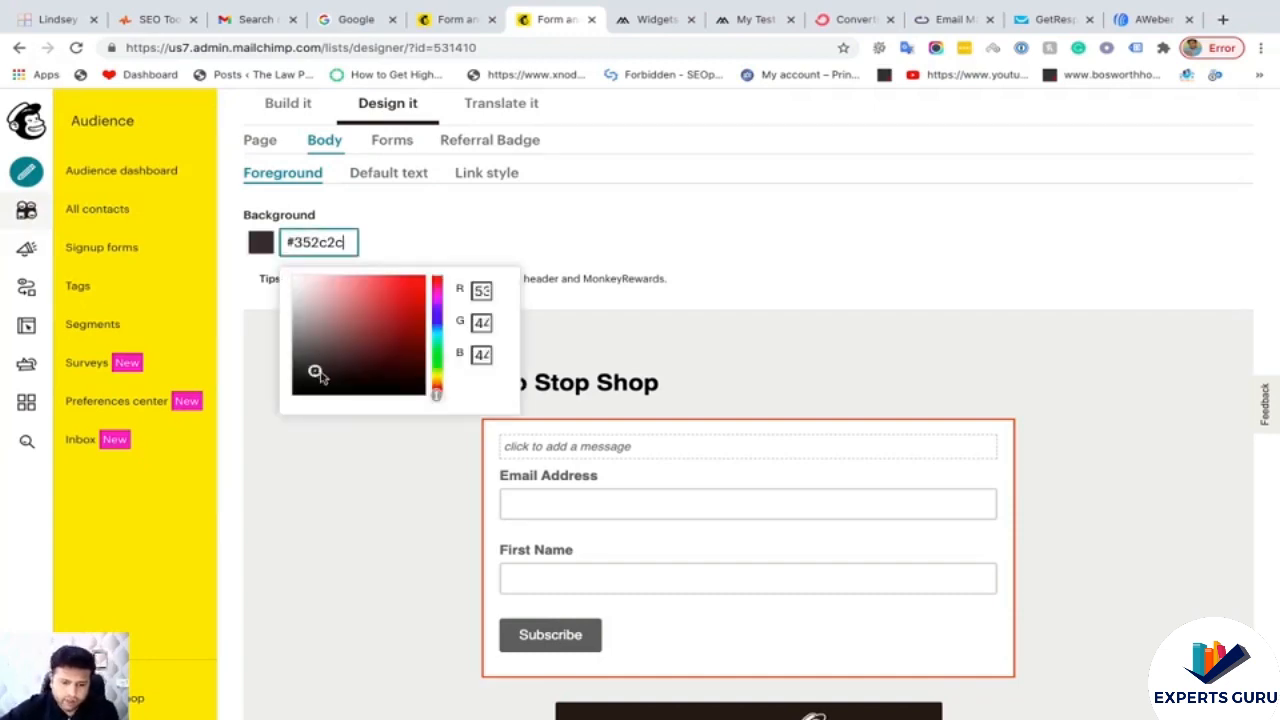
{"action": "left_click", "coordinate": [337, 381]}
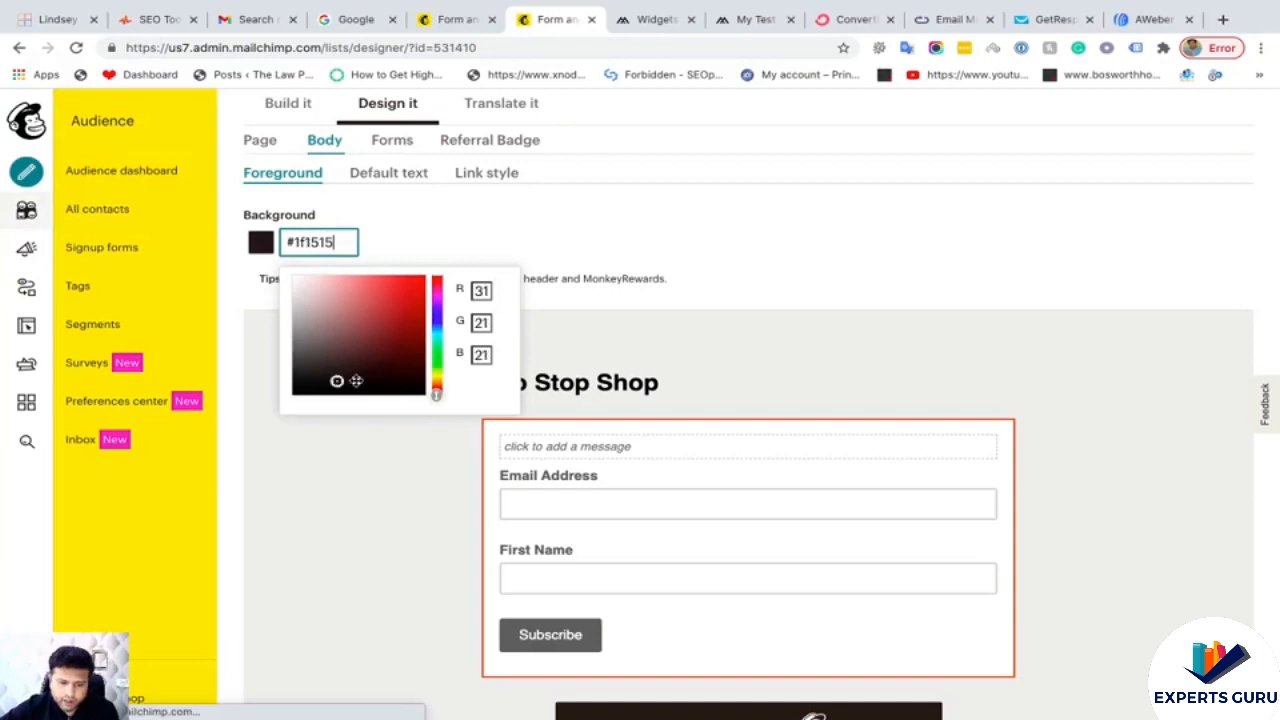
{"action": "left_click", "coordinate": [570, 236]}
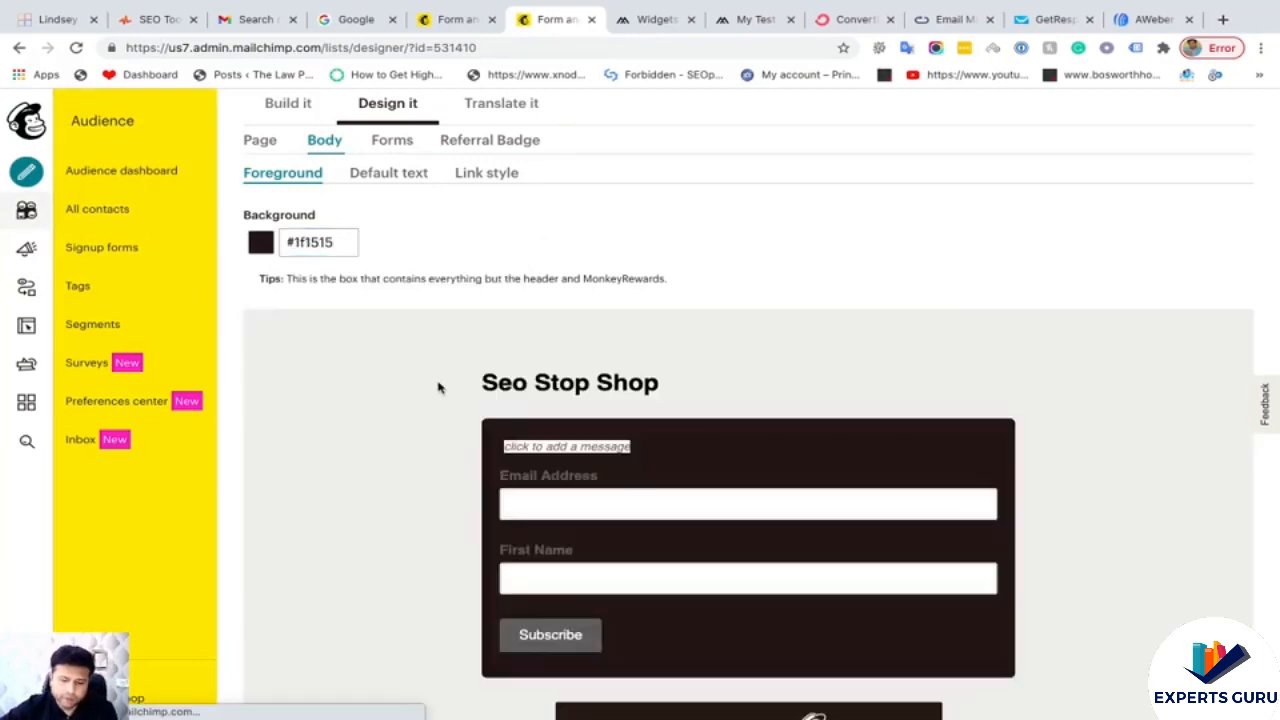
{"action": "scroll", "coordinate": [458, 418], "scroll_direction": "down", "scroll_amount": 3}
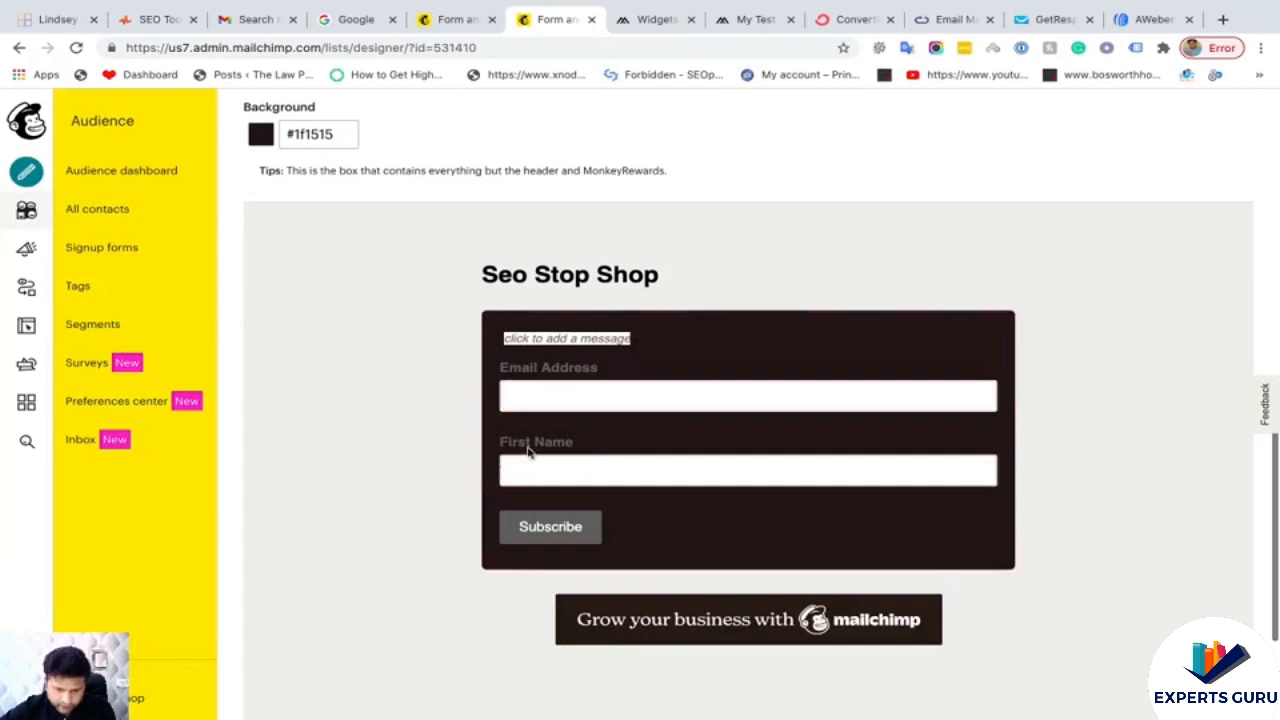
{"action": "scroll", "coordinate": [666, 370], "scroll_direction": "up", "scroll_amount": 3}
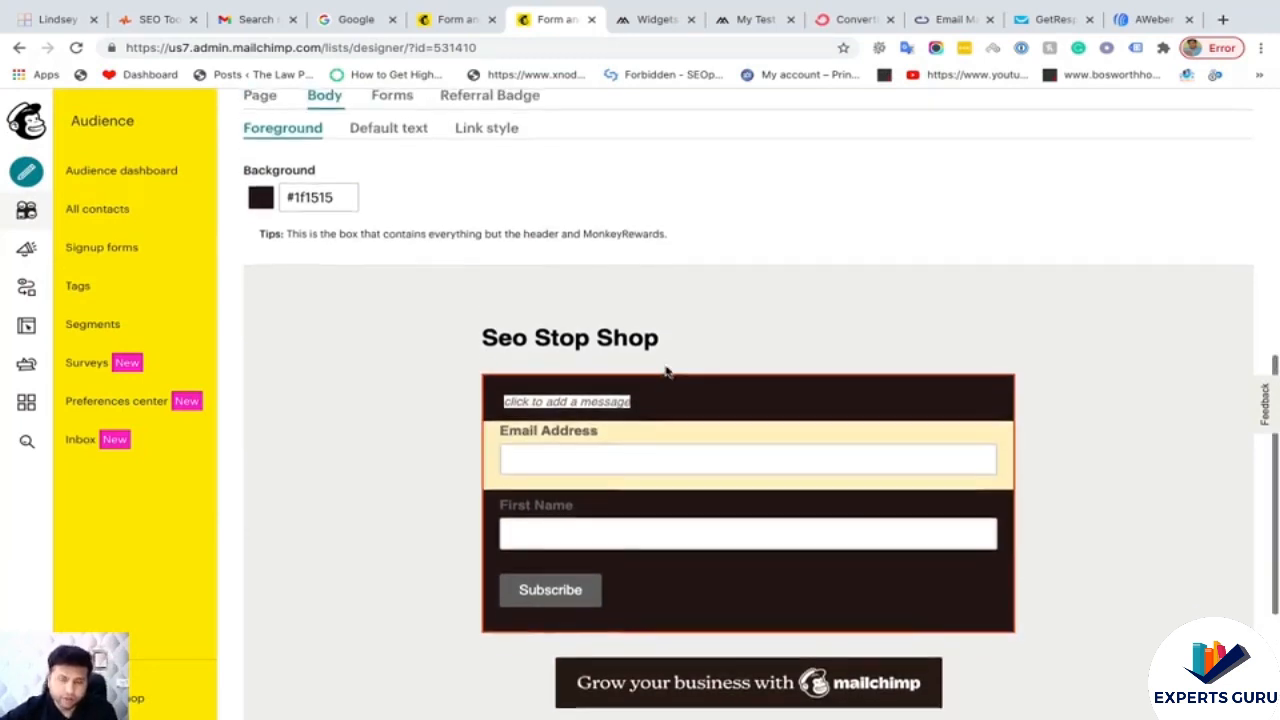
{"action": "scroll", "coordinate": [471, 286], "scroll_direction": "up", "scroll_amount": 2}
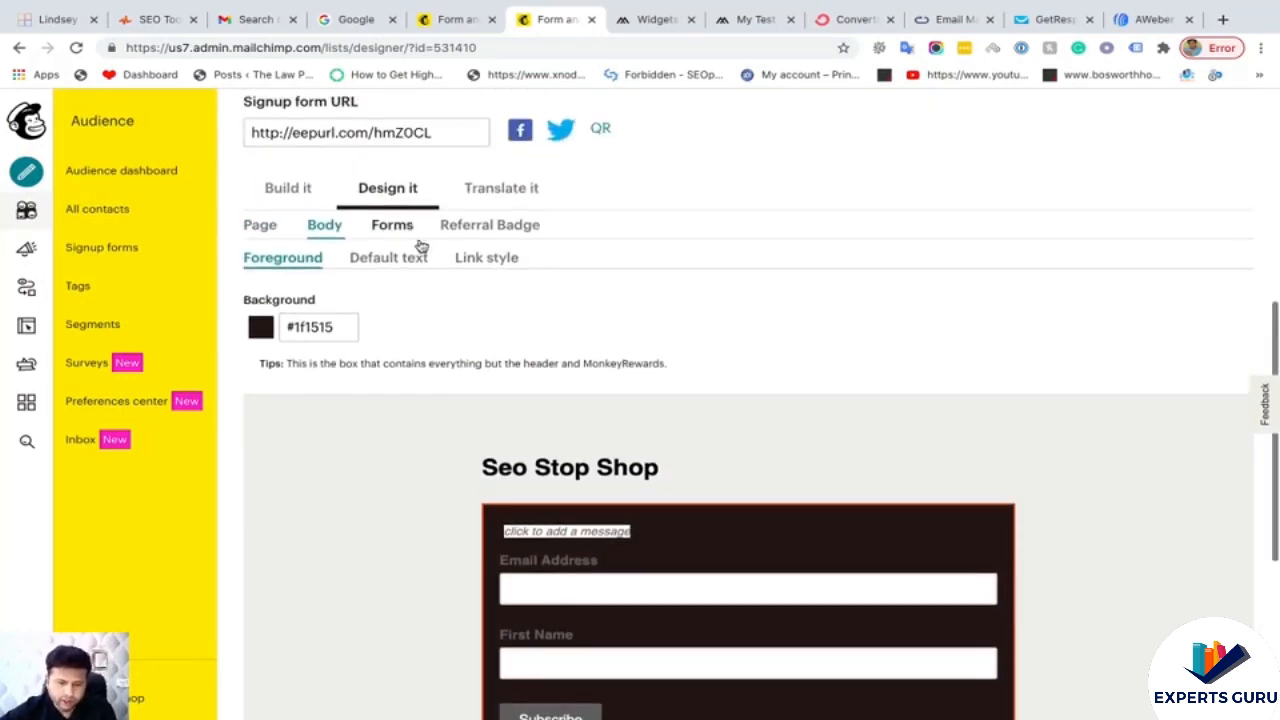
{"action": "scroll", "coordinate": [550, 600], "scroll_direction": "down", "scroll_amount": 2}
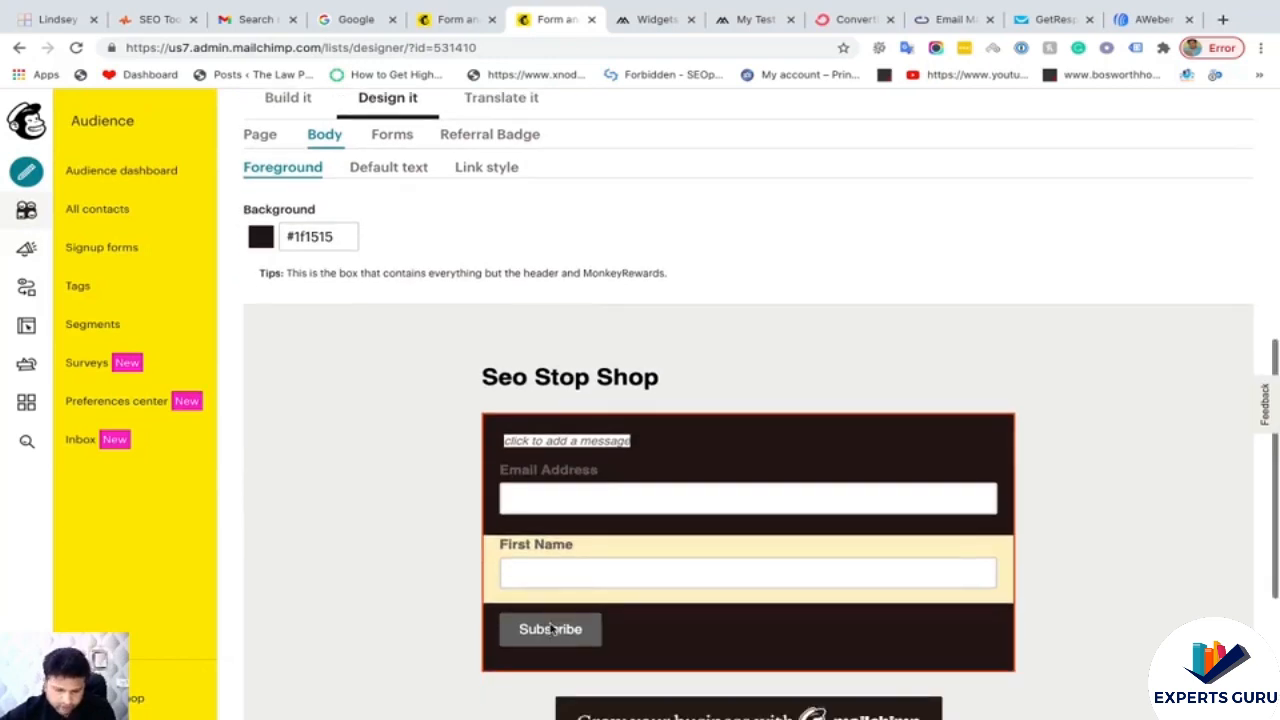
{"action": "scroll", "coordinate": [551, 557], "scroll_direction": "up", "scroll_amount": 2}
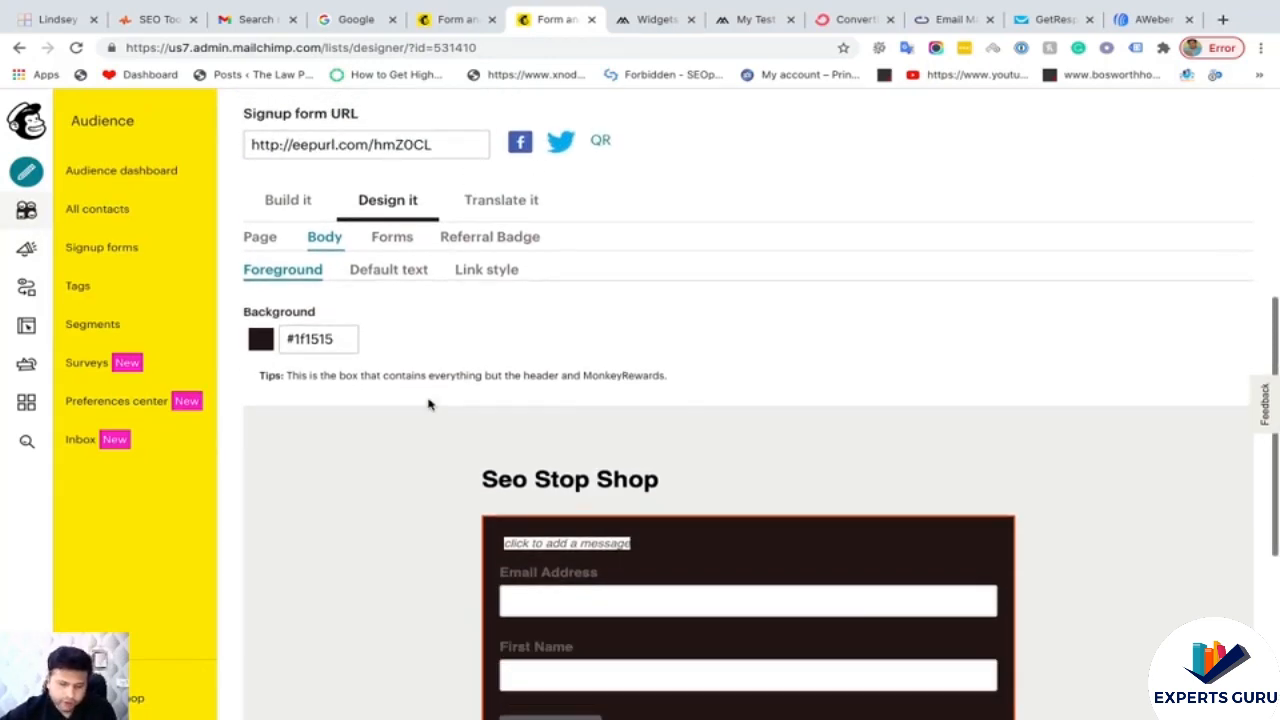
- Check the field labels' #ffffff text colour, then go back to the Embedded forms page
{"action": "left_click", "coordinate": [393, 244]}
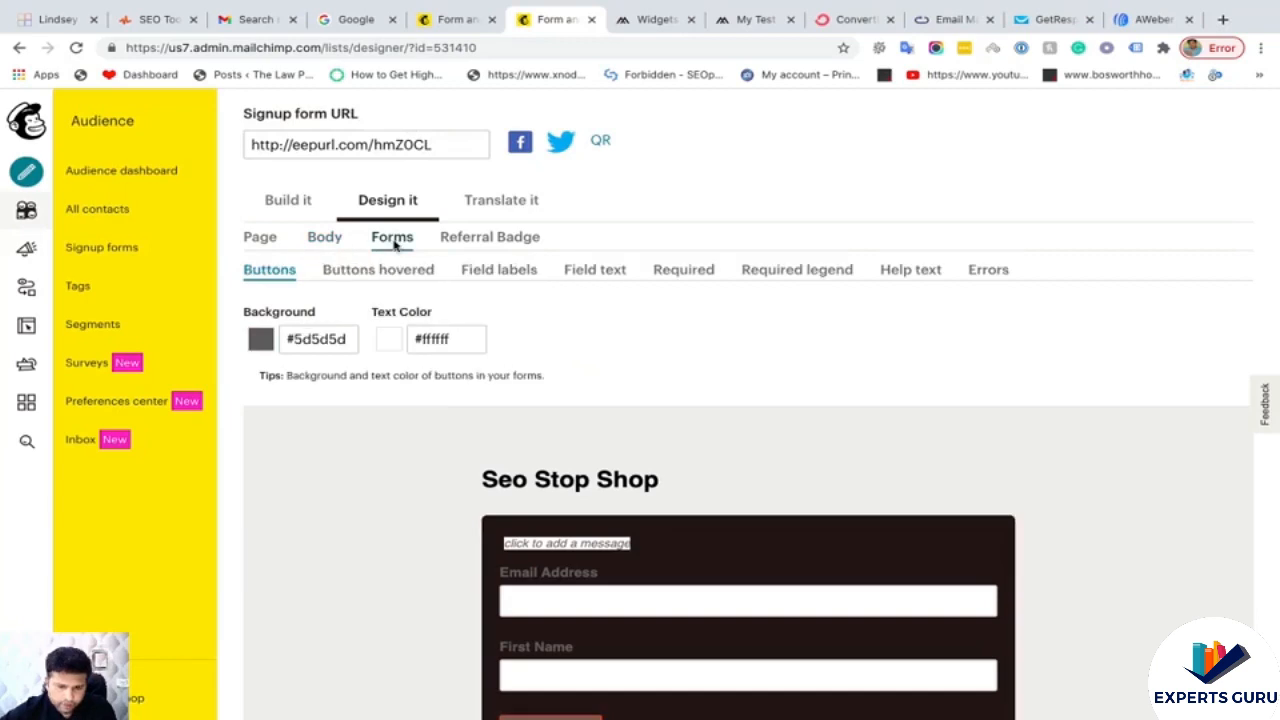
{"action": "left_click", "coordinate": [503, 276]}
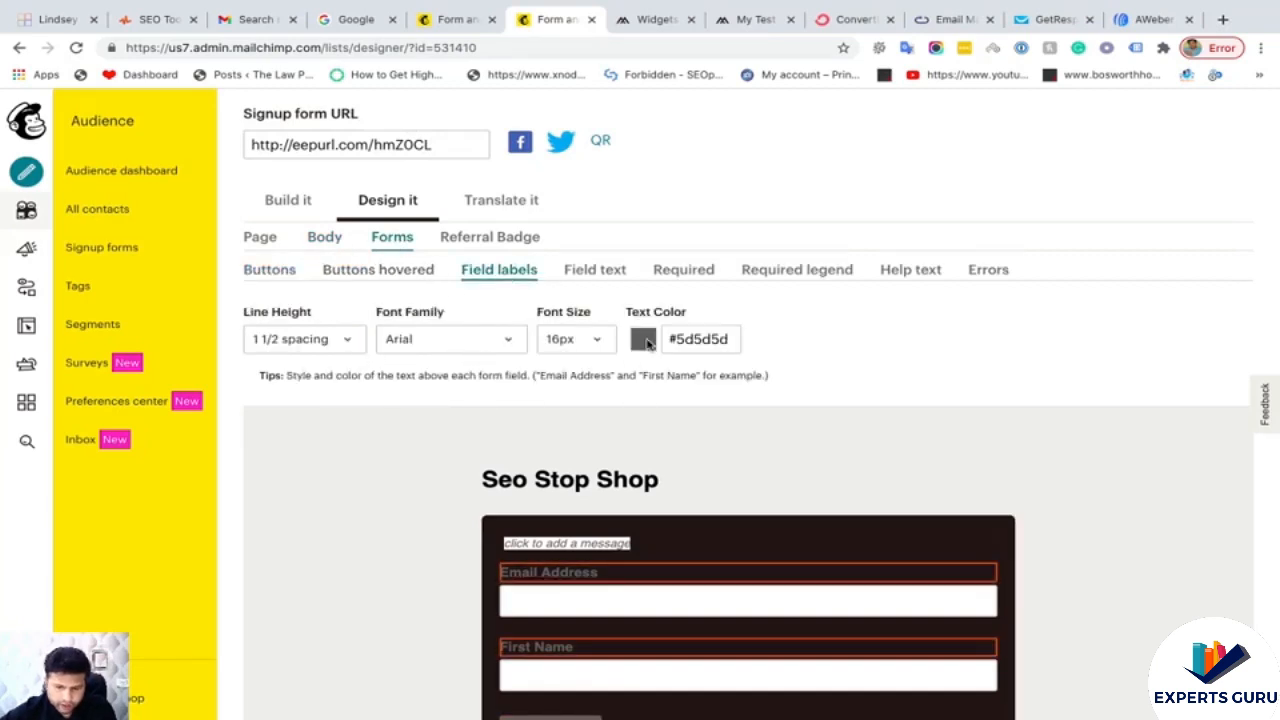
{"action": "left_click", "coordinate": [689, 340]}
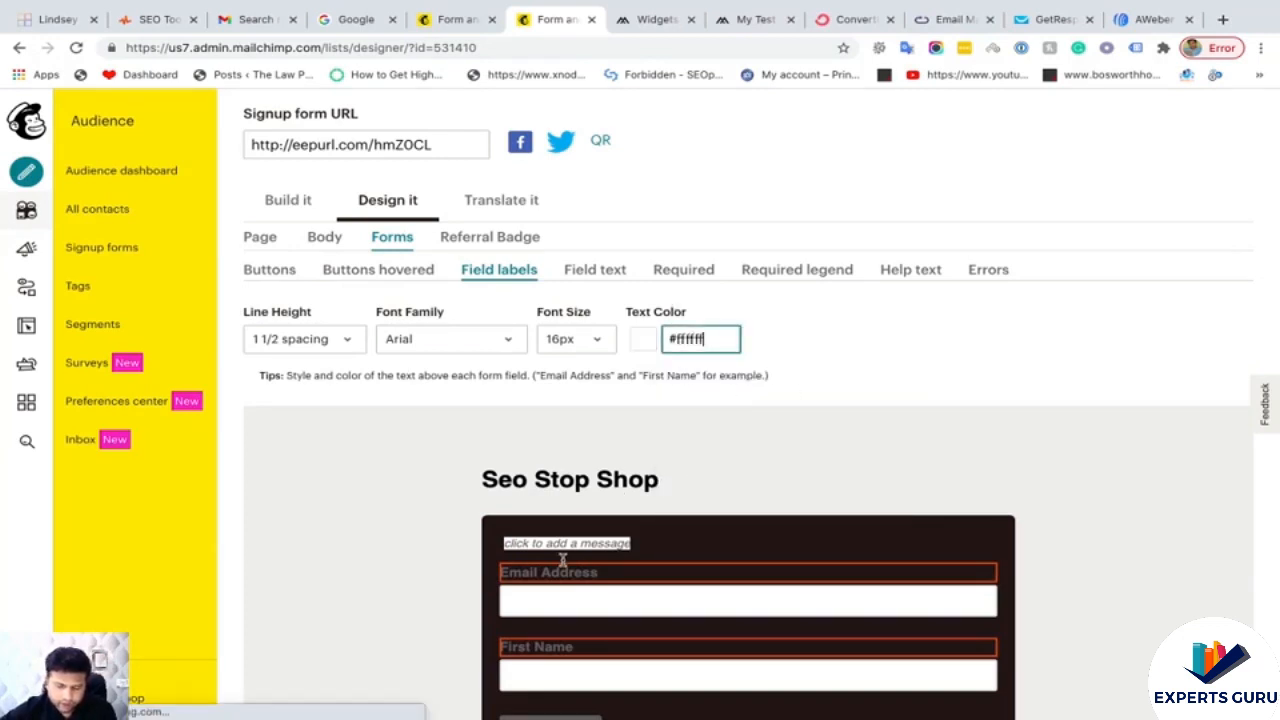
{"action": "scroll", "coordinate": [572, 543], "scroll_direction": "down", "scroll_amount": 2}
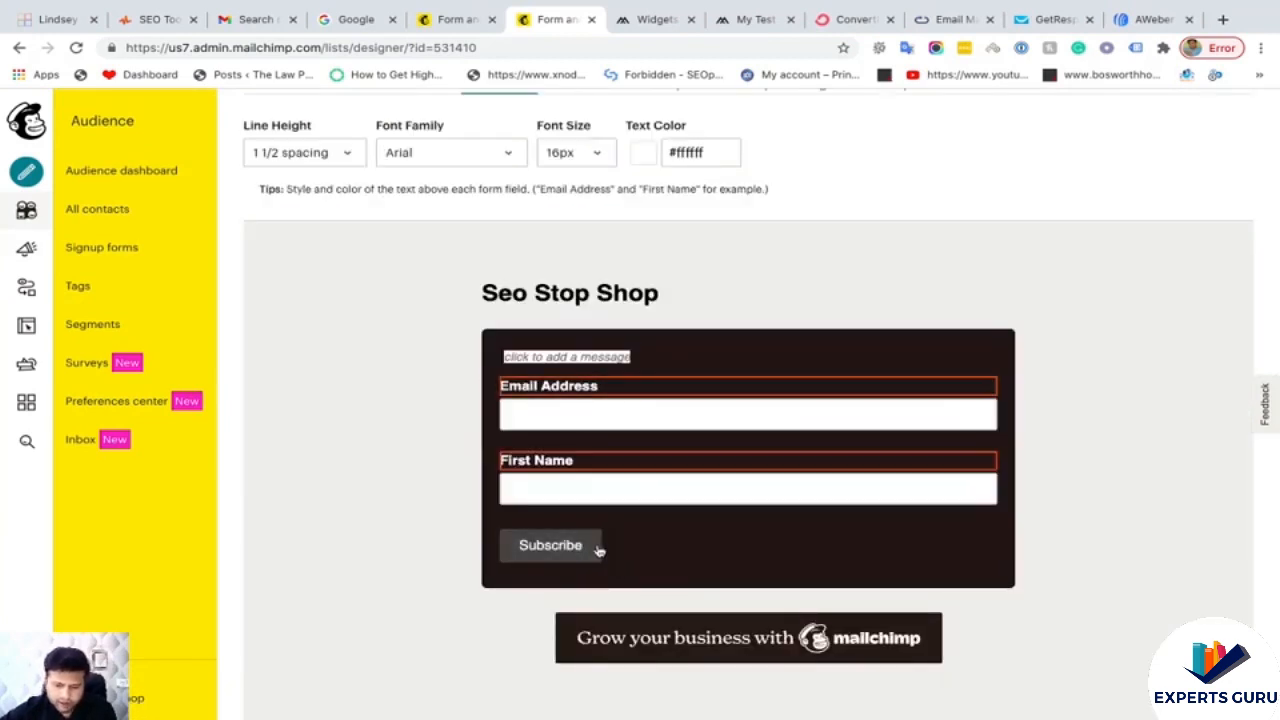
{"action": "scroll", "coordinate": [667, 495], "scroll_direction": "up", "scroll_amount": 1}
{"action": "scroll", "coordinate": [667, 495], "scroll_direction": "up", "scroll_amount": 1}
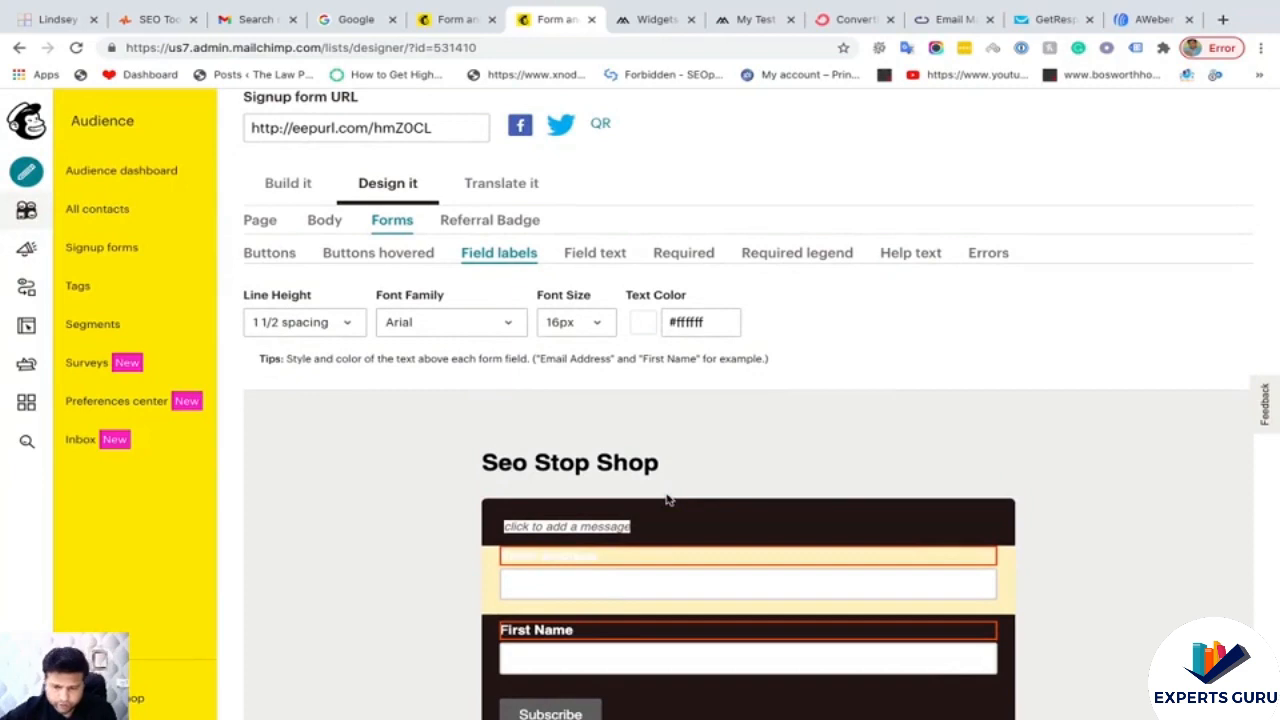
{"action": "scroll", "coordinate": [668, 498], "scroll_direction": "down", "scroll_amount": 1}
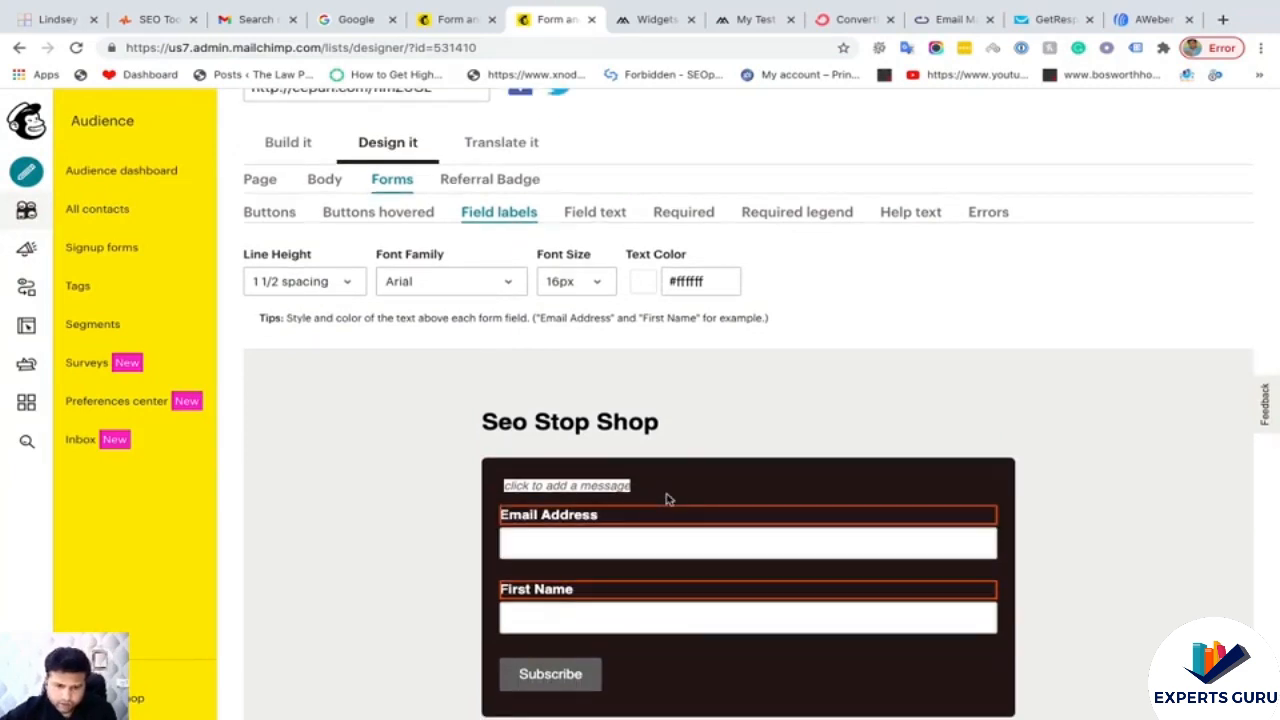
{"action": "scroll", "coordinate": [667, 497], "scroll_direction": "down", "scroll_amount": 3}
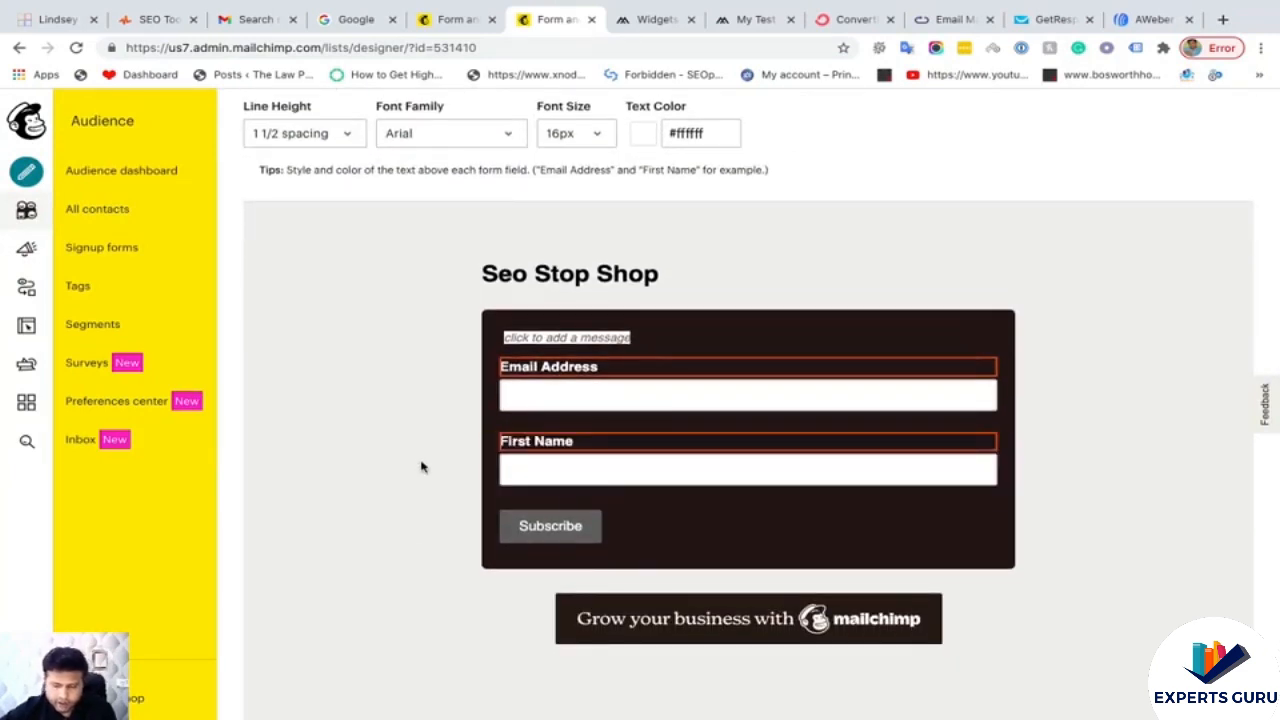
{"action": "scroll", "coordinate": [421, 467], "scroll_direction": "up", "scroll_amount": 1}
{"action": "left_click", "coordinate": [18, 49]}
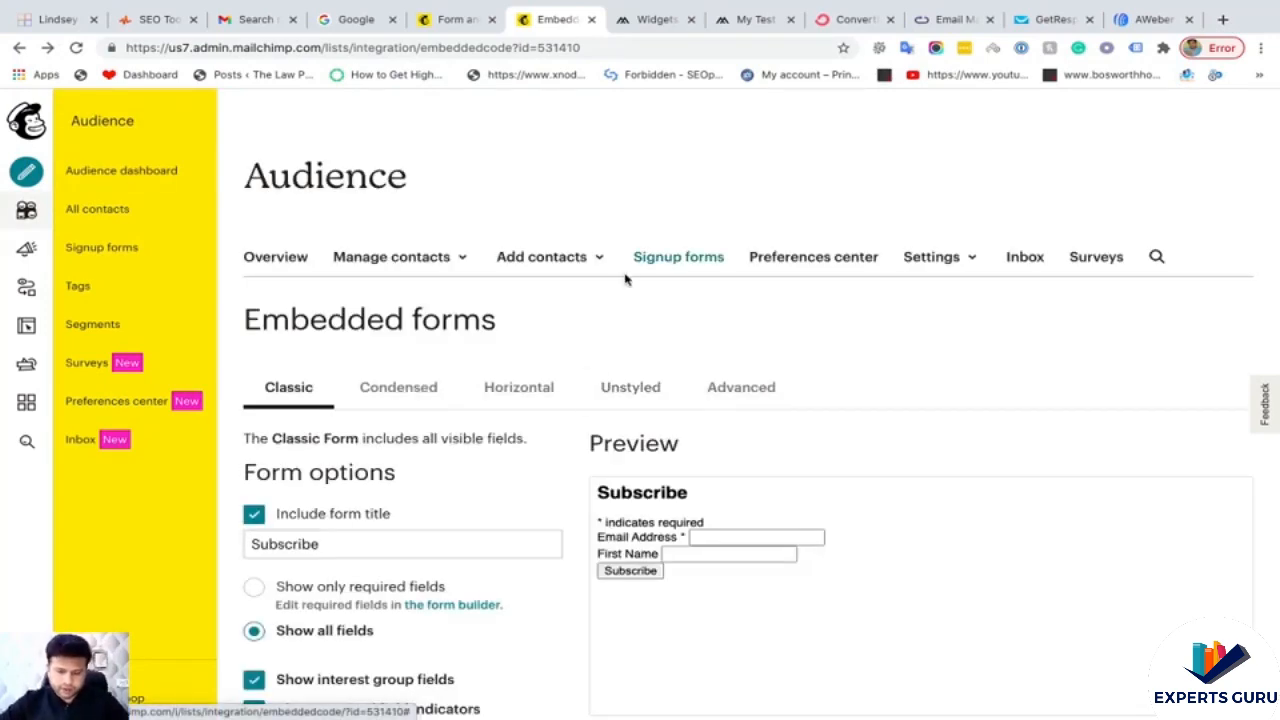
- Bring up the live storefront homepage and inspect its footer Subscribe form with developer tools
{"action": "scroll", "coordinate": [619, 294], "scroll_direction": "down", "scroll_amount": 4}
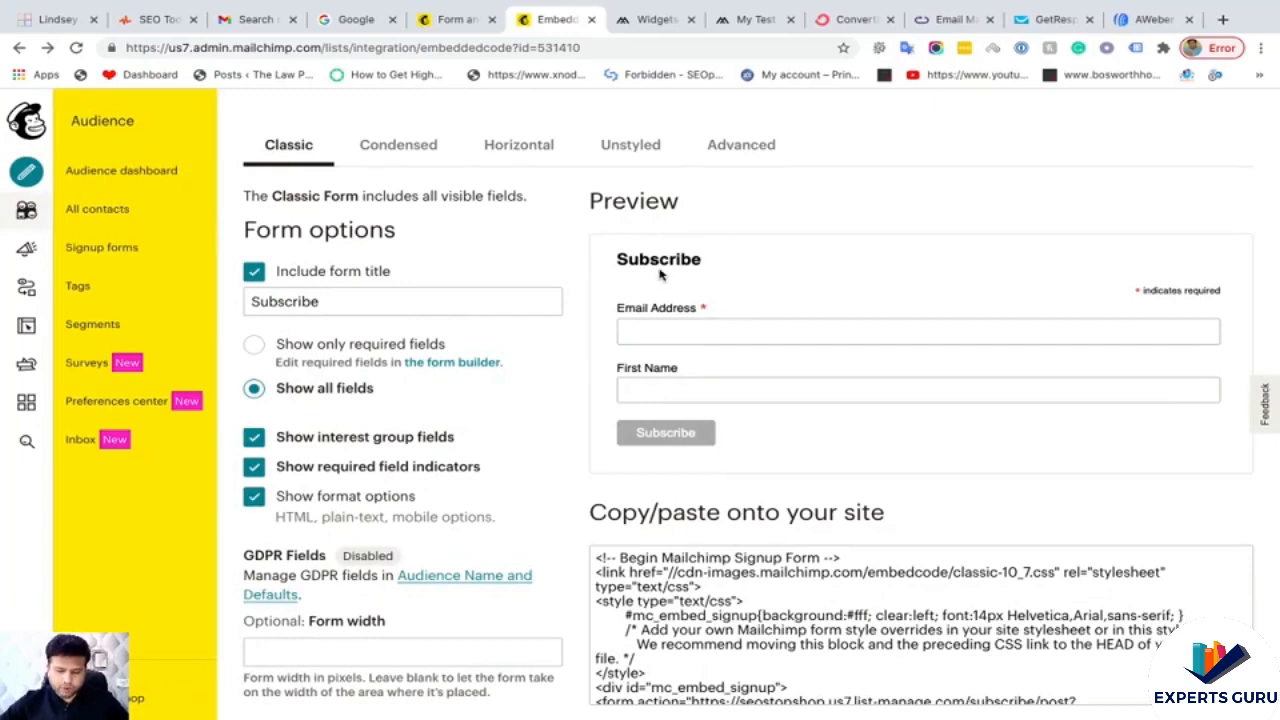
{"action": "left_click", "coordinate": [646, 22]}
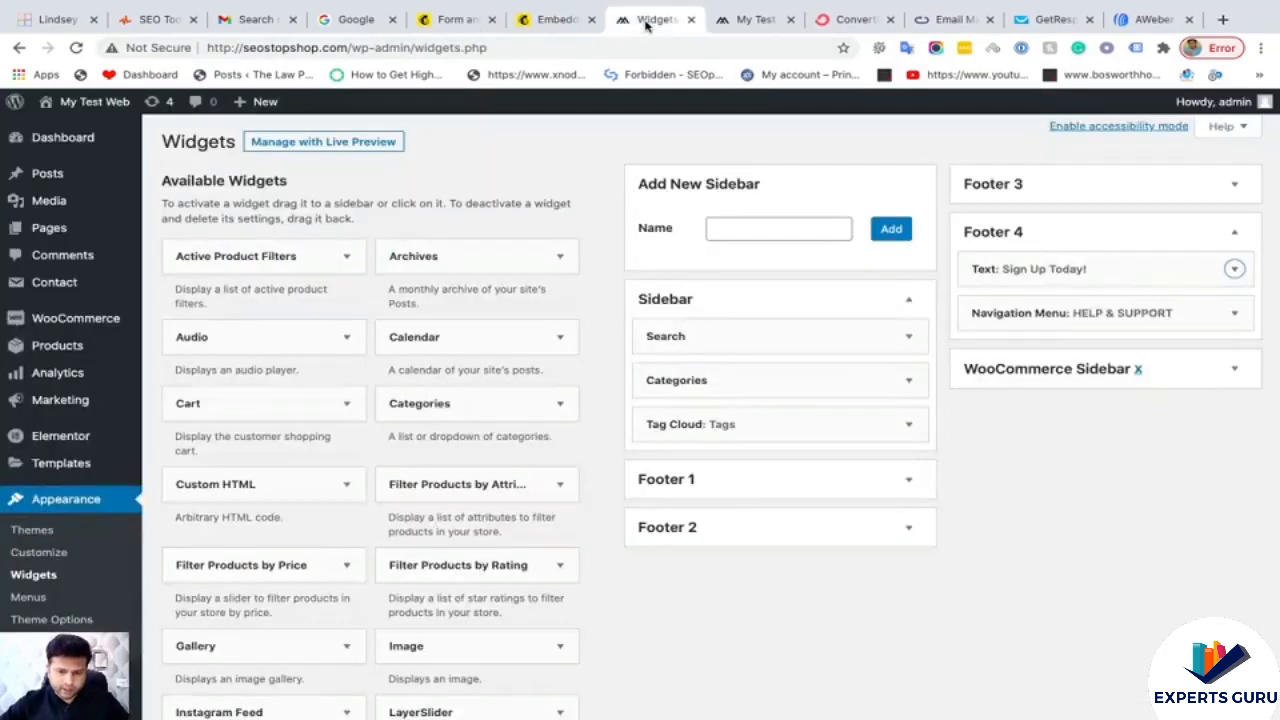
{"action": "left_click", "coordinate": [756, 20]}
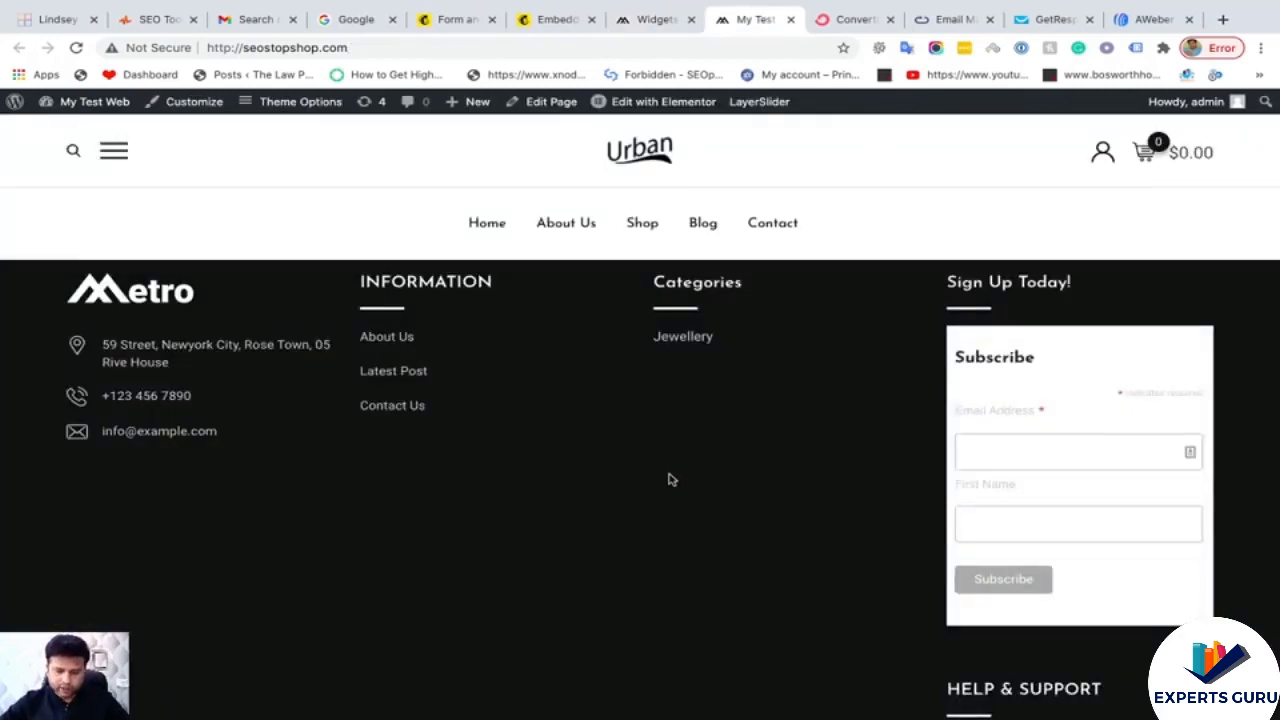
{"action": "right_click", "coordinate": [671, 480]}
{"action": "left_click", "coordinate": [716, 666]}
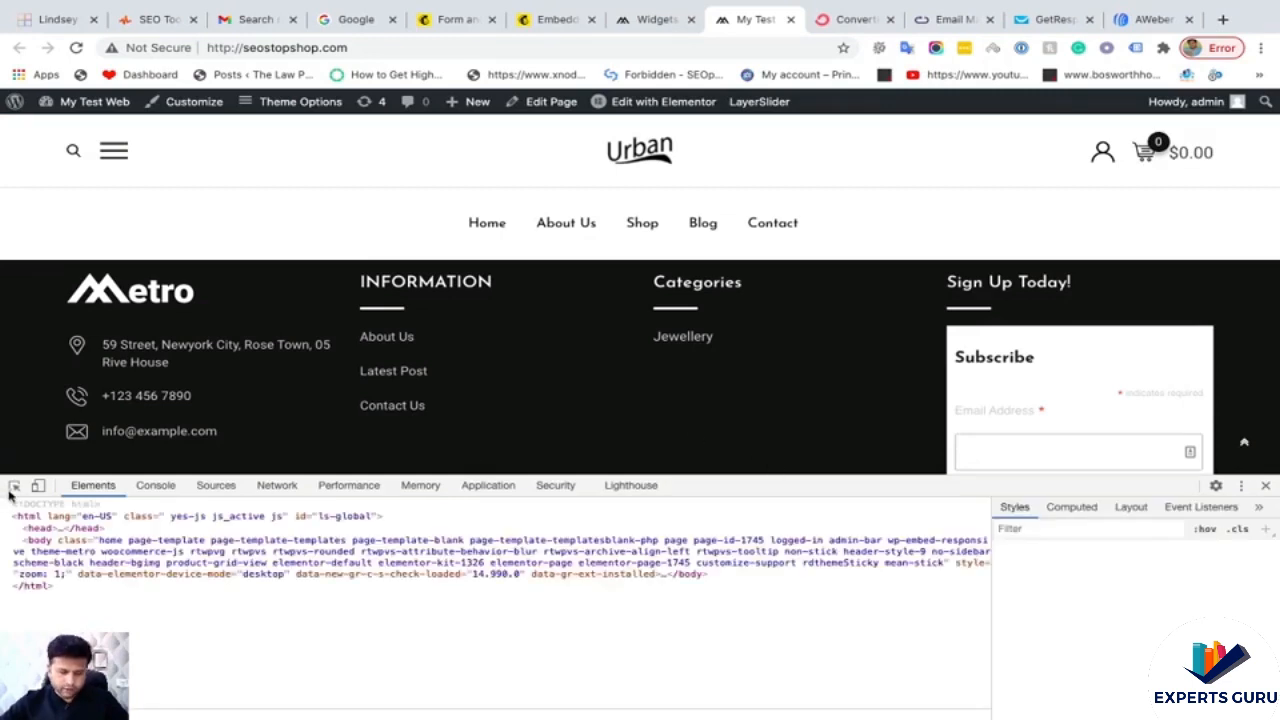
- Select a footer column div, review its Styles rules, then close DevTools
{"action": "left_click", "coordinate": [15, 488]}
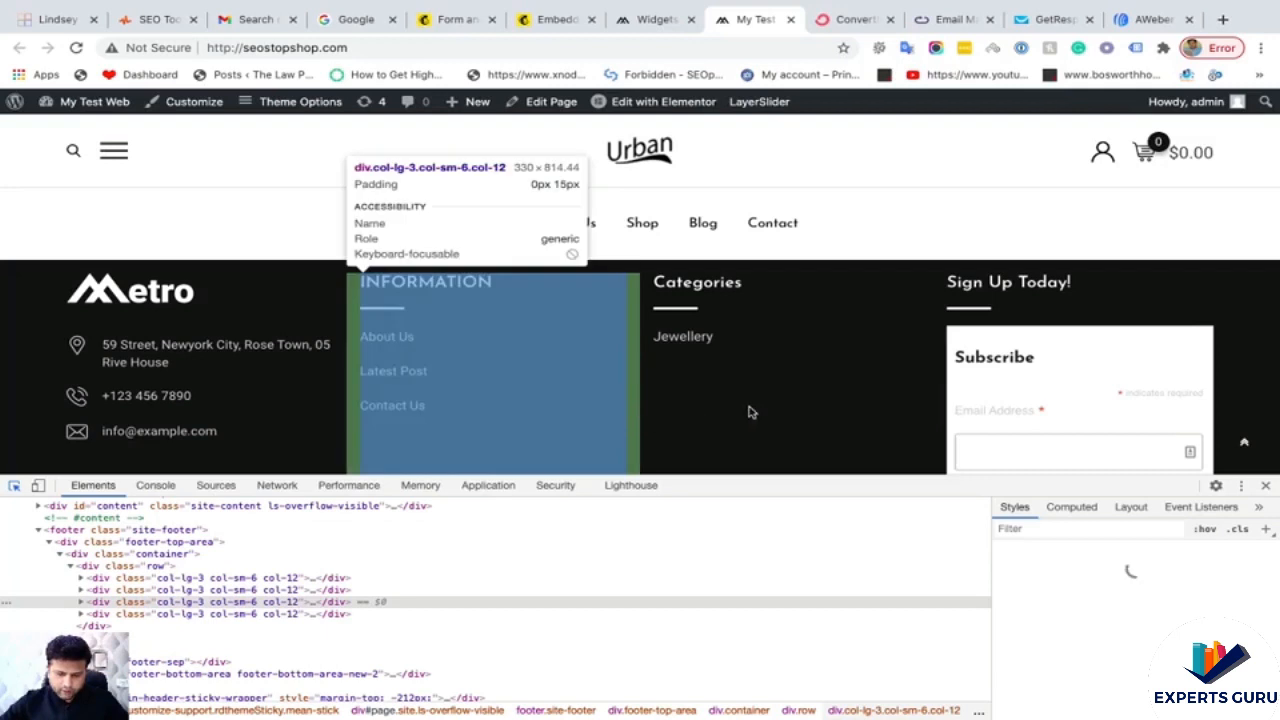
{"action": "left_click", "coordinate": [826, 408]}
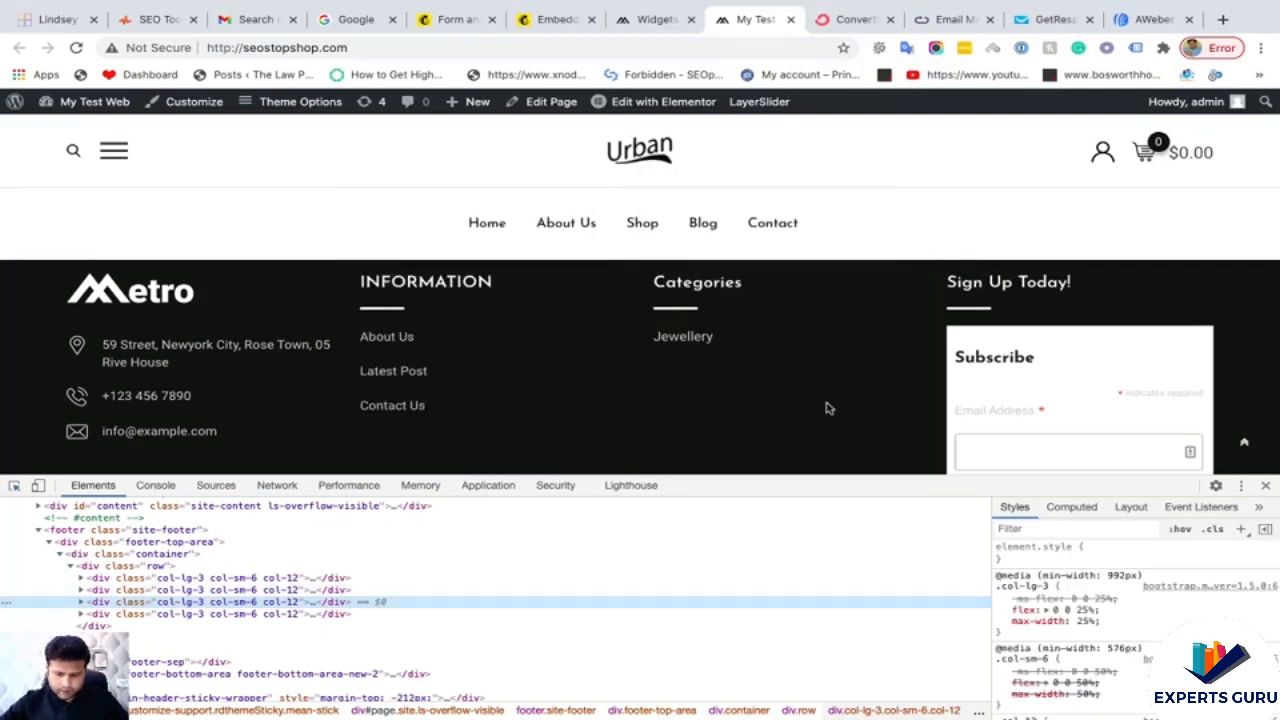
{"action": "scroll", "coordinate": [1112, 594], "scroll_direction": "down", "scroll_amount": 2}
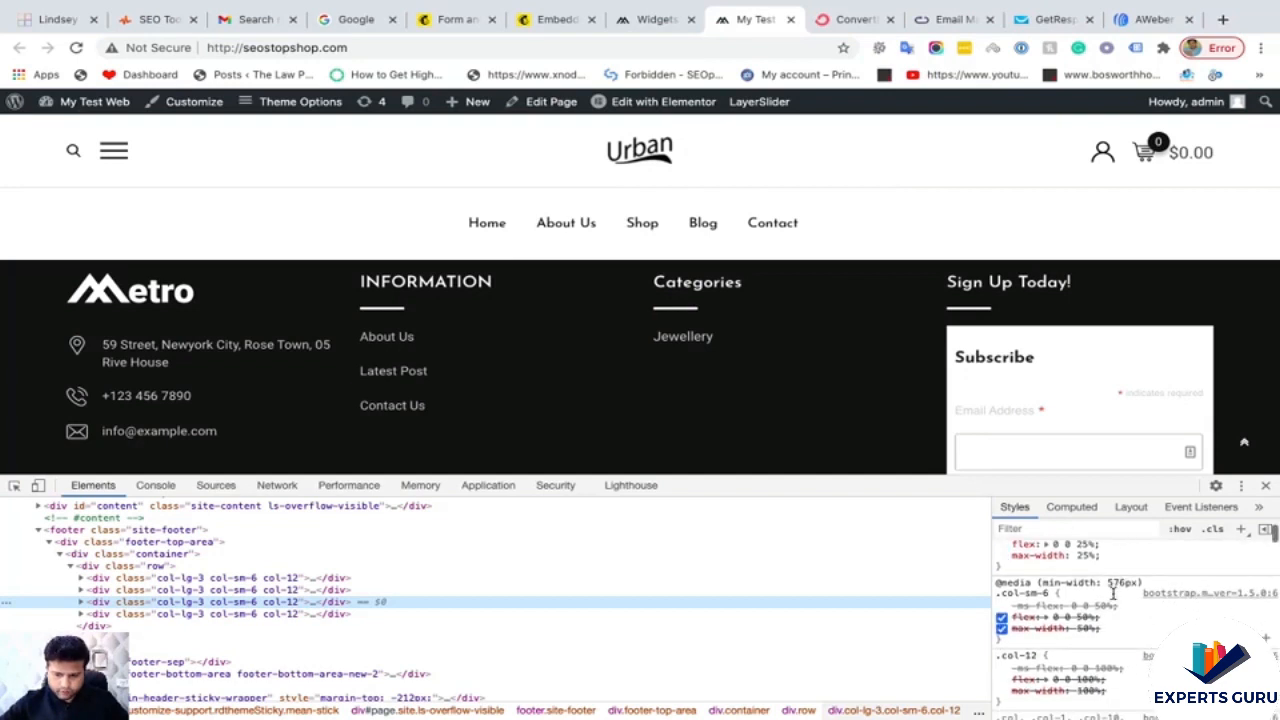
{"action": "left_click", "coordinate": [14, 485]}
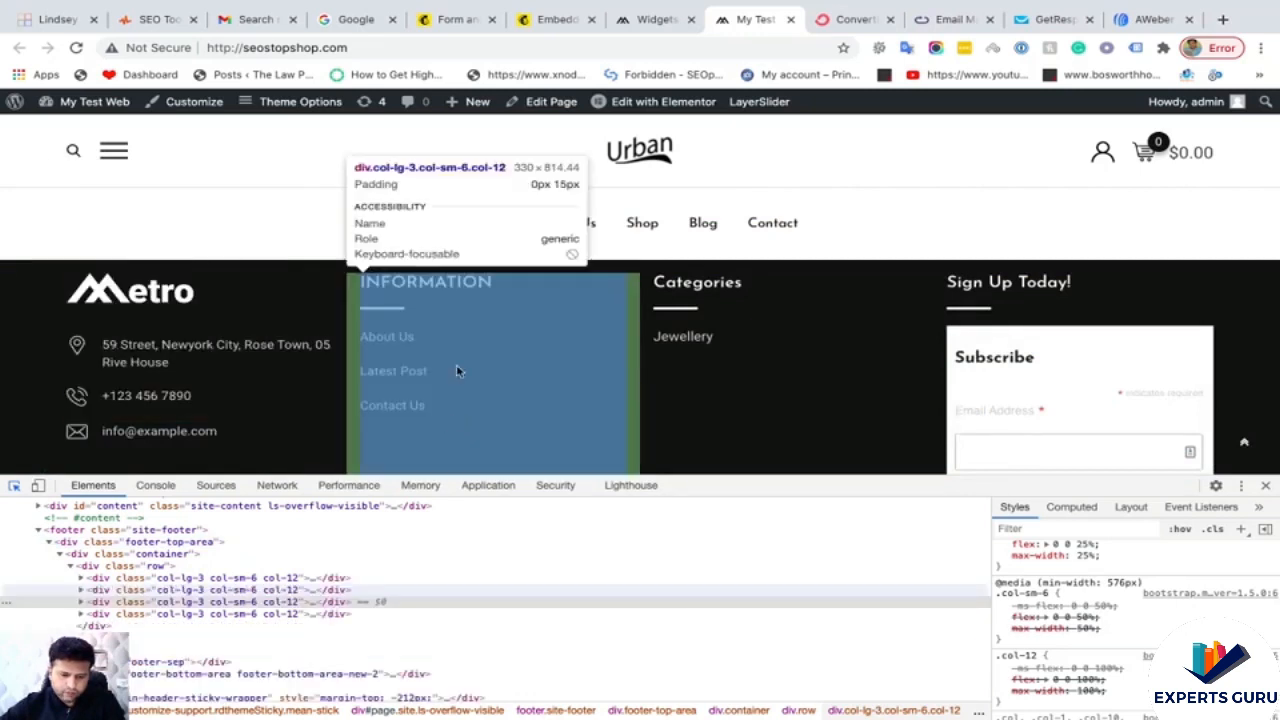
{"action": "left_click", "coordinate": [1266, 486]}
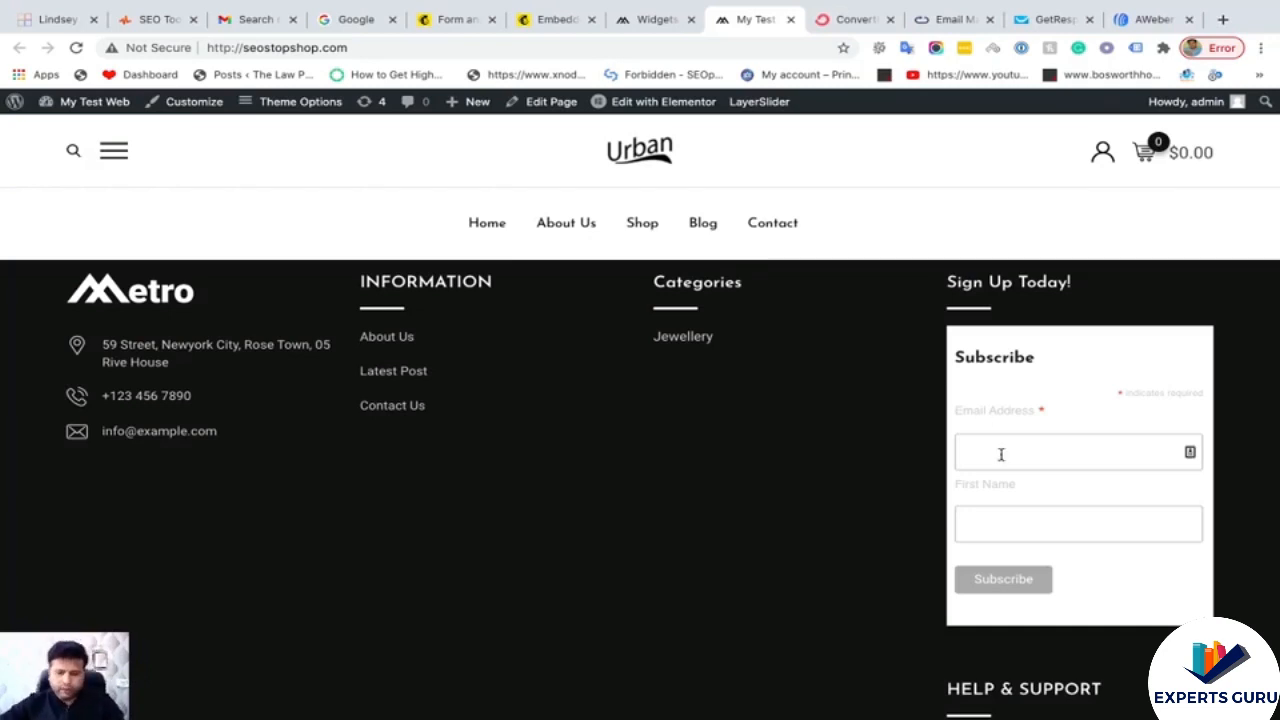
- Scroll the storefront back to the top and return to Mailchimp's Embedded forms code page
{"action": "scroll", "coordinate": [817, 477], "scroll_direction": "up", "scroll_amount": 15}
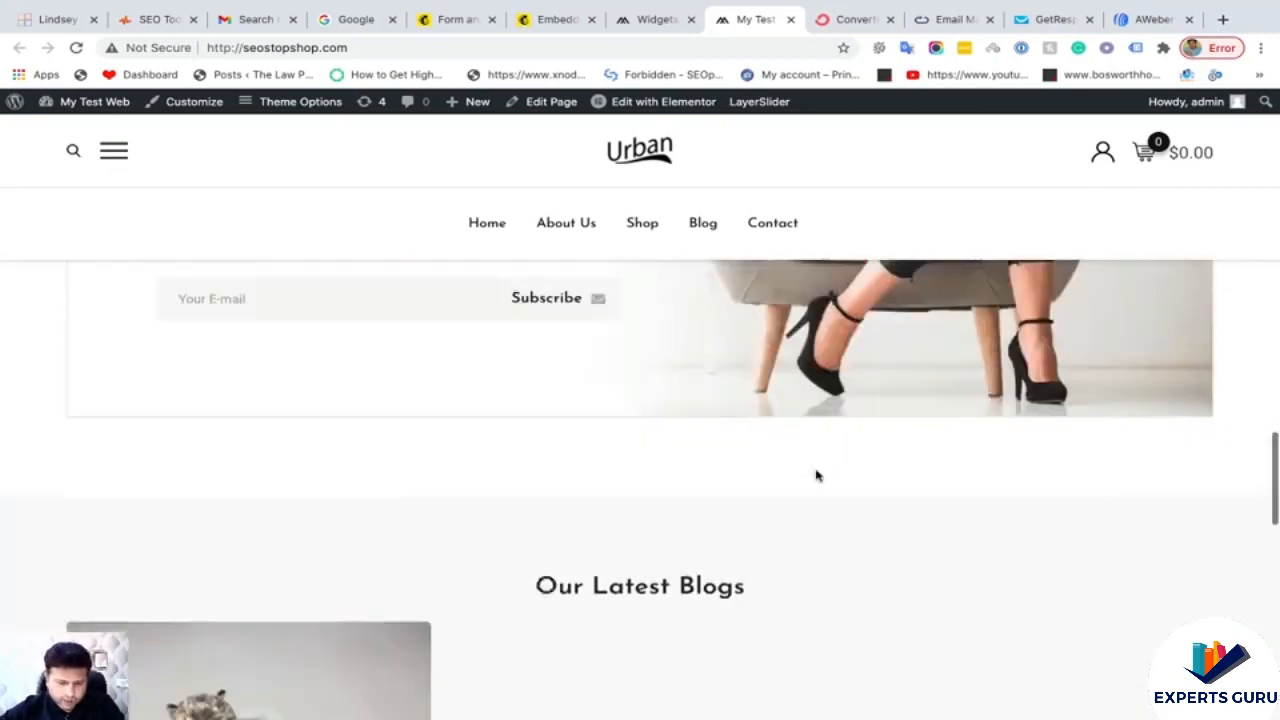
{"action": "scroll", "coordinate": [563, 329], "scroll_direction": "up", "scroll_amount": 10}
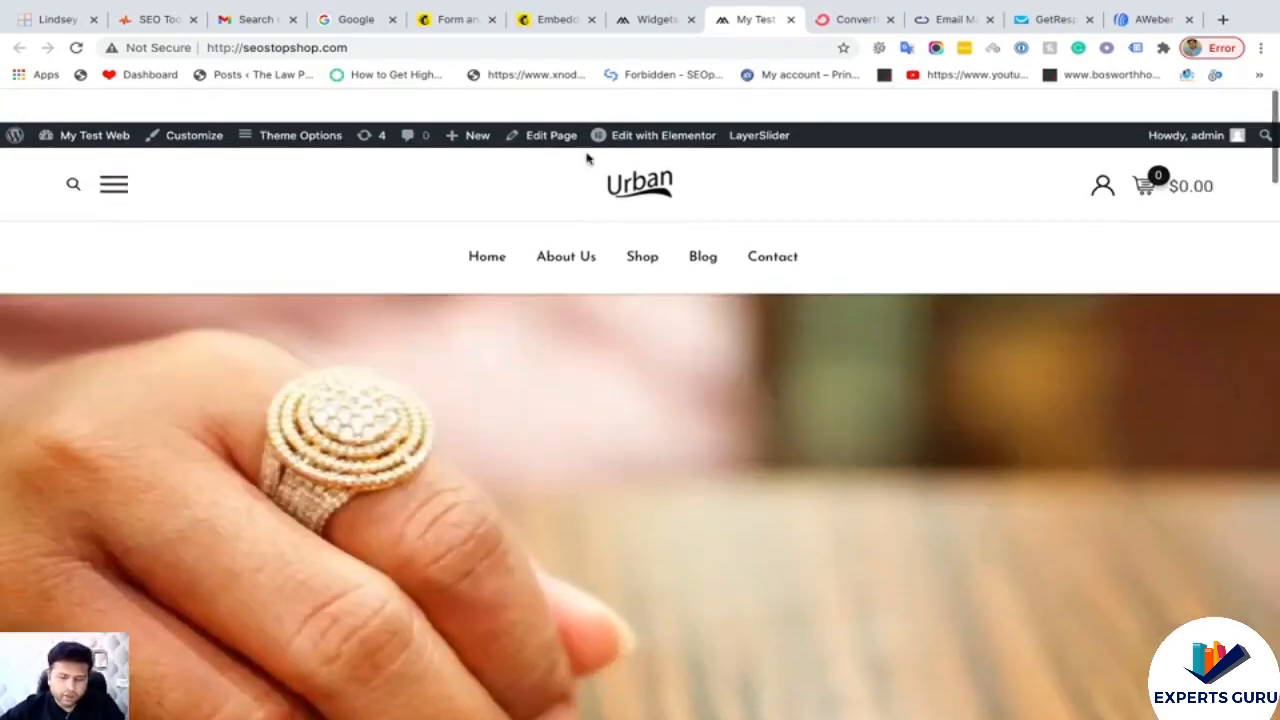
{"action": "left_click", "coordinate": [652, 20]}
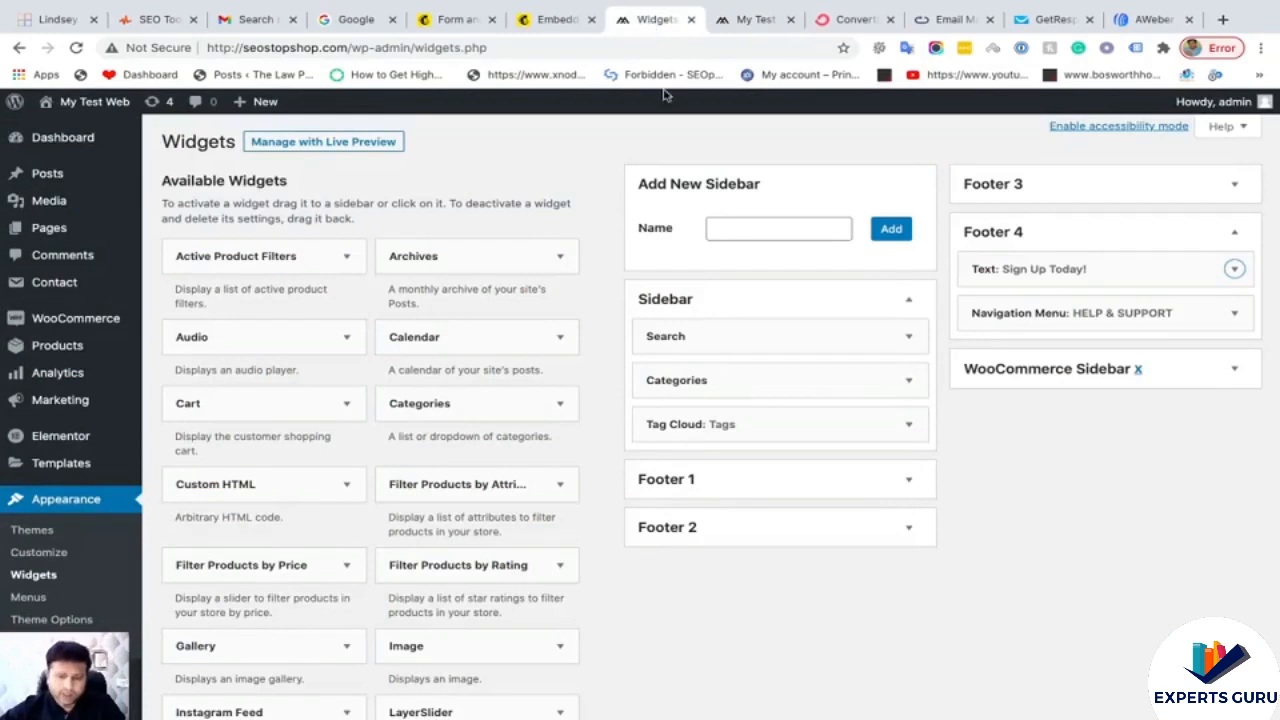
{"action": "left_click", "coordinate": [533, 15]}
{"action": "scroll", "coordinate": [746, 584], "scroll_direction": "down", "scroll_amount": 4}
{"action": "scroll", "coordinate": [746, 586], "scroll_direction": "down", "scroll_amount": 1}
{"action": "scroll", "coordinate": [746, 586], "scroll_direction": "up", "scroll_amount": 1}
- Look over the Form options and embed code, then bring up the storefront homepage
{"action": "scroll", "coordinate": [788, 436], "scroll_direction": "down", "scroll_amount": 2}
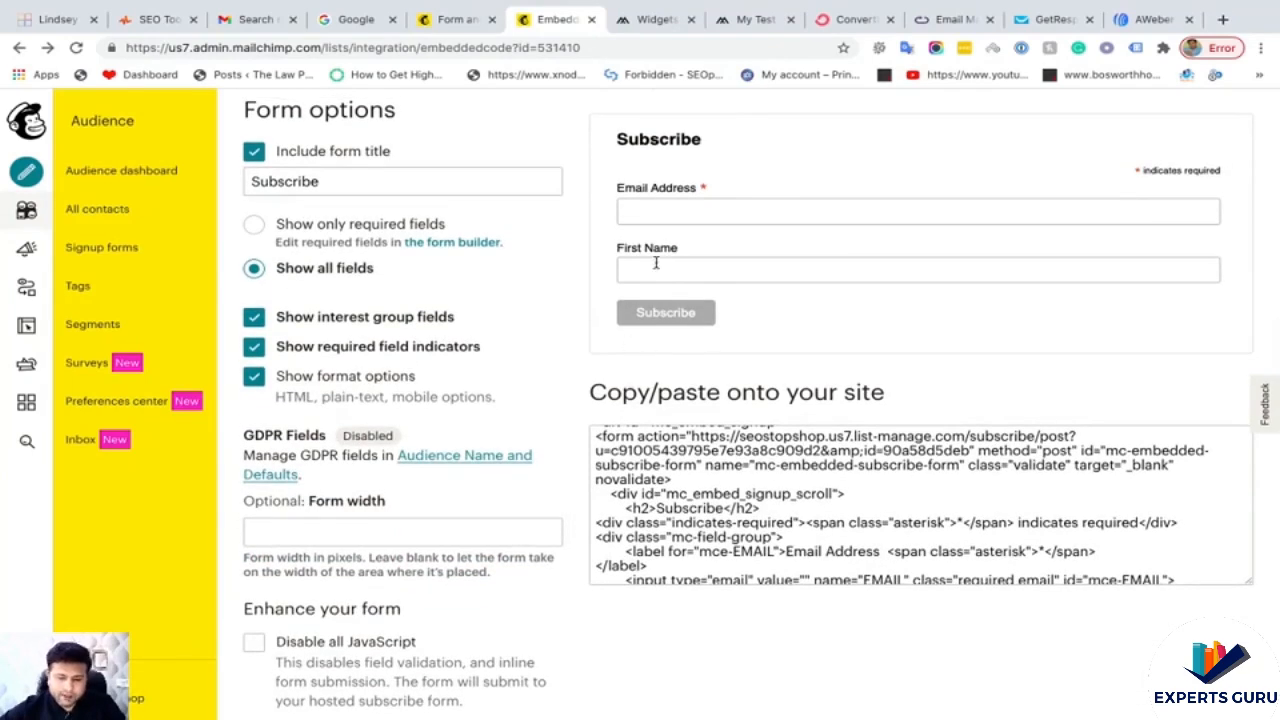
{"action": "scroll", "coordinate": [610, 440], "scroll_direction": "up", "scroll_amount": 1}
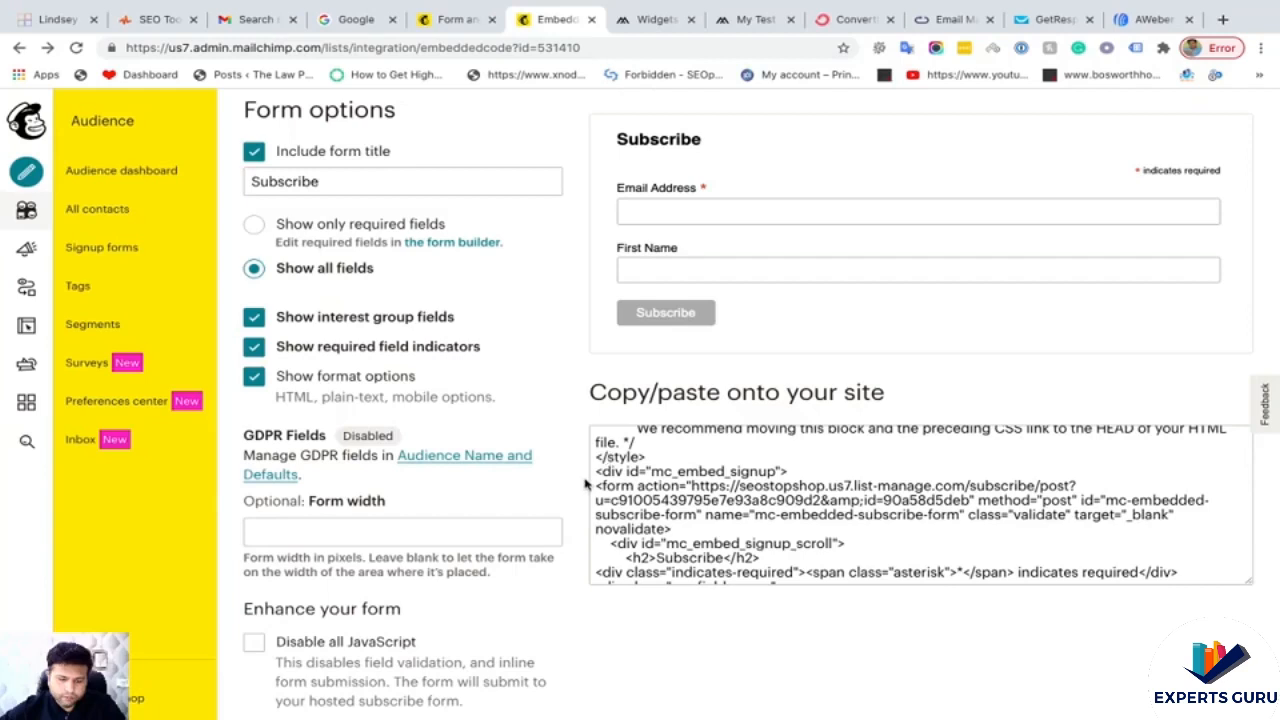
{"action": "scroll", "coordinate": [586, 484], "scroll_direction": "down", "scroll_amount": 2}
{"action": "scroll", "coordinate": [586, 484], "scroll_direction": "up", "scroll_amount": 1}
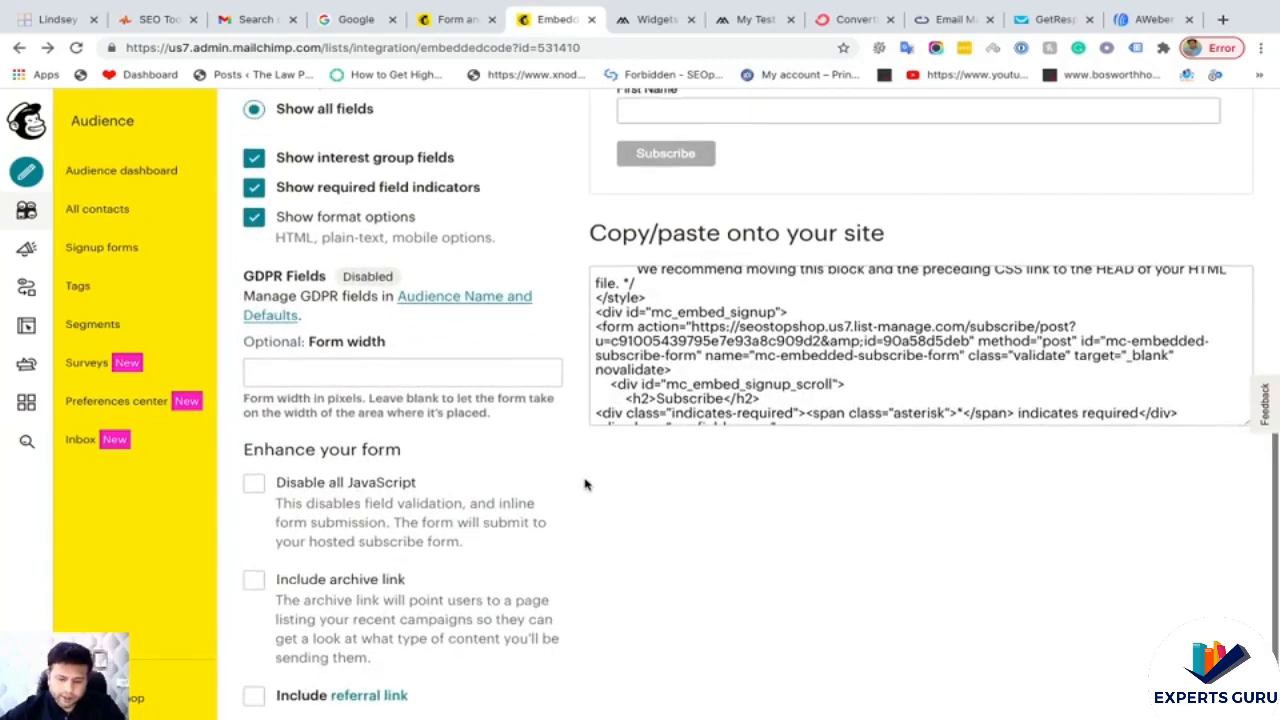
{"action": "scroll", "coordinate": [586, 484], "scroll_direction": "up", "scroll_amount": 2}
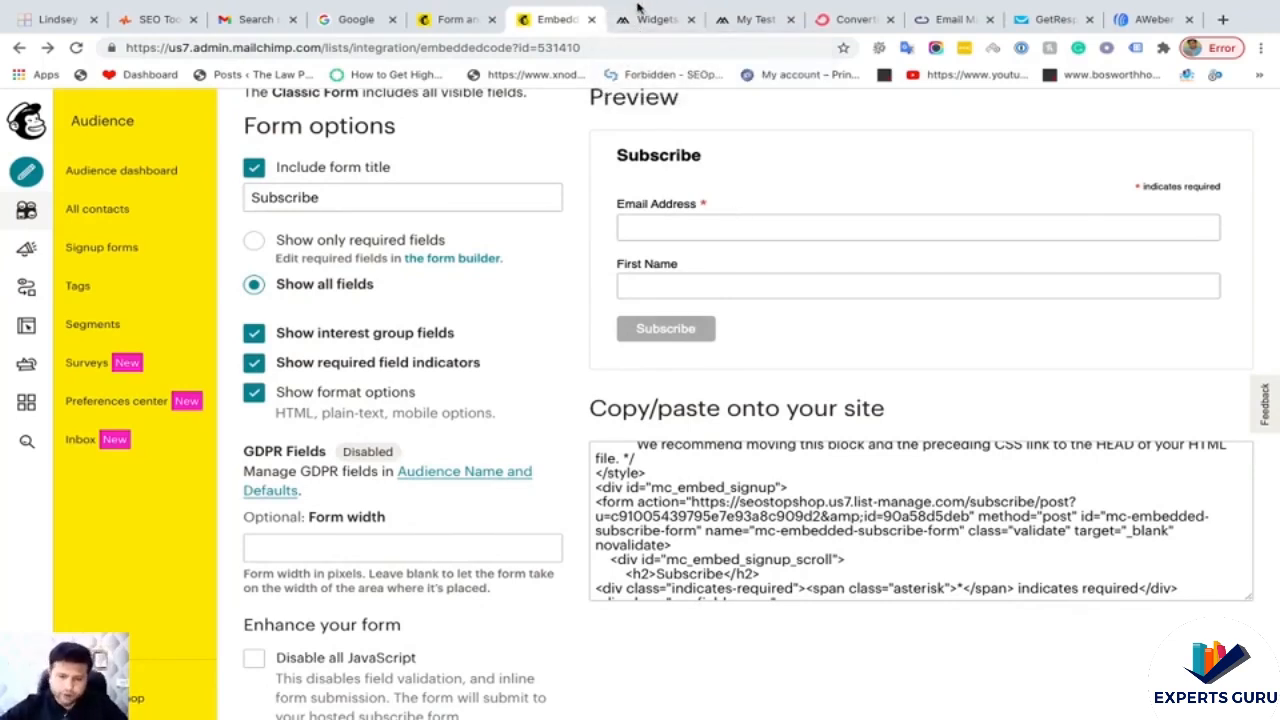
{"action": "left_click", "coordinate": [632, 24]}
{"action": "left_click", "coordinate": [562, 19]}
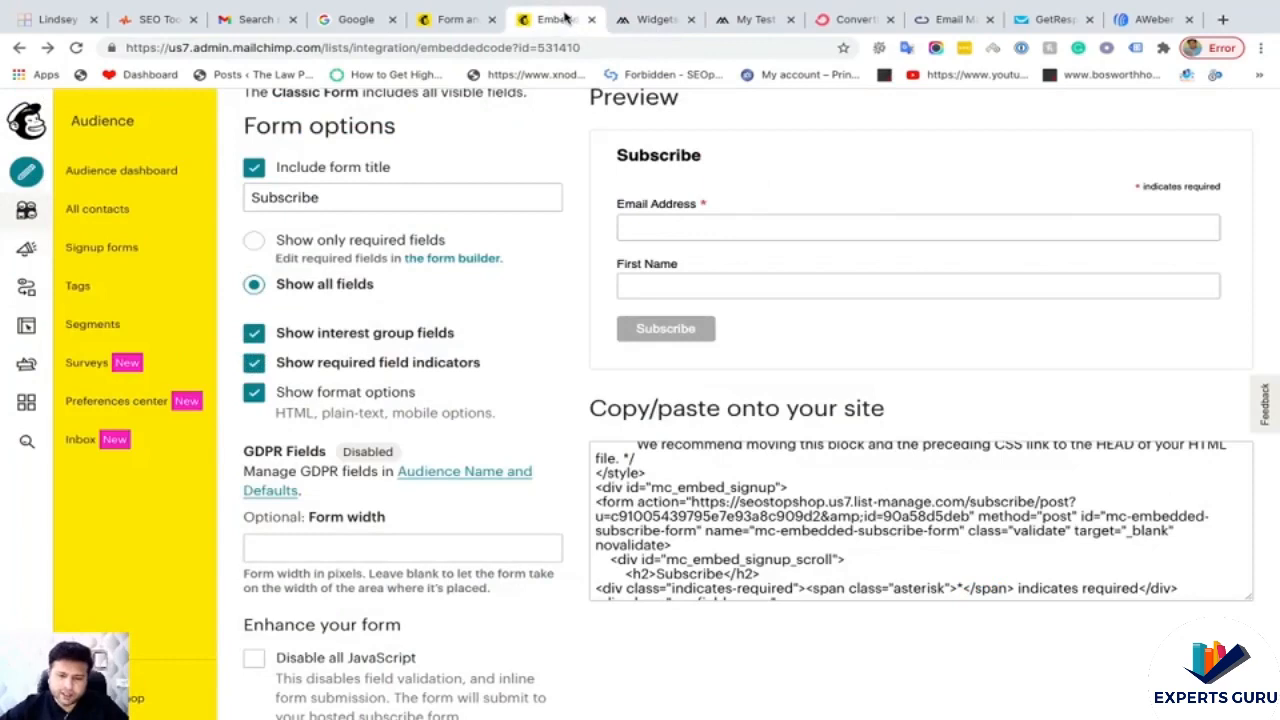
{"action": "left_click", "coordinate": [745, 19]}
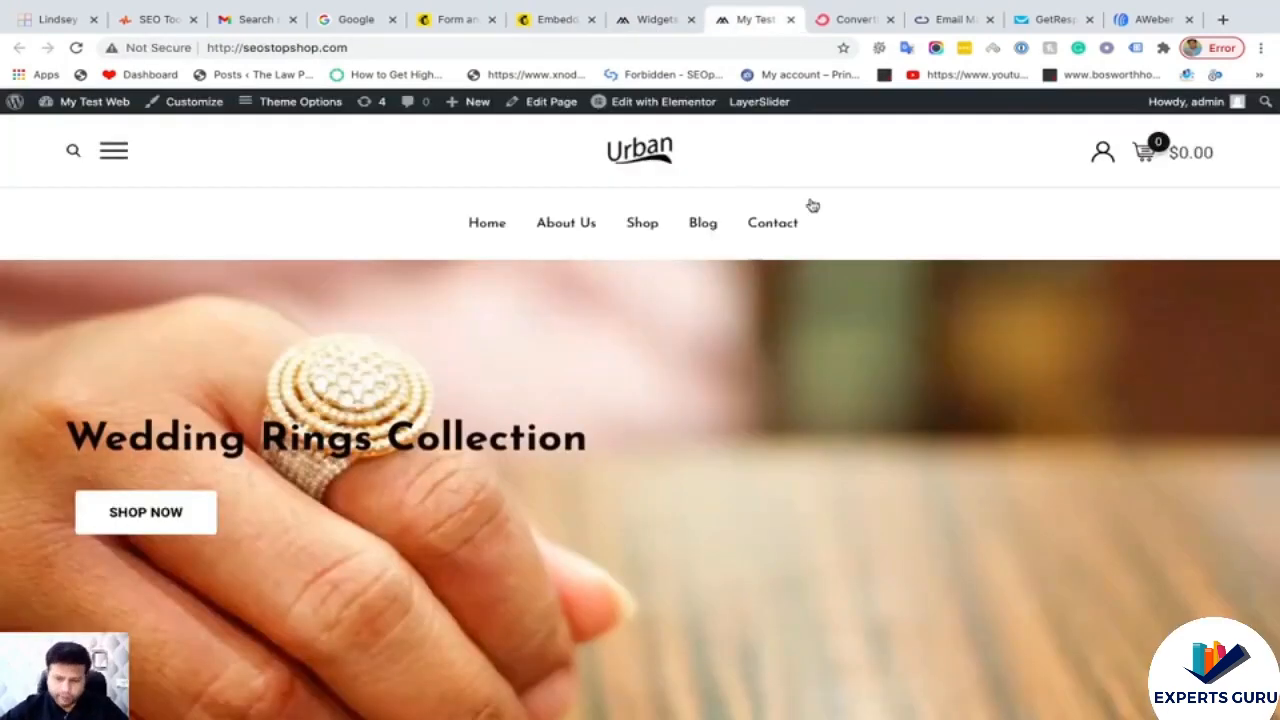
- Submit a test e-mail and first name via the footer form, getting 'Thank you for subscribing!'
{"action": "scroll", "coordinate": [797, 287], "scroll_direction": "down", "scroll_amount": 20}
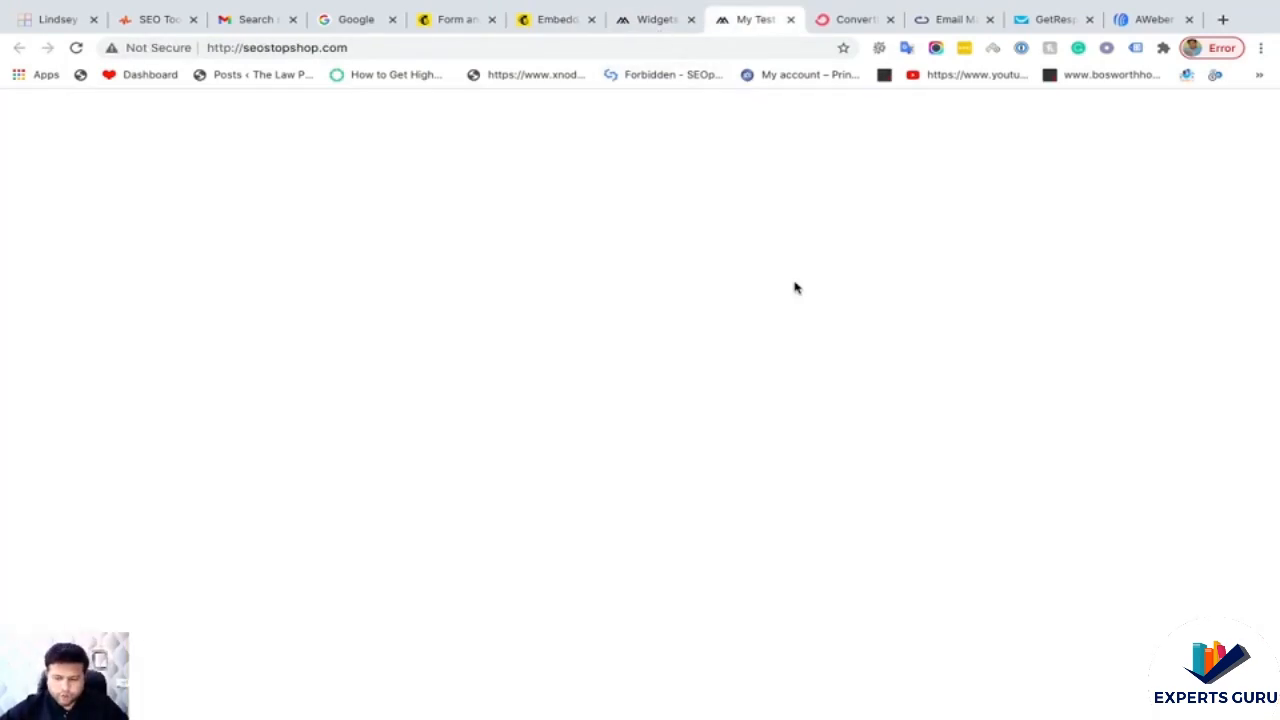
{"action": "scroll", "coordinate": [966, 314], "scroll_direction": "up", "scroll_amount": 3}
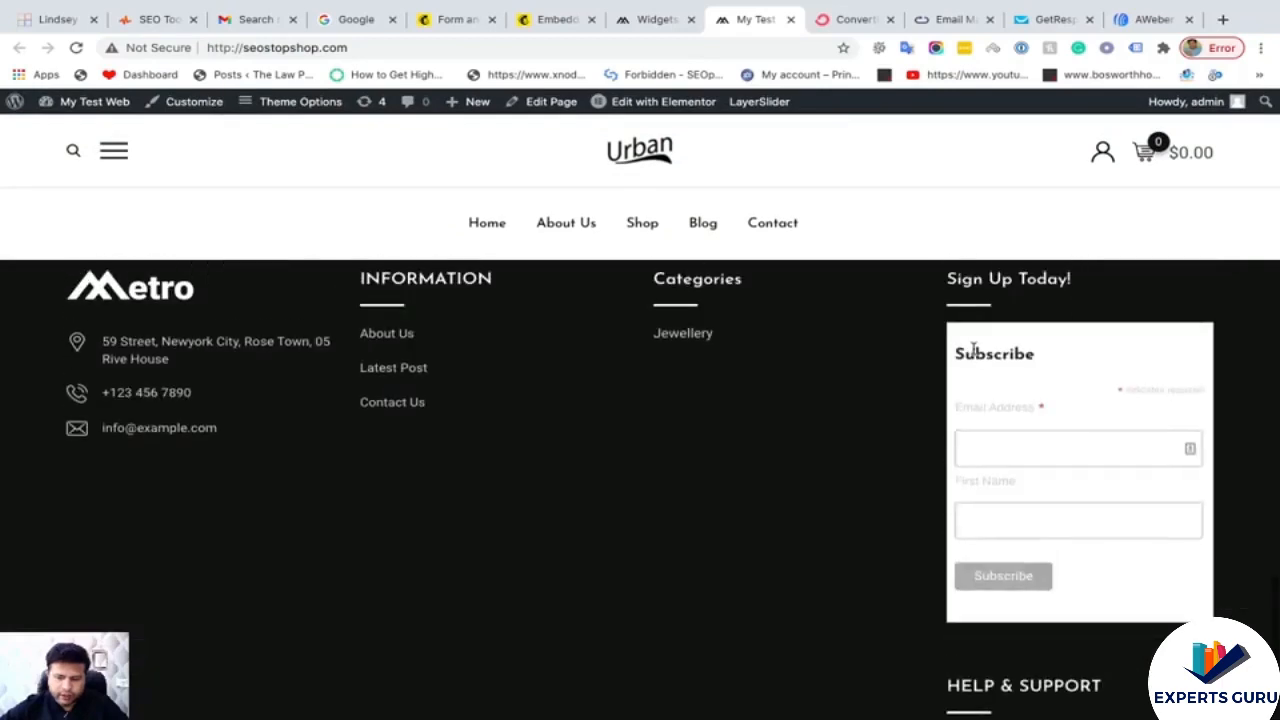
{"action": "left_click", "coordinate": [1000, 457]}
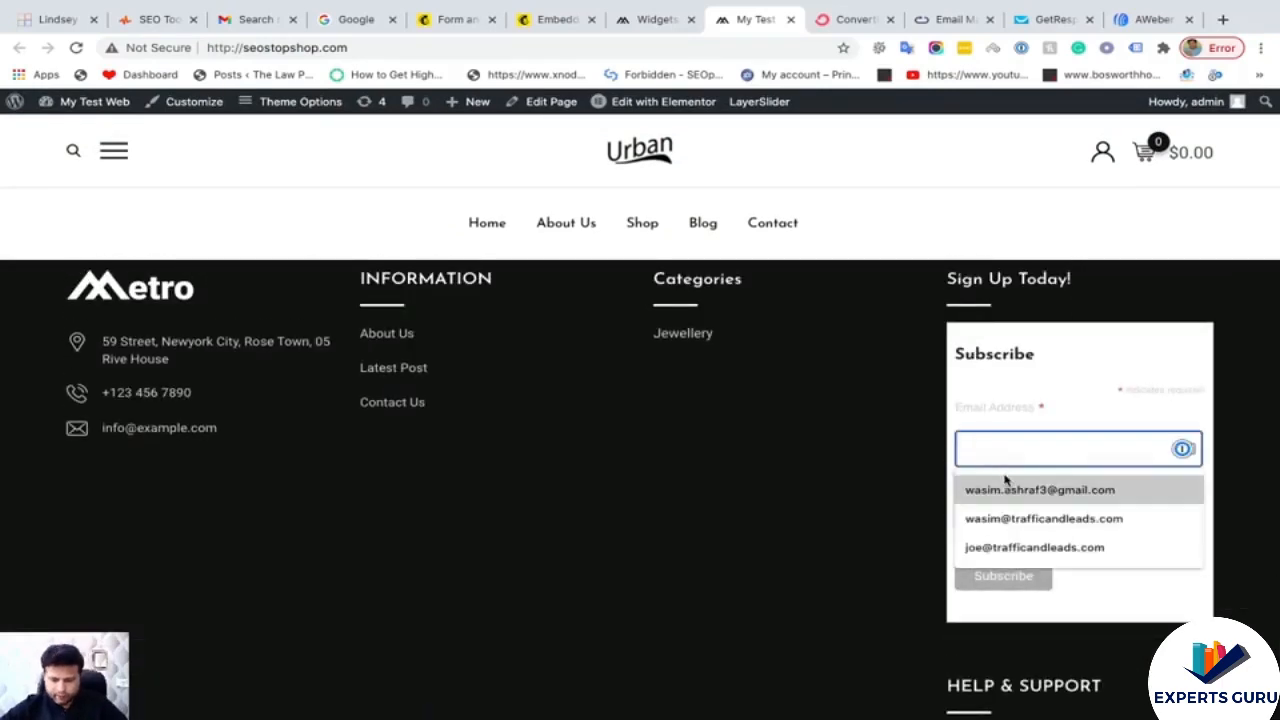
{"action": "left_click", "coordinate": [1006, 490]}
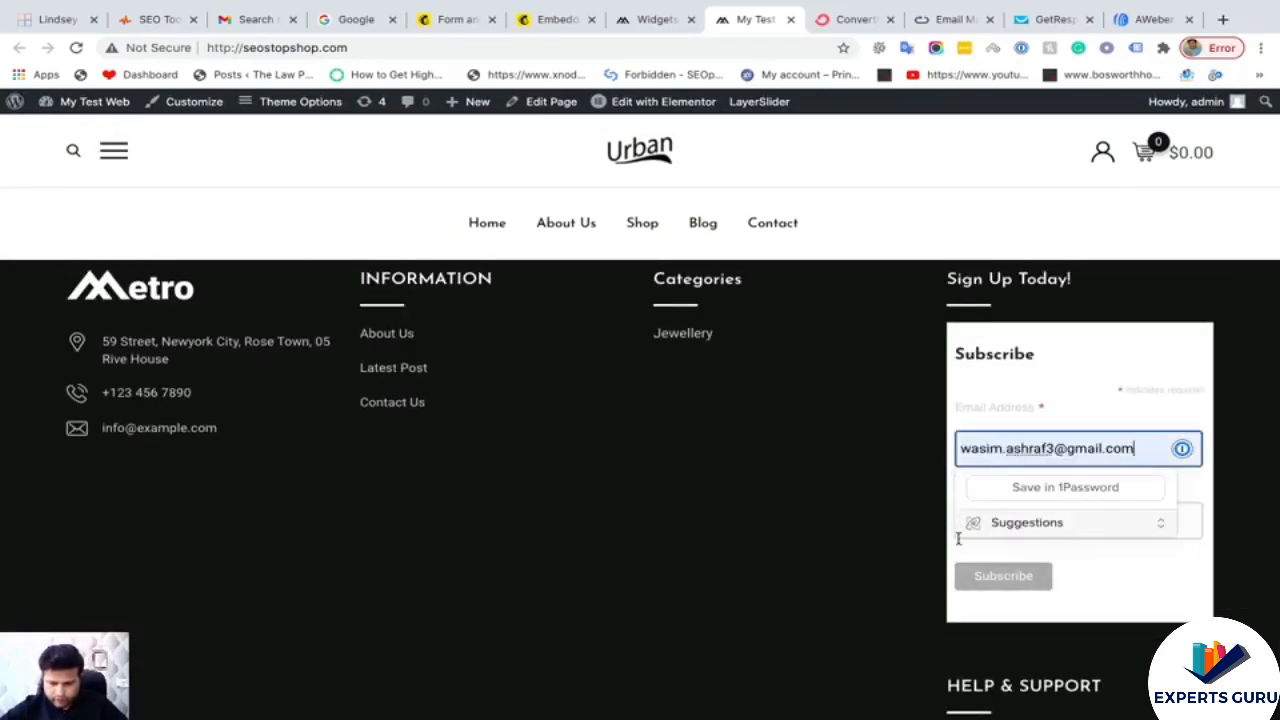
{"action": "left_click", "coordinate": [1040, 516]}
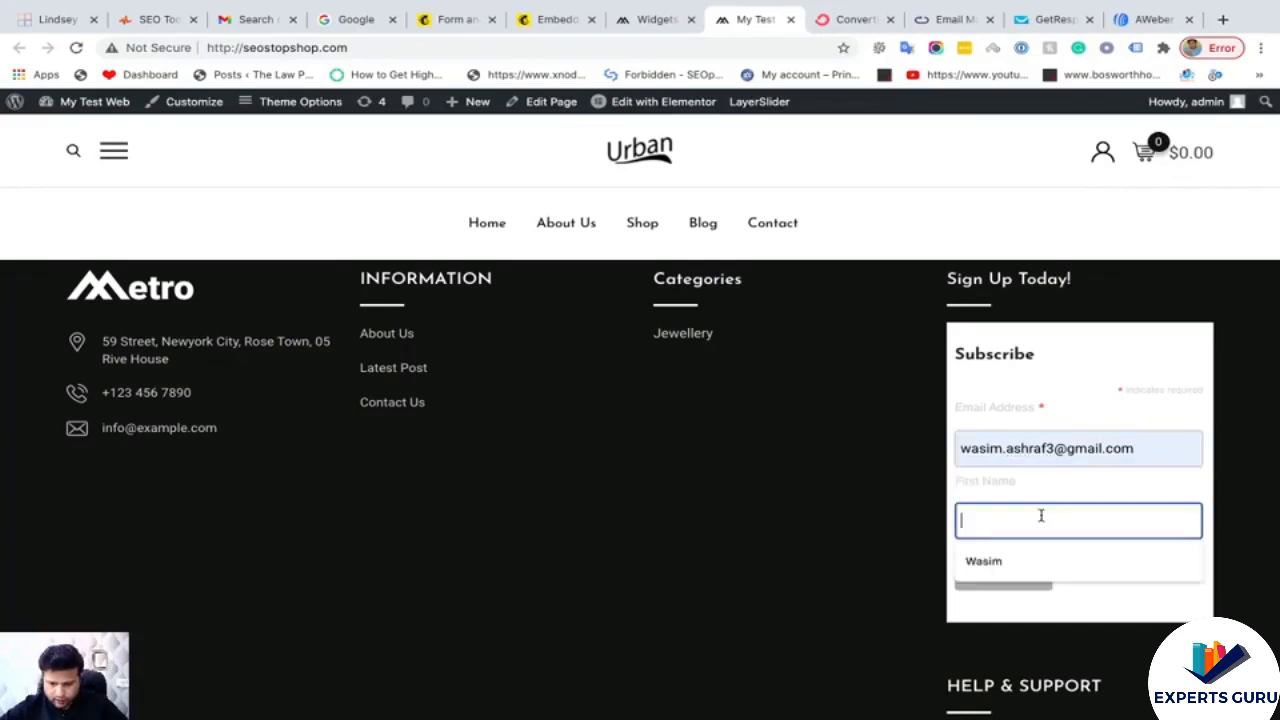
{"action": "left_click", "coordinate": [1013, 558]}
{"action": "left_click", "coordinate": [1010, 586]}
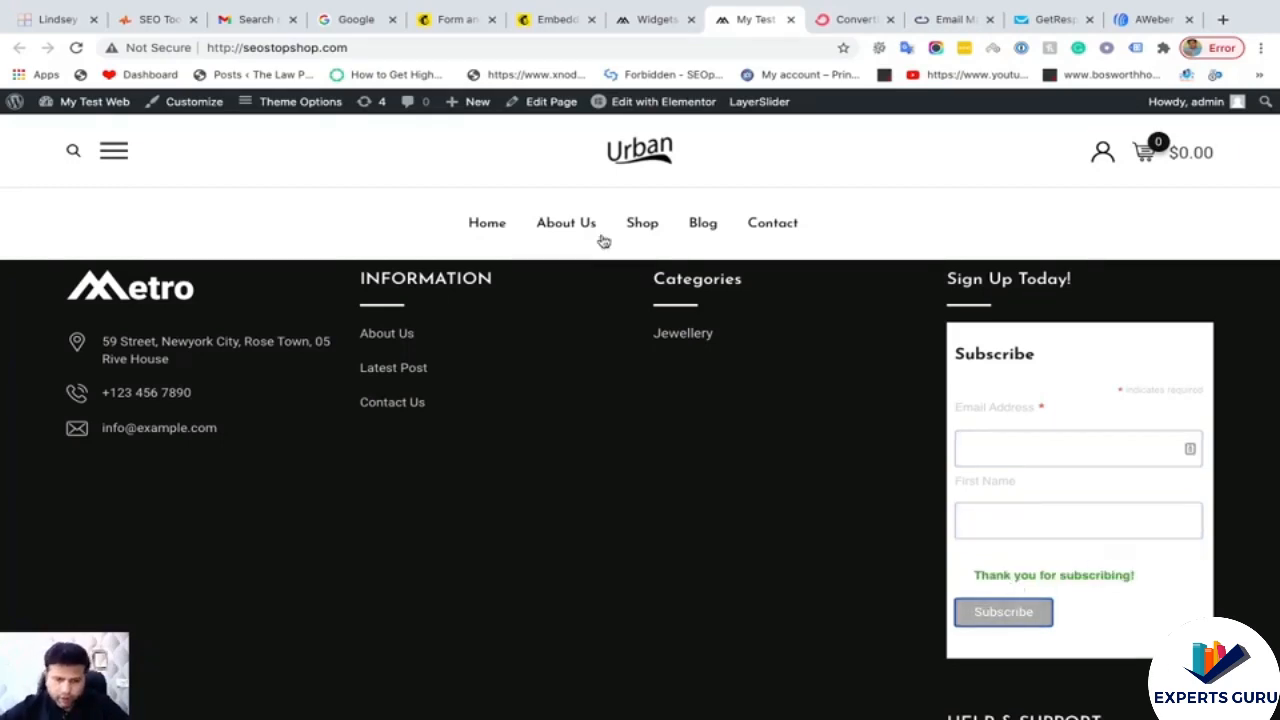
{"action": "left_click", "coordinate": [648, 25]}
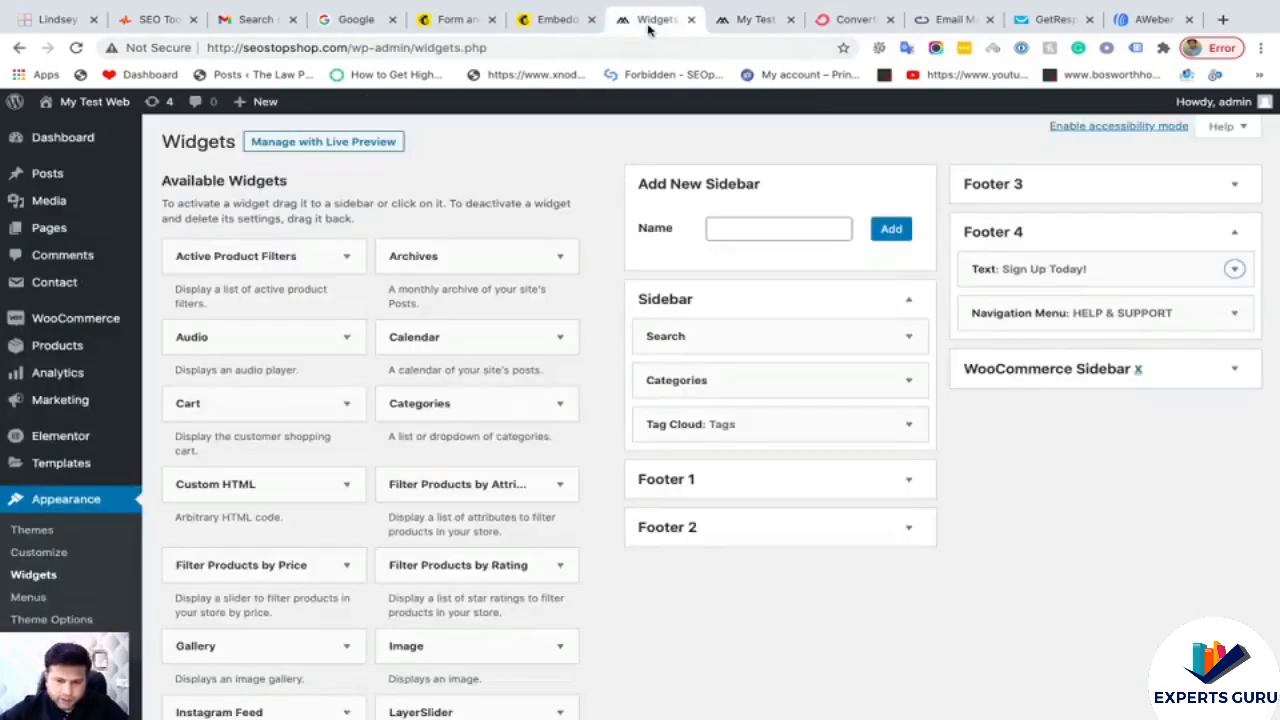
- Open the Seo Stop Shop audience's All contacts list, showing 2 subscribers with the newest from Embed Form
{"action": "left_click", "coordinate": [548, 24]}
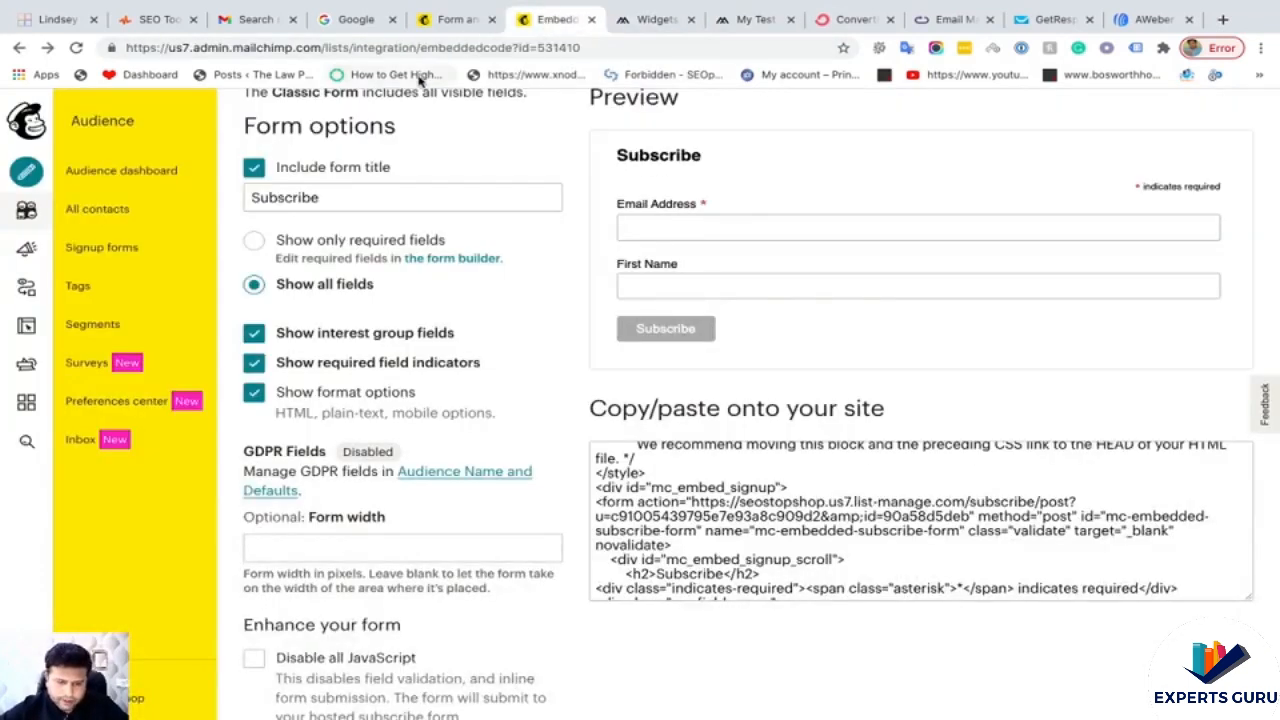
{"action": "scroll", "coordinate": [447, 105], "scroll_direction": "up", "scroll_amount": 1}
{"action": "scroll", "coordinate": [447, 105], "scroll_direction": "up", "scroll_amount": 3}
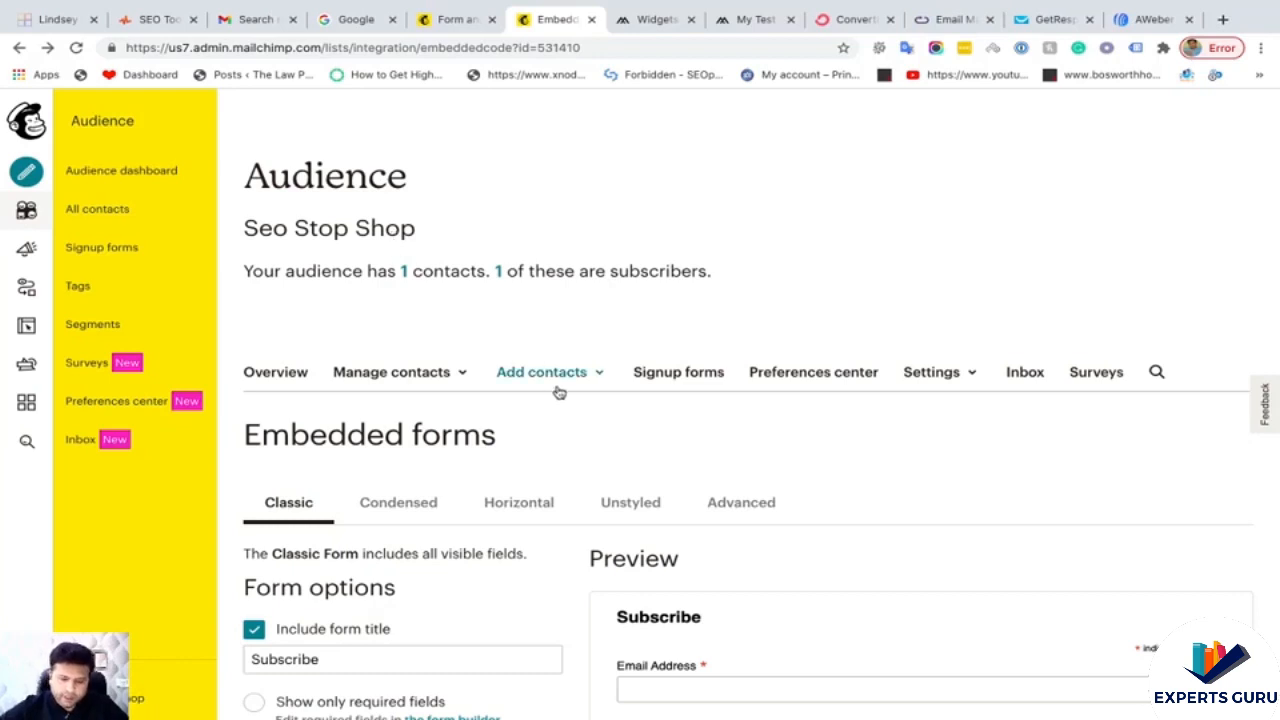
{"action": "left_click", "coordinate": [297, 372]}
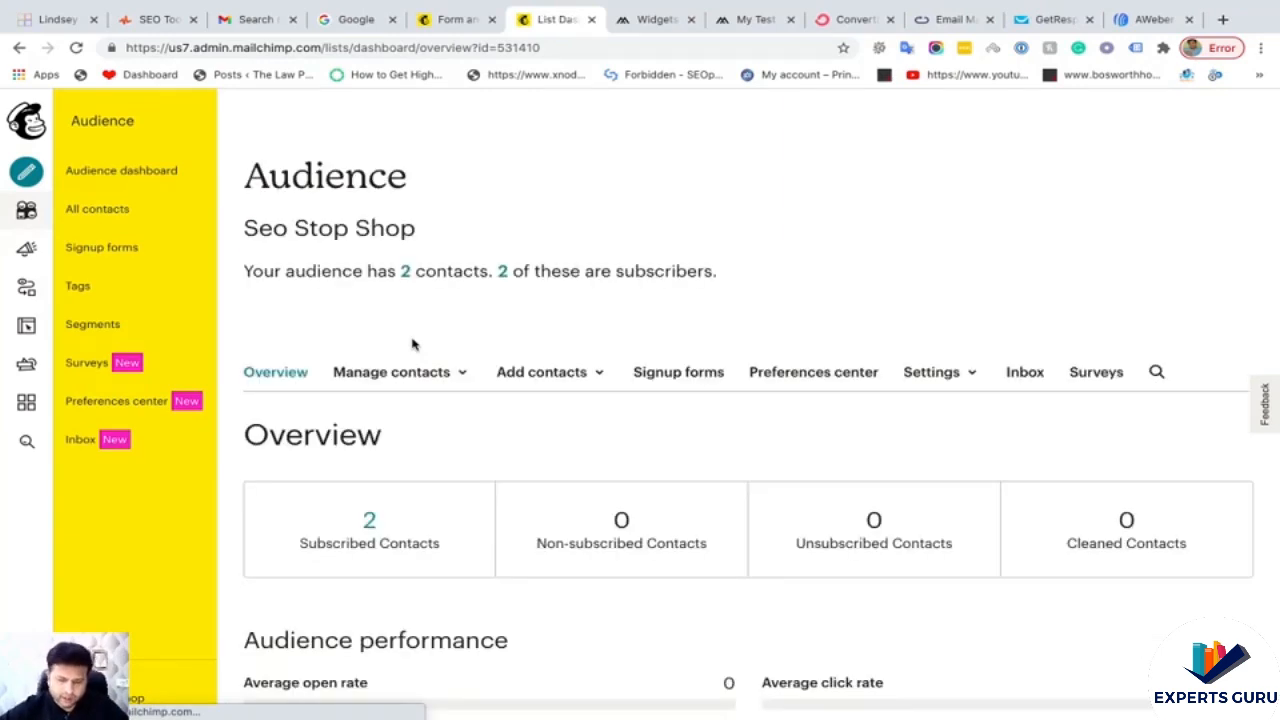
{"action": "scroll", "coordinate": [430, 390], "scroll_direction": "down", "scroll_amount": 2}
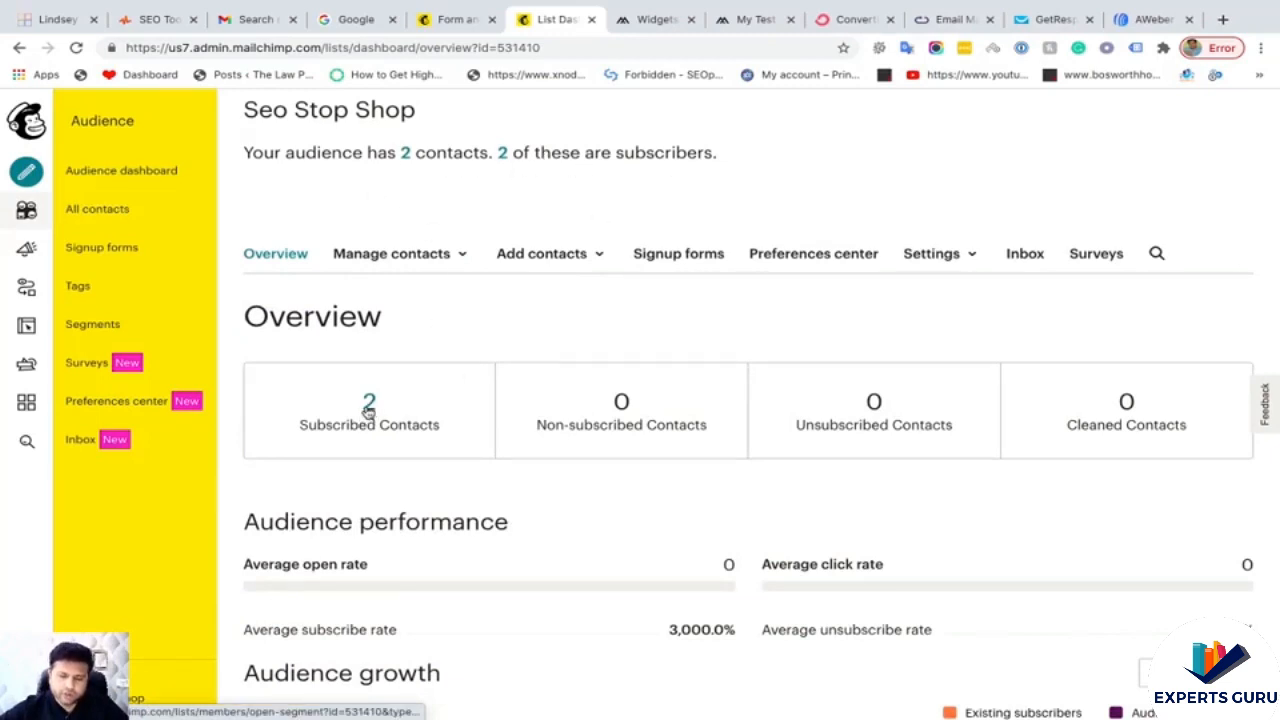
{"action": "scroll", "coordinate": [491, 432], "scroll_direction": "down", "scroll_amount": 1}
{"action": "scroll", "coordinate": [491, 432], "scroll_direction": "up", "scroll_amount": 3}
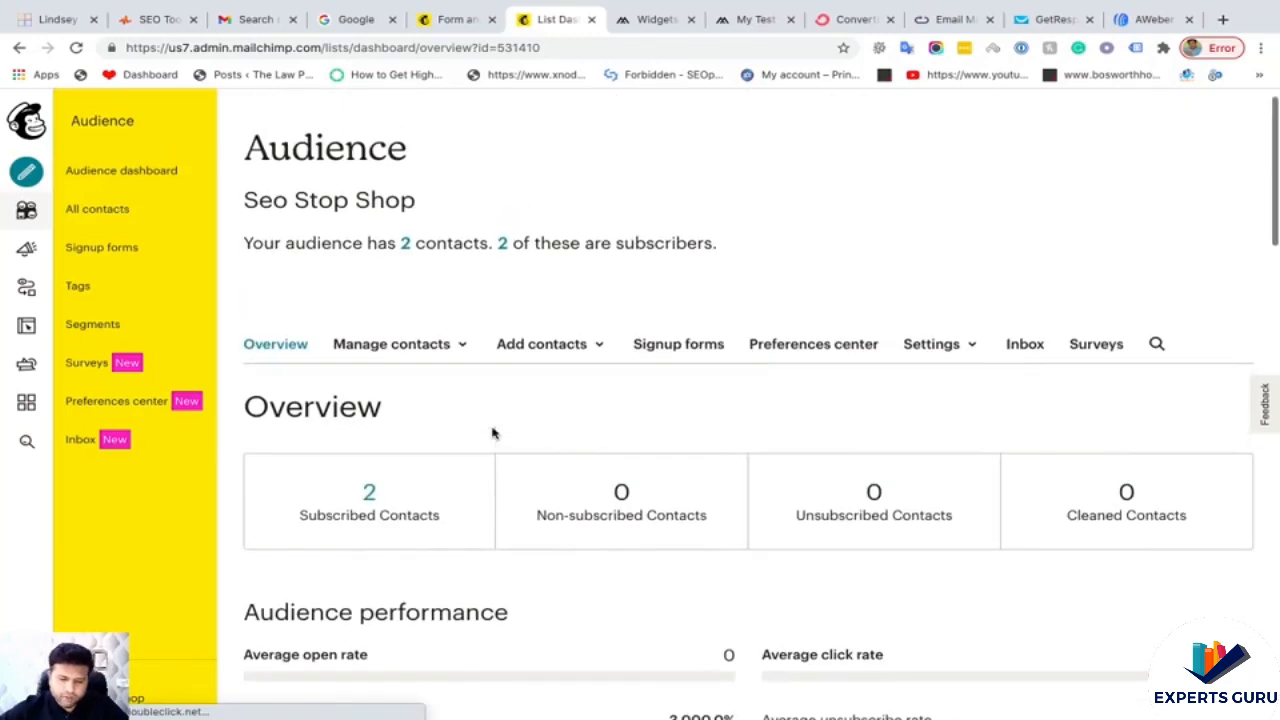
{"action": "left_click", "coordinate": [406, 246]}
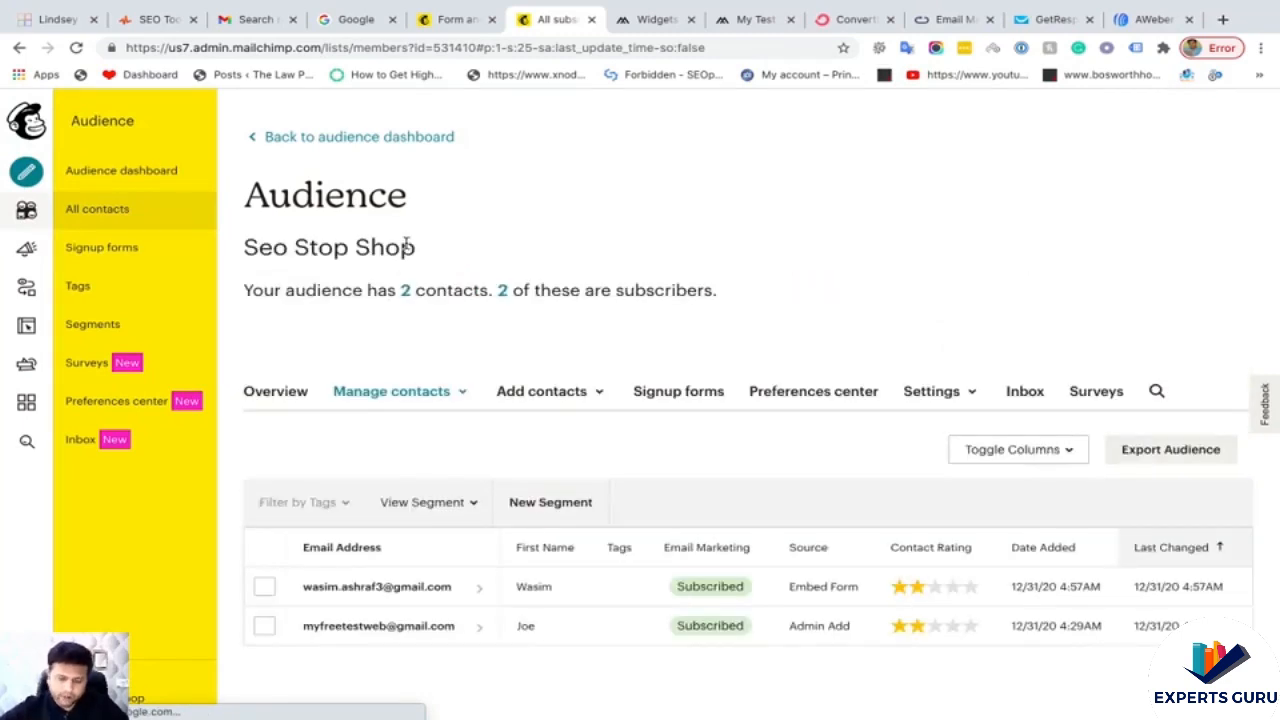
{"action": "scroll", "coordinate": [441, 484], "scroll_direction": "down", "scroll_amount": 1}
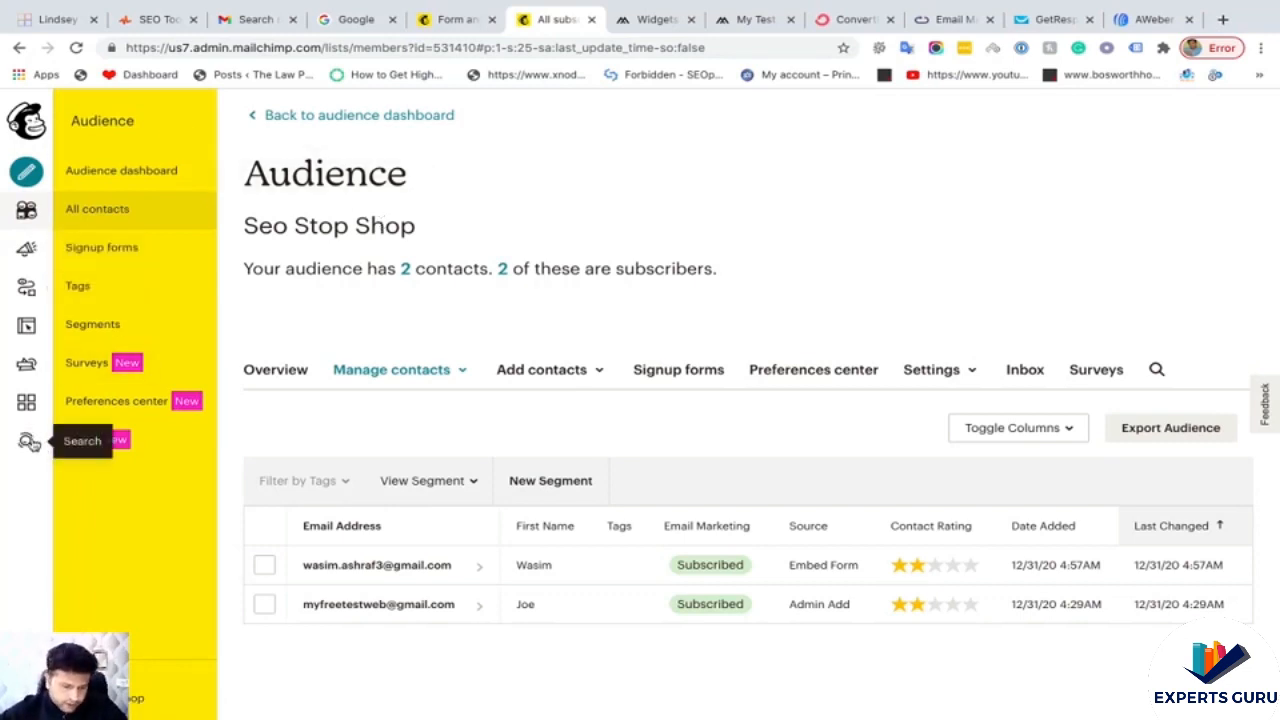
- Find the WordPress card under Website Builder in Integrations and open its setup for seostopshop.com
{"action": "left_click", "coordinate": [27, 403]}
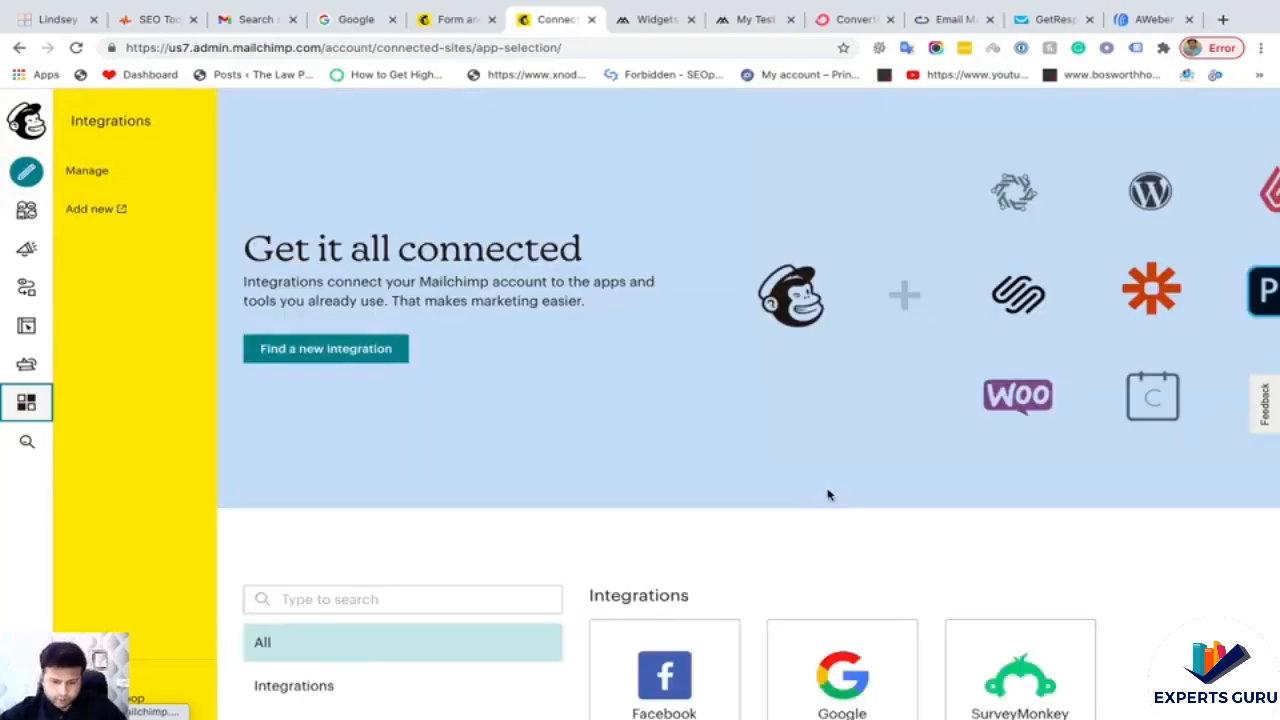
{"action": "scroll", "coordinate": [666, 463], "scroll_direction": "down", "scroll_amount": 4}
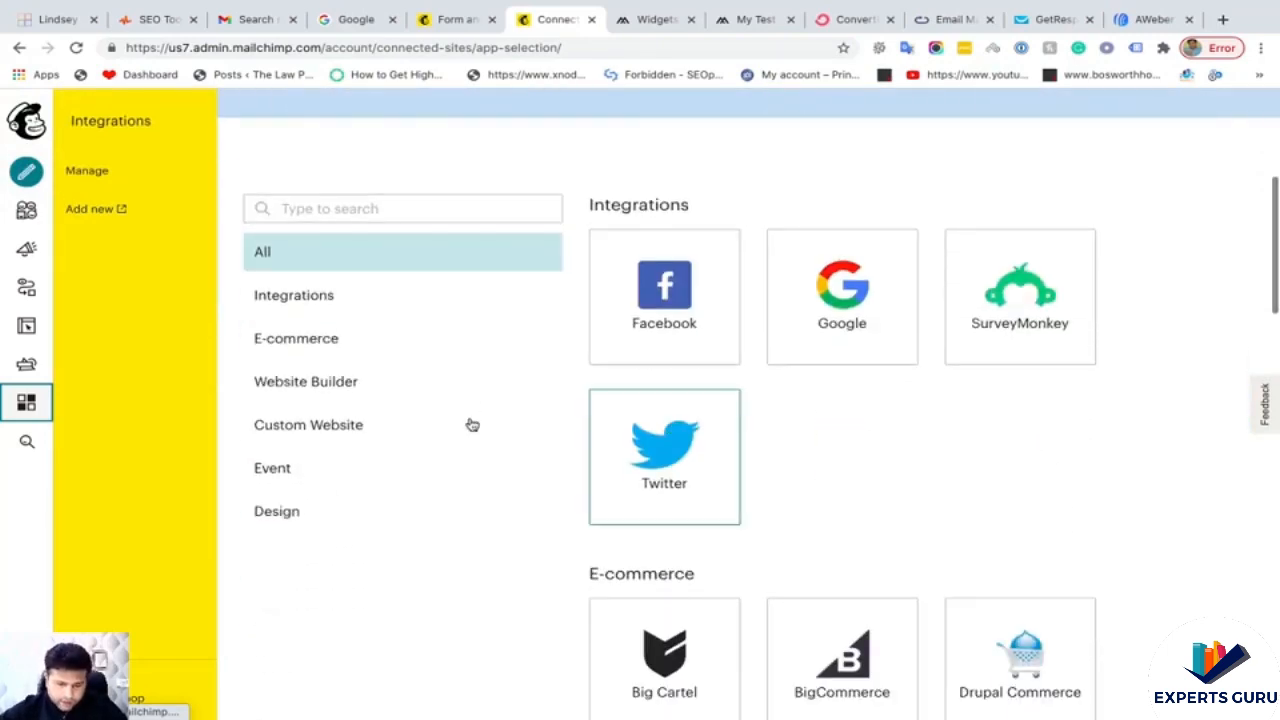
{"action": "scroll", "coordinate": [857, 468], "scroll_direction": "down", "scroll_amount": 7}
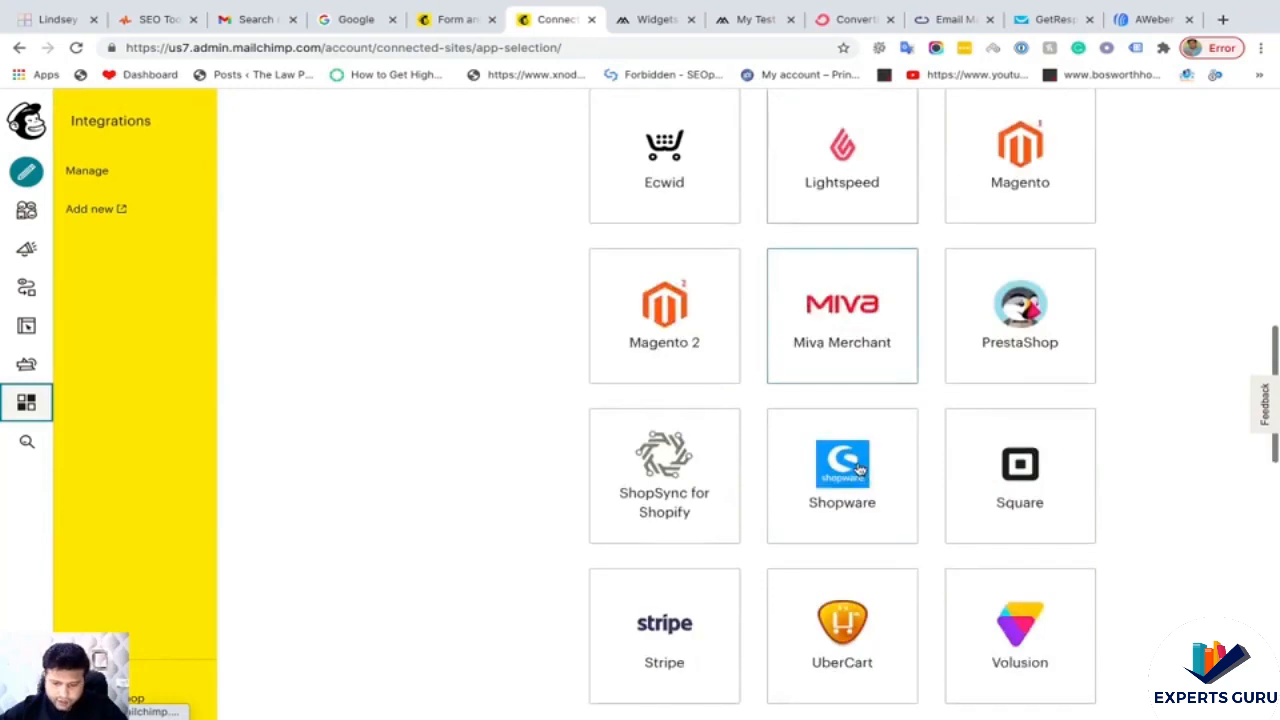
{"action": "scroll", "coordinate": [857, 468], "scroll_direction": "down", "scroll_amount": 3}
{"action": "scroll", "coordinate": [846, 563], "scroll_direction": "down", "scroll_amount": 3}
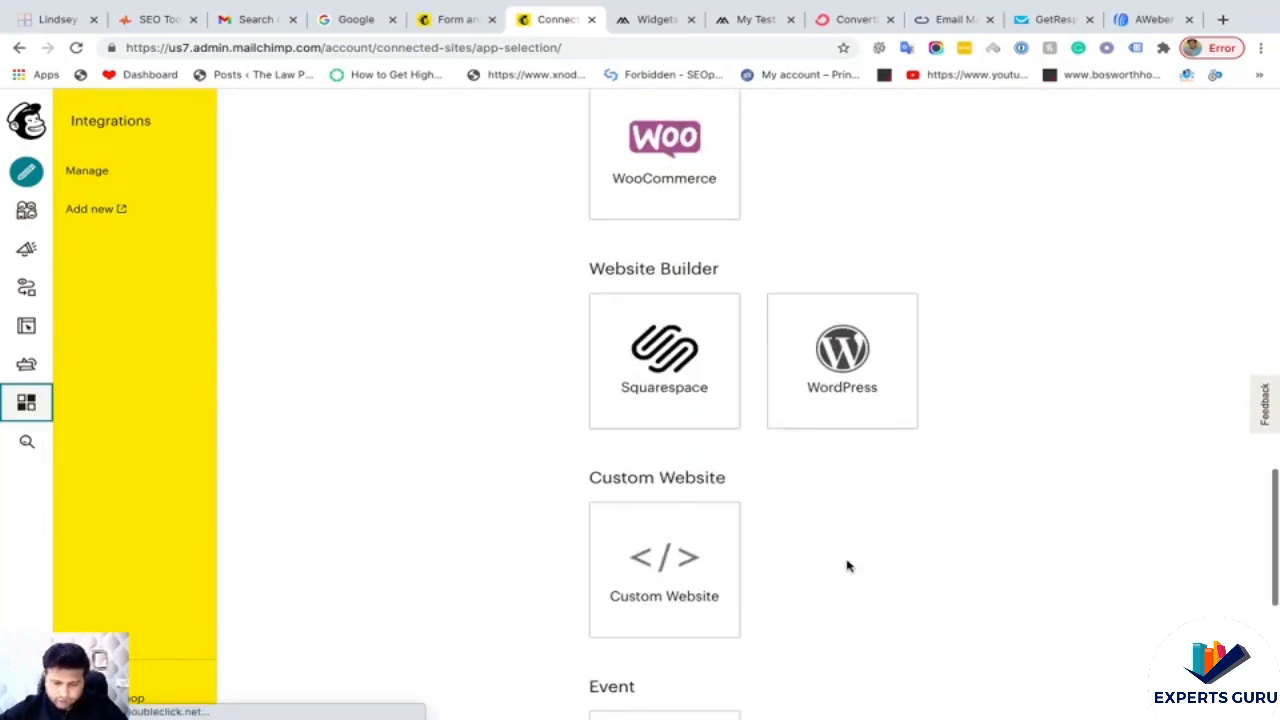
{"action": "left_click", "coordinate": [850, 365]}
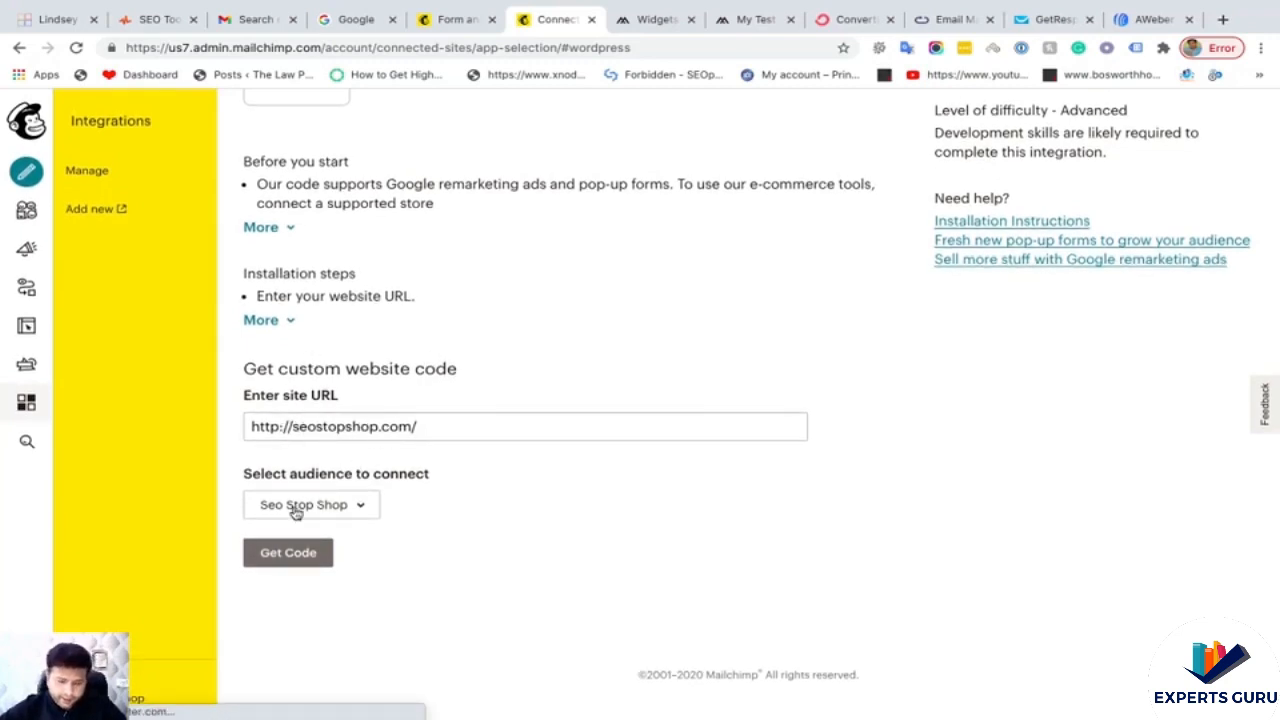
- Keep Seo Stop Shop as the connected audience, generate the site code and copy the mcjs script
{"action": "left_click", "coordinate": [352, 508]}
{"action": "left_click", "coordinate": [421, 517]}
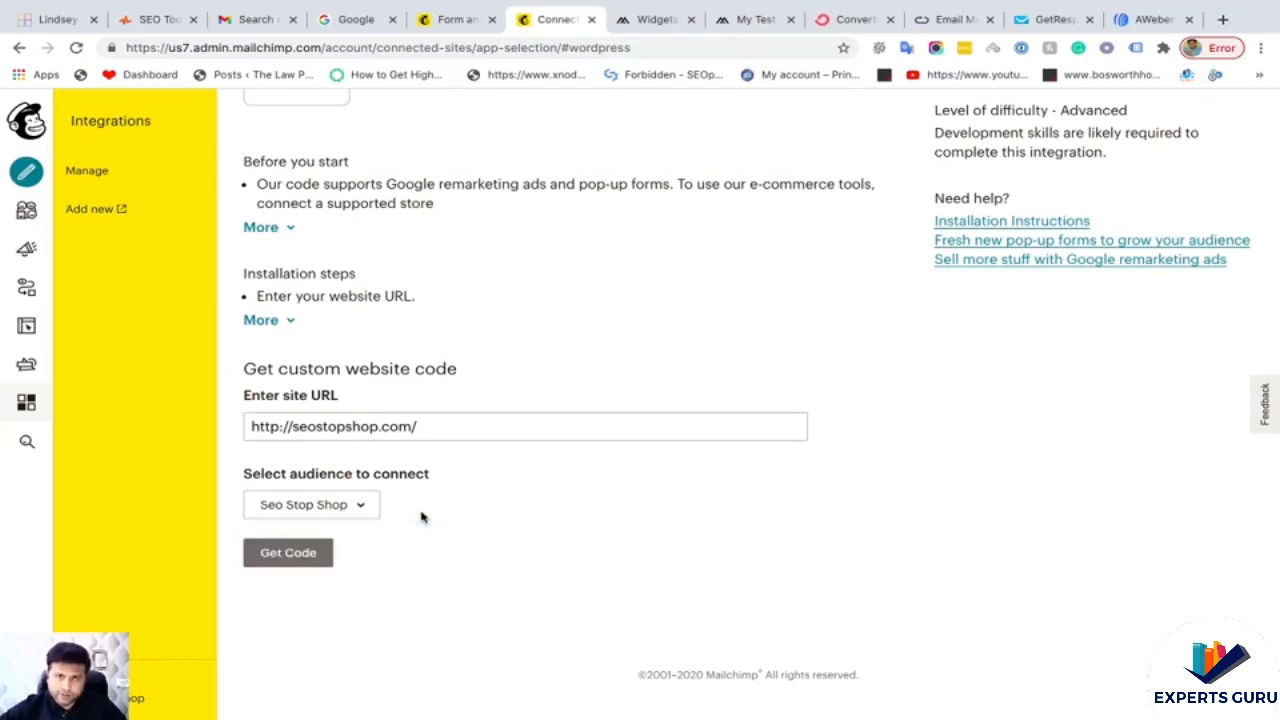
{"action": "left_click", "coordinate": [299, 553]}
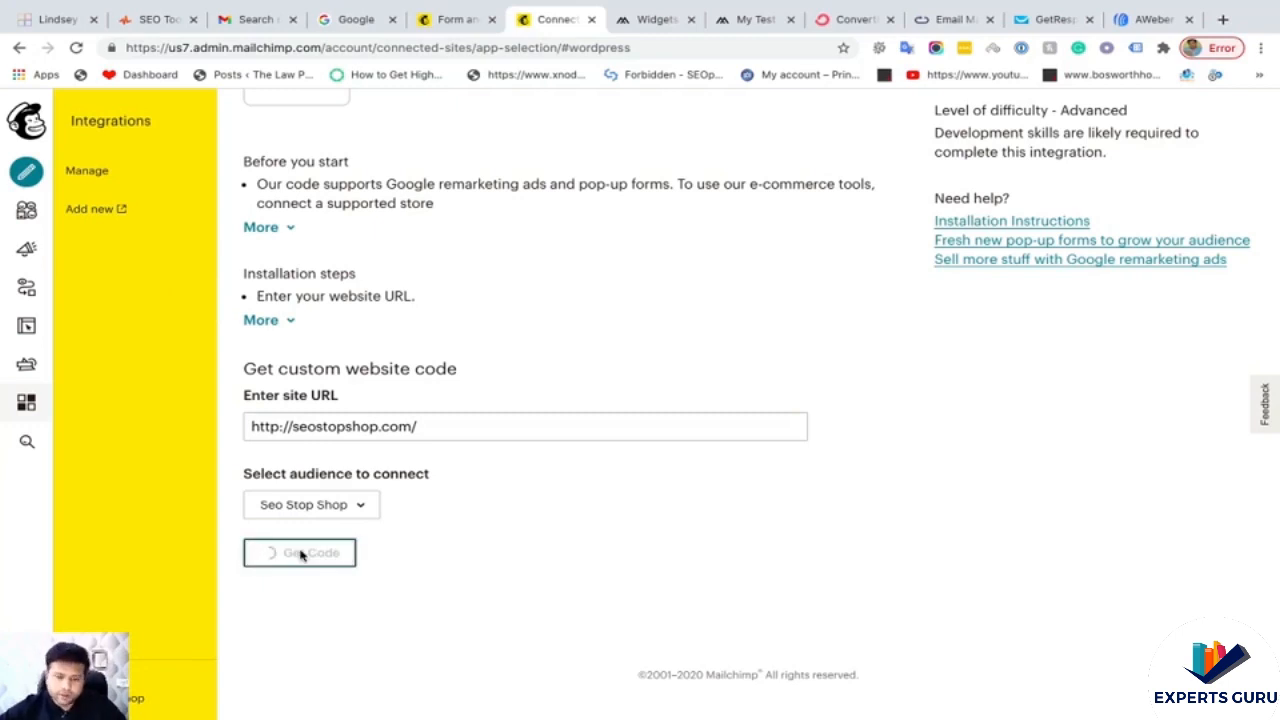
{"action": "scroll", "coordinate": [604, 454], "scroll_direction": "down", "scroll_amount": 3}
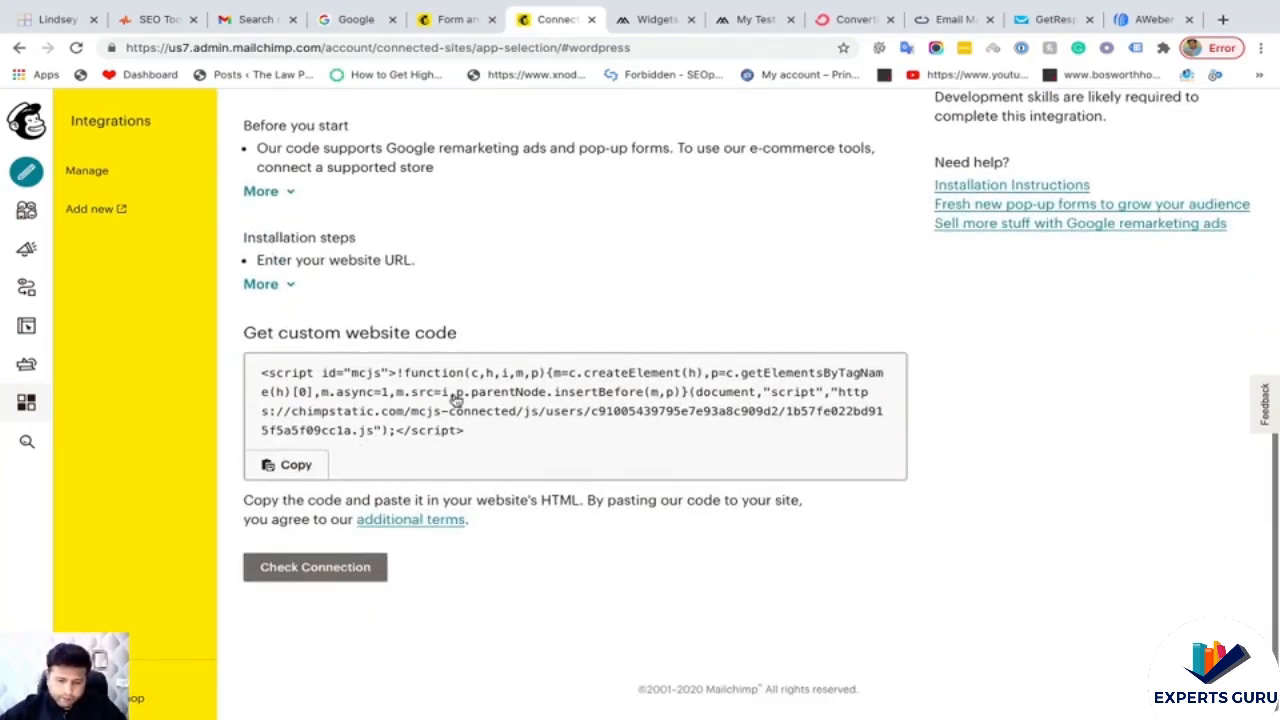
{"action": "left_click", "coordinate": [303, 470]}
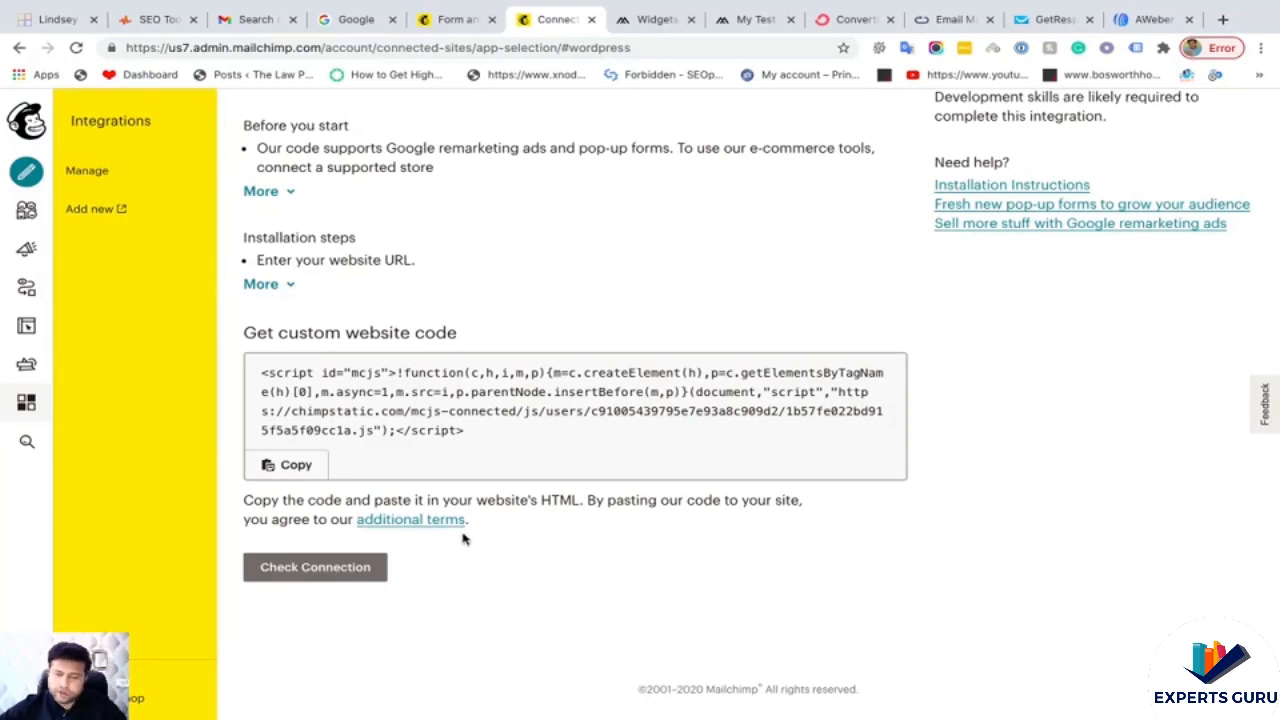
{"action": "scroll", "coordinate": [563, 354], "scroll_direction": "up", "scroll_amount": 1}
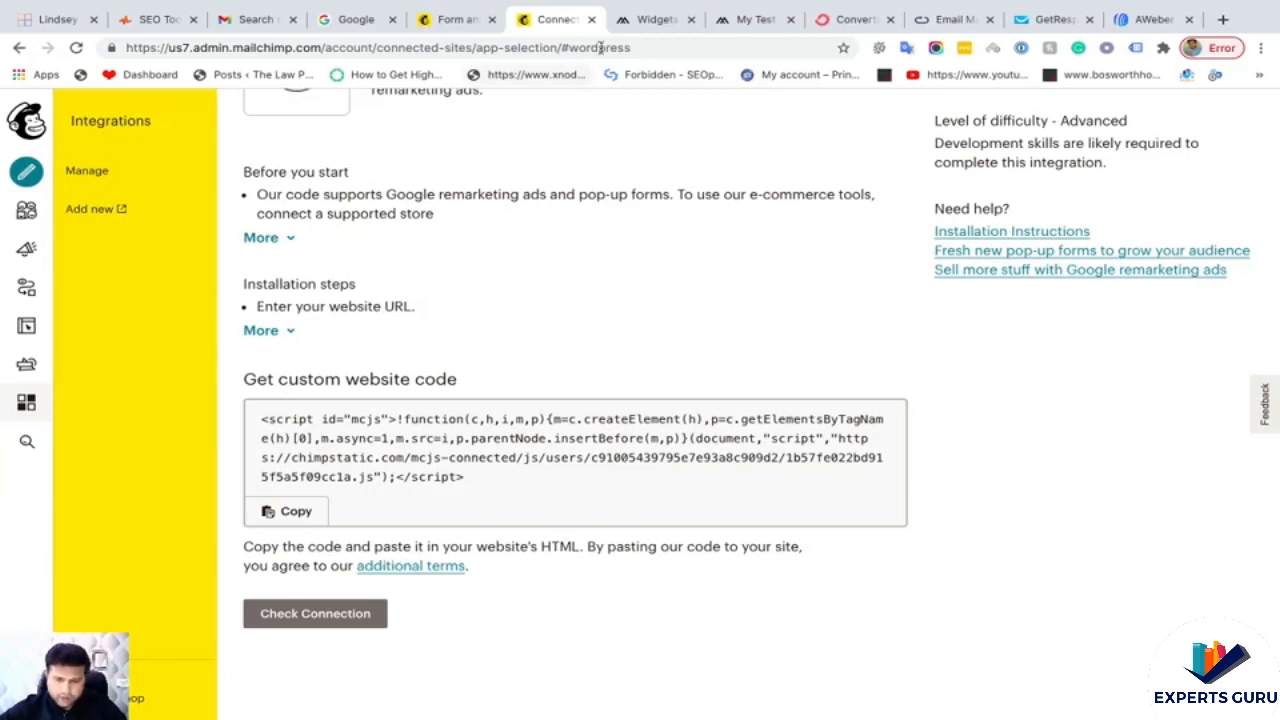
{"action": "left_click", "coordinate": [655, 20]}
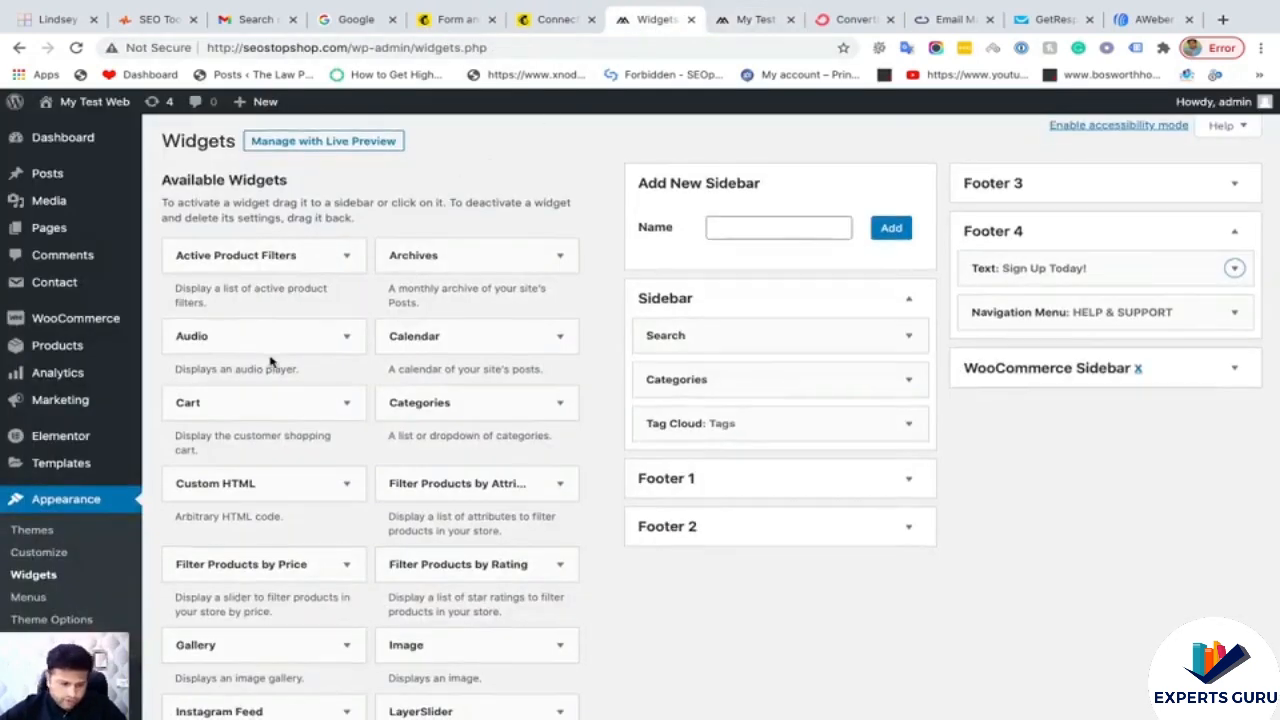
- Locate the closing </head> tag in the Metro theme's header.php
{"action": "scroll", "coordinate": [271, 363], "scroll_direction": "down", "scroll_amount": 5}
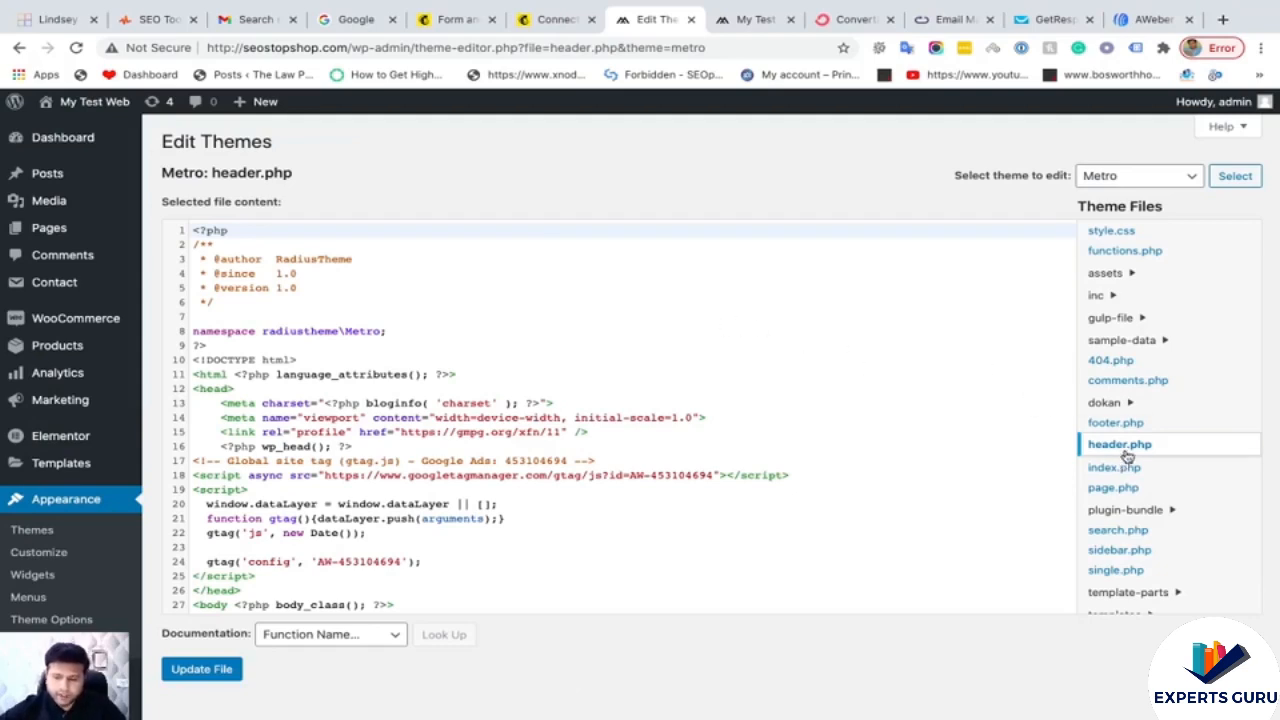
{"action": "scroll", "coordinate": [900, 418], "scroll_direction": "down", "scroll_amount": 2}
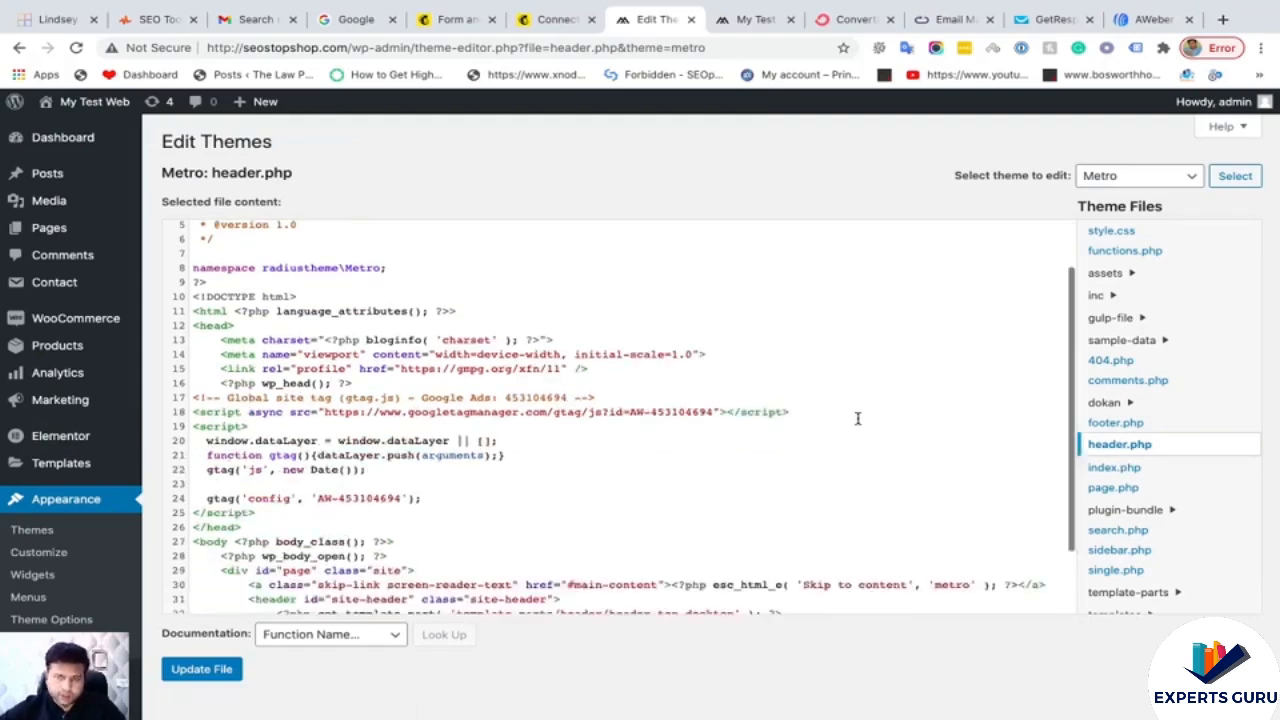
{"action": "scroll", "coordinate": [372, 372], "scroll_direction": "down", "scroll_amount": 4}
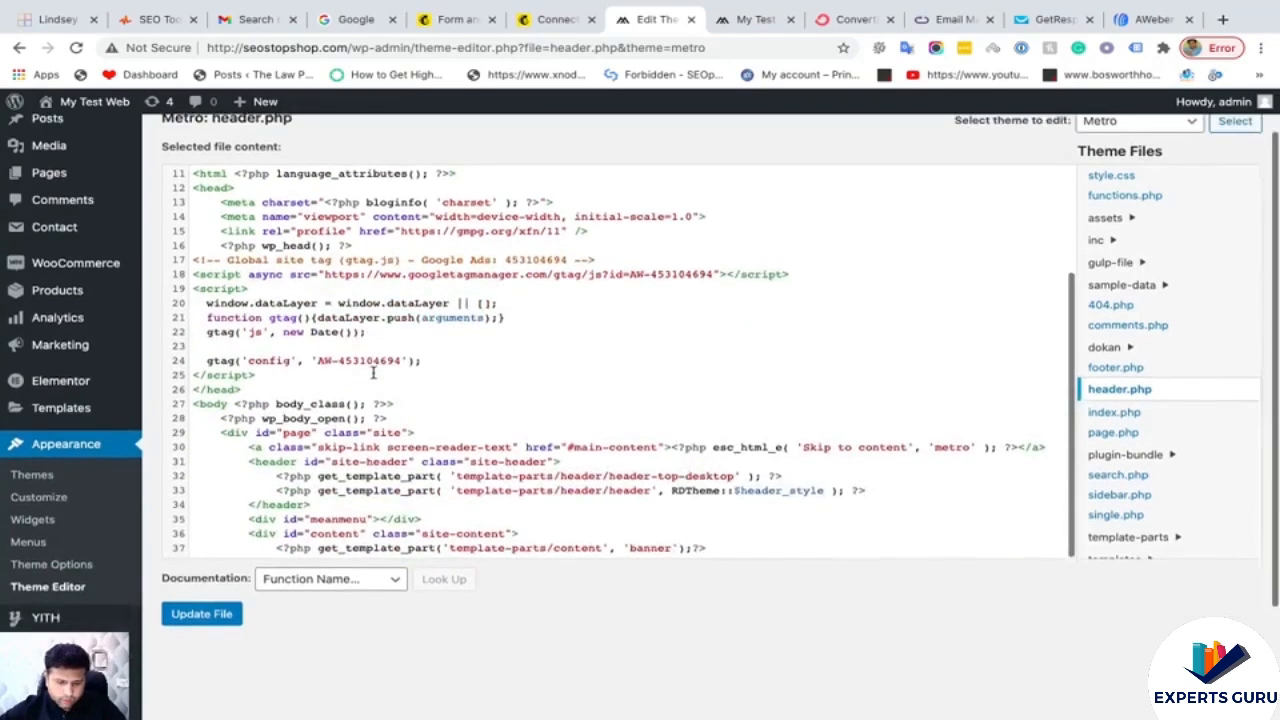
{"action": "scroll", "coordinate": [372, 372], "scroll_direction": "up", "scroll_amount": 4}
{"action": "scroll", "coordinate": [372, 372], "scroll_direction": "down", "scroll_amount": 3}
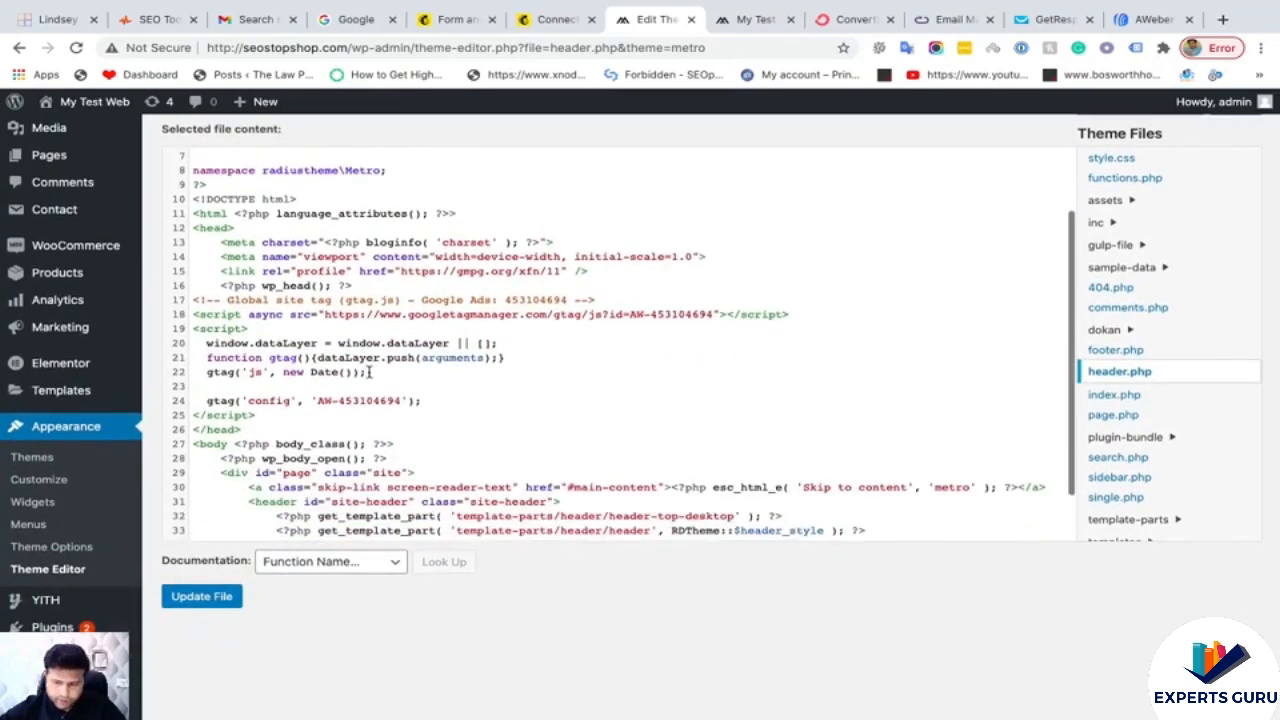
{"action": "left_click", "coordinate": [193, 228]}
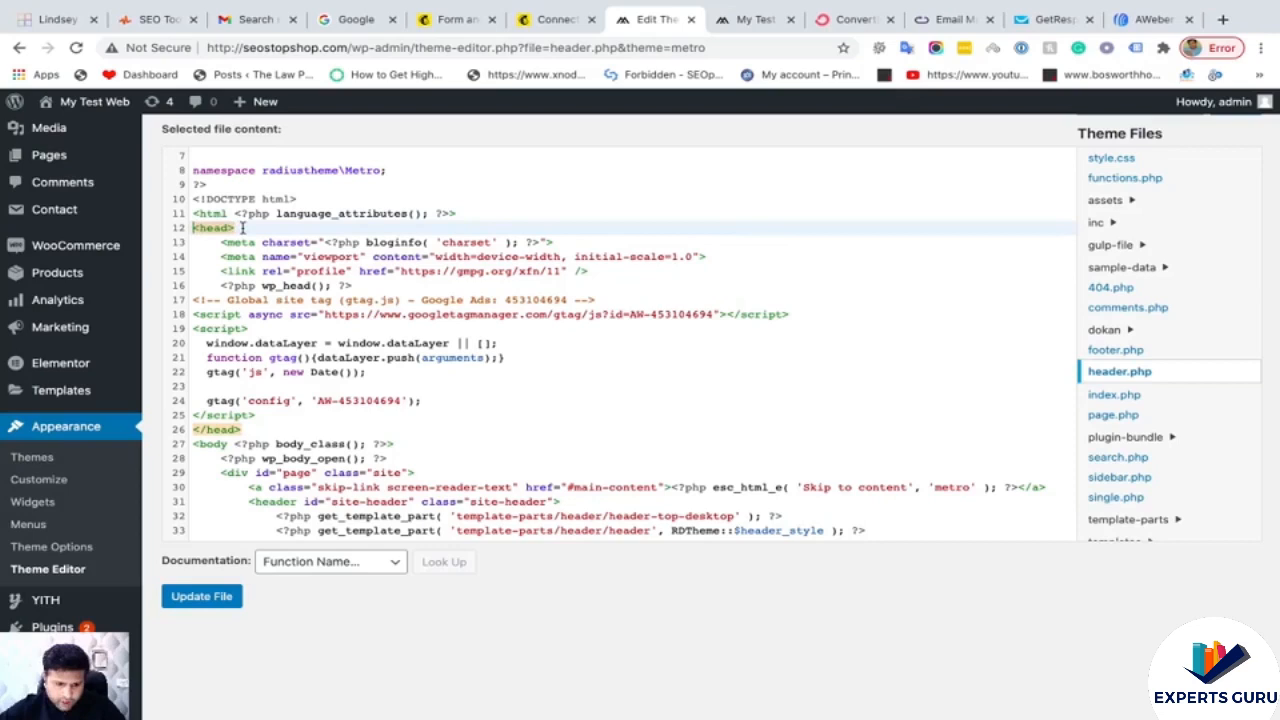
{"action": "left_click", "coordinate": [240, 429]}
{"action": "left_click_drag", "start_coordinate": [240, 429], "coordinate": [194, 429]}
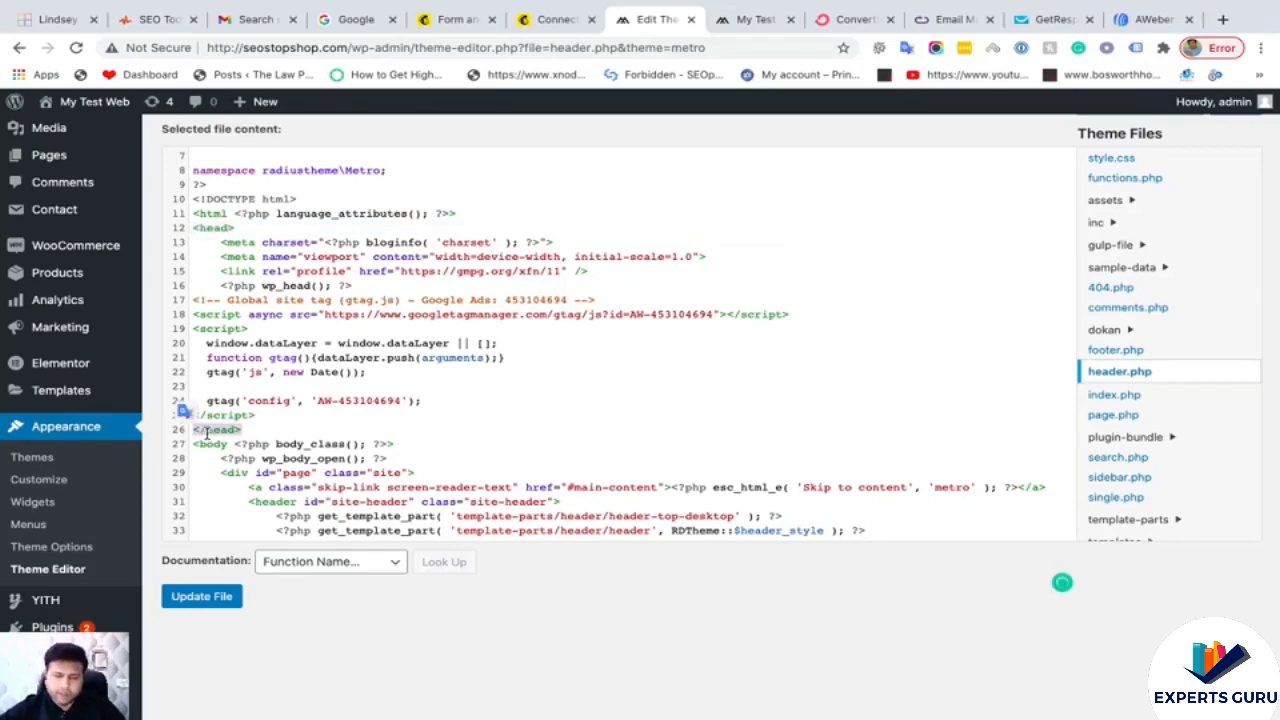
- Paste the Mailchimp script on a new line above </head> and save header.php
{"action": "left_click", "coordinate": [265, 413]}
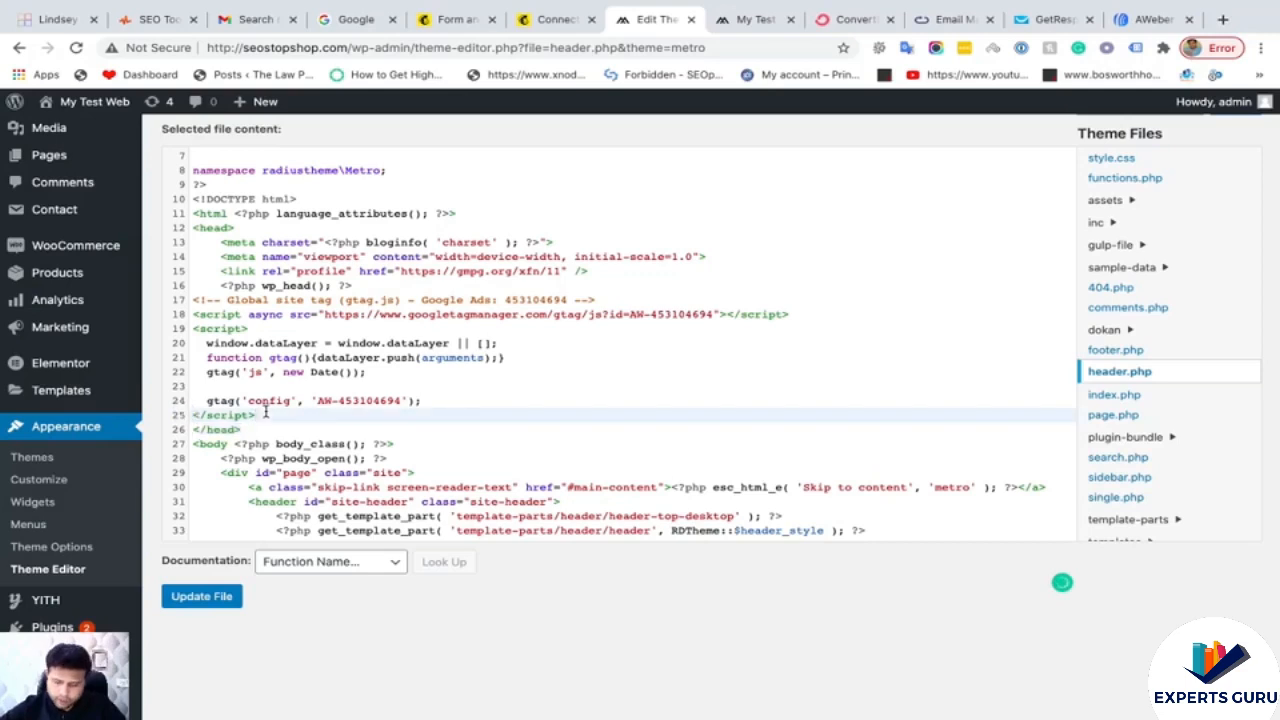
{"action": "key", "text": "Return"}
{"action": "key", "text": "ctrl+v"}
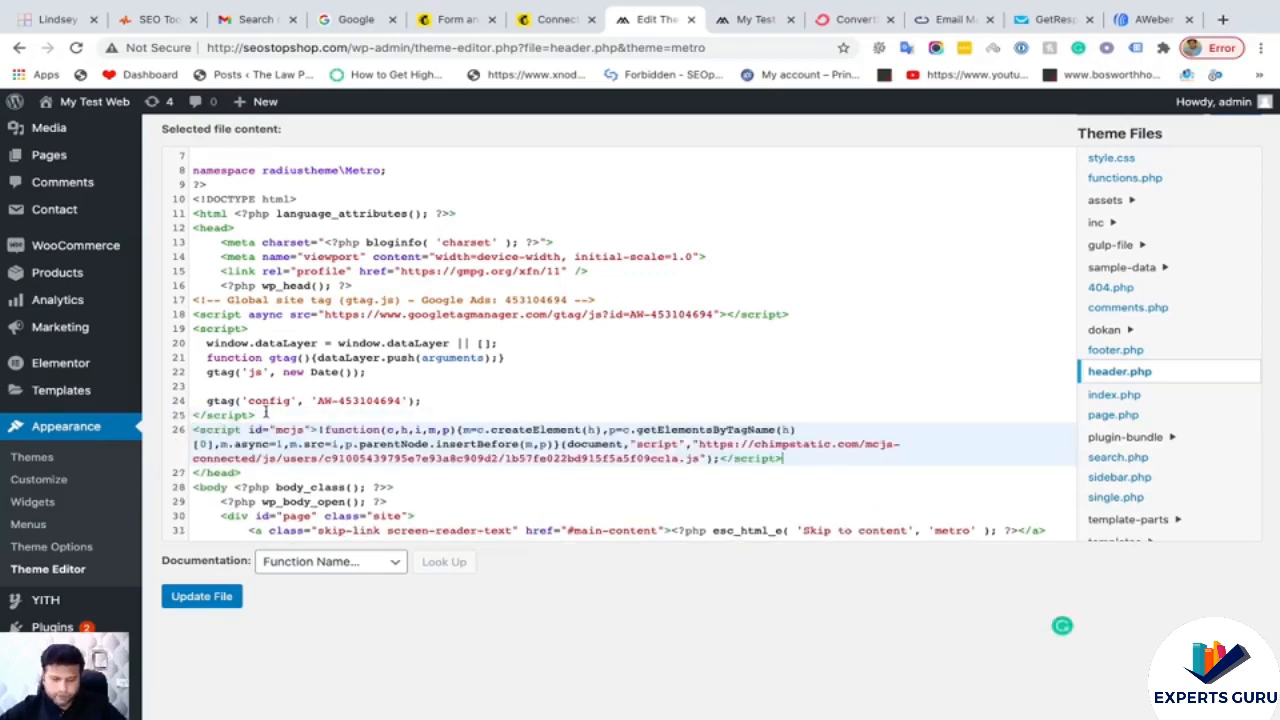
{"action": "left_click", "coordinate": [215, 597]}
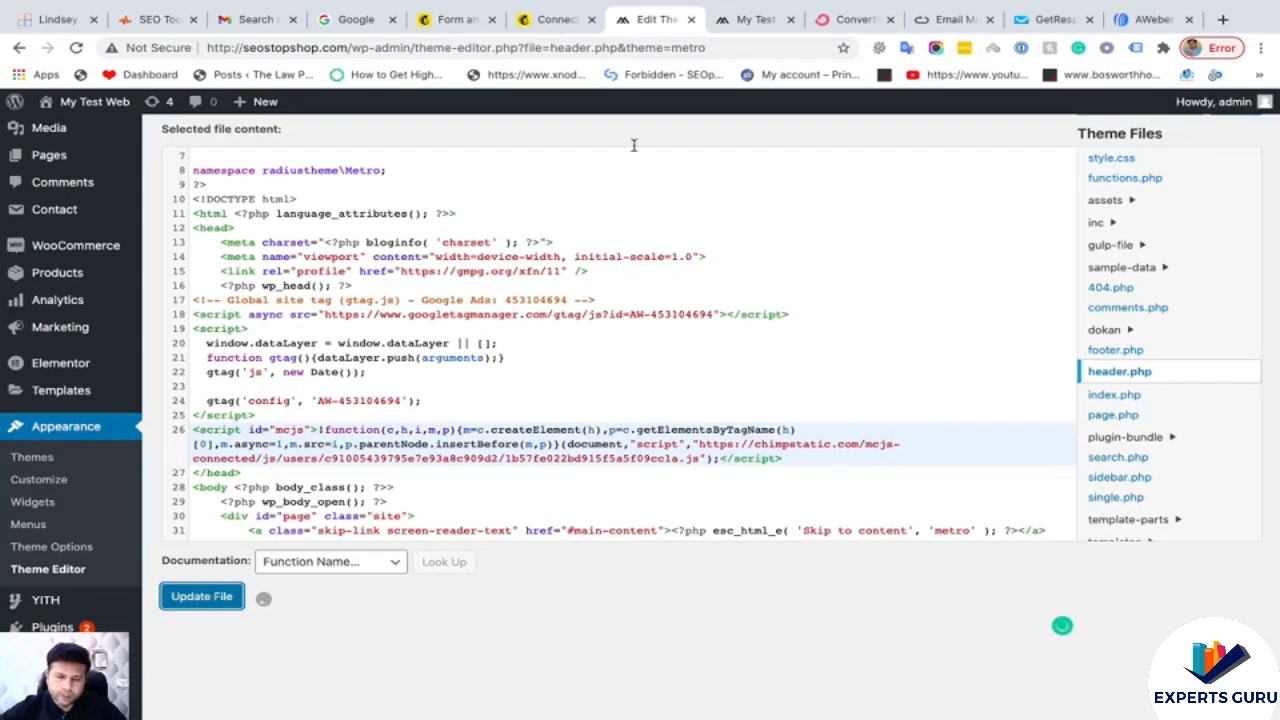
{"action": "left_click", "coordinate": [553, 26]}
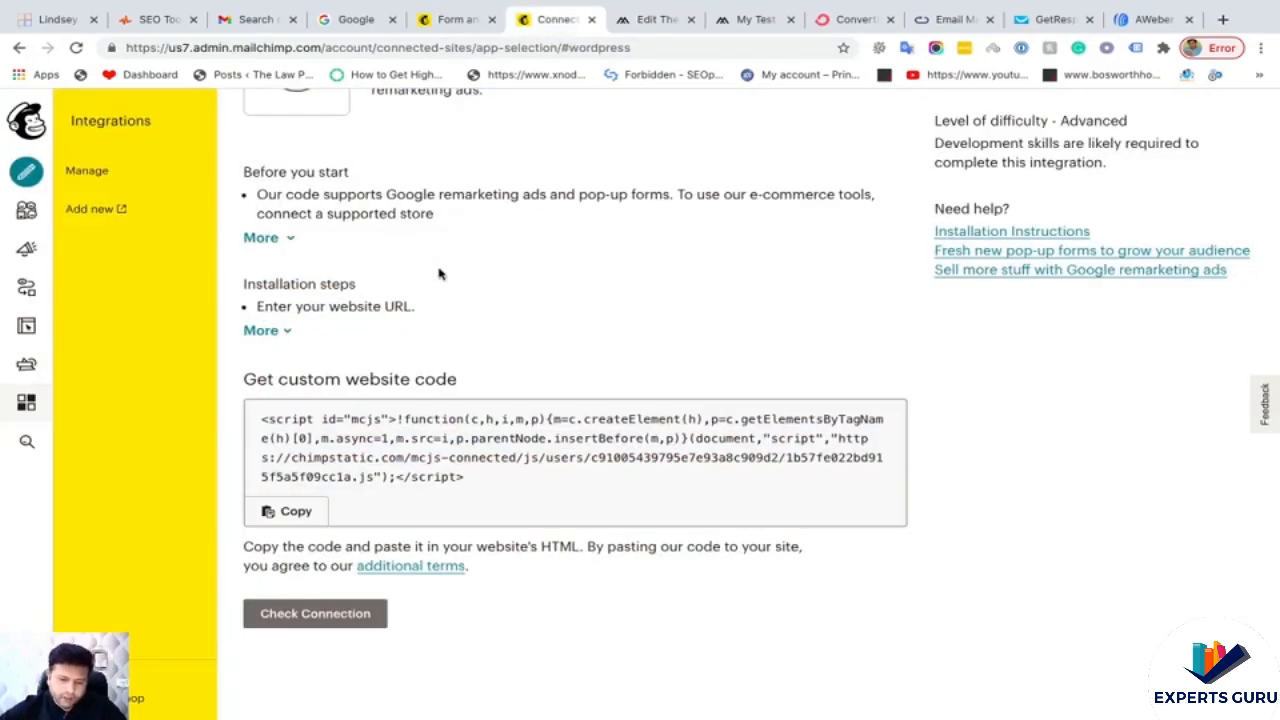
- Confirm in header.php that the mcjs script sits on line 26, just above </head>
{"action": "scroll", "coordinate": [305, 312], "scroll_direction": "up", "scroll_amount": 1}
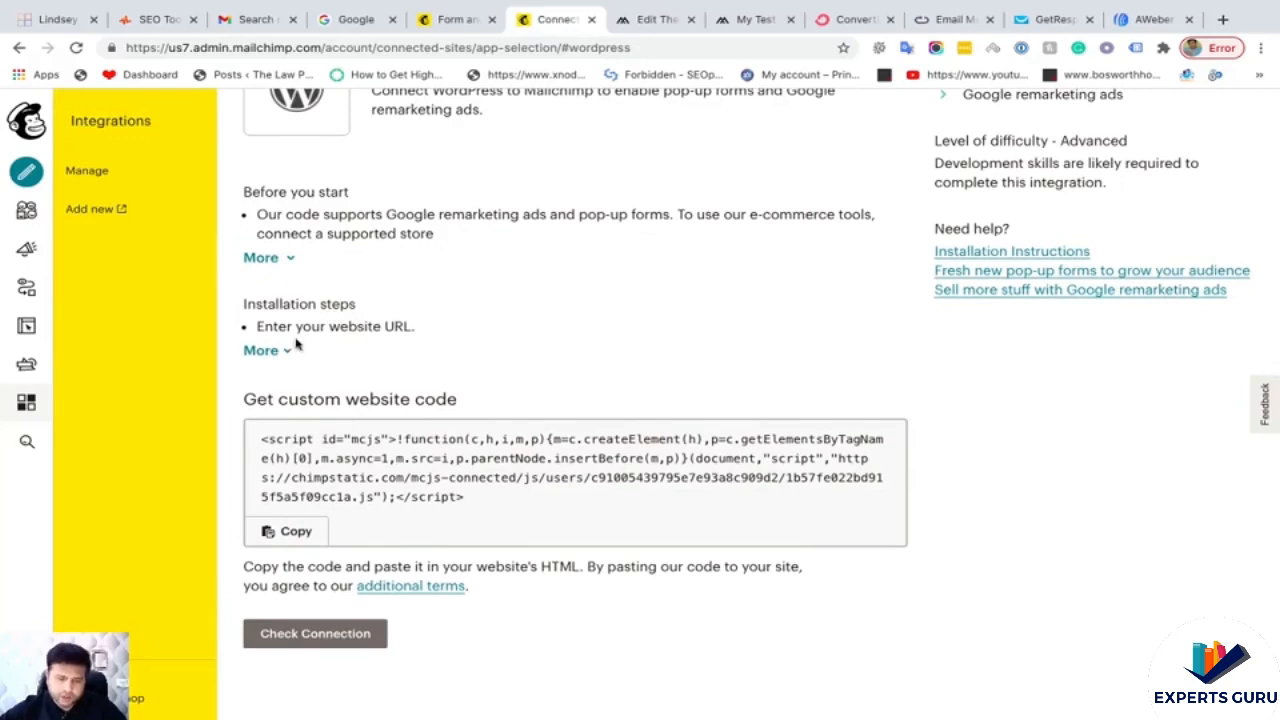
{"action": "left_click", "coordinate": [264, 350]}
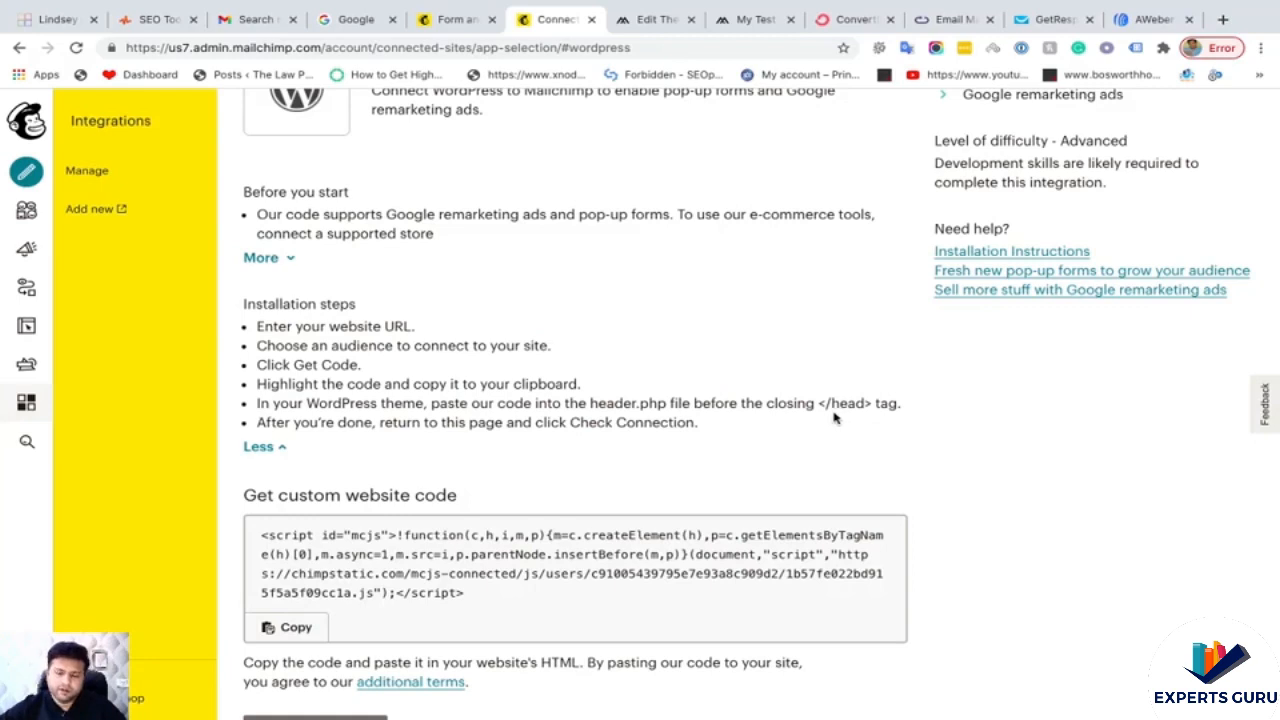
{"action": "left_click", "coordinate": [645, 19]}
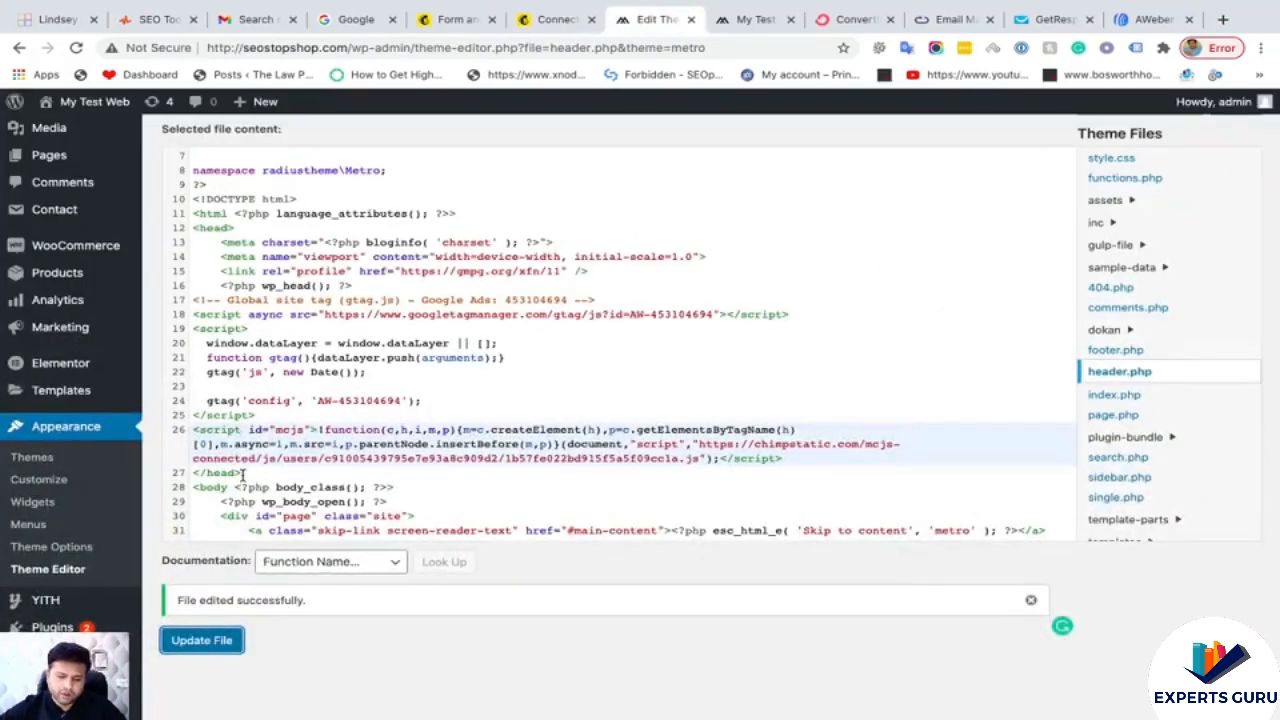
{"action": "left_click_drag", "start_coordinate": [241, 474], "coordinate": [193, 473]}
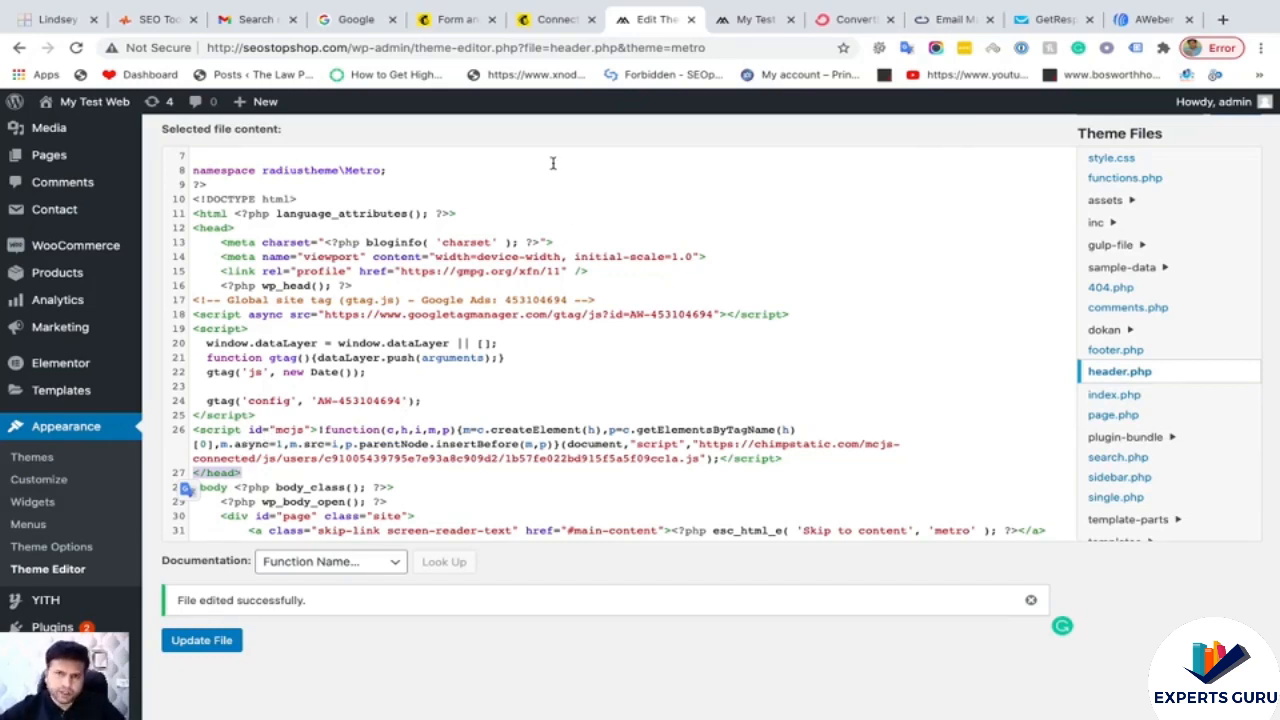
- Run Check Connection so Mailchimp confirms seostopshop.com is connected
{"action": "left_click", "coordinate": [553, 19]}
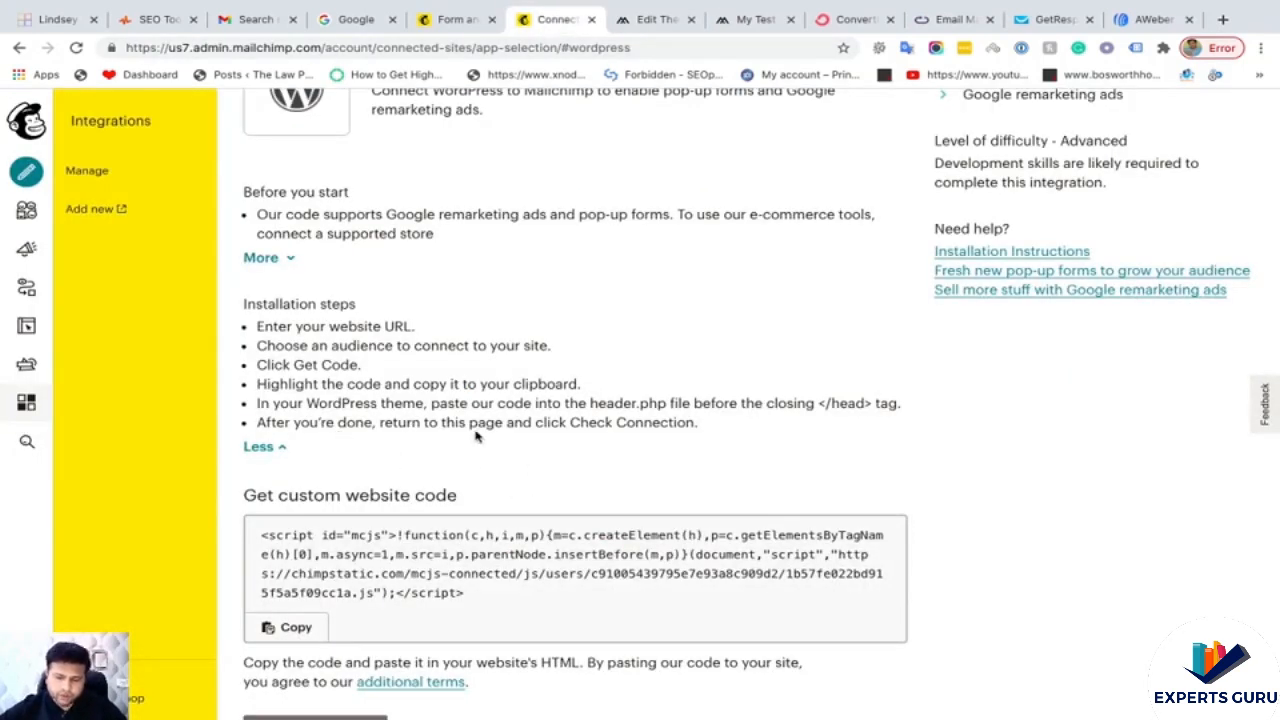
{"action": "scroll", "coordinate": [639, 436], "scroll_direction": "down", "scroll_amount": 3}
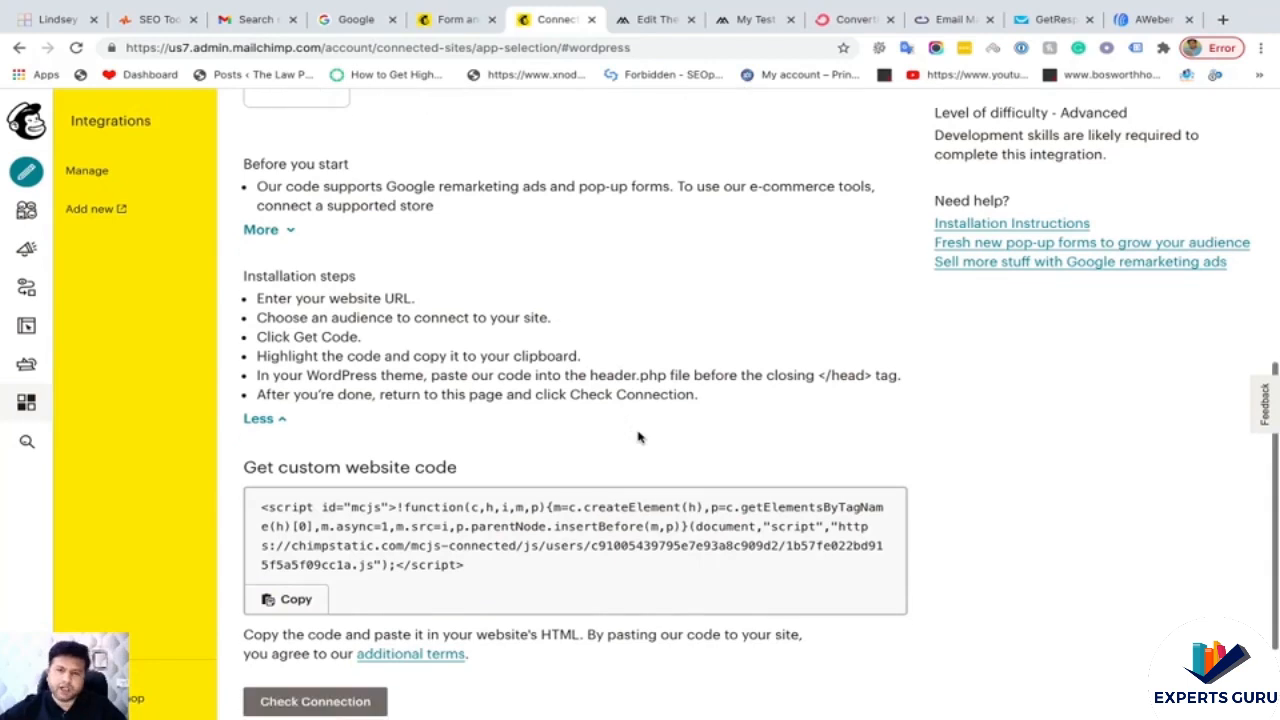
{"action": "left_click", "coordinate": [323, 565]}
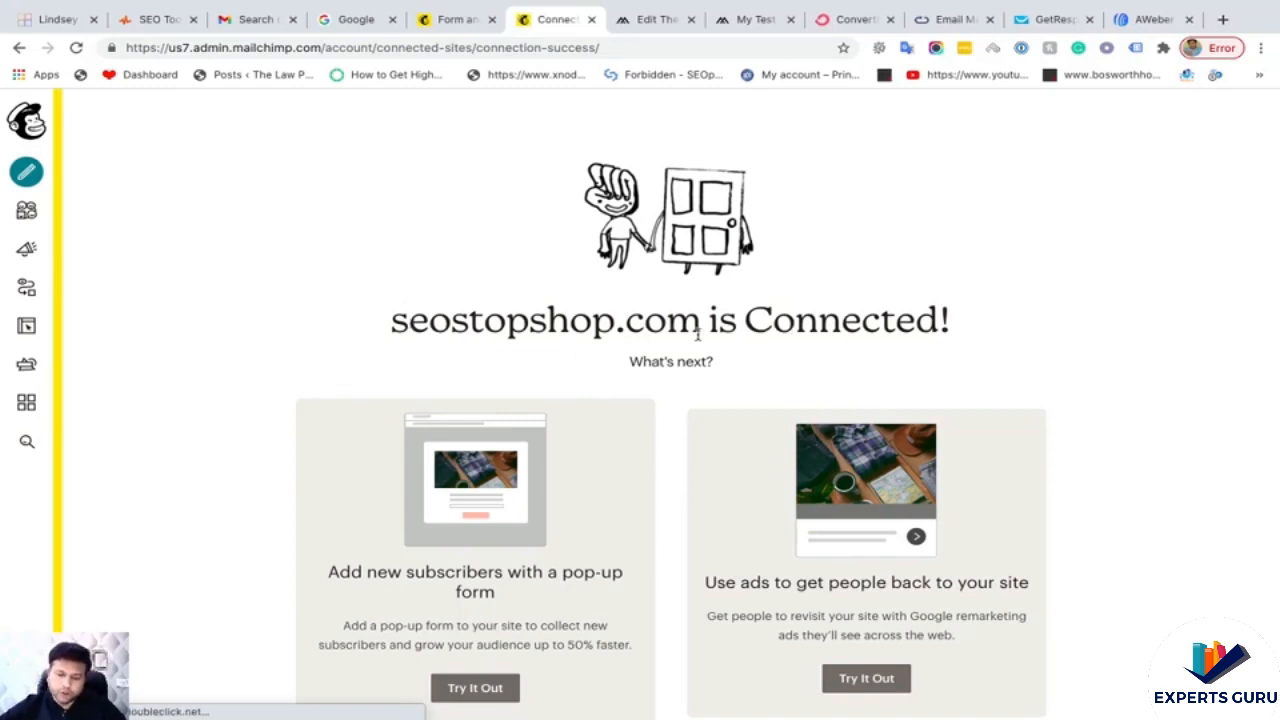
- Choose Try It Out on the pop-up form card to begin a new pop-up signup form
{"action": "scroll", "coordinate": [884, 336], "scroll_direction": "down", "scroll_amount": 2}
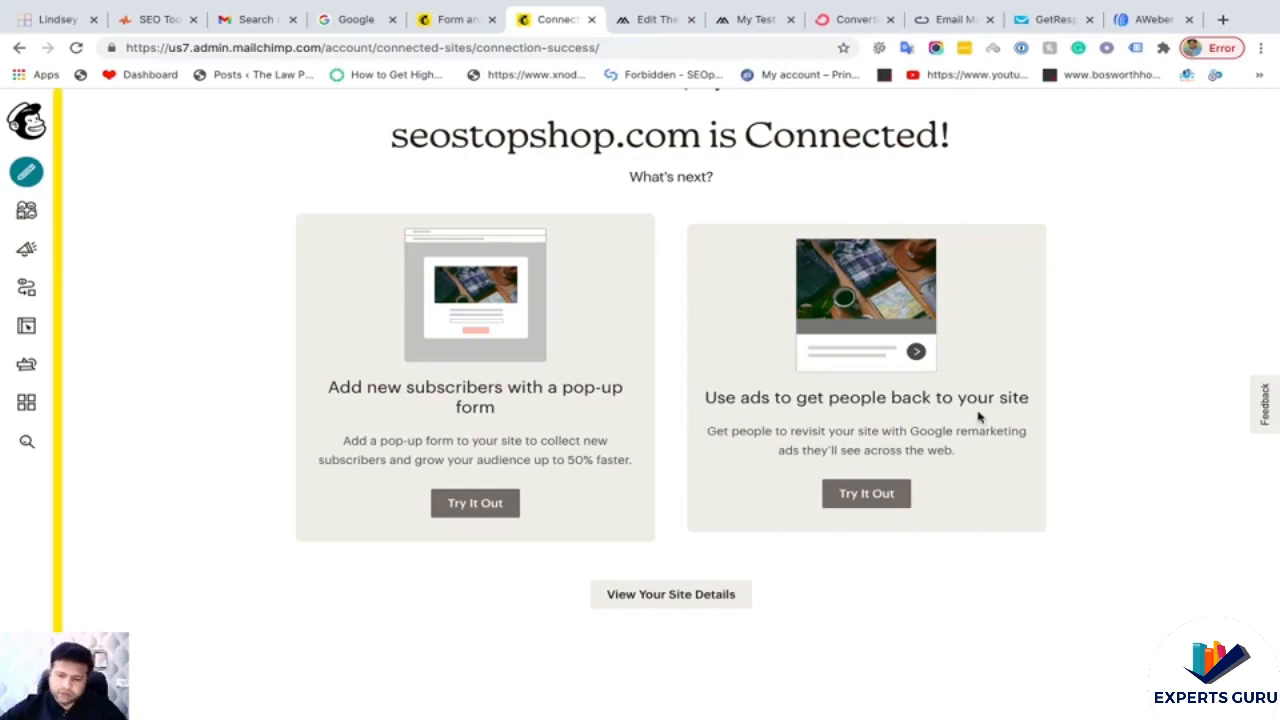
{"action": "scroll", "coordinate": [566, 526], "scroll_direction": "down", "scroll_amount": 1}
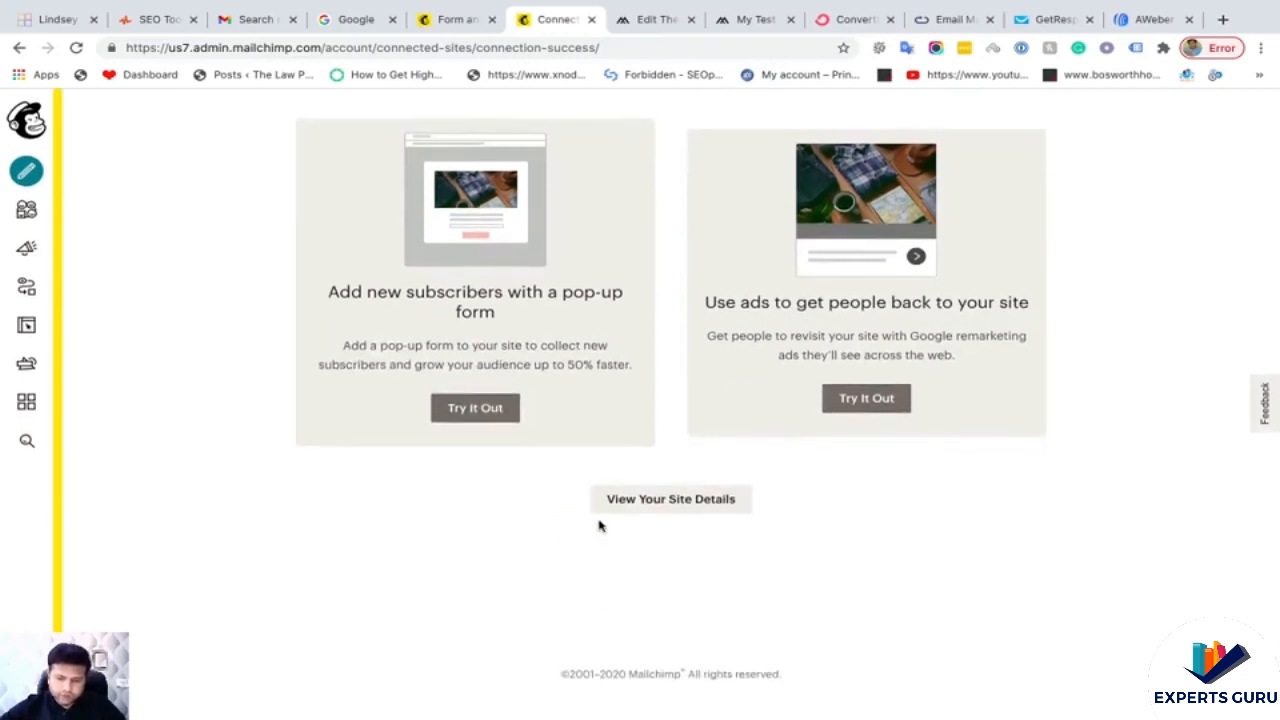
{"action": "scroll", "coordinate": [489, 500], "scroll_direction": "up", "scroll_amount": 1}
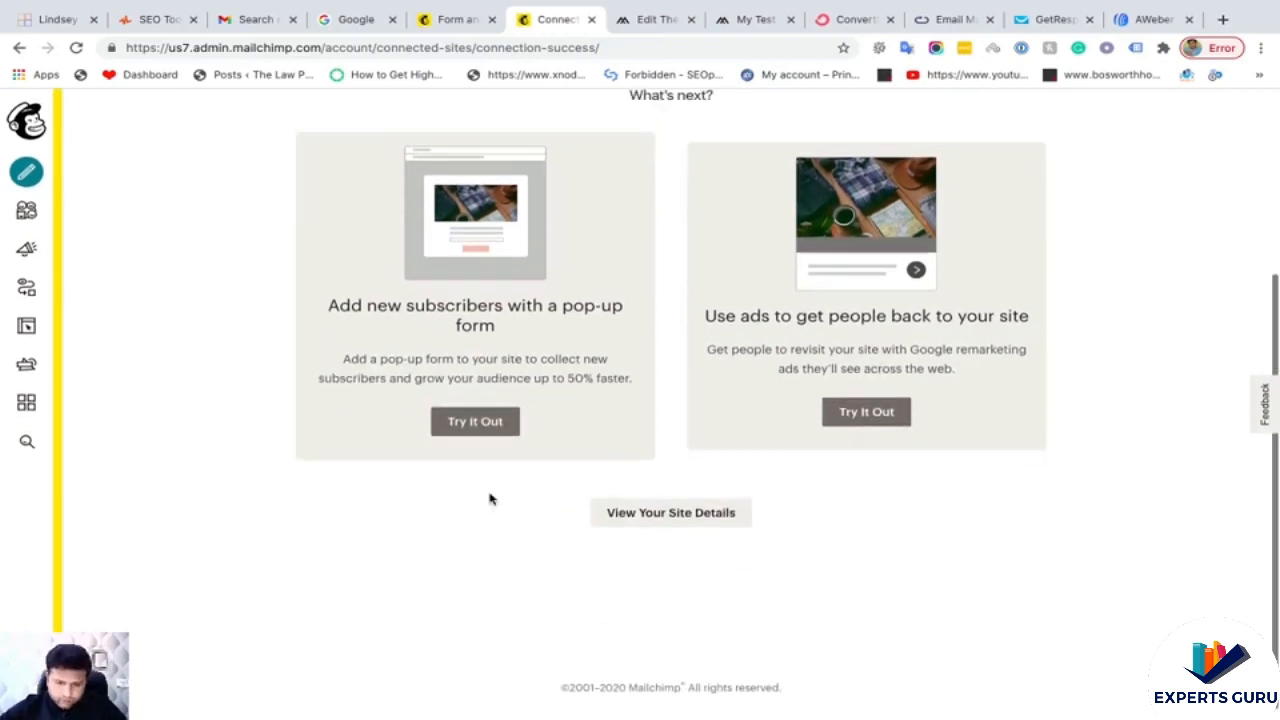
{"action": "left_click", "coordinate": [476, 422]}
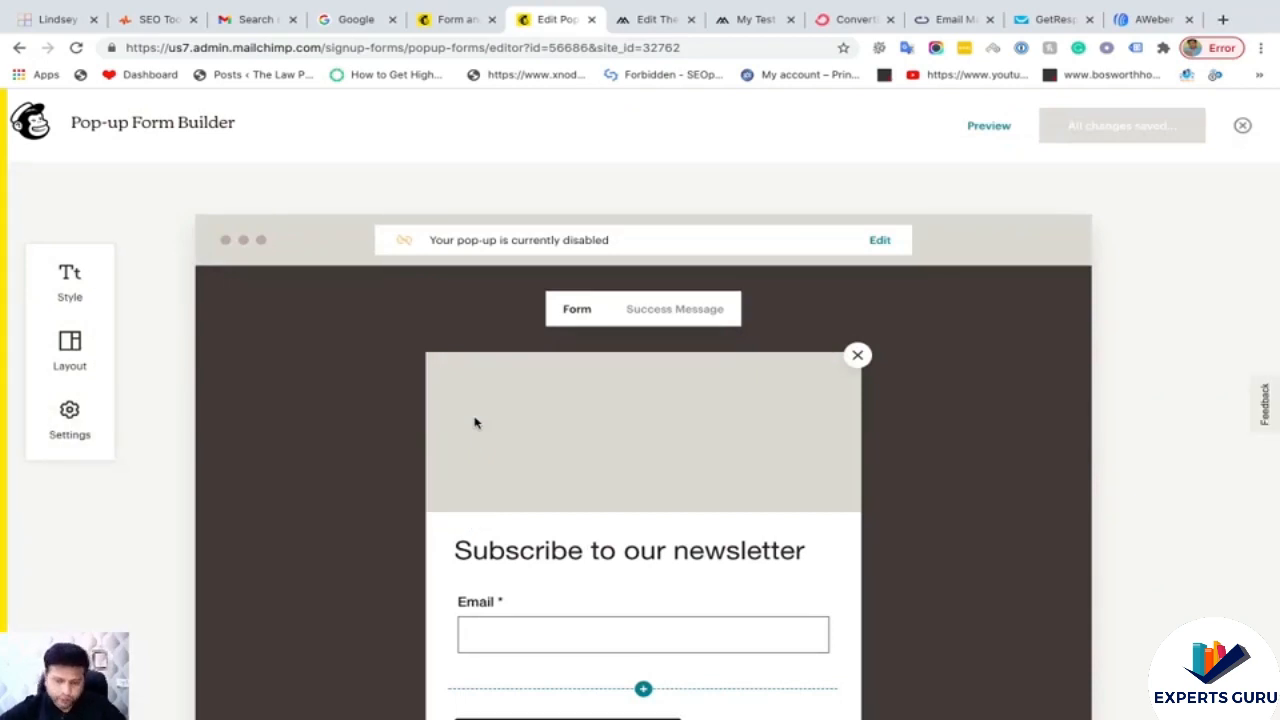
- Add a First Name field to the pop-up and move it above Email
{"action": "scroll", "coordinate": [475, 430], "scroll_direction": "down", "scroll_amount": 3}
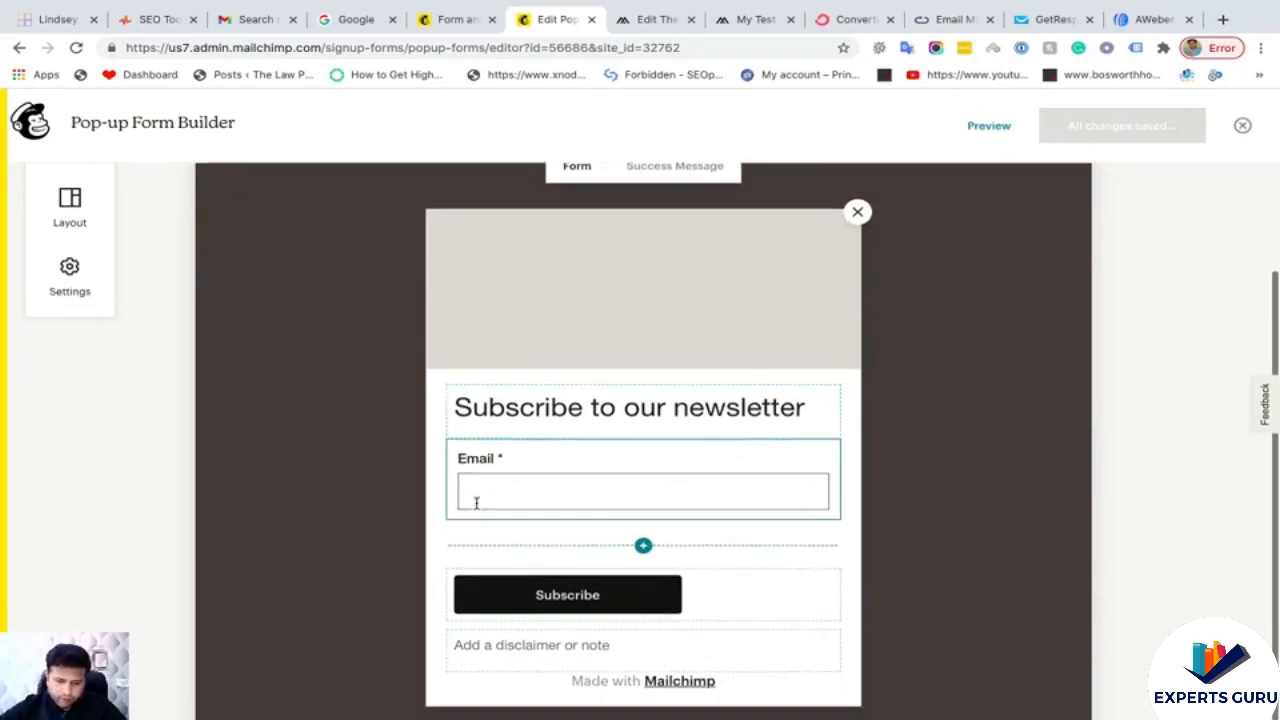
{"action": "scroll", "coordinate": [476, 503], "scroll_direction": "down", "scroll_amount": 2}
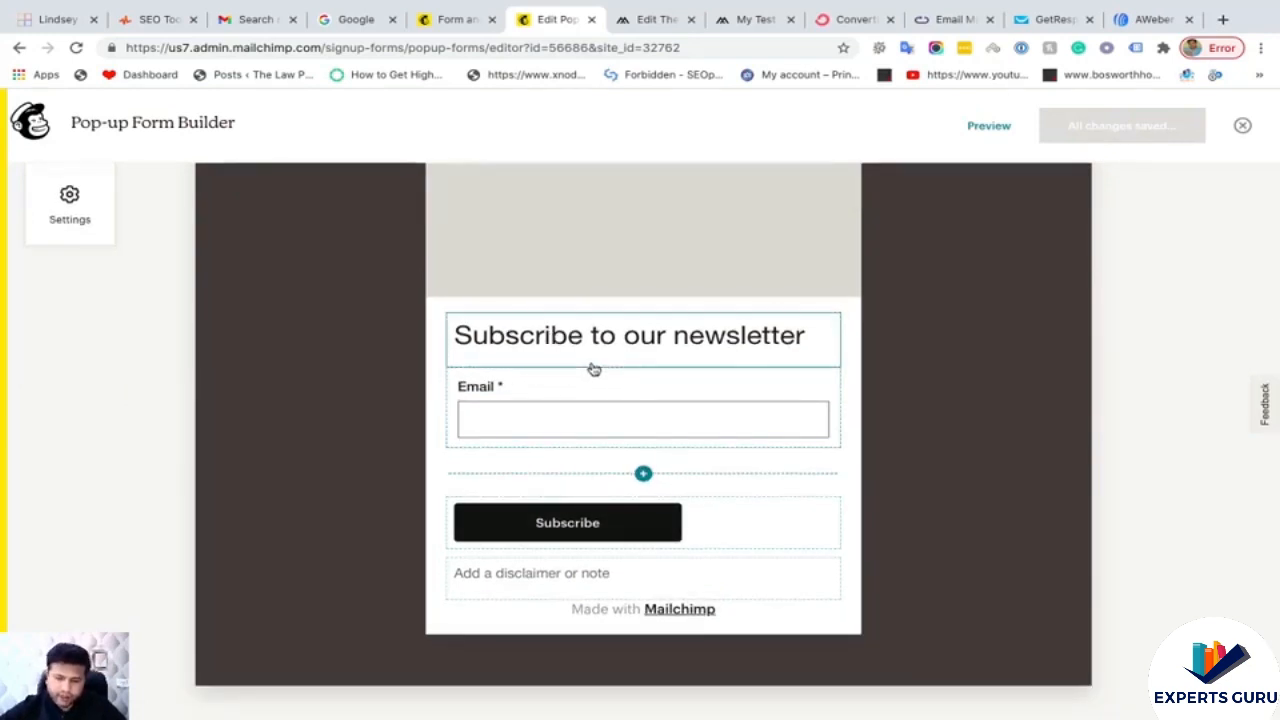
{"action": "scroll", "coordinate": [610, 400], "scroll_direction": "up", "scroll_amount": 1}
{"action": "left_click", "coordinate": [645, 500]}
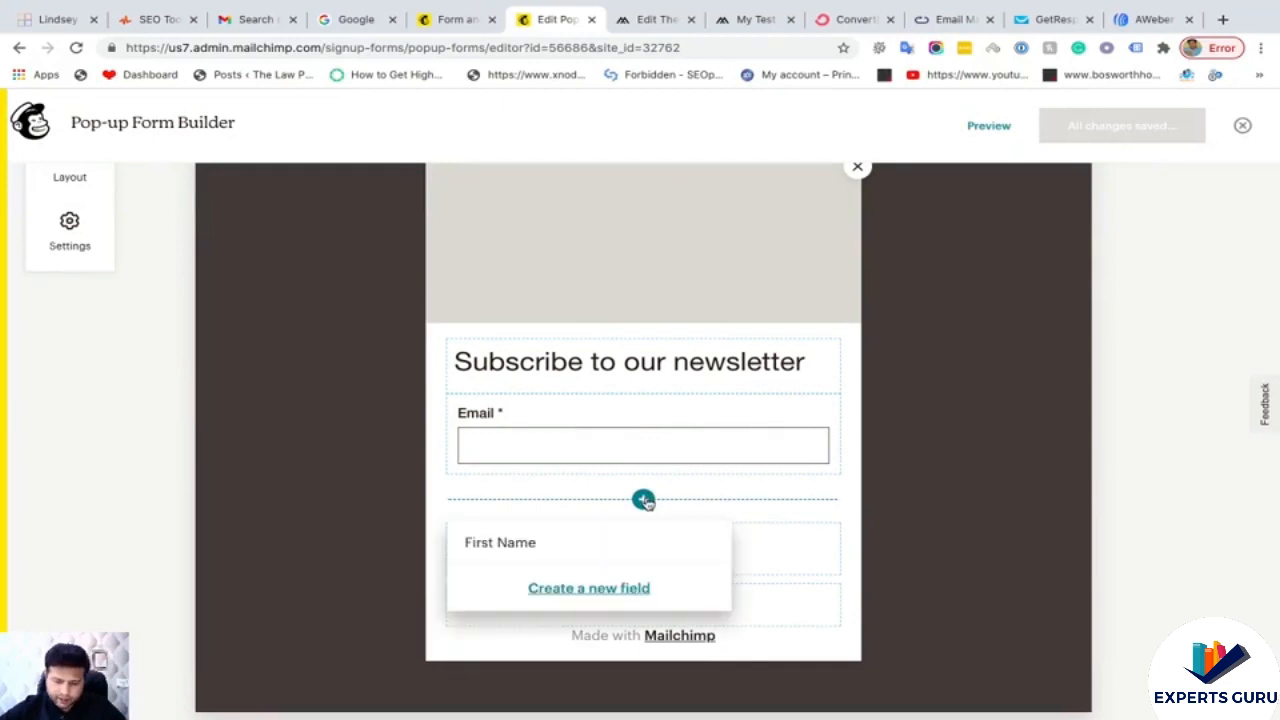
{"action": "left_click", "coordinate": [523, 543]}
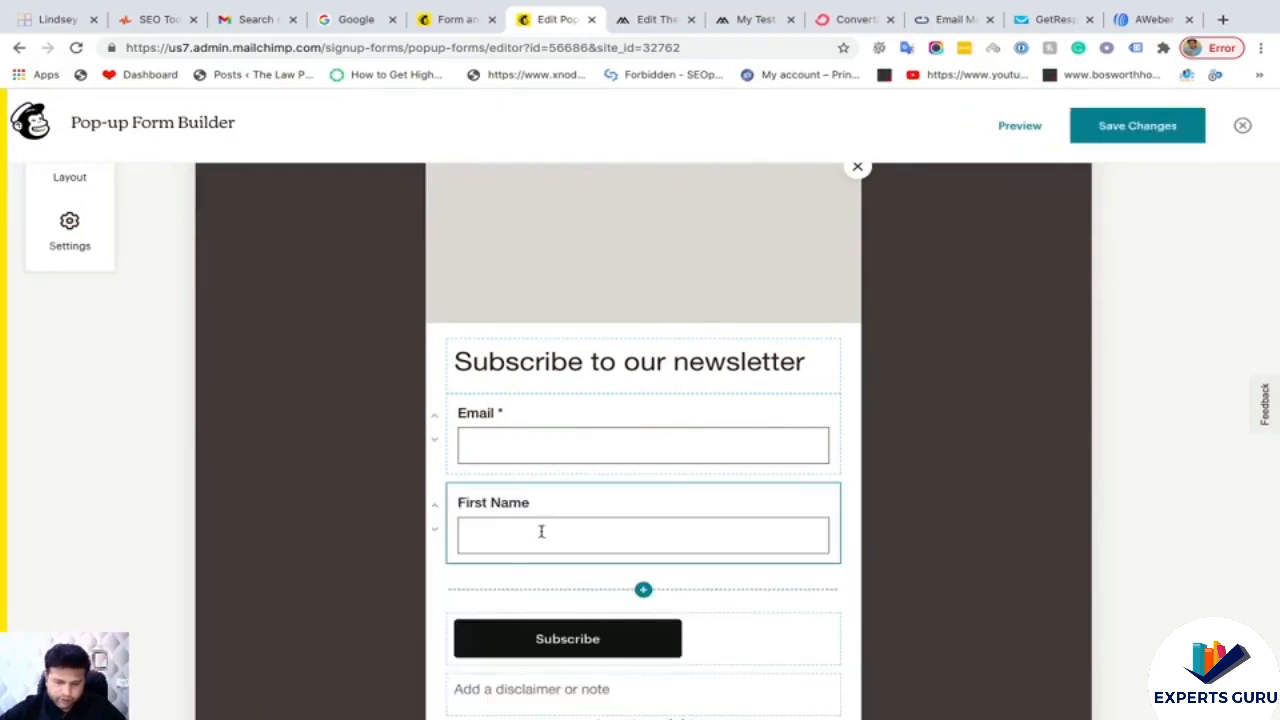
{"action": "left_click", "coordinate": [435, 508]}
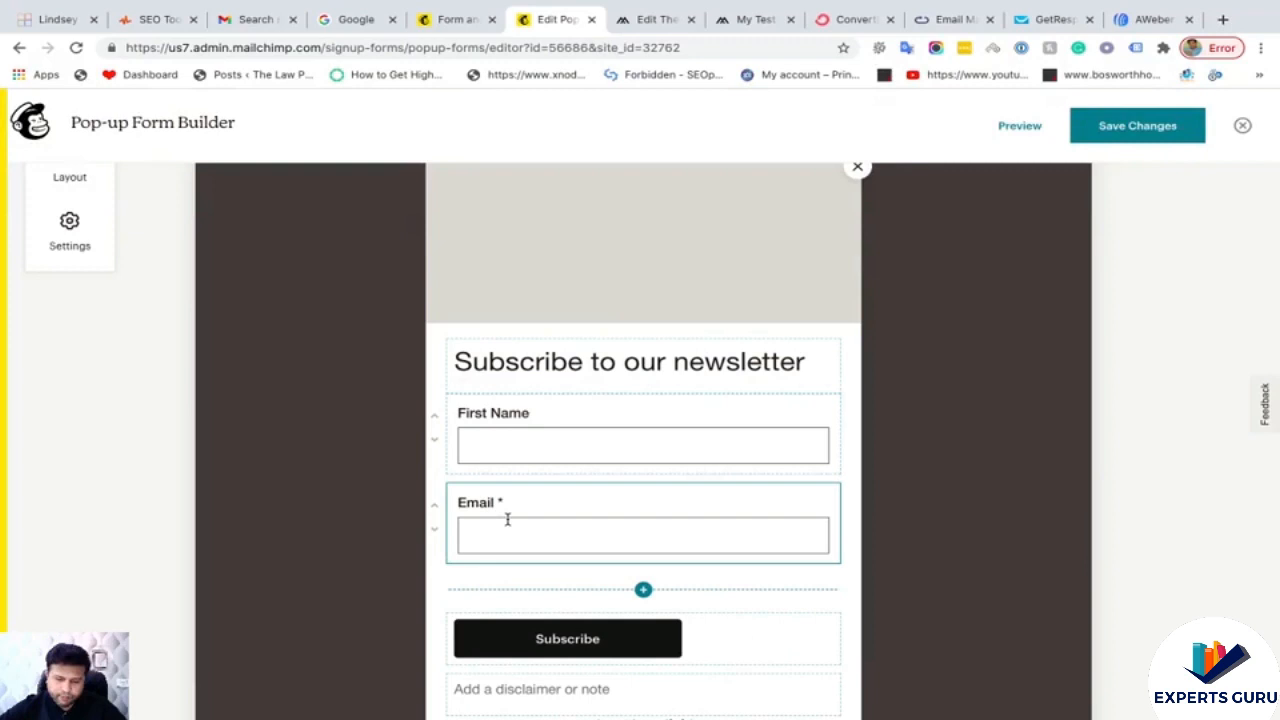
- Review the Subscribe button, disclaimer note and 'Subscribe to our newsletter' heading blocks
{"action": "scroll", "coordinate": [507, 519], "scroll_direction": "down", "scroll_amount": 1}
{"action": "left_click", "coordinate": [586, 523]}
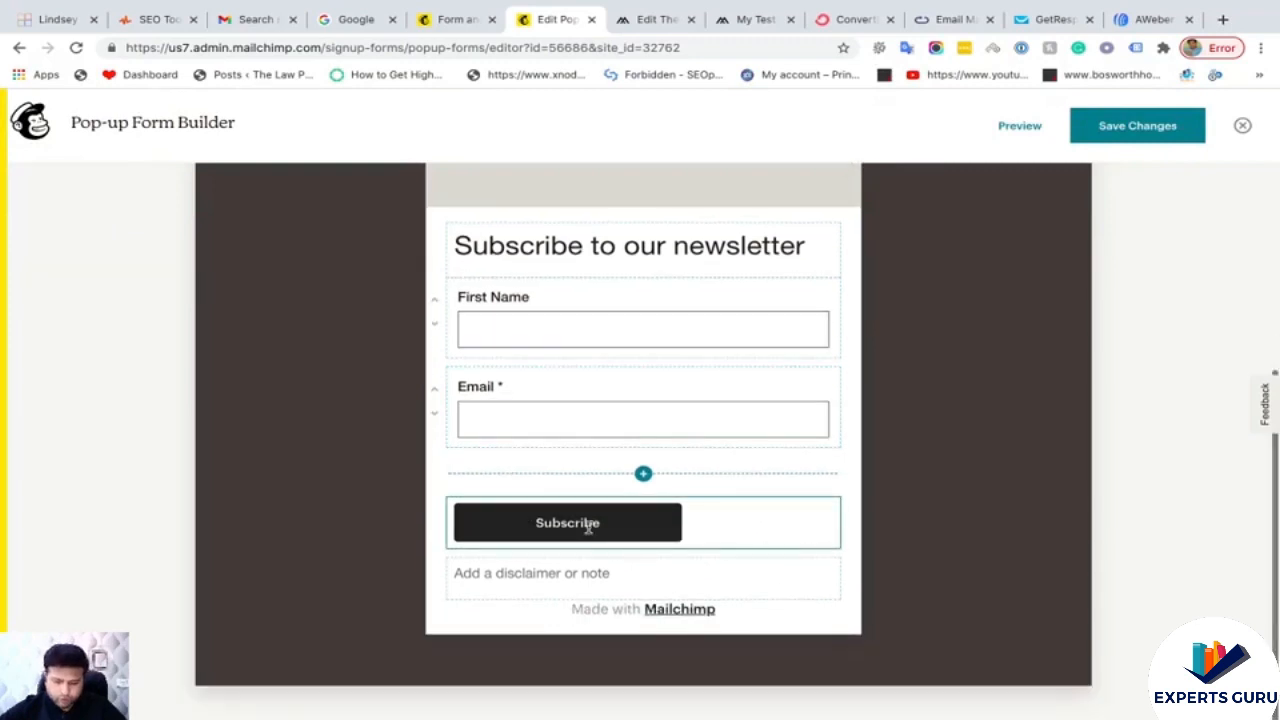
{"action": "left_click", "coordinate": [711, 529]}
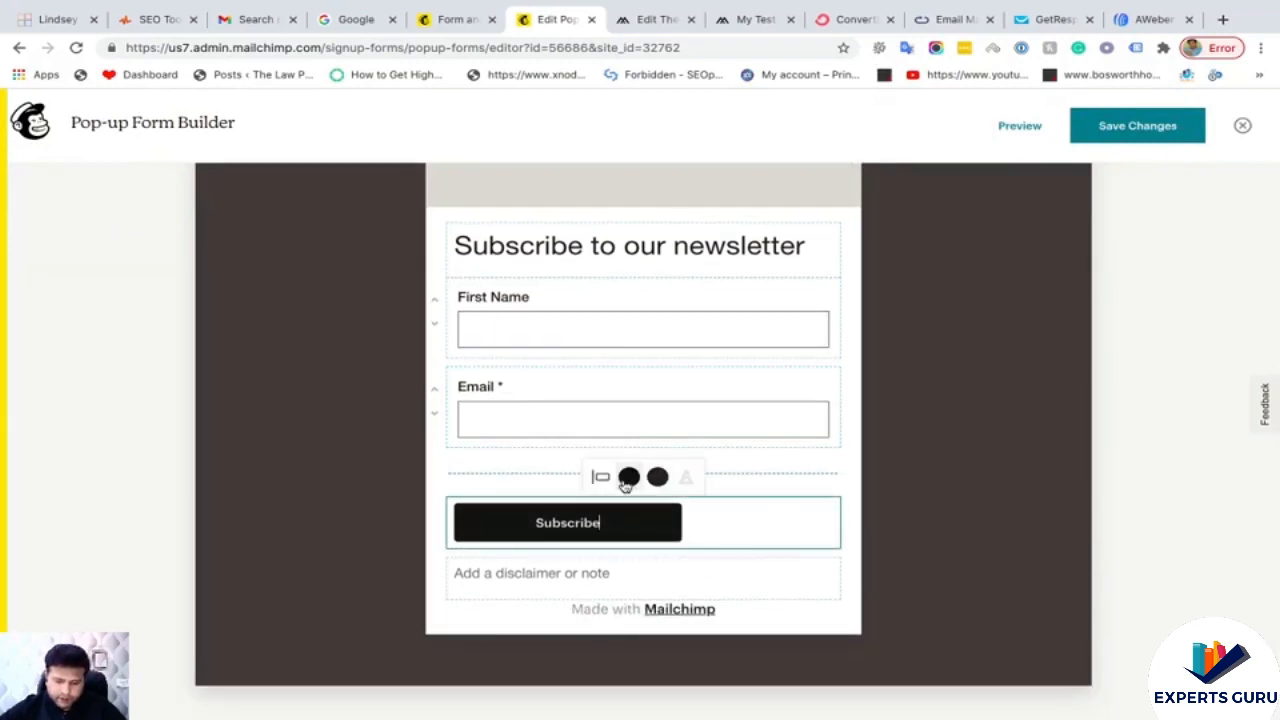
{"action": "left_click", "coordinate": [582, 580]}
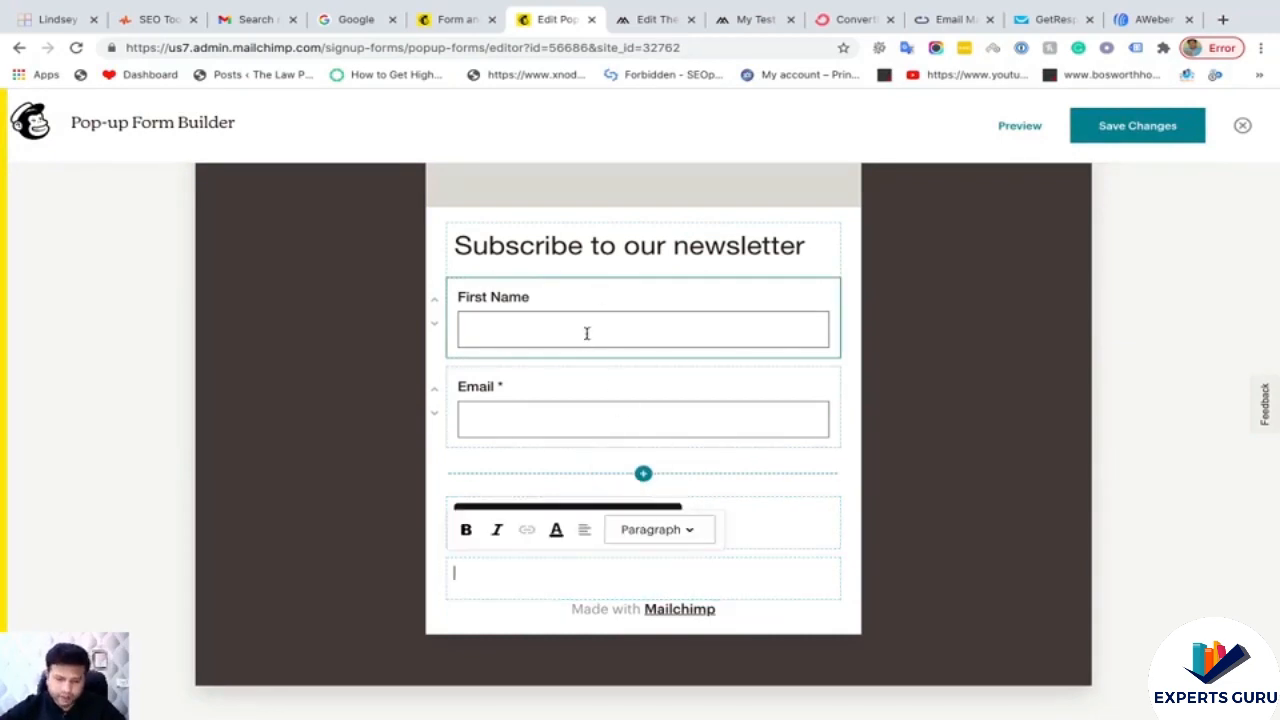
{"action": "left_click", "coordinate": [603, 246]}
- Make the First Name field required in its settings
{"action": "left_click", "coordinate": [520, 305]}
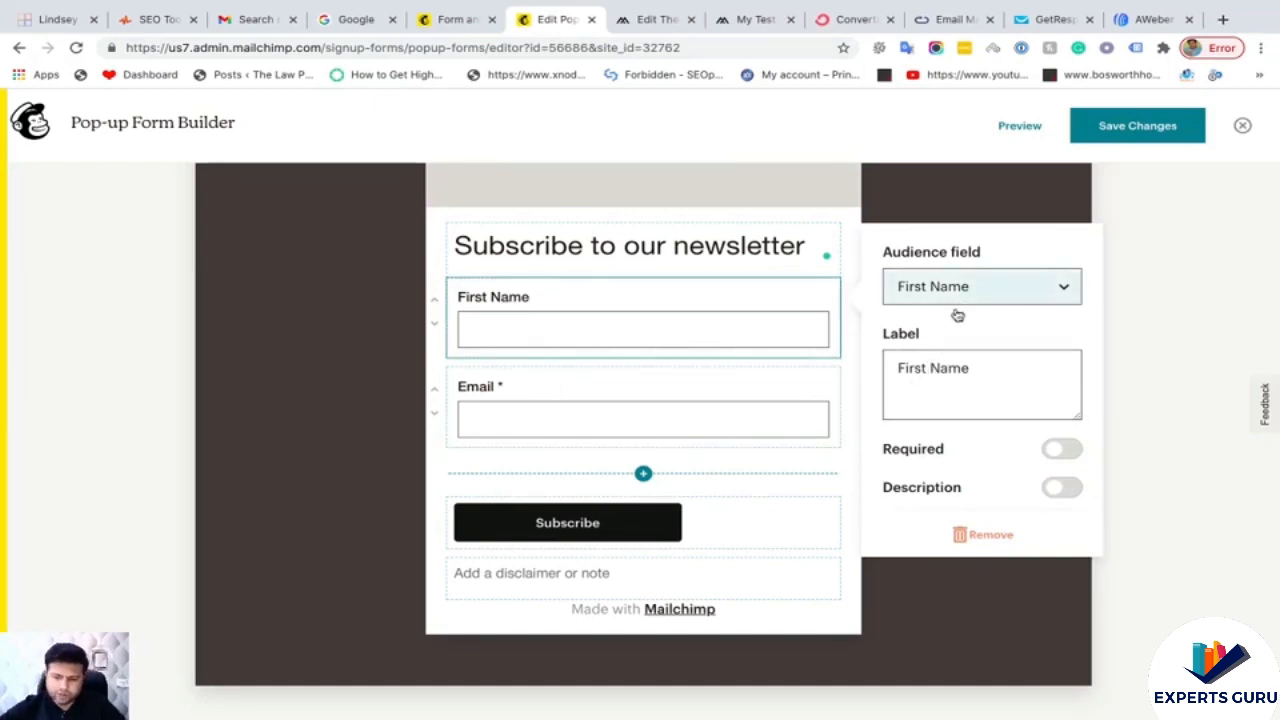
{"action": "left_click", "coordinate": [1064, 450]}
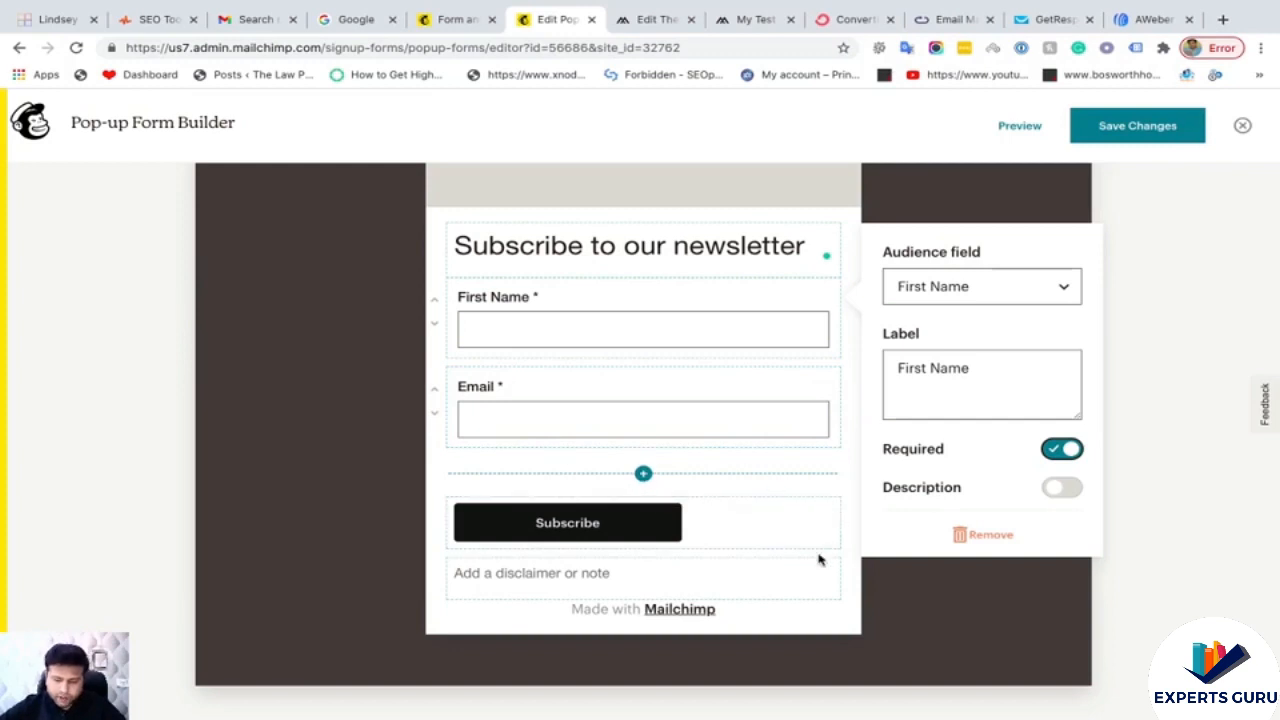
{"action": "left_click", "coordinate": [849, 561]}
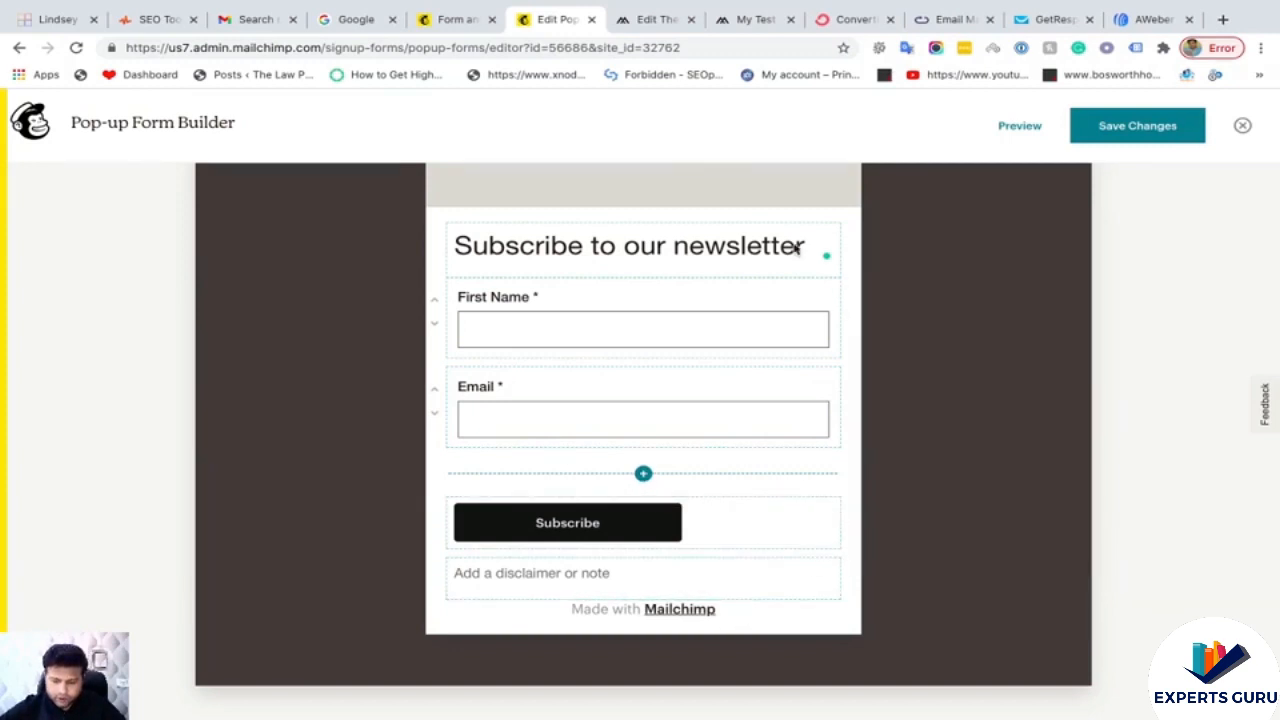
{"action": "scroll", "coordinate": [751, 354], "scroll_direction": "up", "scroll_amount": 5}
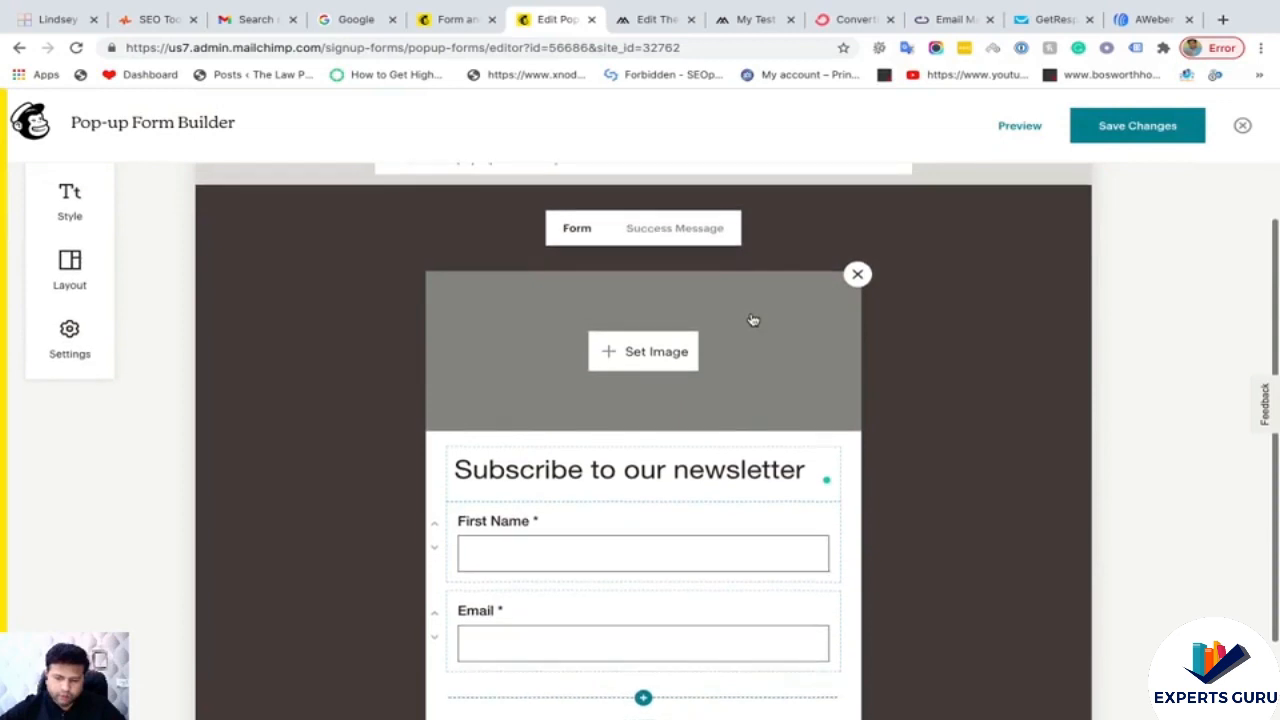
{"action": "scroll", "coordinate": [753, 320], "scroll_direction": "up", "scroll_amount": 1}
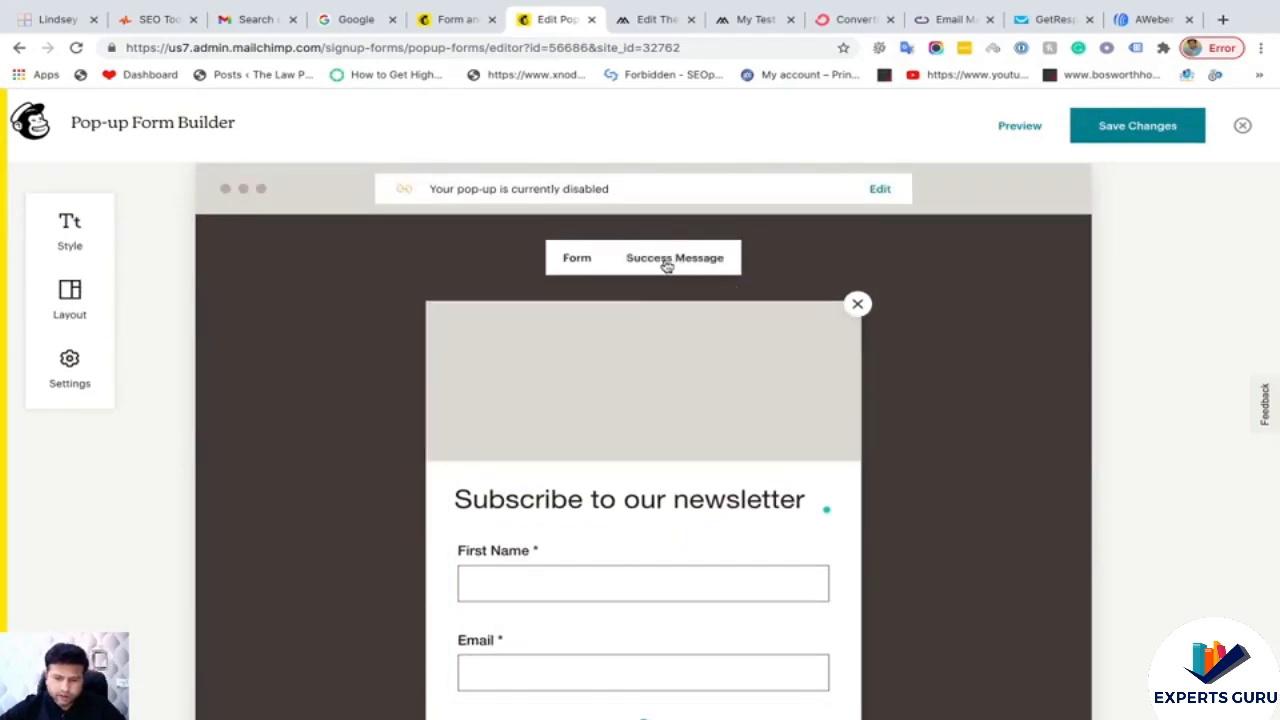
{"action": "mouse_move", "coordinate": [640, 382]}
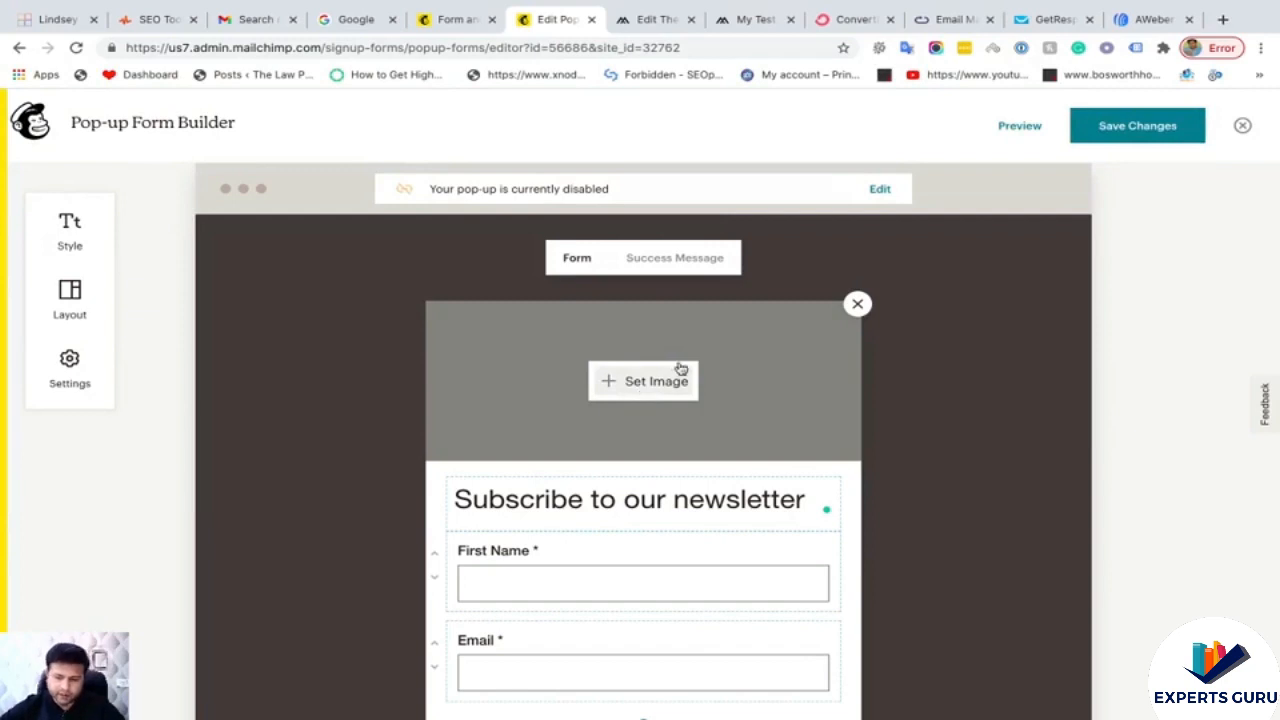
{"action": "left_click", "coordinate": [643, 384]}
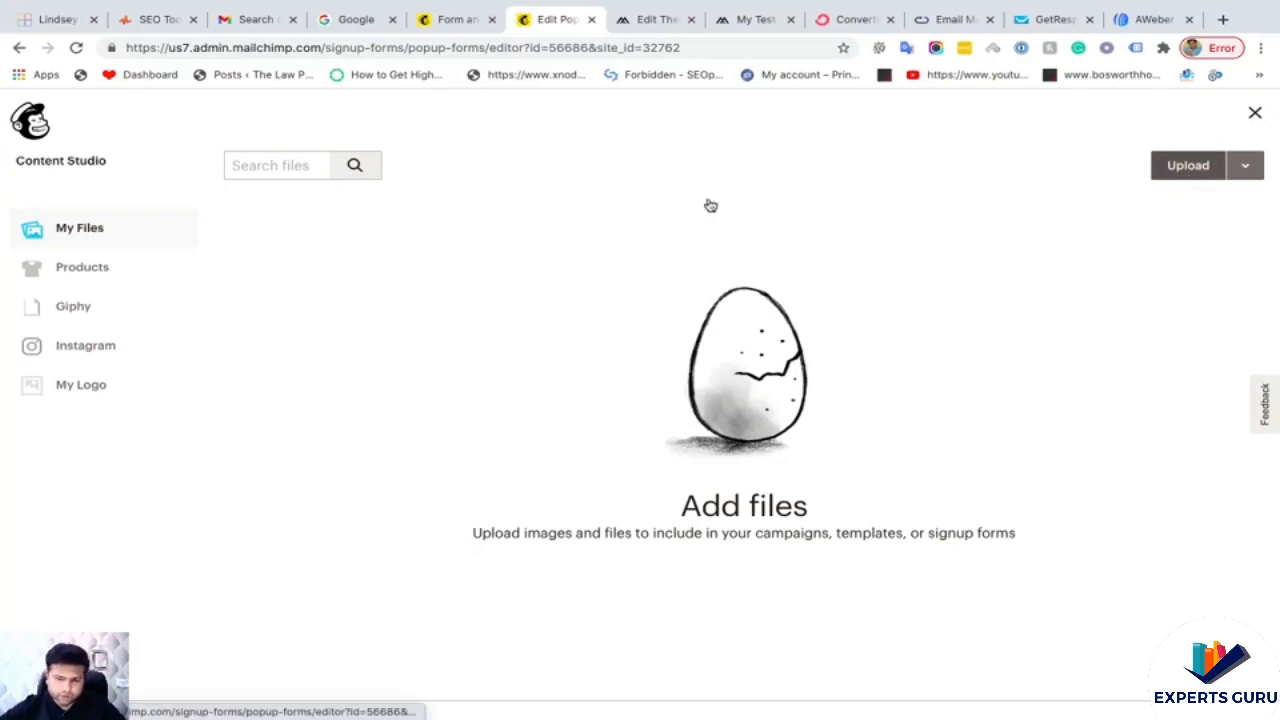
{"action": "double_click", "coordinate": [525, 47]}
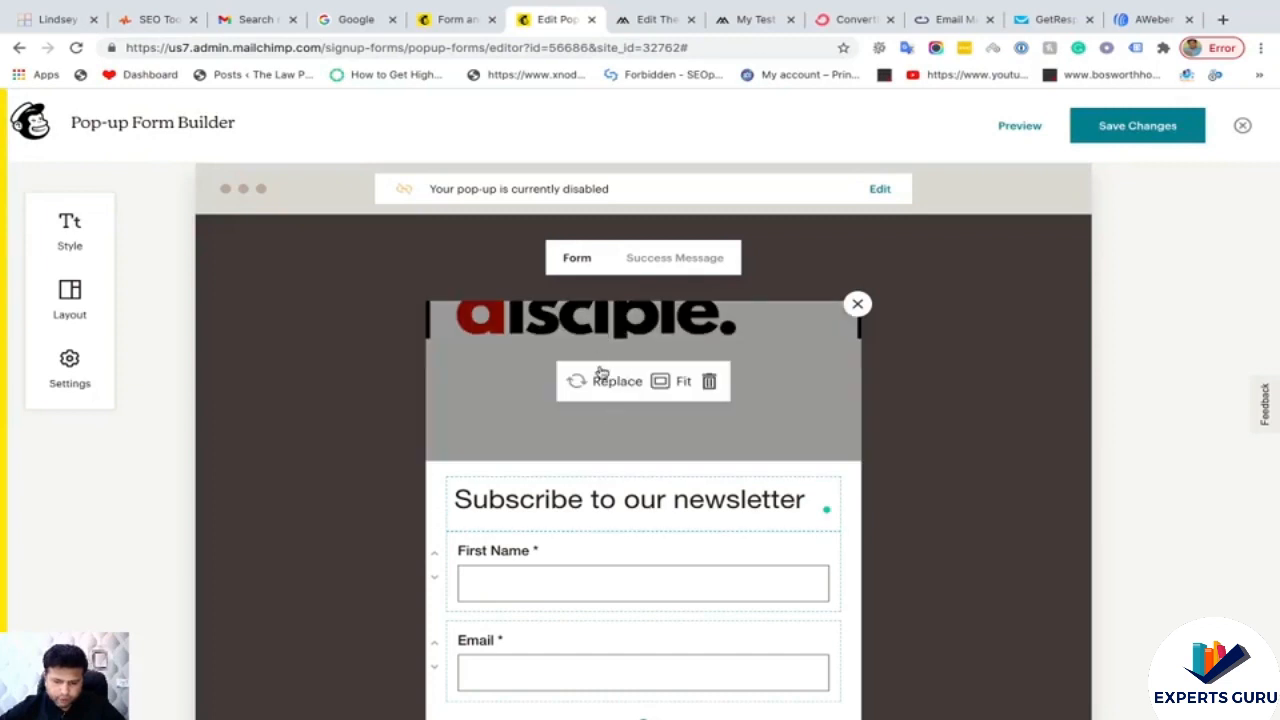
{"action": "left_click", "coordinate": [681, 384]}
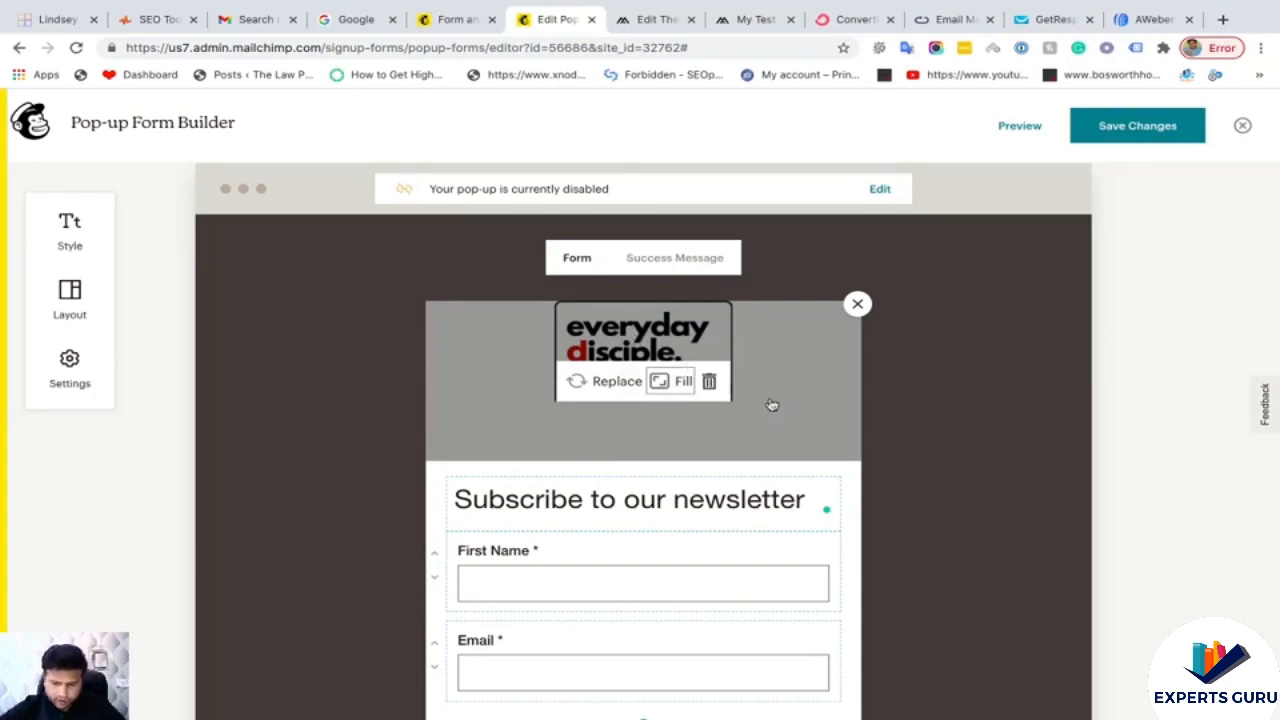
{"action": "left_click", "coordinate": [681, 384]}
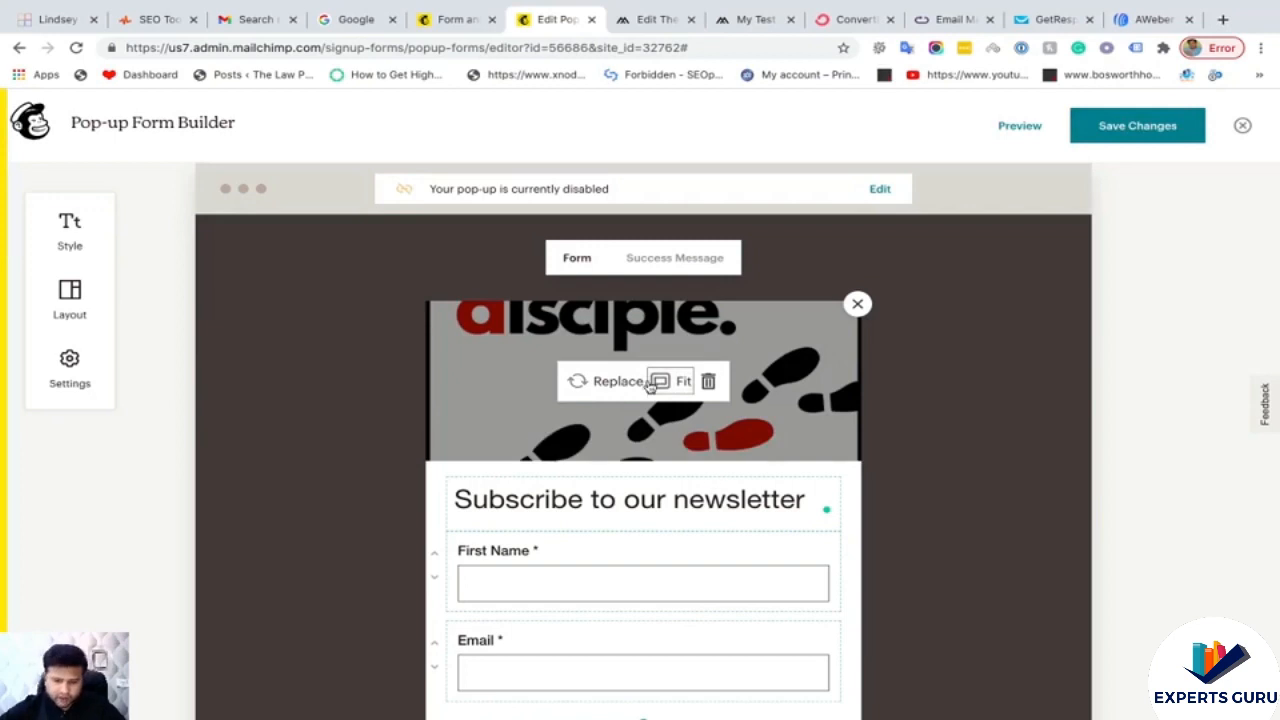
{"action": "left_click", "coordinate": [662, 389]}
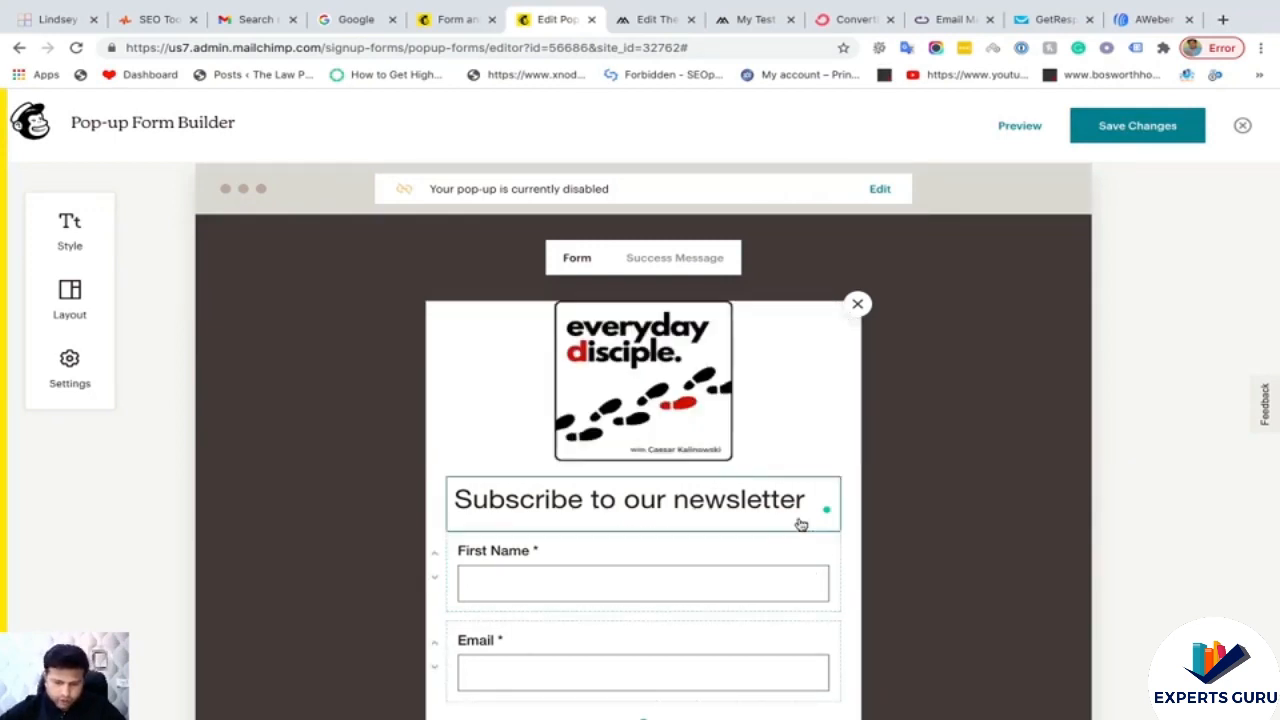
{"action": "scroll", "coordinate": [800, 523], "scroll_direction": "down", "scroll_amount": 2}
{"action": "scroll", "coordinate": [797, 517], "scroll_direction": "up", "scroll_amount": 2}
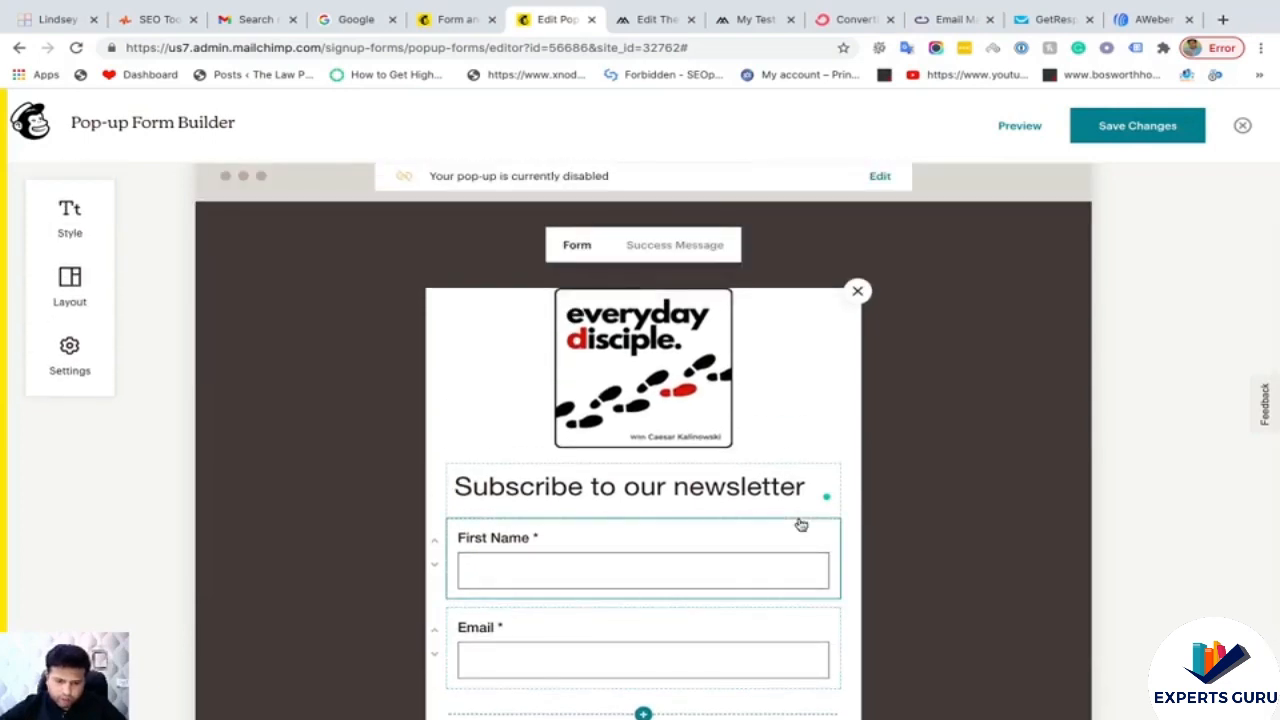
{"action": "mouse_move", "coordinate": [634, 348]}
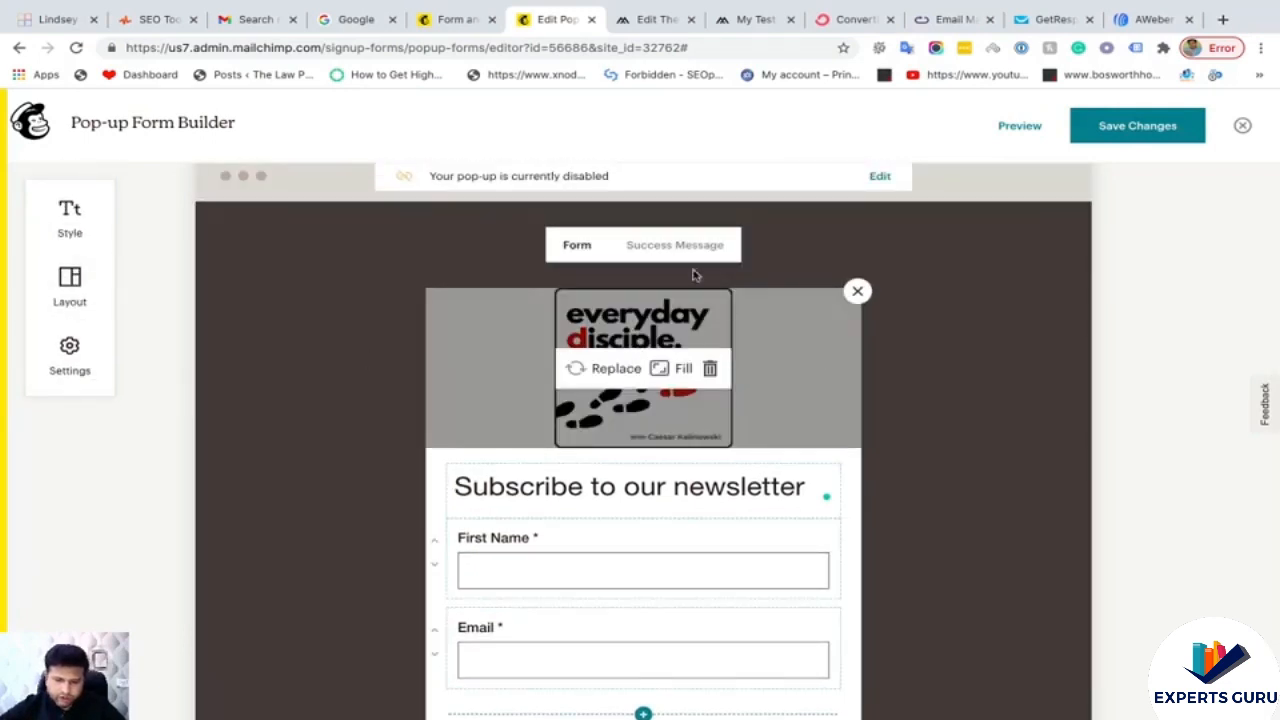
{"action": "scroll", "coordinate": [631, 529], "scroll_direction": "down", "scroll_amount": 2}
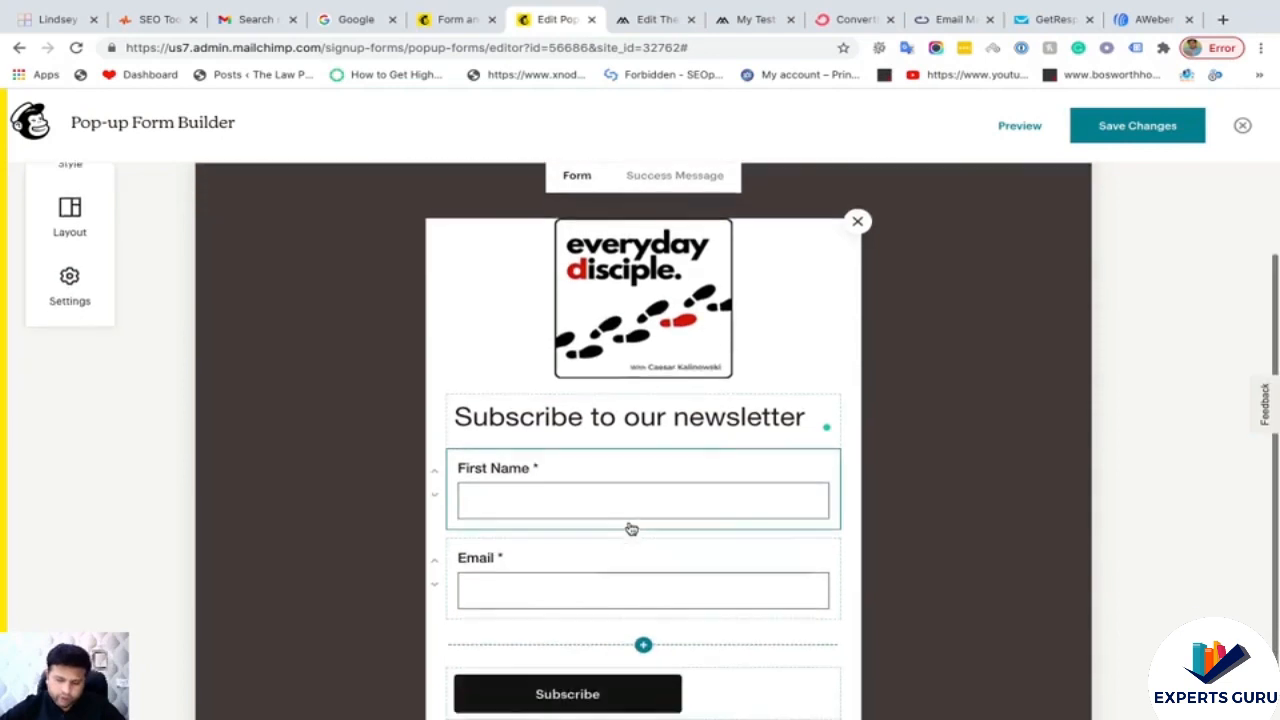
{"action": "scroll", "coordinate": [631, 529], "scroll_direction": "up", "scroll_amount": 2}
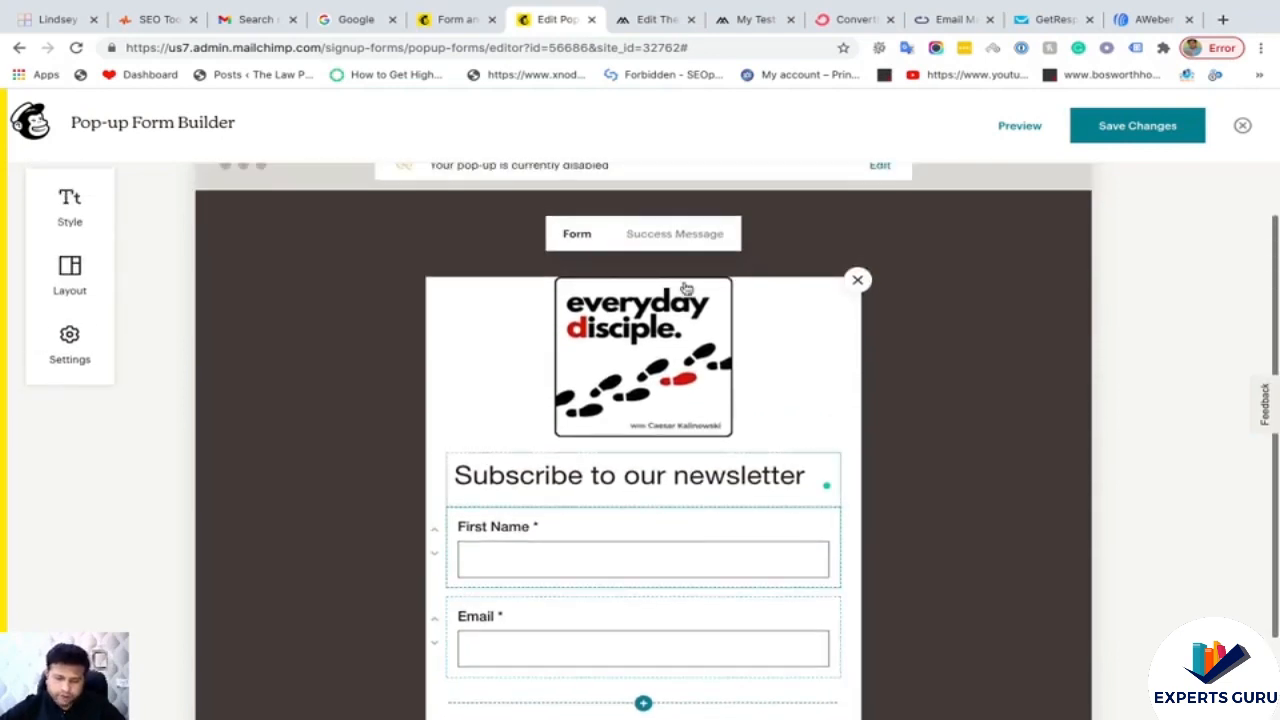
- Look over the Success Message, return to the Form tab and launch the pop-up preview
{"action": "left_click", "coordinate": [675, 236]}
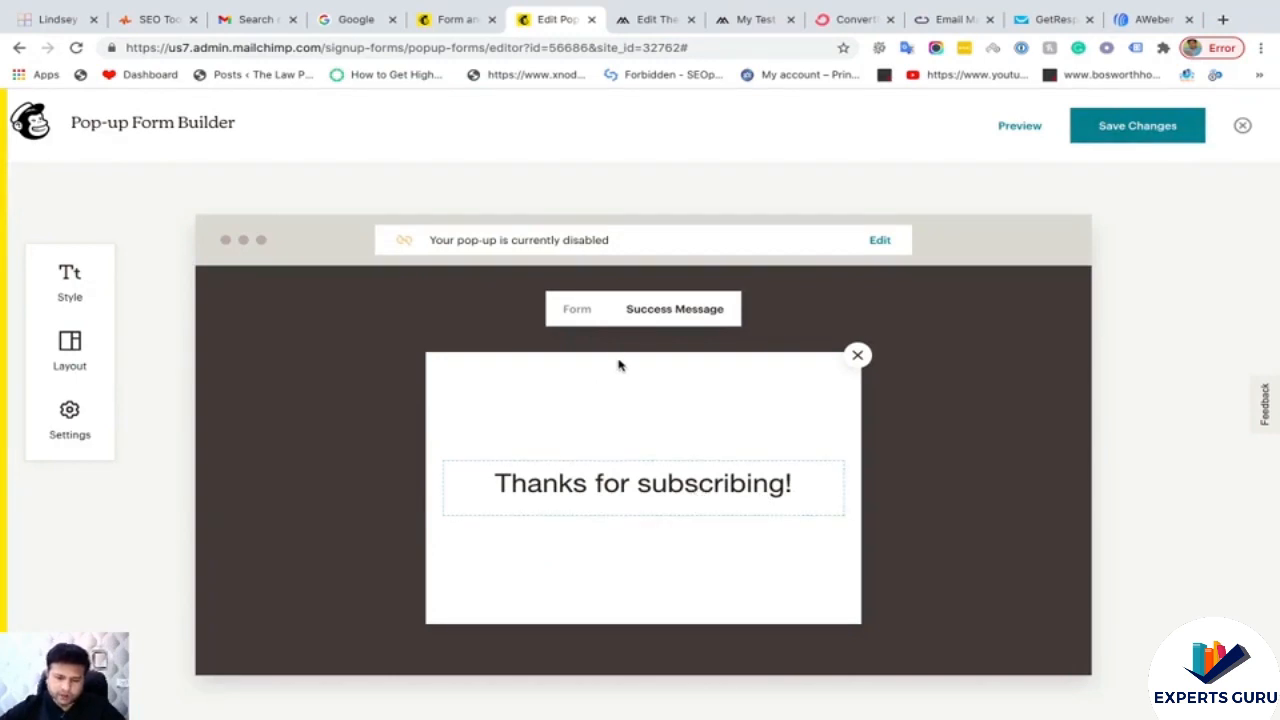
{"action": "left_click", "coordinate": [578, 314]}
{"action": "scroll", "coordinate": [769, 431], "scroll_direction": "down", "scroll_amount": 2}
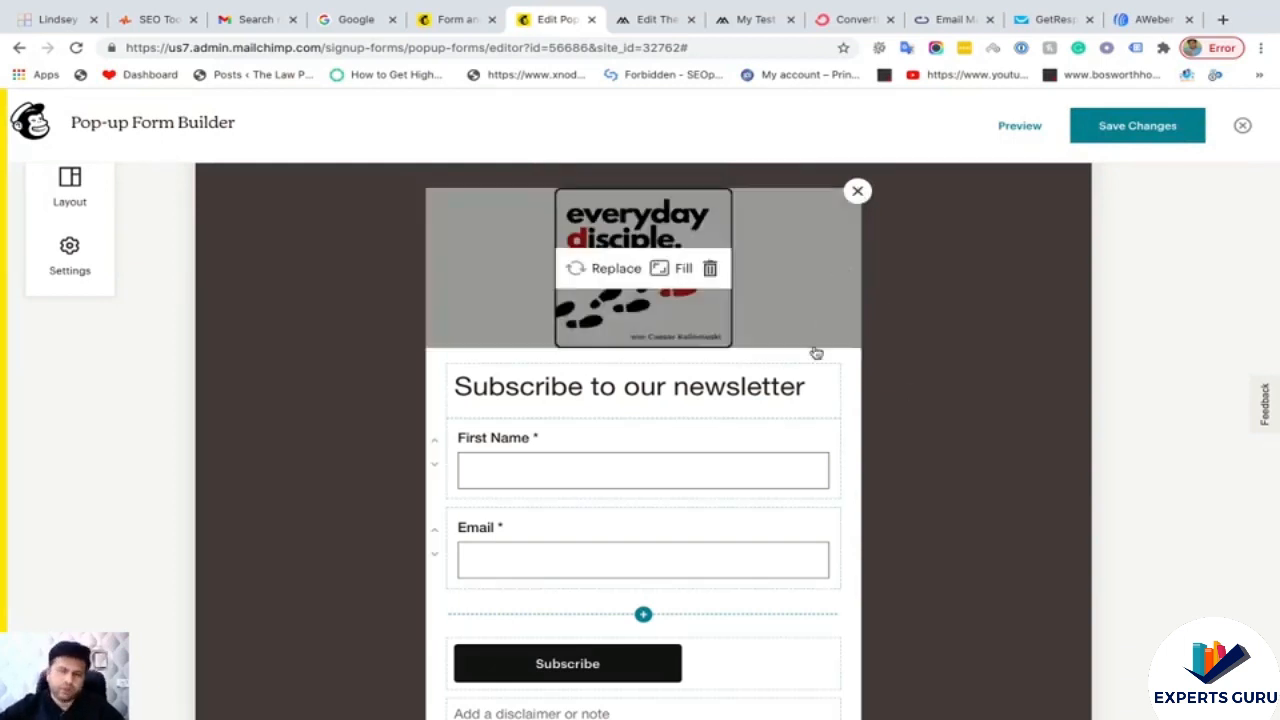
{"action": "scroll", "coordinate": [869, 441], "scroll_direction": "down", "scroll_amount": 3}
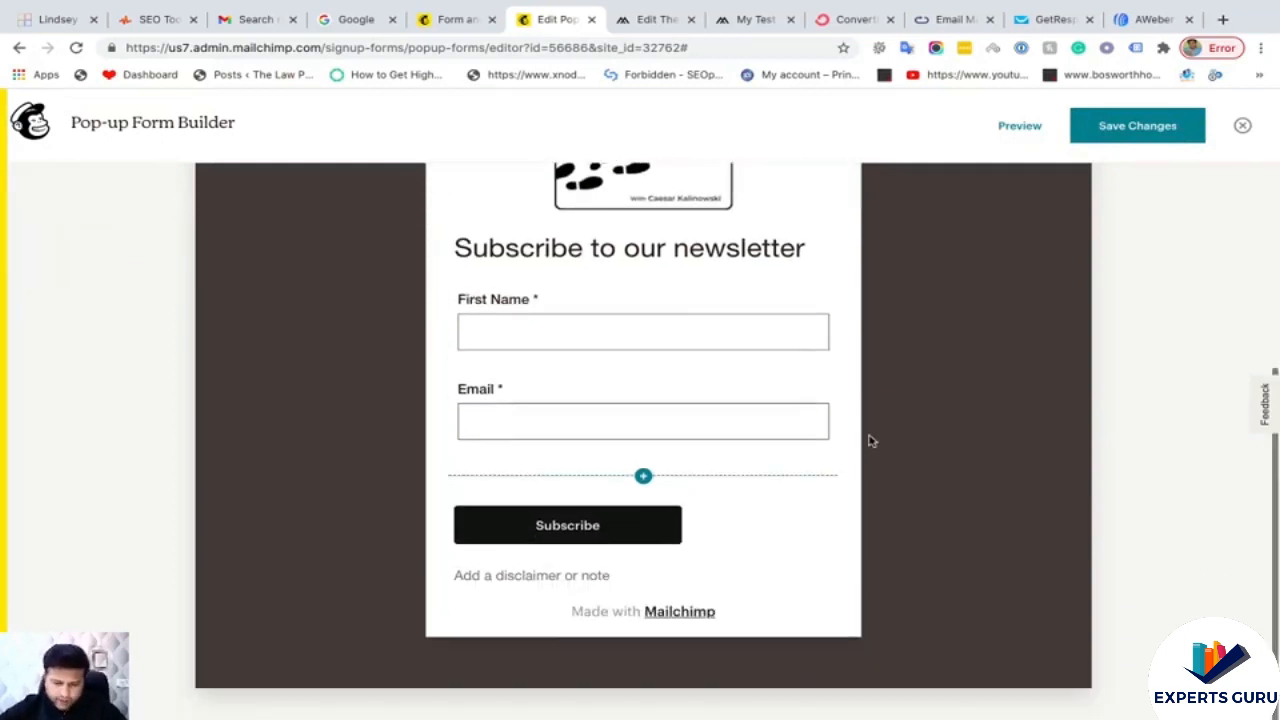
{"action": "scroll", "coordinate": [869, 441], "scroll_direction": "up", "scroll_amount": 4}
{"action": "left_click", "coordinate": [1019, 127]}
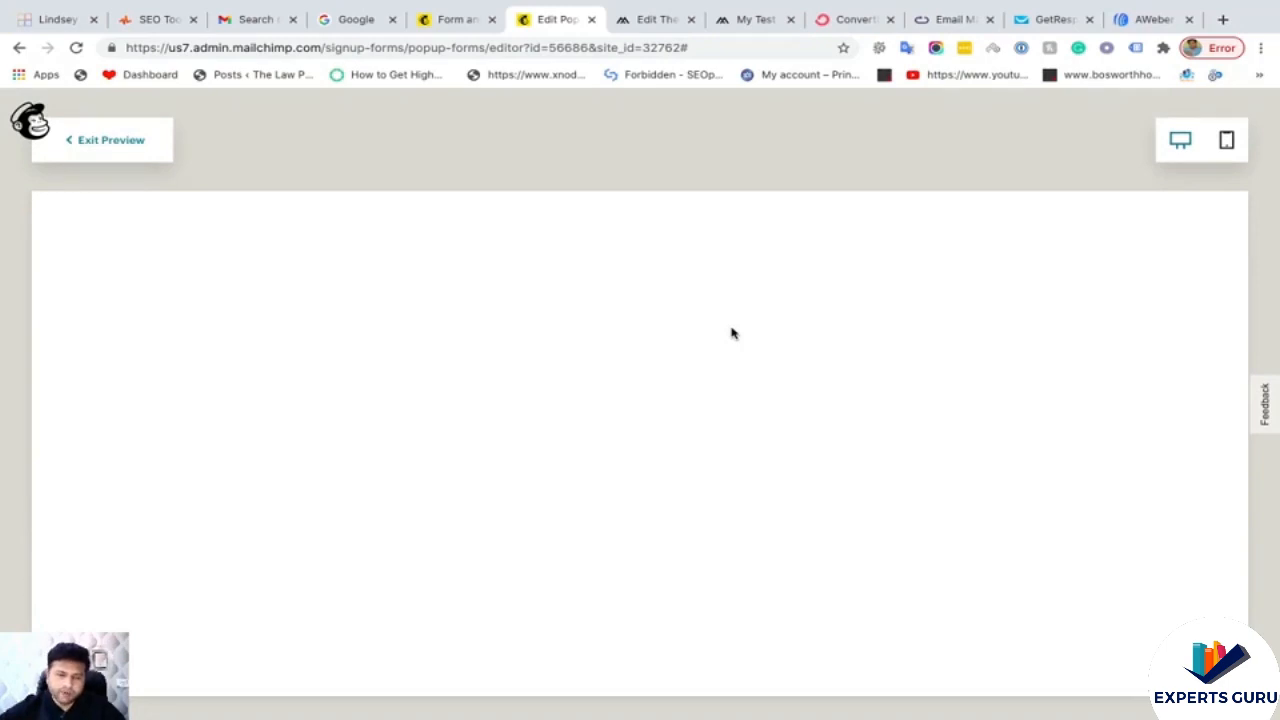
- Scroll through the pop-up preview and view it in mobile layout
{"action": "scroll", "coordinate": [706, 400], "scroll_direction": "down", "scroll_amount": 2}
{"action": "scroll", "coordinate": [706, 400], "scroll_direction": "up", "scroll_amount": 2}
{"action": "scroll", "coordinate": [706, 400], "scroll_direction": "down", "scroll_amount": 1}
{"action": "scroll", "coordinate": [708, 400], "scroll_direction": "up", "scroll_amount": 1}
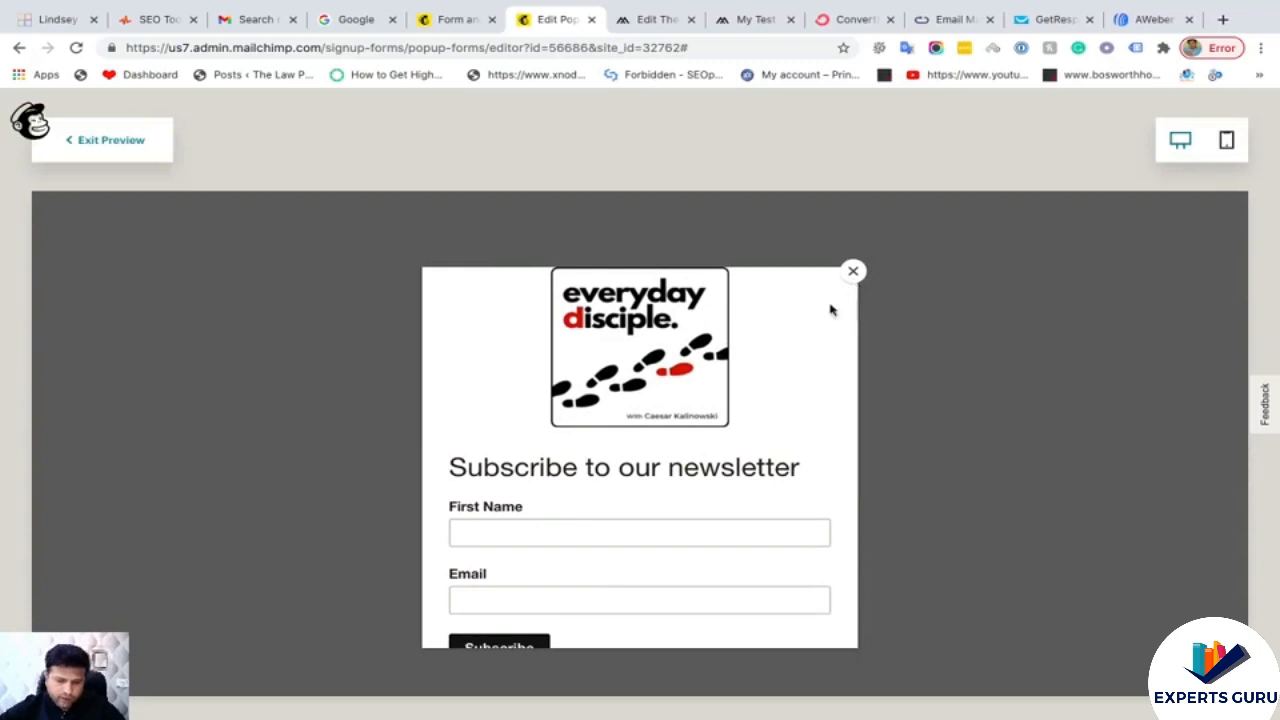
{"action": "scroll", "coordinate": [763, 389], "scroll_direction": "down", "scroll_amount": 1}
{"action": "scroll", "coordinate": [763, 389], "scroll_direction": "up", "scroll_amount": 1}
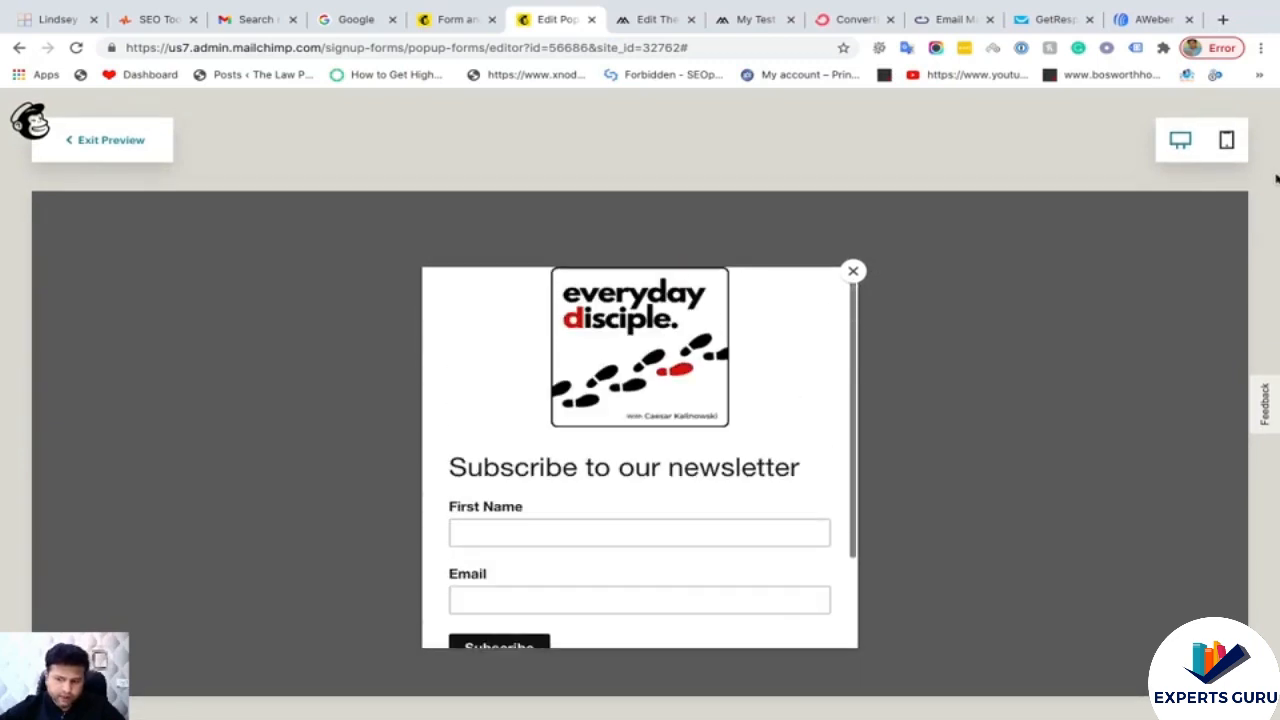
{"action": "left_click", "coordinate": [1226, 140]}
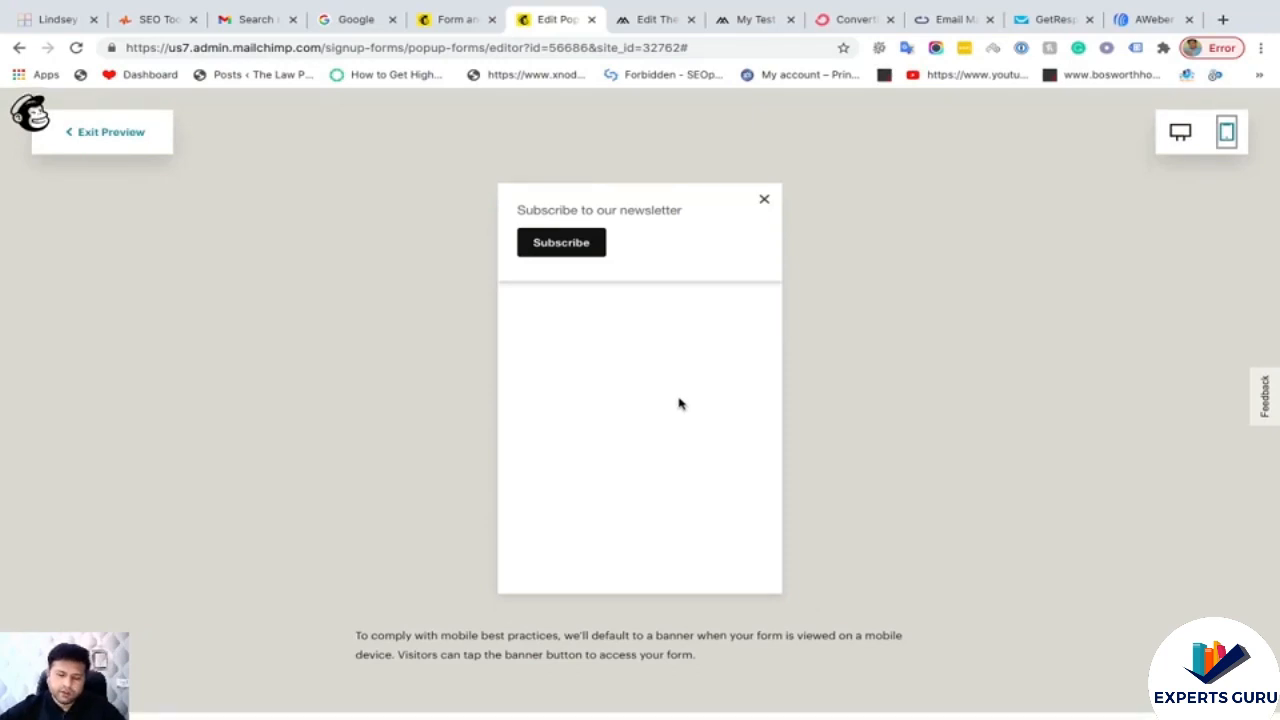
- Return to desktop view, exit the preview and save, getting the not-enabled on seostopshop.com warning
{"action": "left_click", "coordinate": [1180, 141]}
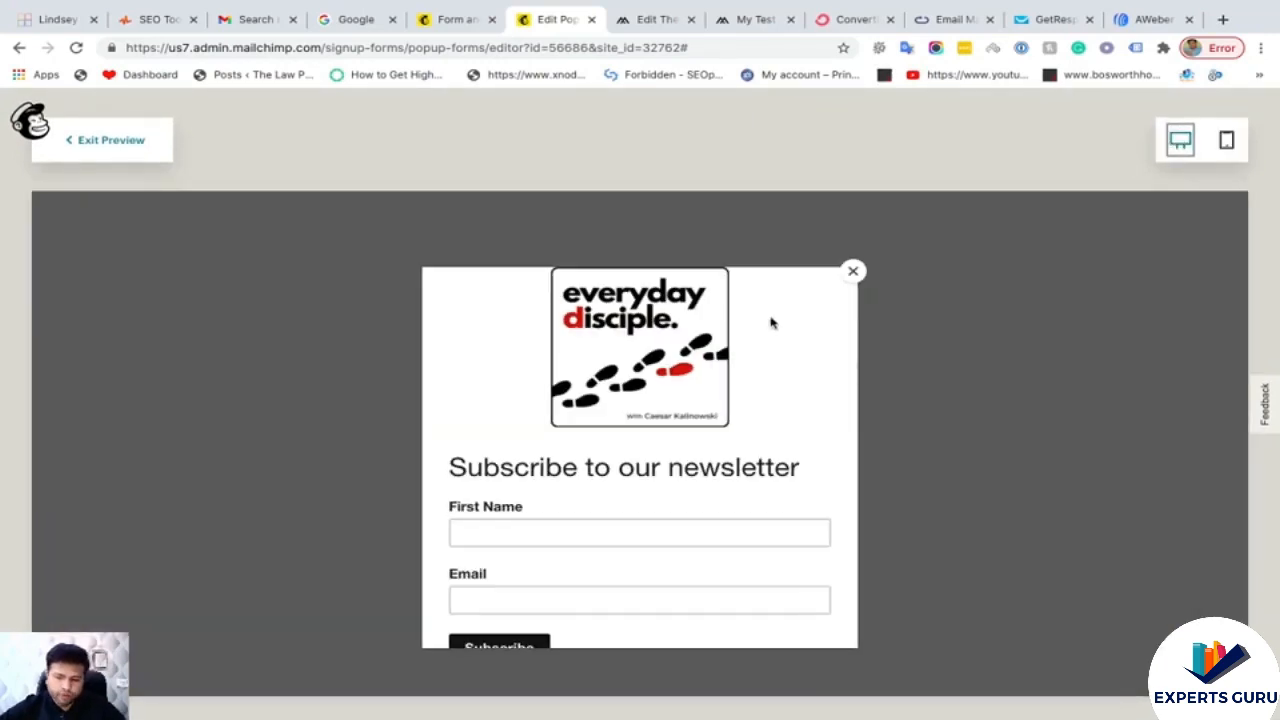
{"action": "left_click", "coordinate": [106, 139]}
{"action": "left_click", "coordinate": [1126, 140]}
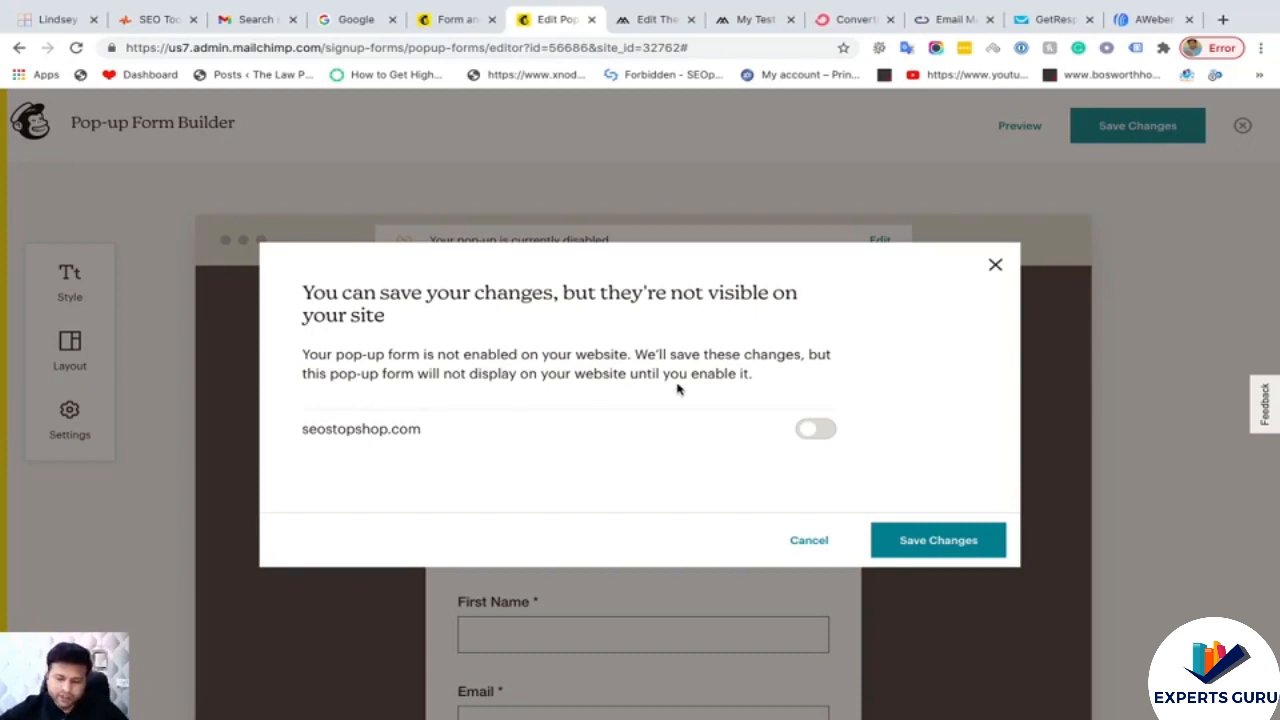
- Turn on the pop-up for seostopshop.com and save and publish the changes
{"action": "left_click", "coordinate": [822, 430]}
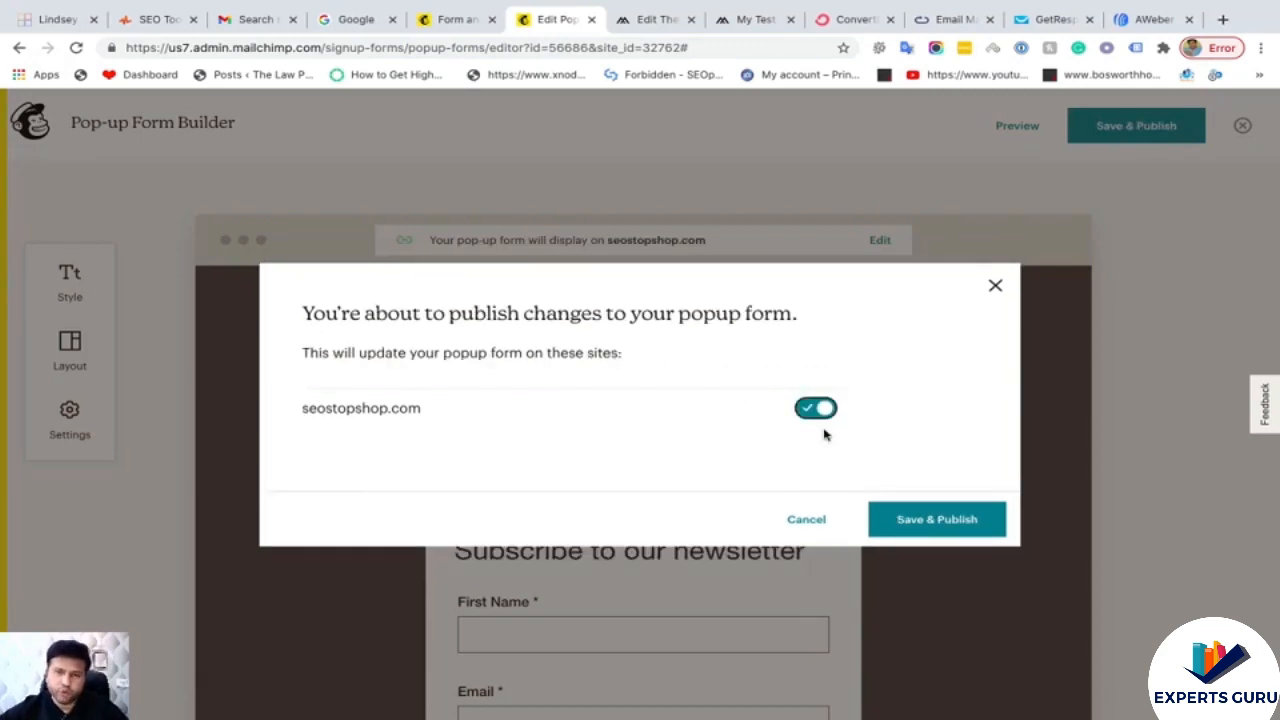
{"action": "left_click", "coordinate": [910, 520]}
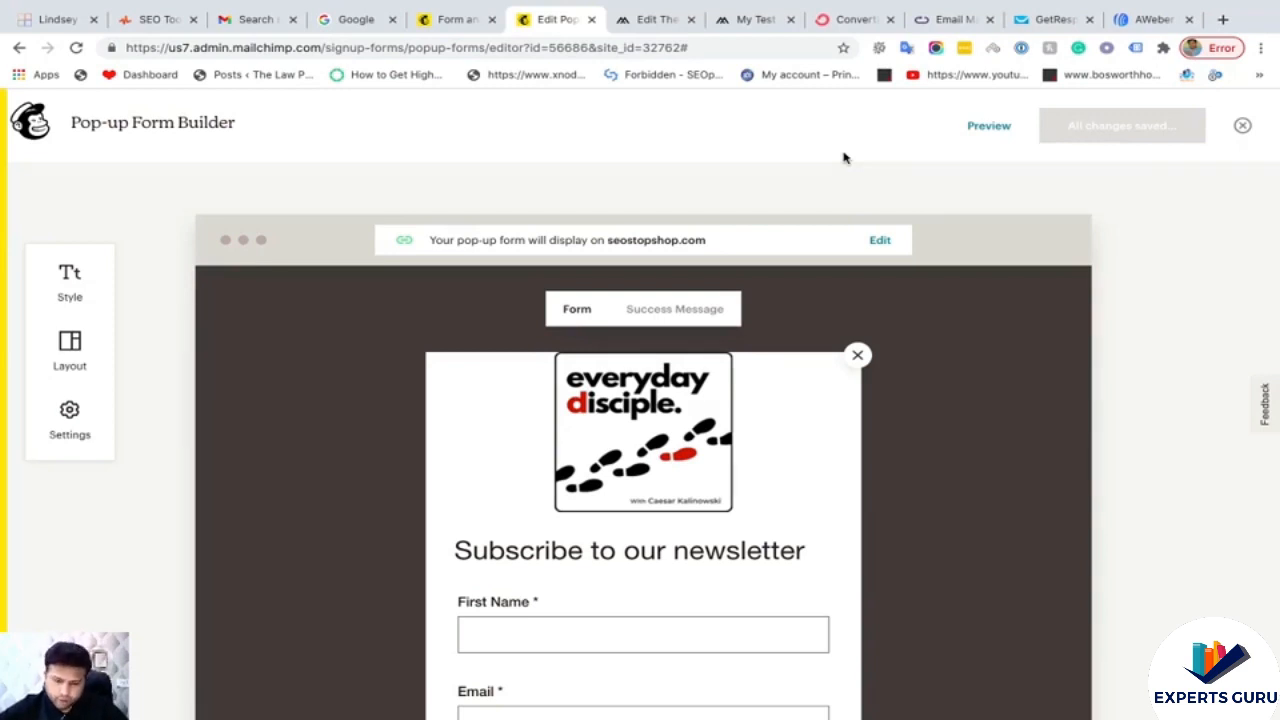
{"action": "left_click", "coordinate": [658, 20]}
- On the live seostopshop.com pop-up, enter a test first name and email address and subscribe
{"action": "left_click", "coordinate": [748, 20]}
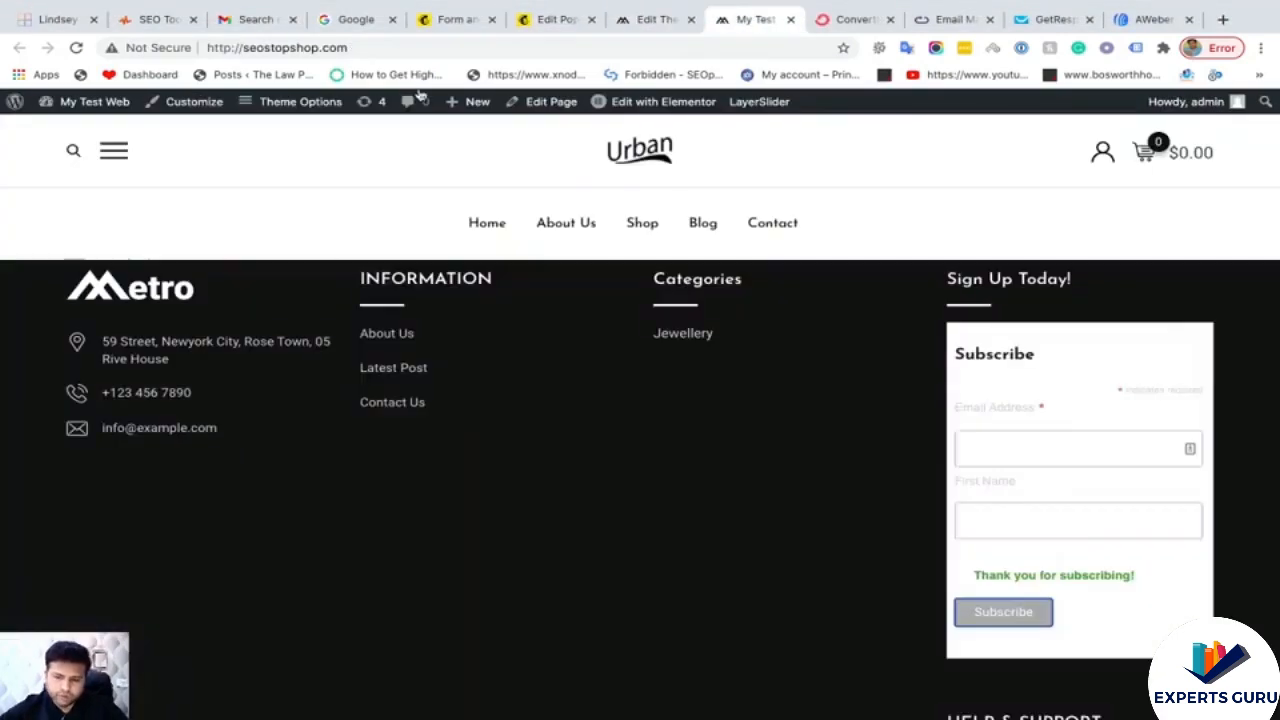
{"action": "scroll", "coordinate": [429, 306], "scroll_direction": "up", "scroll_amount": 10}
{"action": "scroll", "coordinate": [429, 308], "scroll_direction": "down", "scroll_amount": 10}
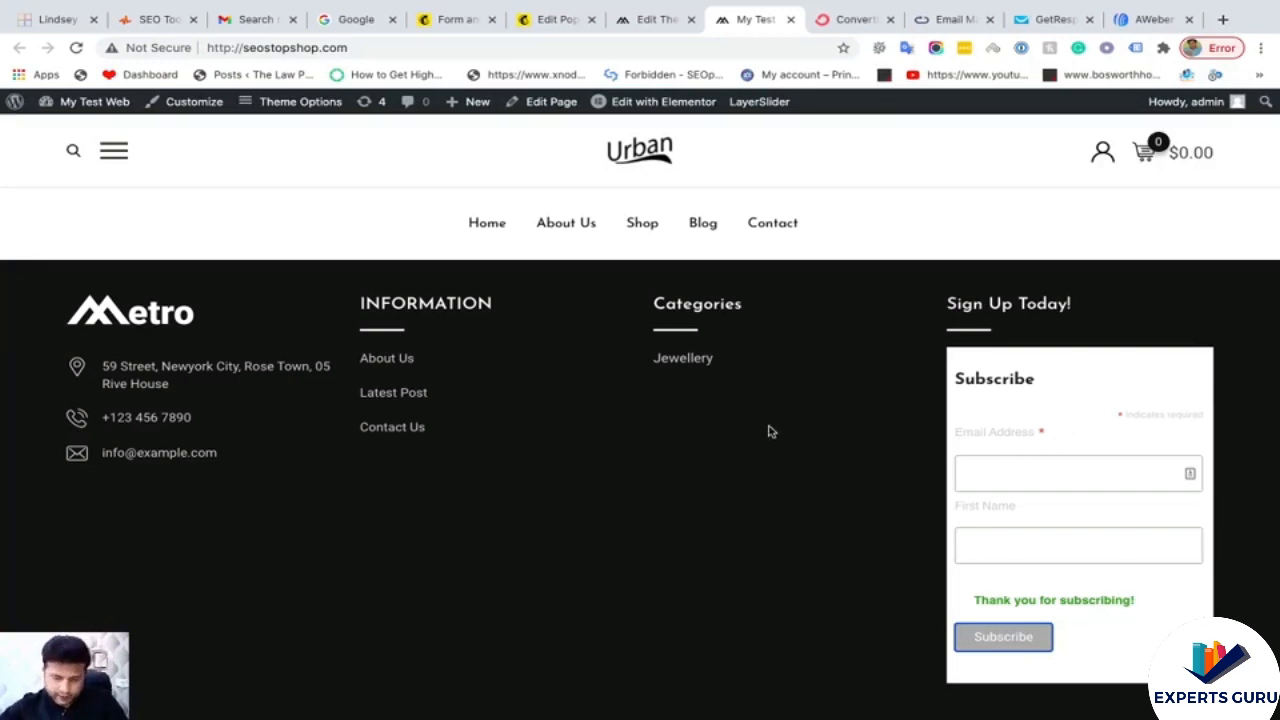
{"action": "scroll", "coordinate": [766, 428], "scroll_direction": "up", "scroll_amount": 15}
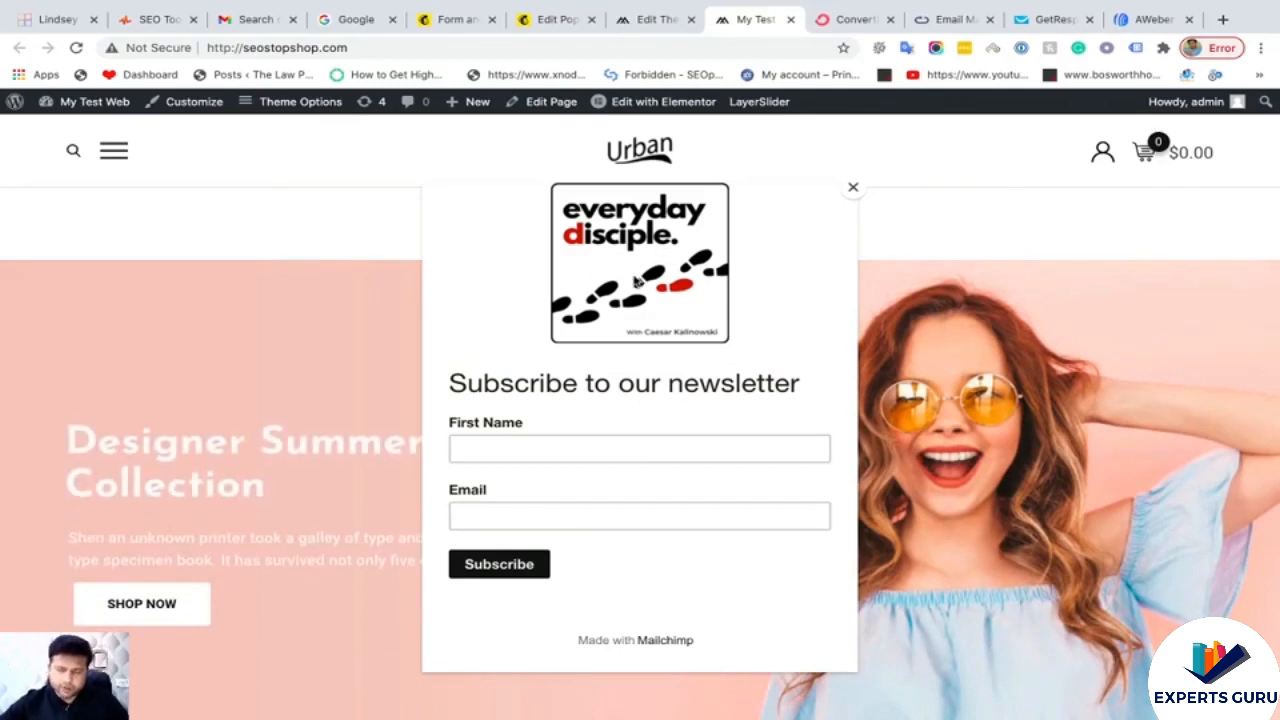
{"action": "left_click", "coordinate": [582, 448]}
{"action": "left_click", "coordinate": [523, 486]}
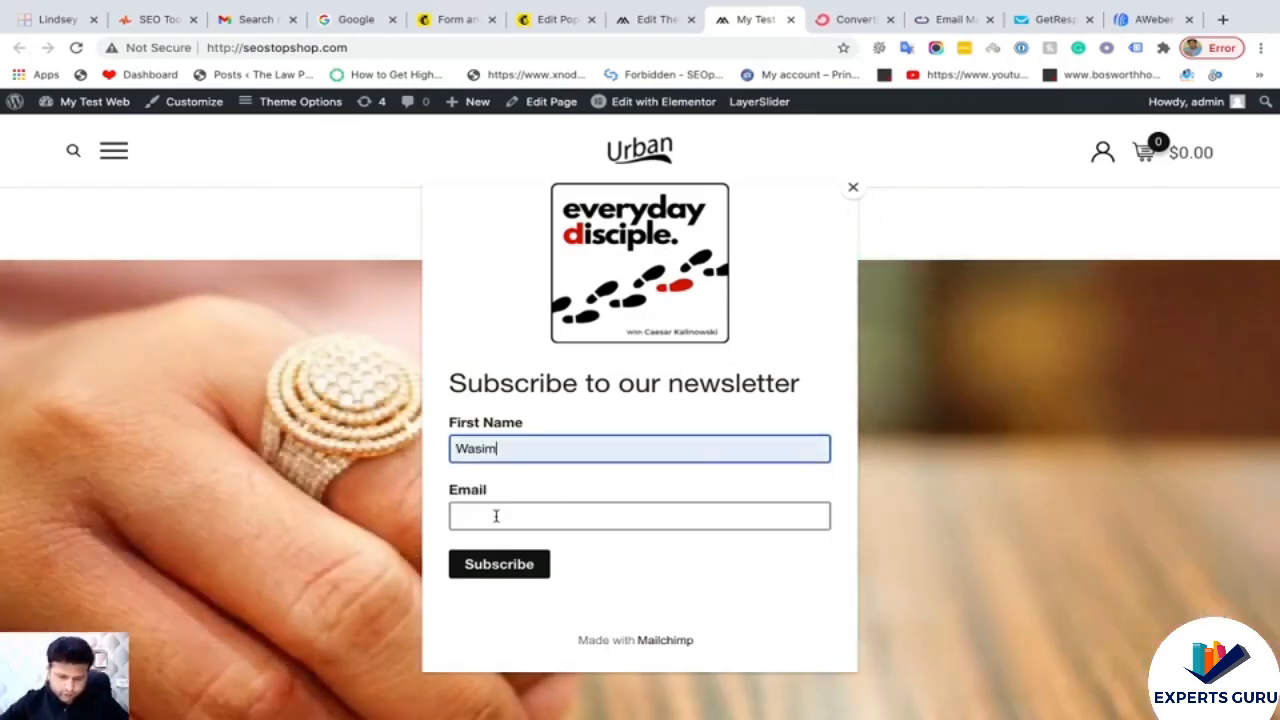
{"action": "left_click", "coordinate": [497, 516]}
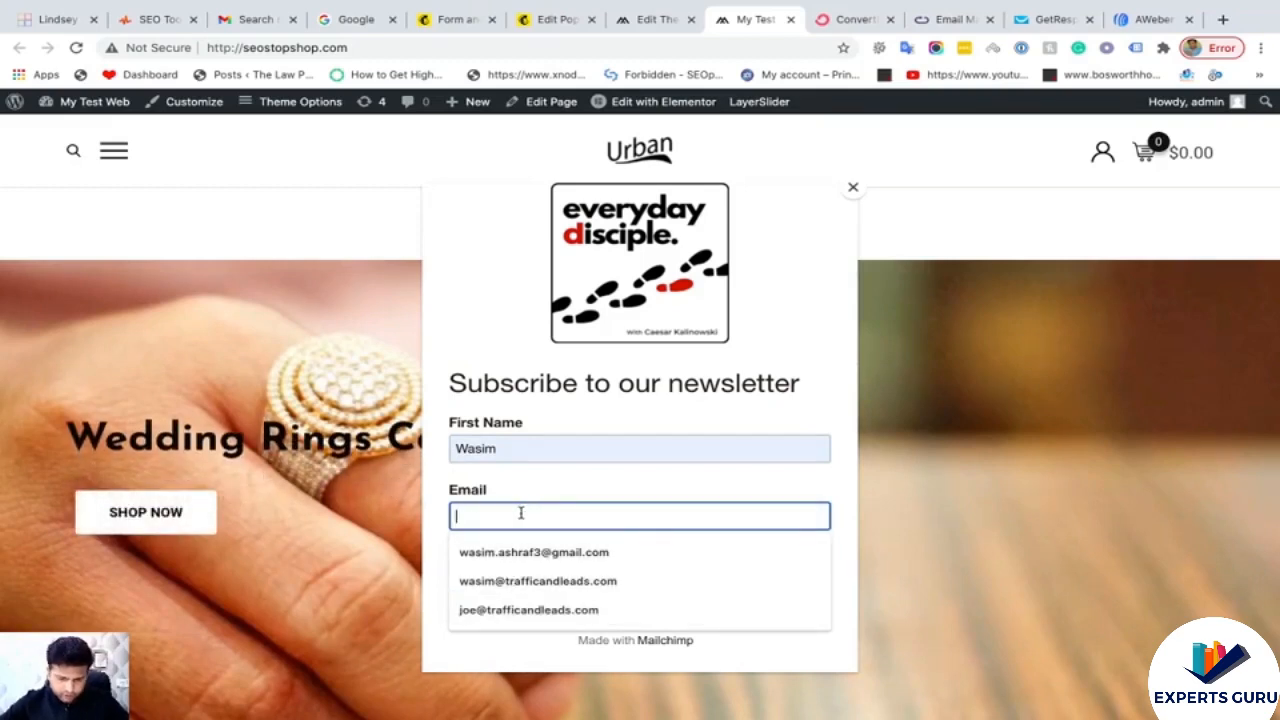
{"action": "type", "text": "was"}
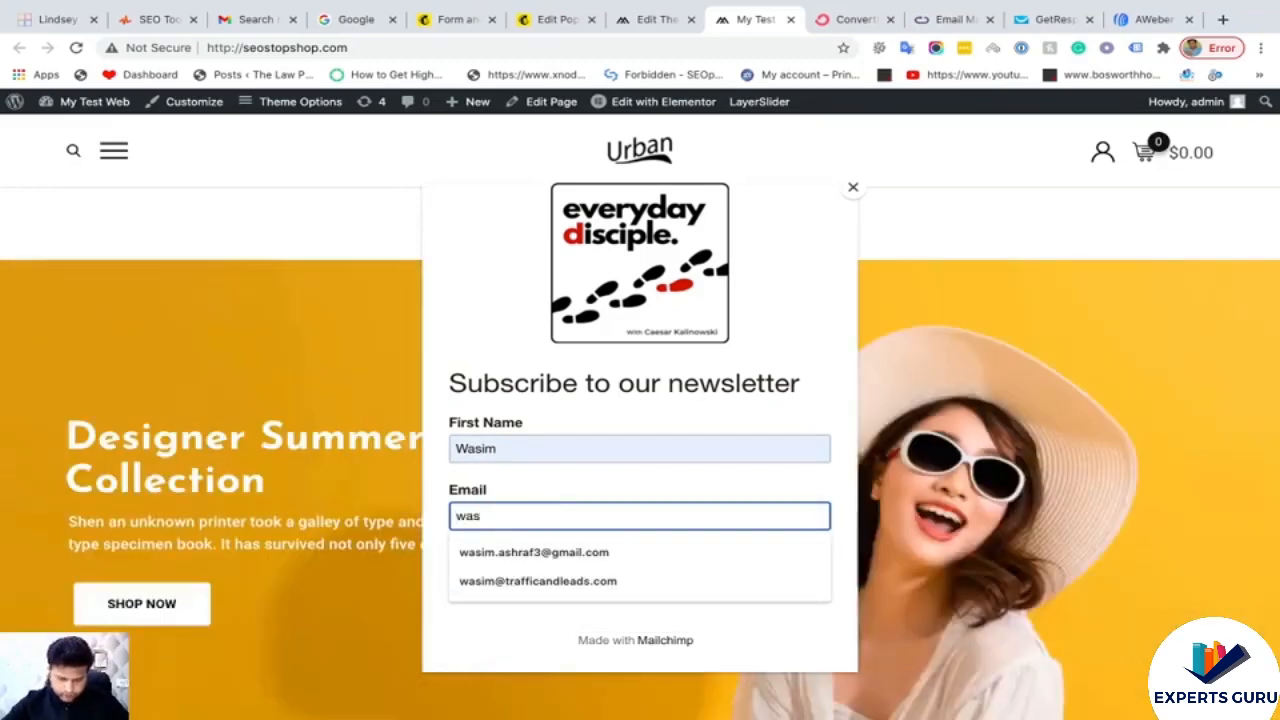
{"action": "key", "text": "BackSpace"}
{"action": "key", "text": "BackSpace"}
{"action": "key", "text": "BackSpace"}
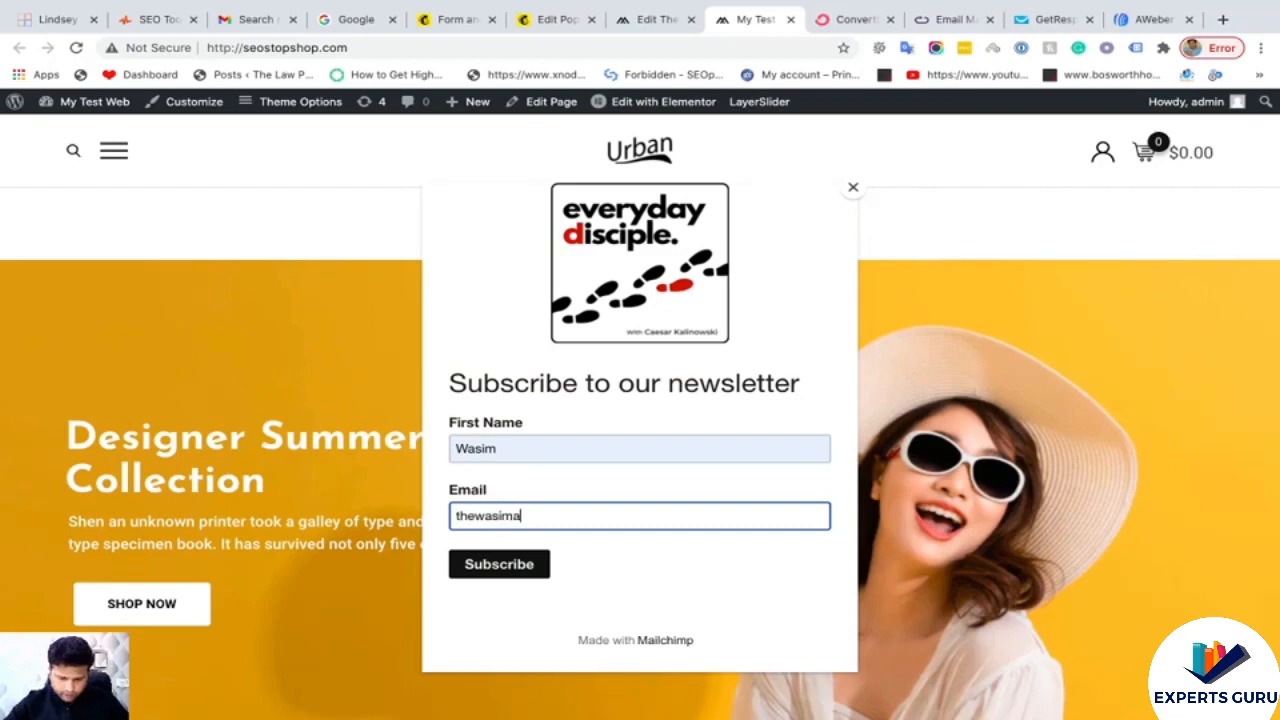
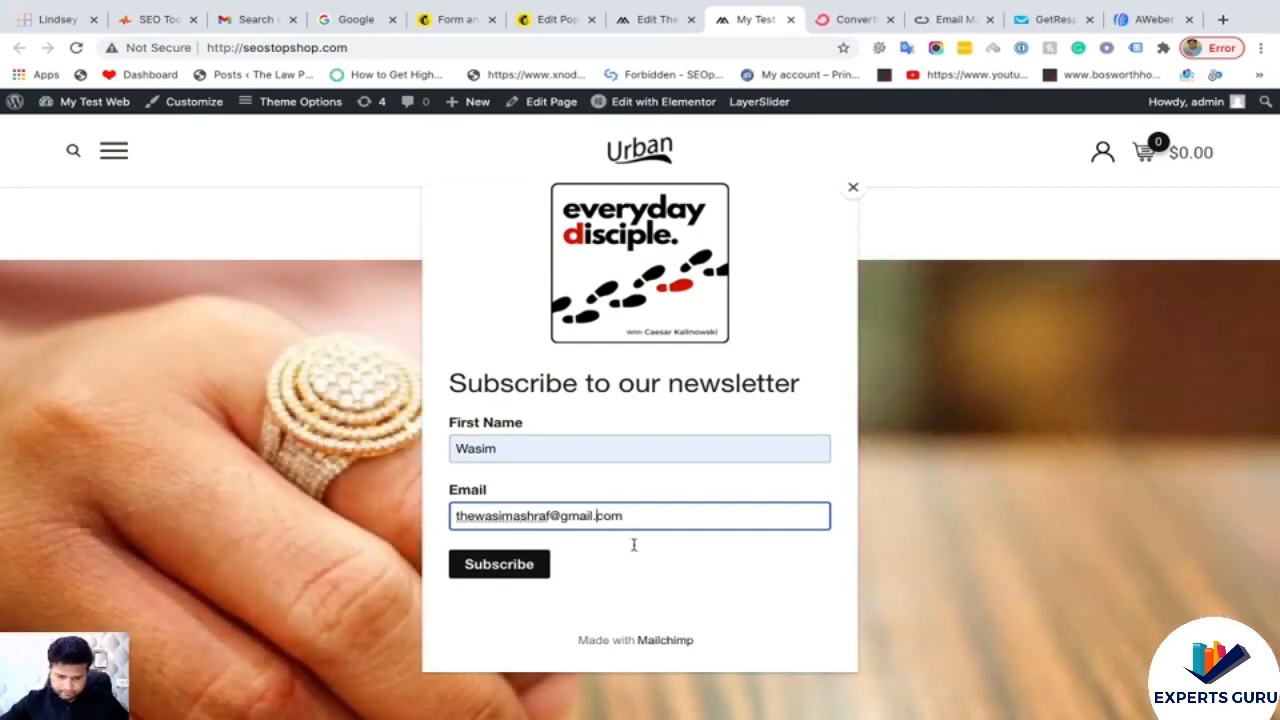
{"action": "left_click", "coordinate": [519, 566]}
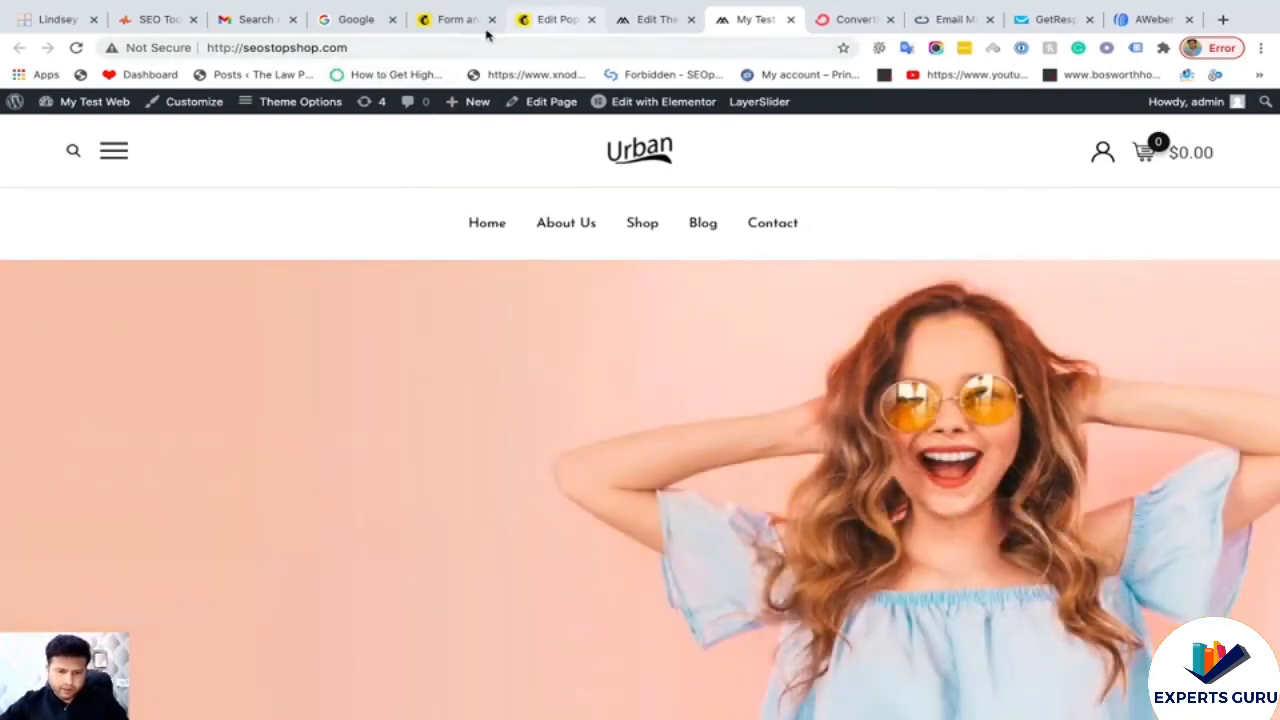
- Open the Seo Stop Shop audience's All contacts list and confirm the new Popup Form subscriber
{"action": "left_click", "coordinate": [470, 21]}
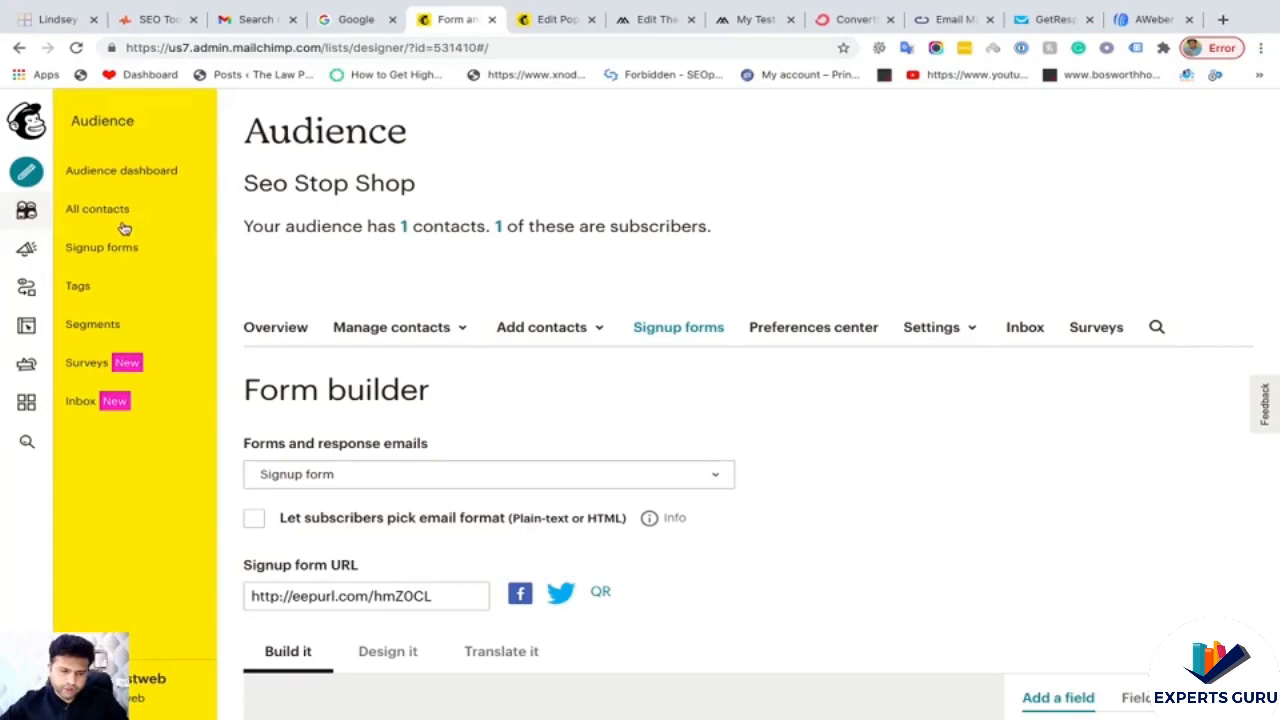
{"action": "left_click", "coordinate": [27, 211]}
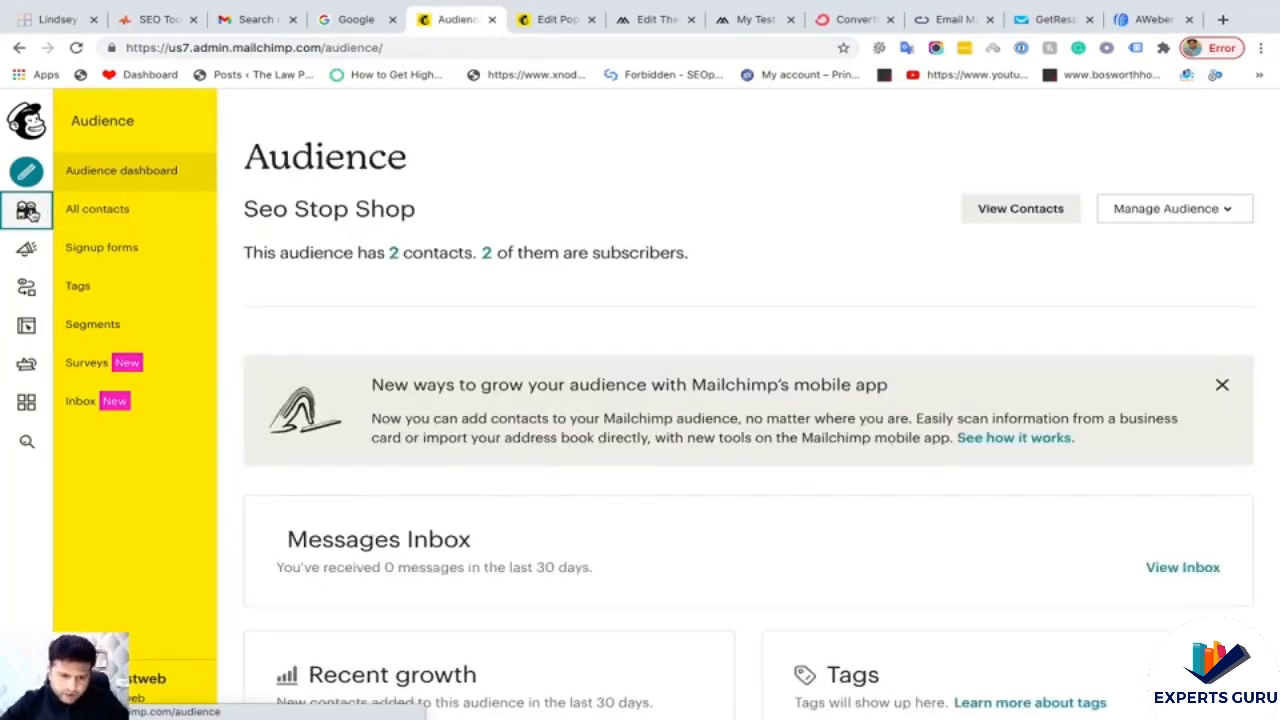
{"action": "left_click", "coordinate": [394, 255]}
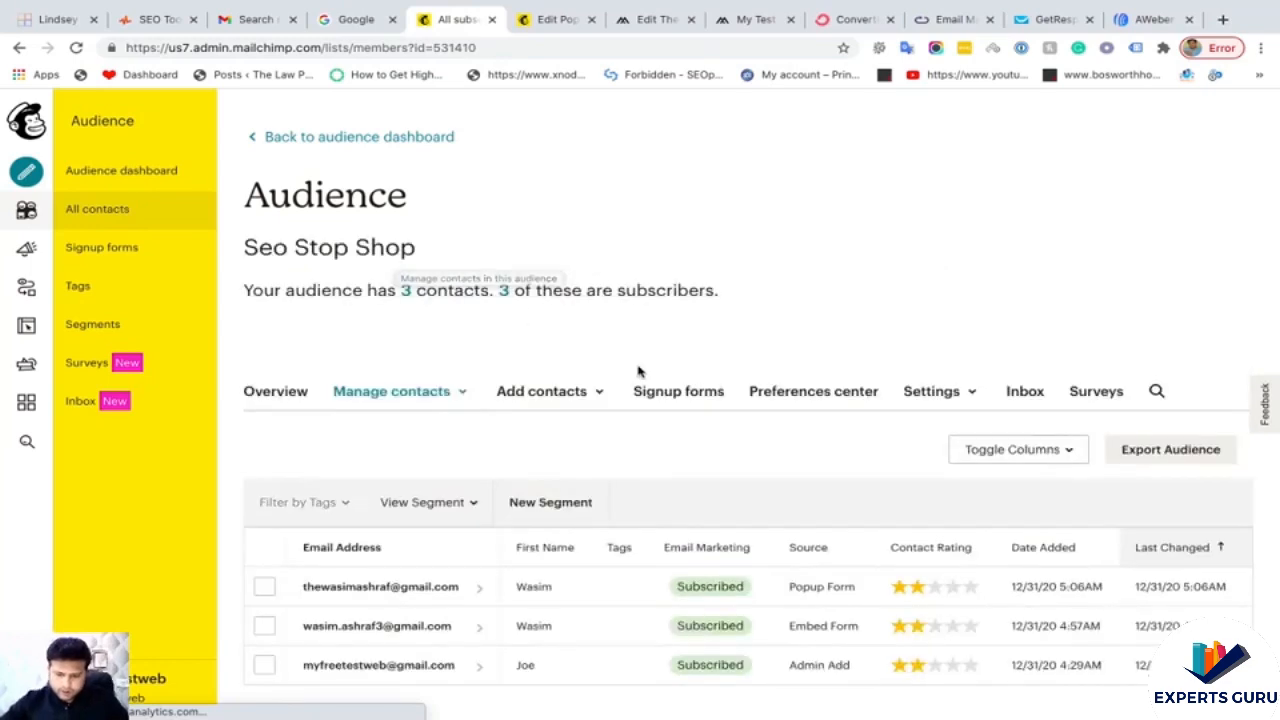
{"action": "scroll", "coordinate": [640, 371], "scroll_direction": "down", "scroll_amount": 1}
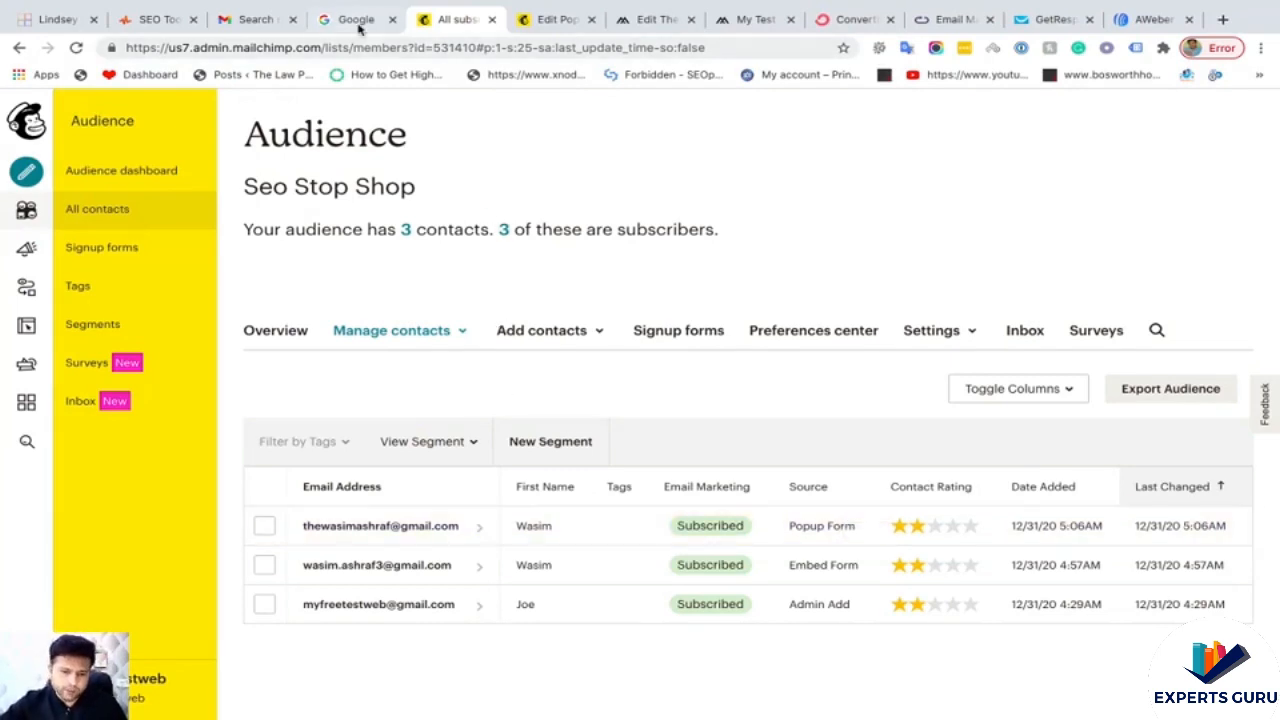
{"action": "left_click", "coordinate": [390, 28]}
- Browse the Integrations catalogue's E-commerce tiles and open ShopSync for Shopify
{"action": "left_click", "coordinate": [546, 26]}
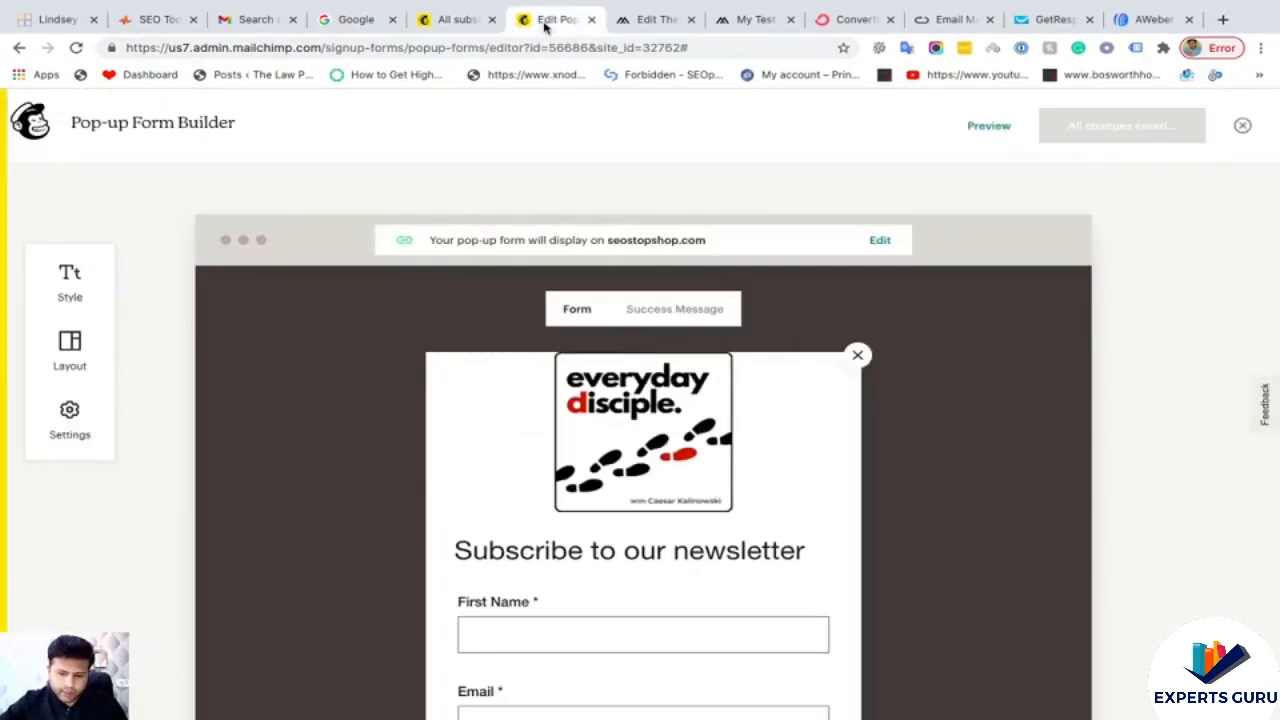
{"action": "left_click", "coordinate": [457, 20]}
{"action": "left_click", "coordinate": [26, 402]}
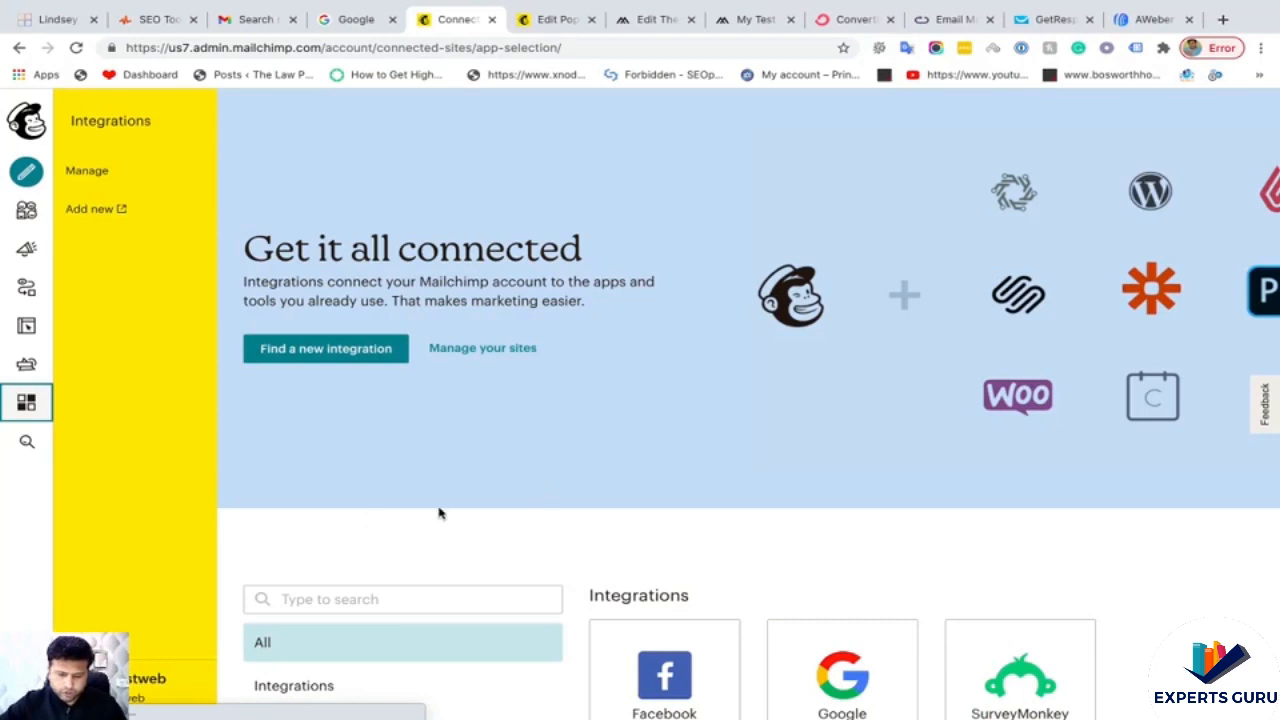
{"action": "scroll", "coordinate": [605, 497], "scroll_direction": "down", "scroll_amount": 3}
{"action": "scroll", "coordinate": [607, 501], "scroll_direction": "down", "scroll_amount": 5}
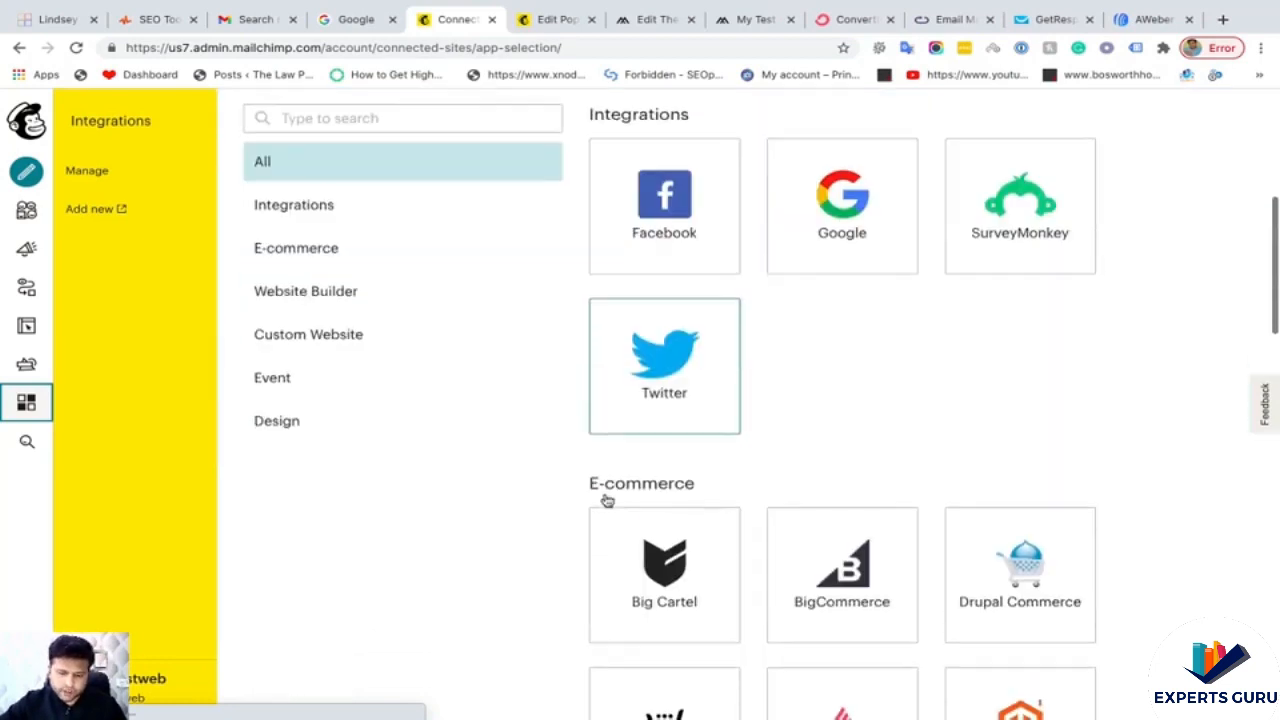
{"action": "scroll", "coordinate": [605, 500], "scroll_direction": "down", "scroll_amount": 1}
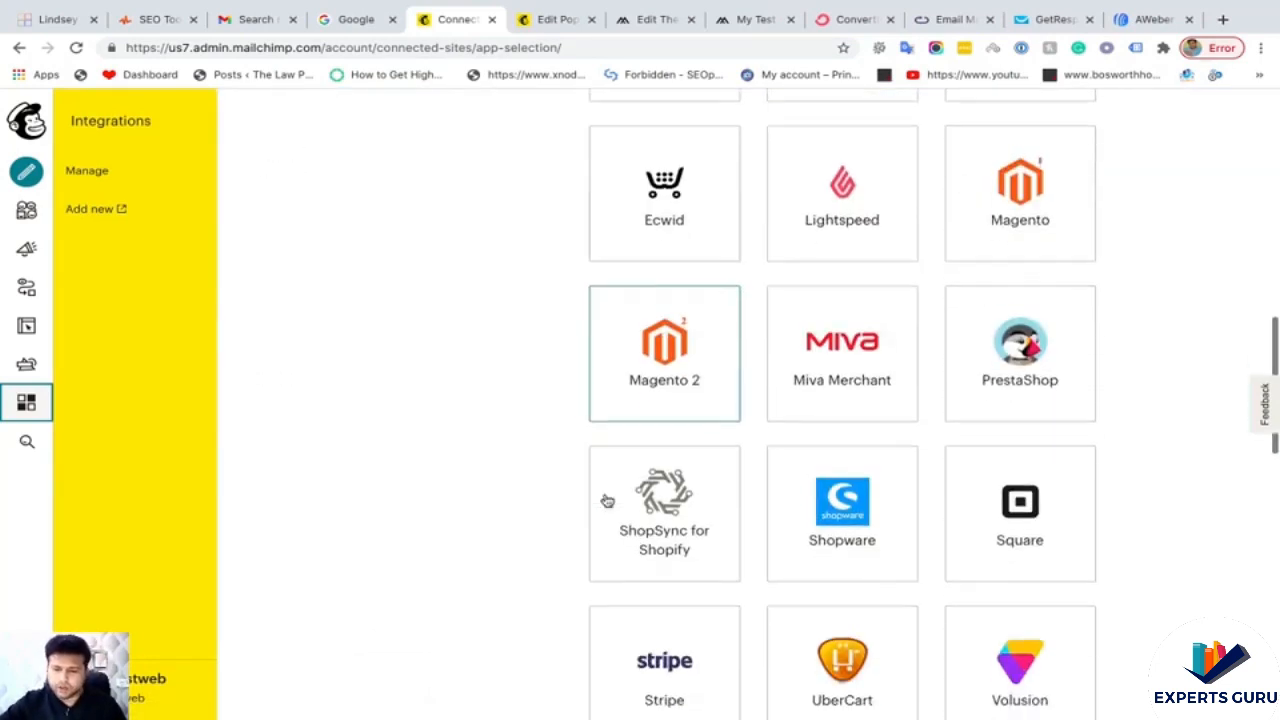
{"action": "scroll", "coordinate": [603, 500], "scroll_direction": "up", "scroll_amount": 1}
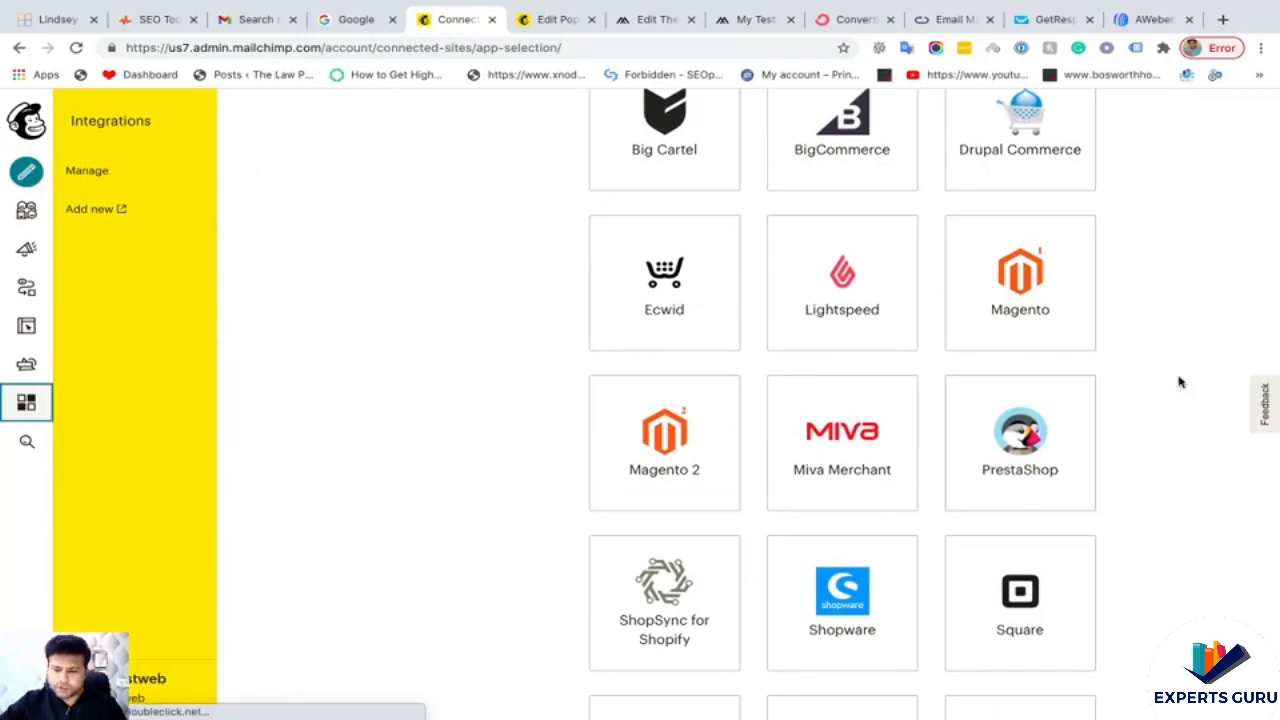
{"action": "scroll", "coordinate": [1168, 384], "scroll_direction": "down", "scroll_amount": 3}
{"action": "scroll", "coordinate": [781, 553], "scroll_direction": "down", "scroll_amount": 2}
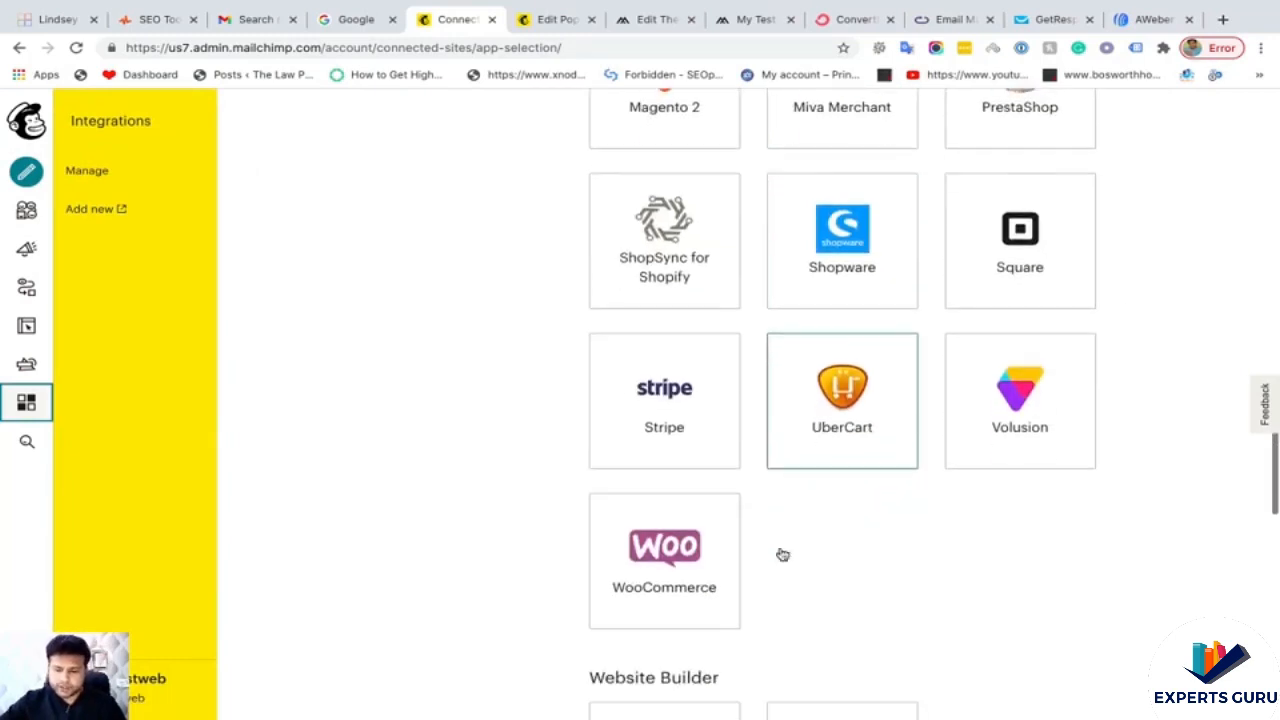
{"action": "scroll", "coordinate": [760, 450], "scroll_direction": "up", "scroll_amount": 1}
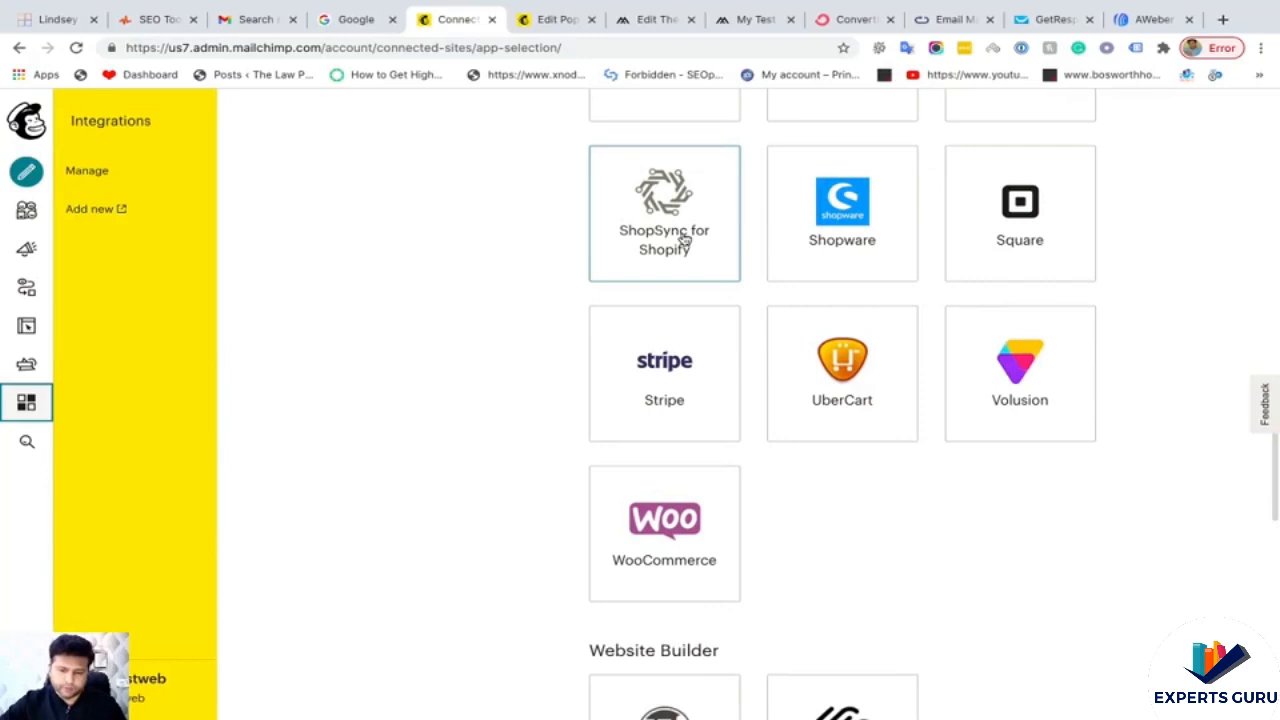
{"action": "left_click", "coordinate": [682, 240]}
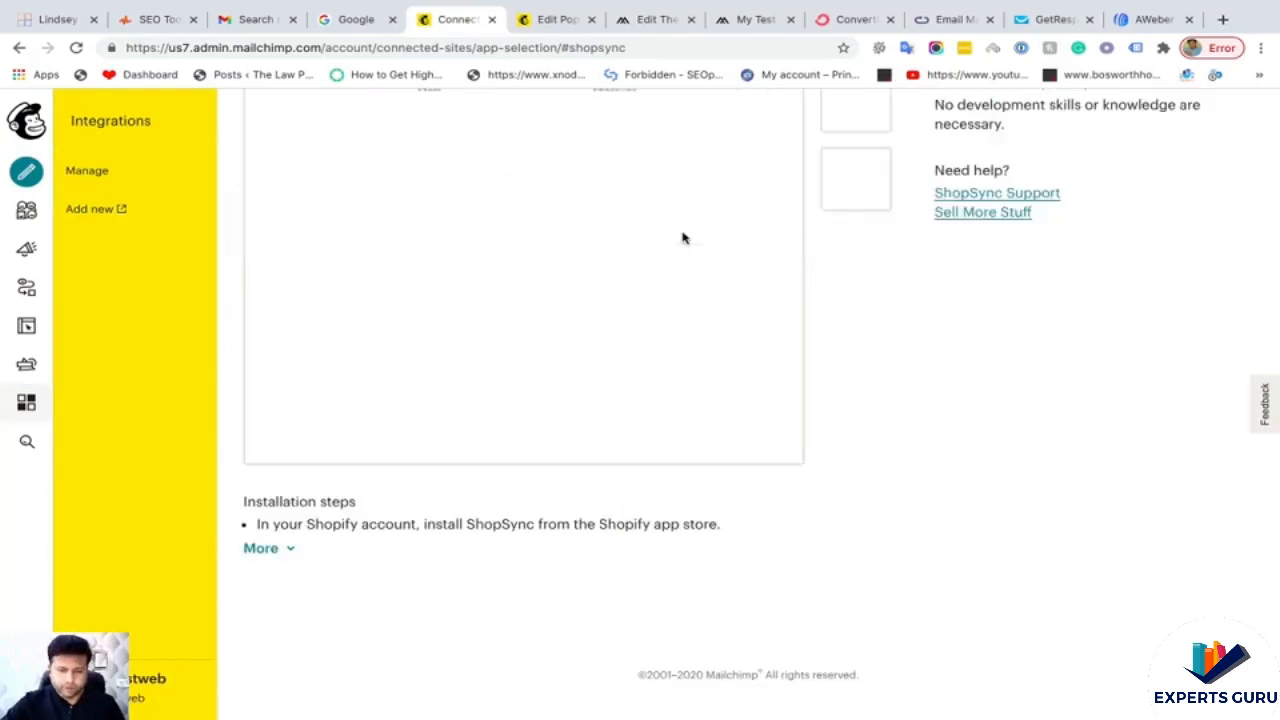
- Expand ShopSync for Shopify's installation steps to show all four
{"action": "scroll", "coordinate": [683, 237], "scroll_direction": "up", "scroll_amount": 3}
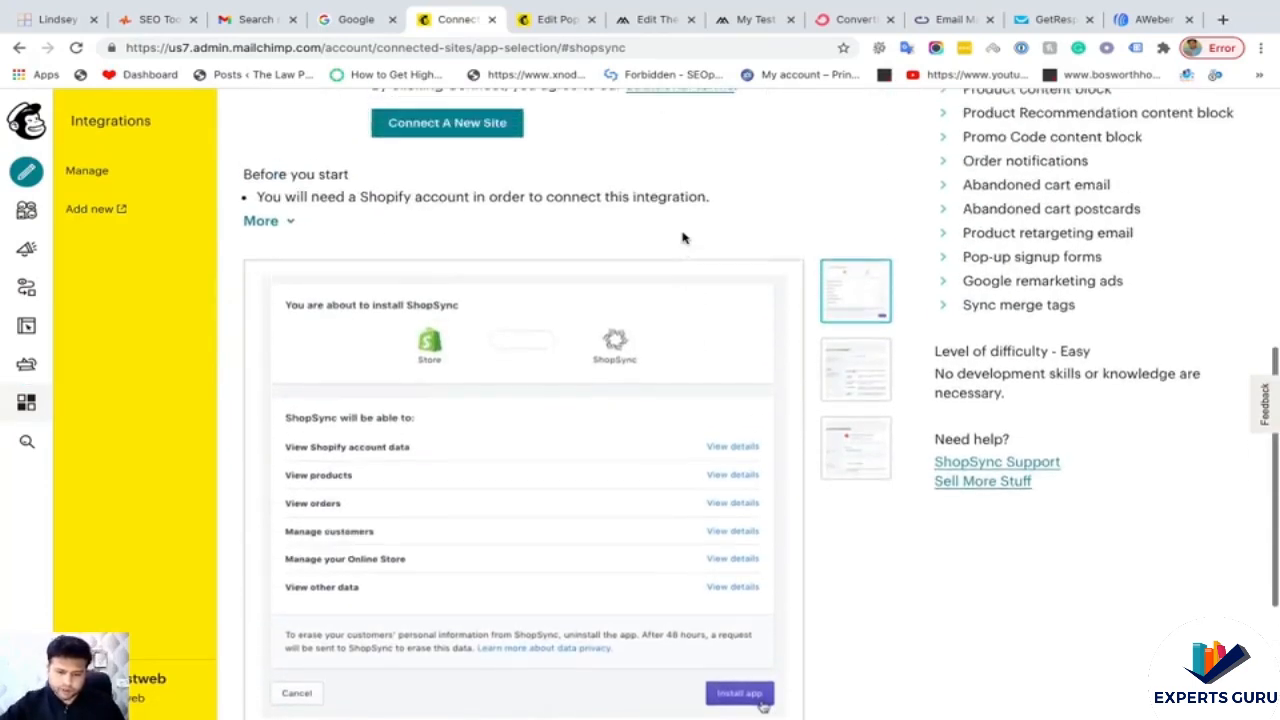
{"action": "scroll", "coordinate": [596, 265], "scroll_direction": "up", "scroll_amount": 2}
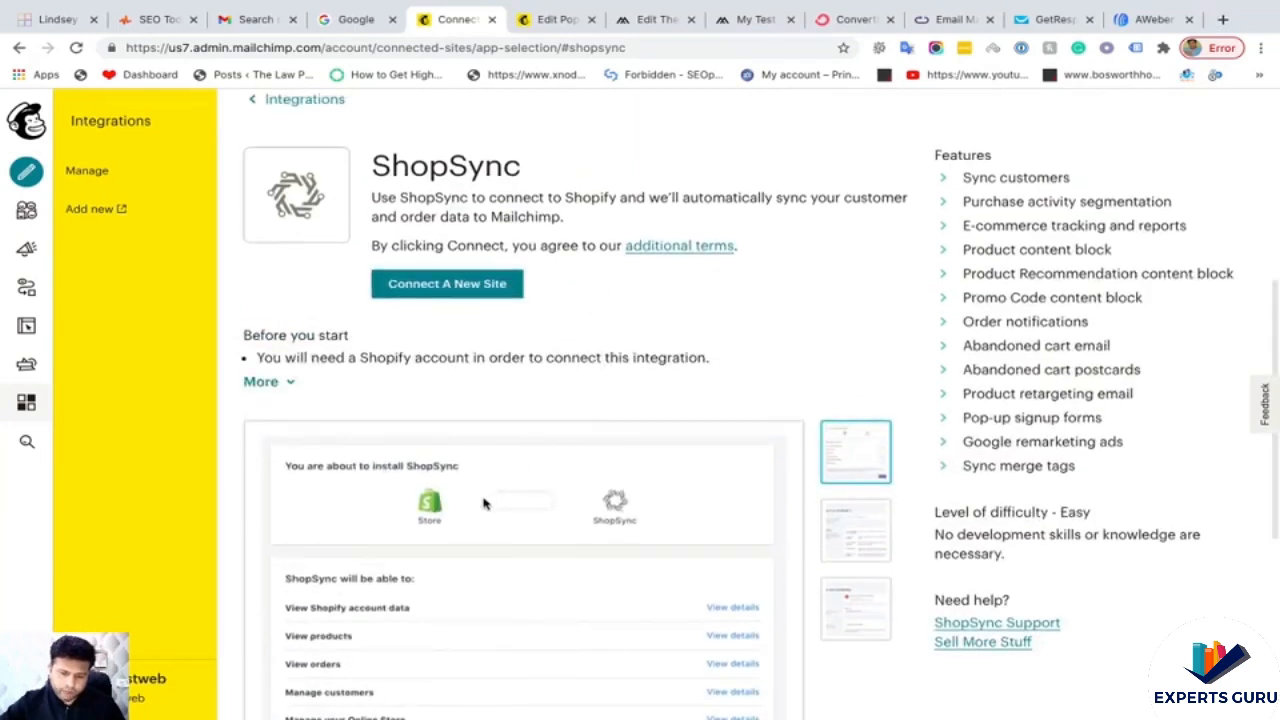
{"action": "double_click", "coordinate": [403, 169]}
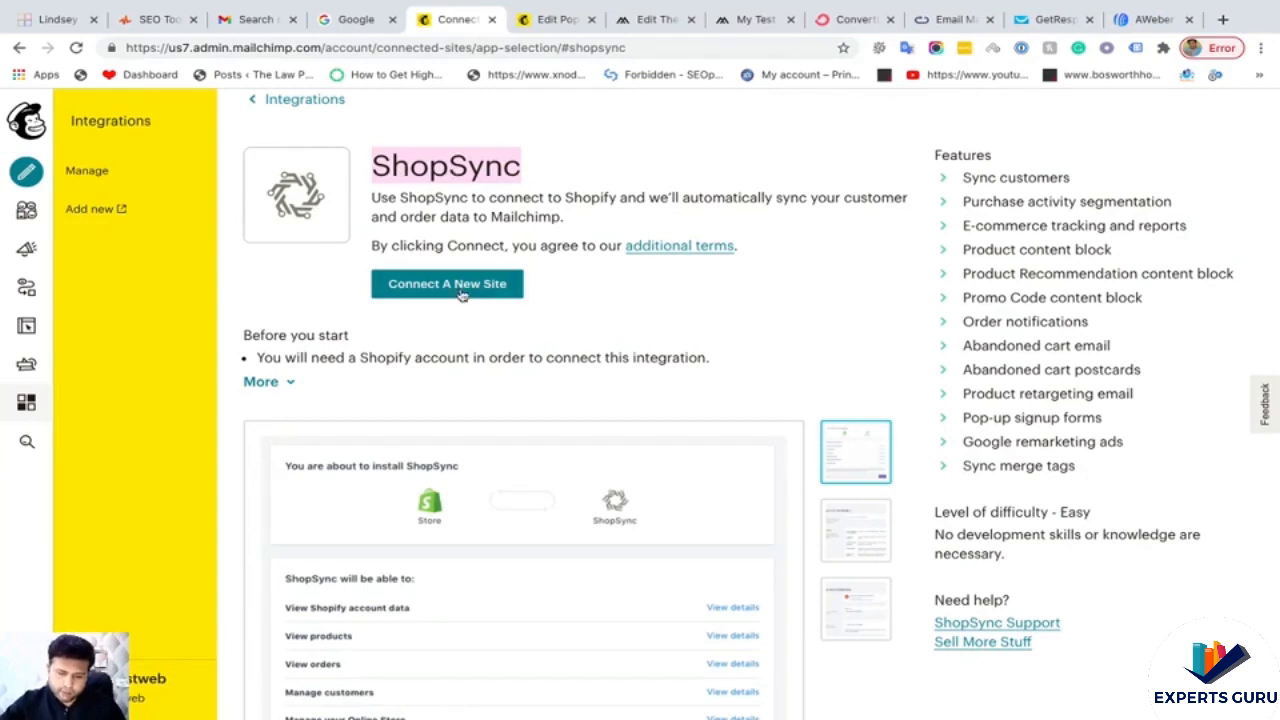
{"action": "scroll", "coordinate": [458, 298], "scroll_direction": "down", "scroll_amount": 5}
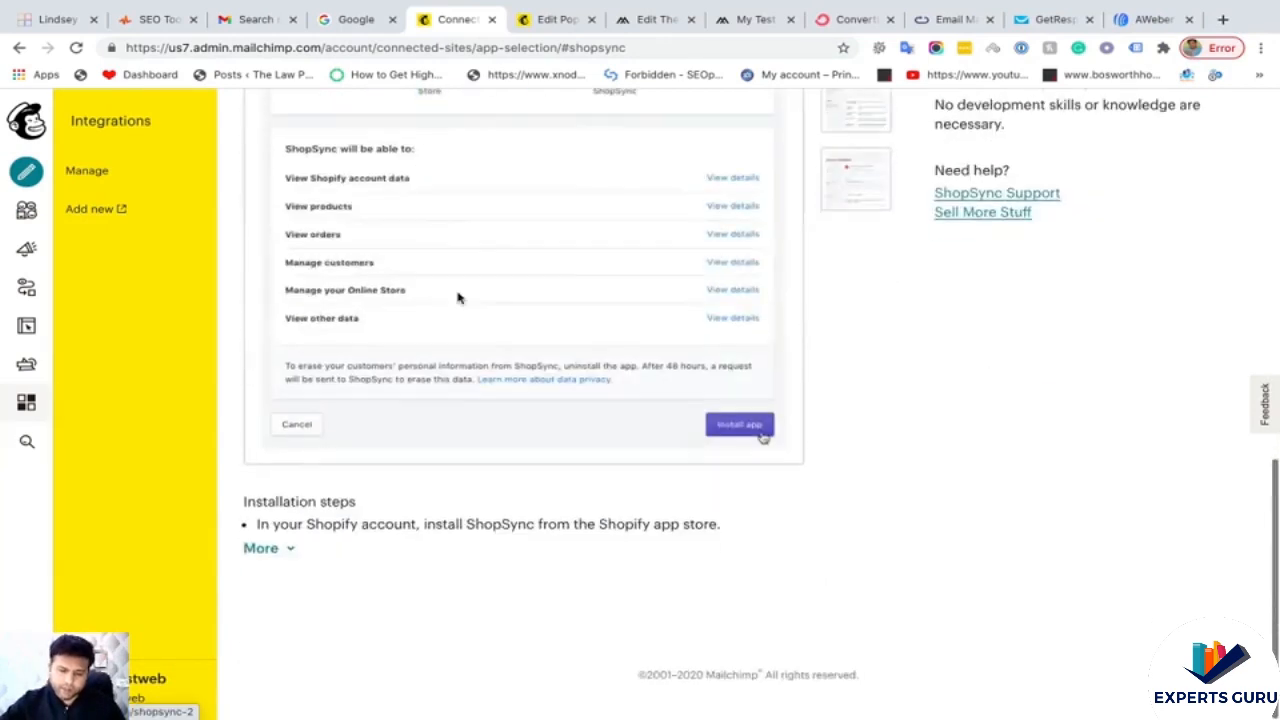
{"action": "left_click", "coordinate": [270, 548]}
- Preview the second and third ShopSync screenshots, including the connected-store view
{"action": "scroll", "coordinate": [480, 497], "scroll_direction": "down", "scroll_amount": 2}
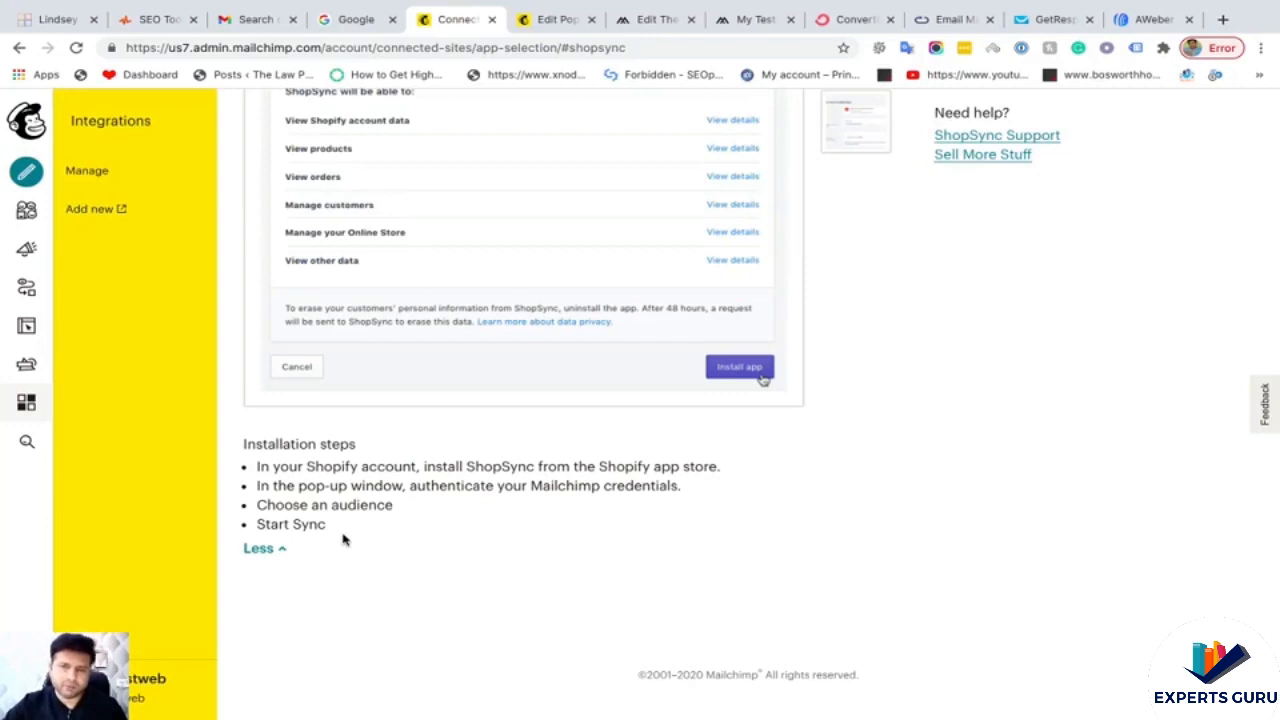
{"action": "scroll", "coordinate": [562, 501], "scroll_direction": "up", "scroll_amount": 10}
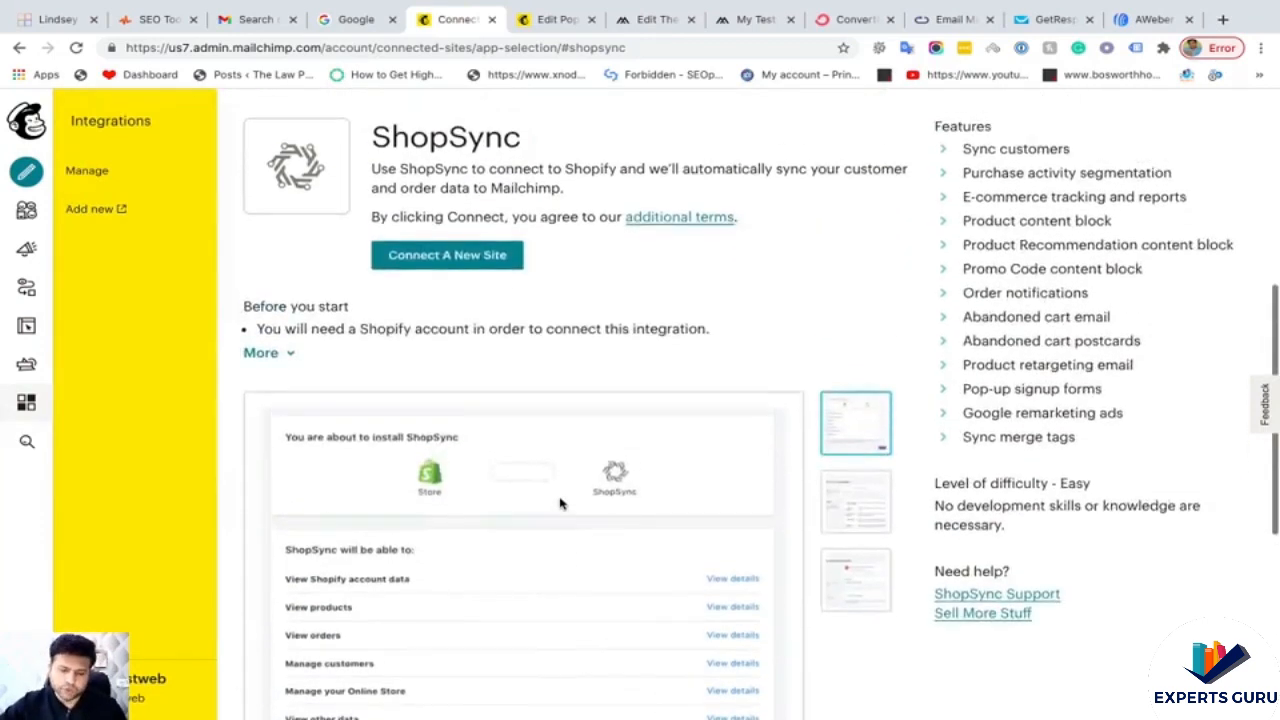
{"action": "scroll", "coordinate": [703, 297], "scroll_direction": "down", "scroll_amount": 6}
{"action": "scroll", "coordinate": [680, 305], "scroll_direction": "down", "scroll_amount": 1}
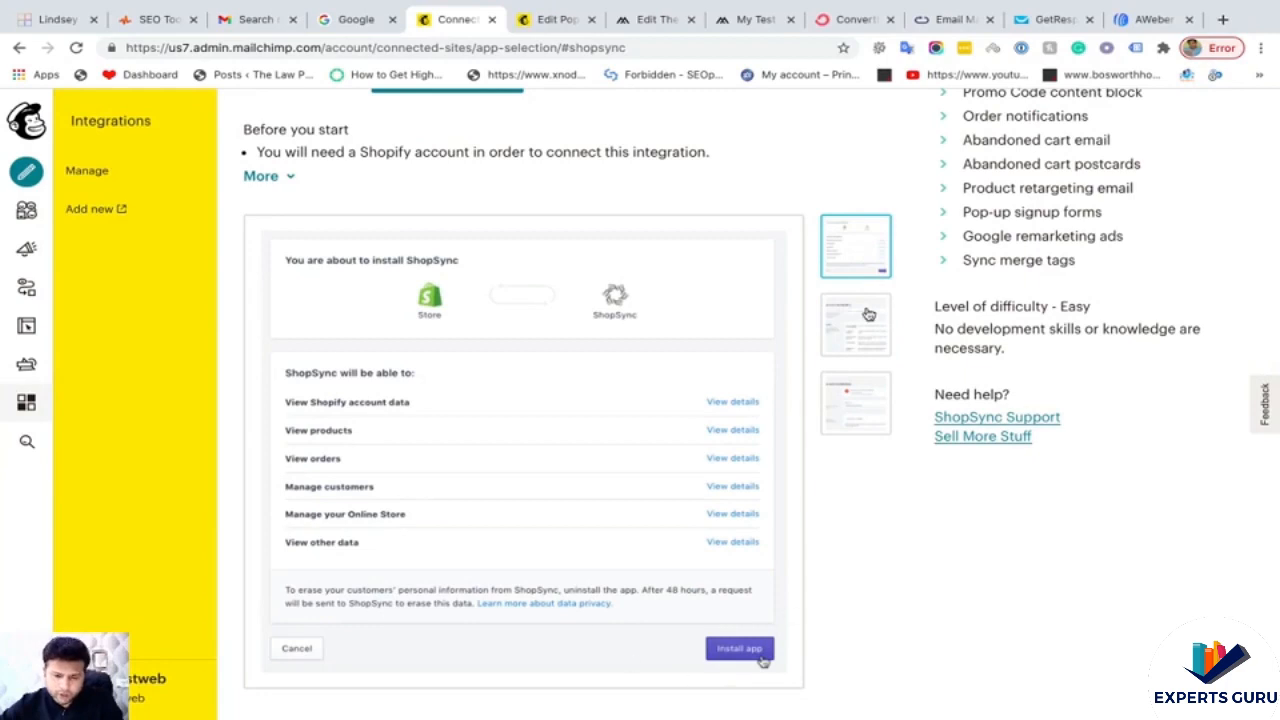
{"action": "left_click", "coordinate": [852, 313]}
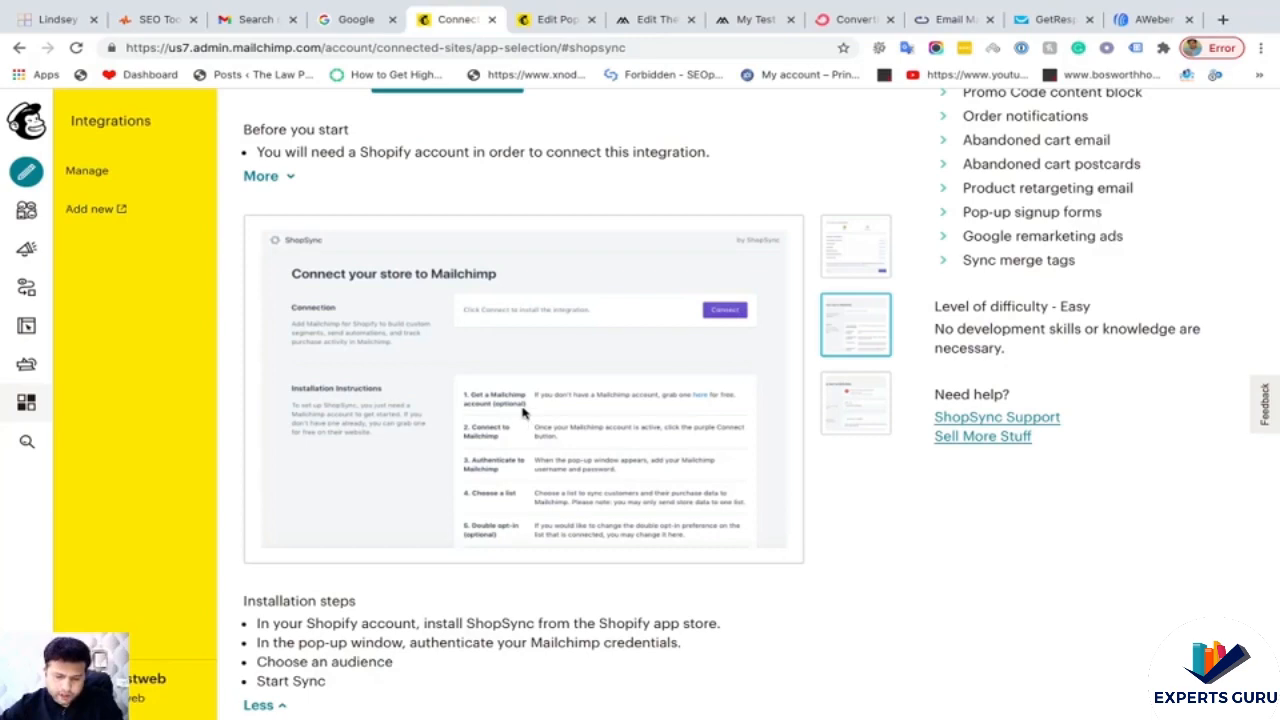
{"action": "left_click", "coordinate": [846, 410]}
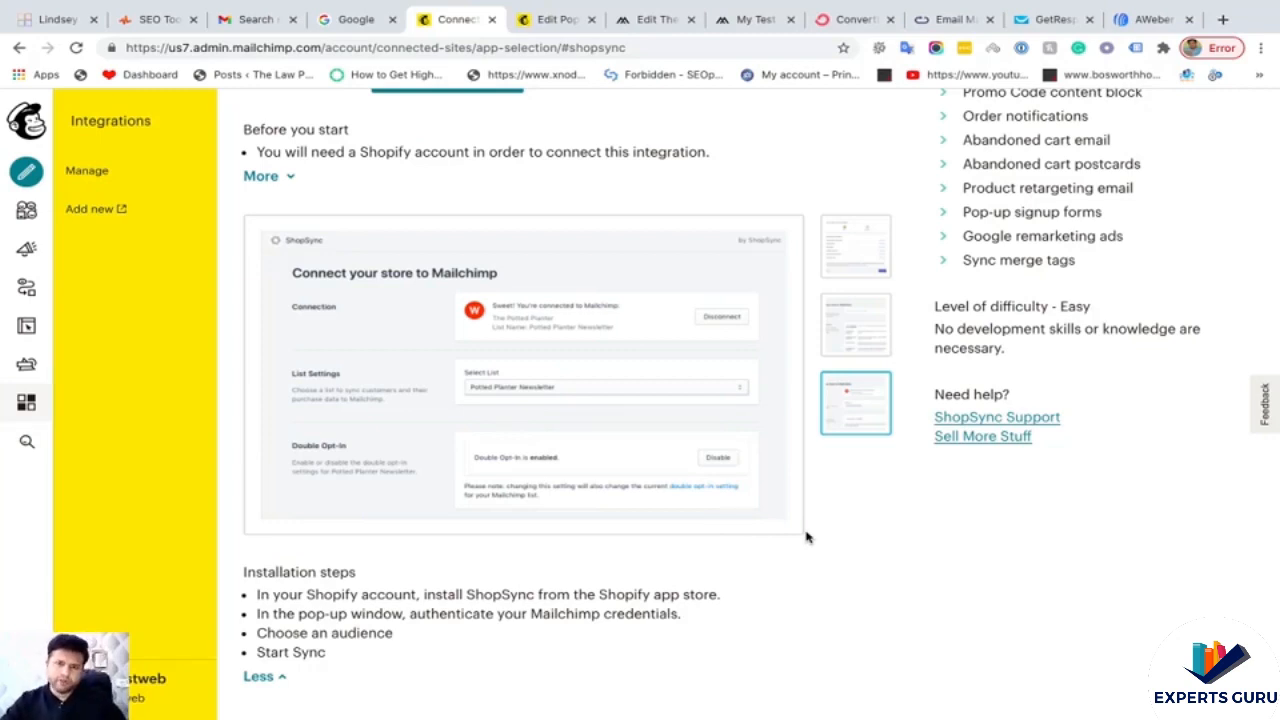
- Return to the Integrations catalogue and scroll through its listings
{"action": "left_click", "coordinate": [26, 405]}
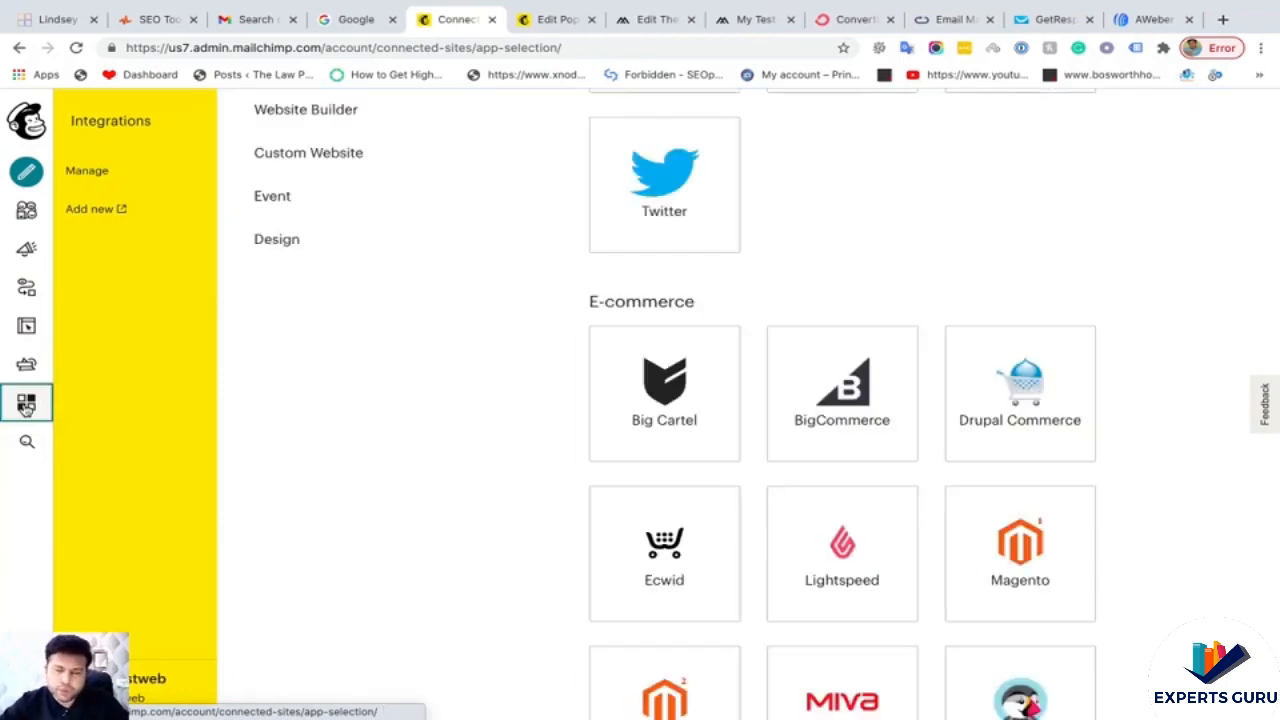
{"action": "scroll", "coordinate": [363, 492], "scroll_direction": "down", "scroll_amount": 3}
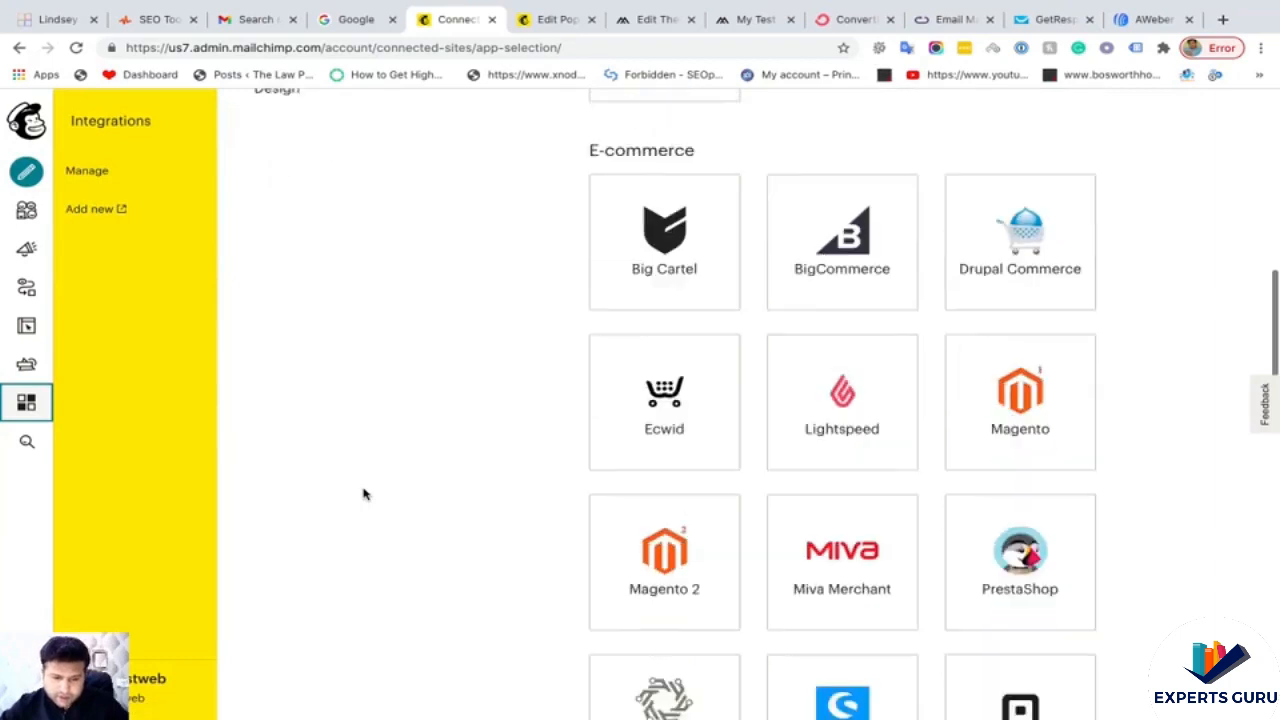
{"action": "scroll", "coordinate": [364, 494], "scroll_direction": "down", "scroll_amount": 2}
{"action": "scroll", "coordinate": [364, 494], "scroll_direction": "up", "scroll_amount": 10}
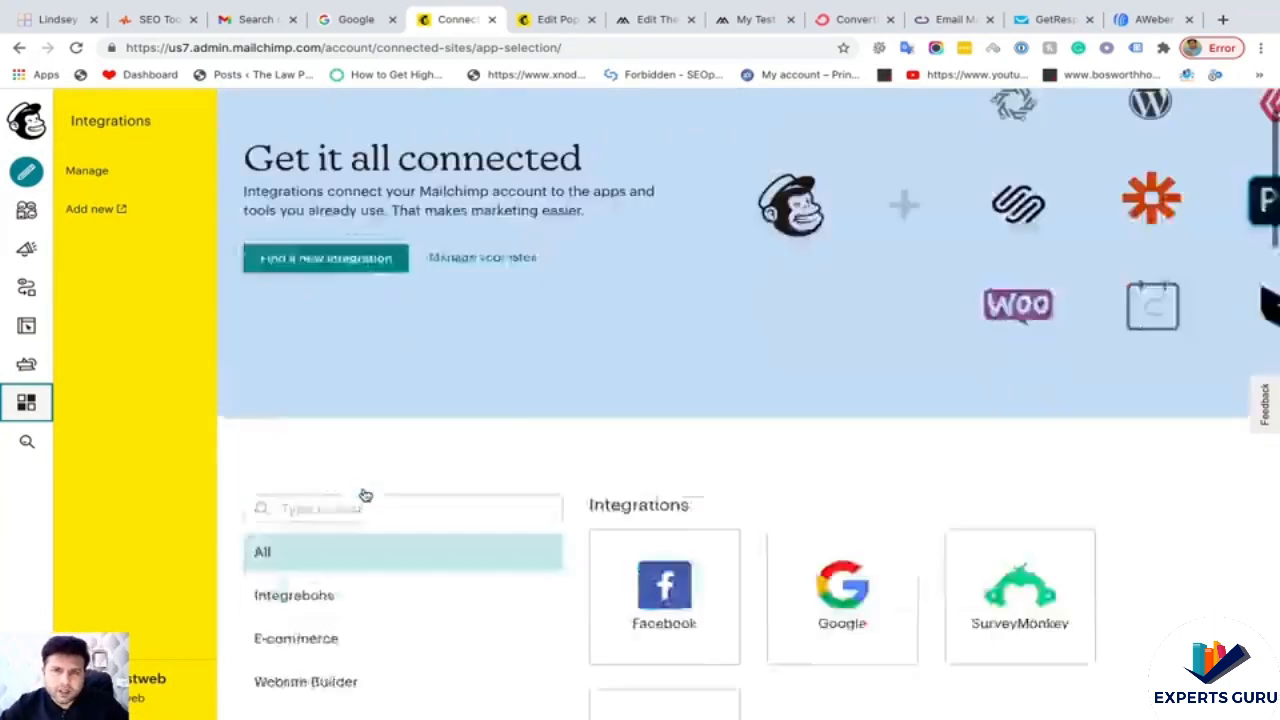
- View the audience's All contacts list showing three subscribers, one from the pop-up form
{"action": "left_click", "coordinate": [27, 210]}
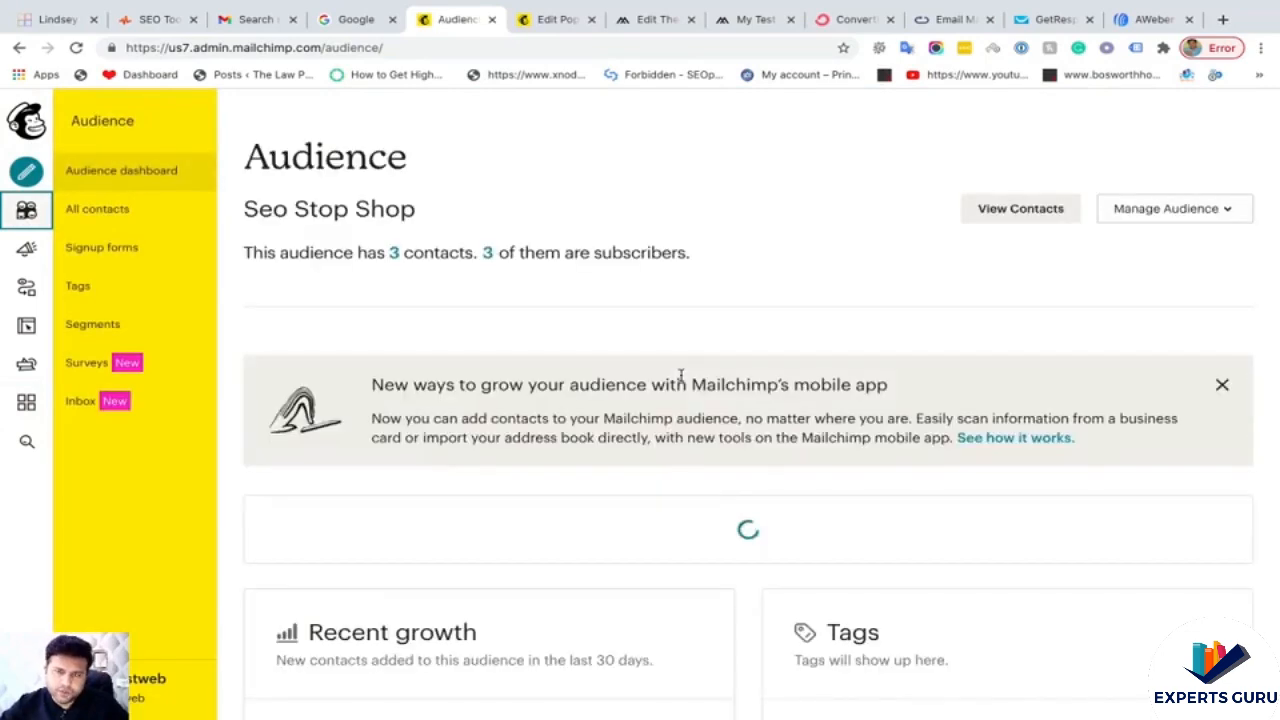
{"action": "scroll", "coordinate": [726, 371], "scroll_direction": "down", "scroll_amount": 2}
{"action": "scroll", "coordinate": [724, 371], "scroll_direction": "down", "scroll_amount": 3}
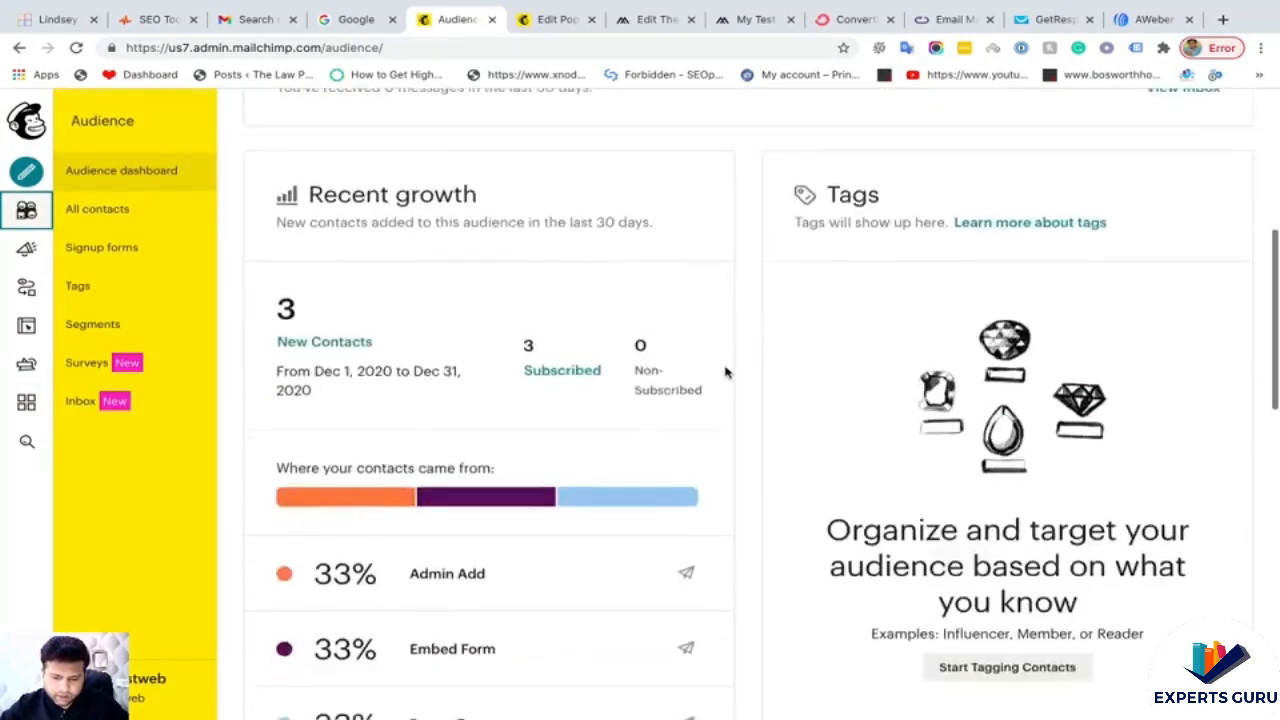
{"action": "scroll", "coordinate": [540, 340], "scroll_direction": "up", "scroll_amount": 5}
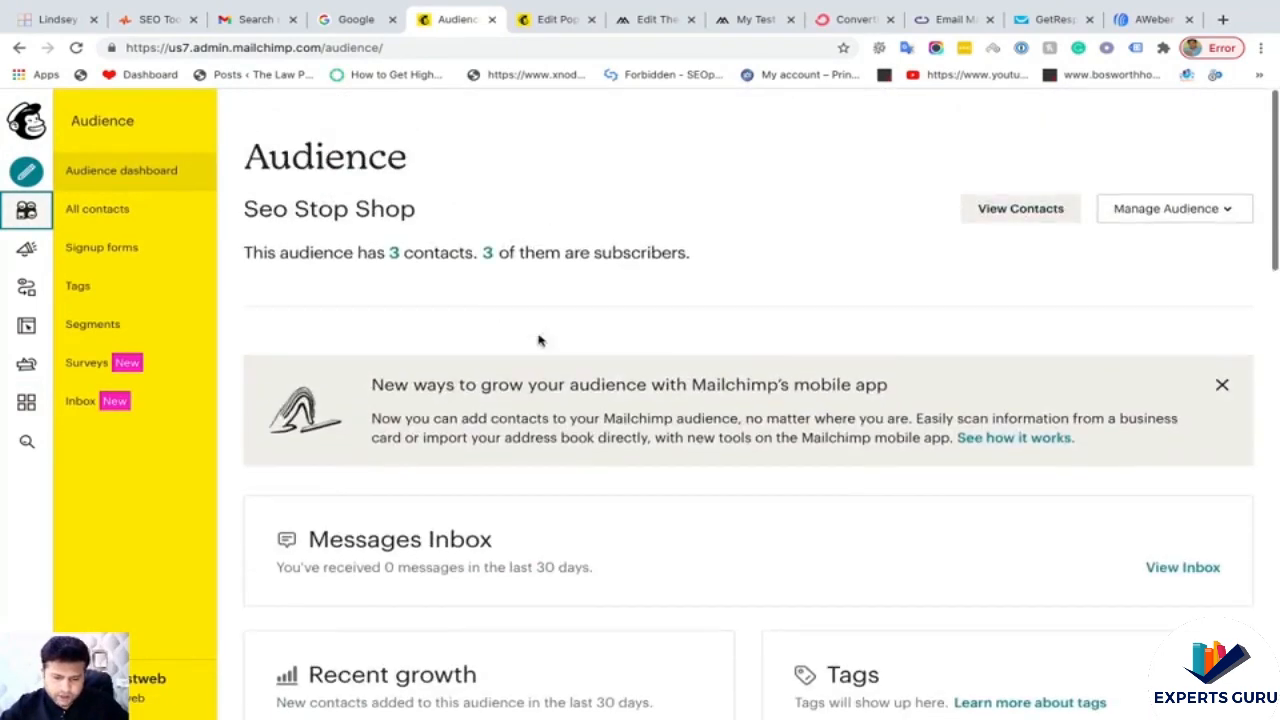
{"action": "left_click", "coordinate": [124, 222]}
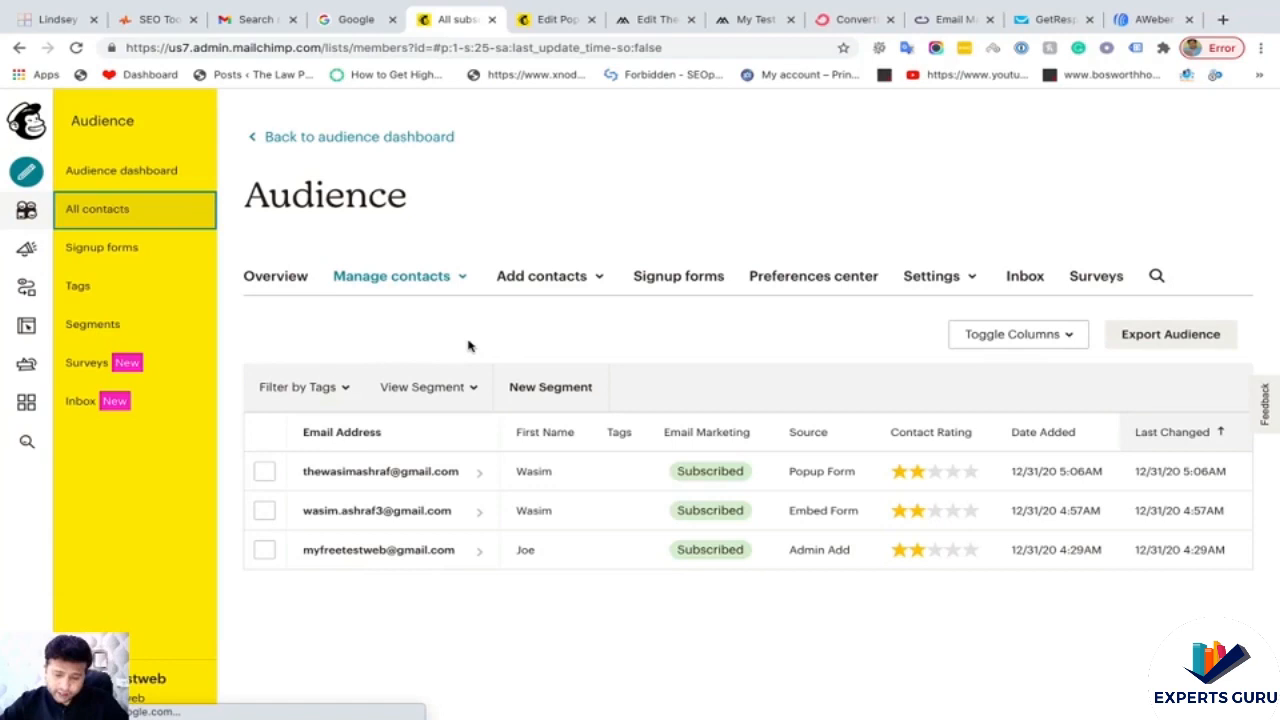
{"action": "left_click", "coordinate": [691, 400]}
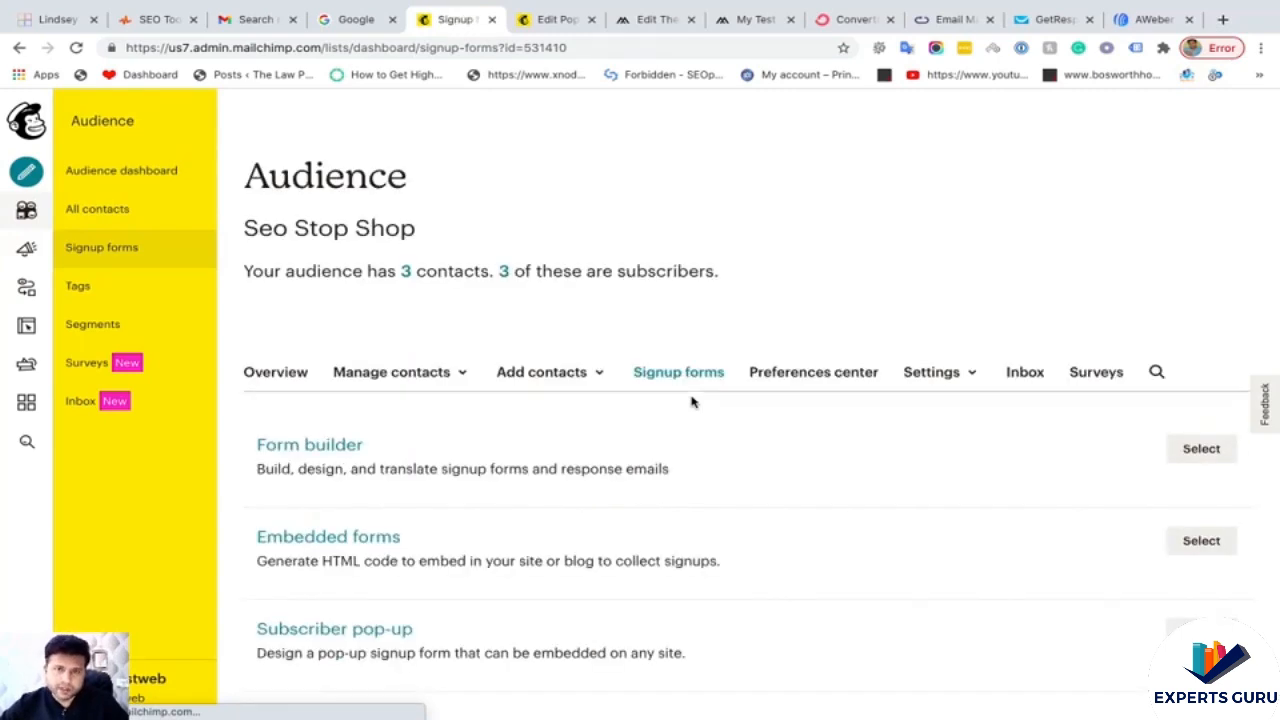
- Scroll the Signup forms page through Embedded forms, Subscriber pop-up, Contact Form and Form integrations
{"action": "scroll", "coordinate": [790, 452], "scroll_direction": "down", "scroll_amount": 3}
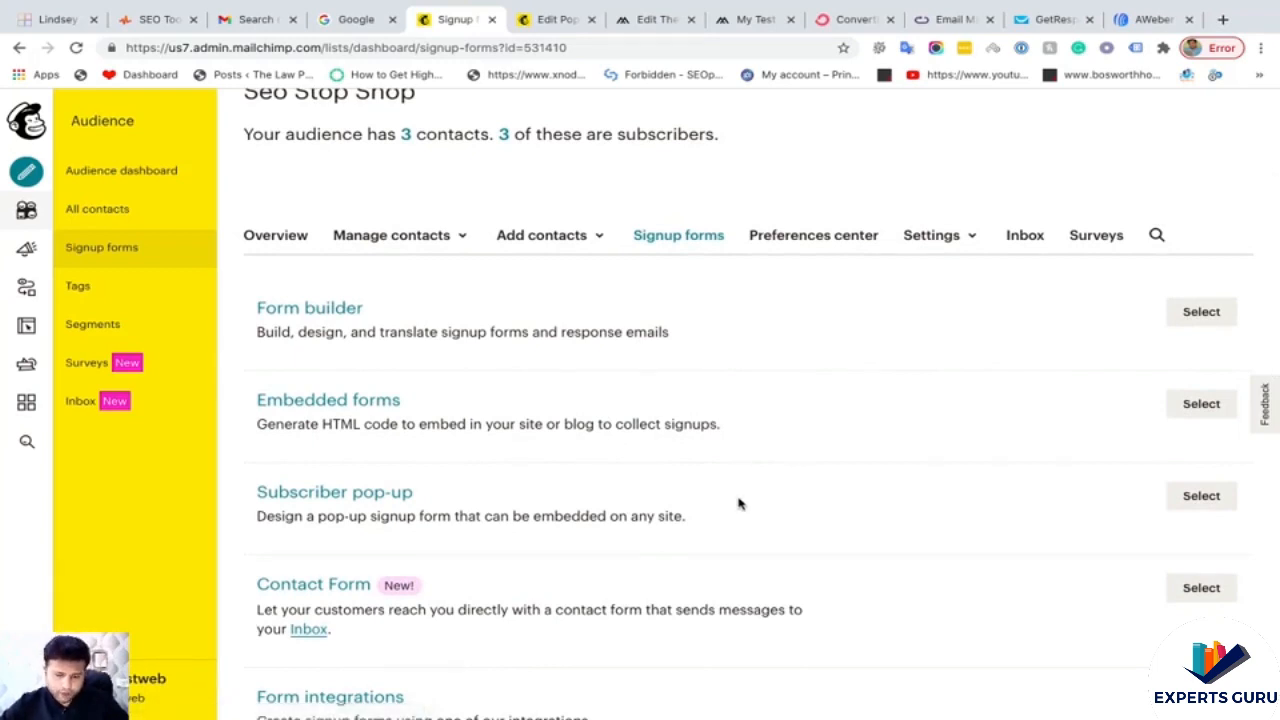
{"action": "scroll", "coordinate": [737, 503], "scroll_direction": "down", "scroll_amount": 1}
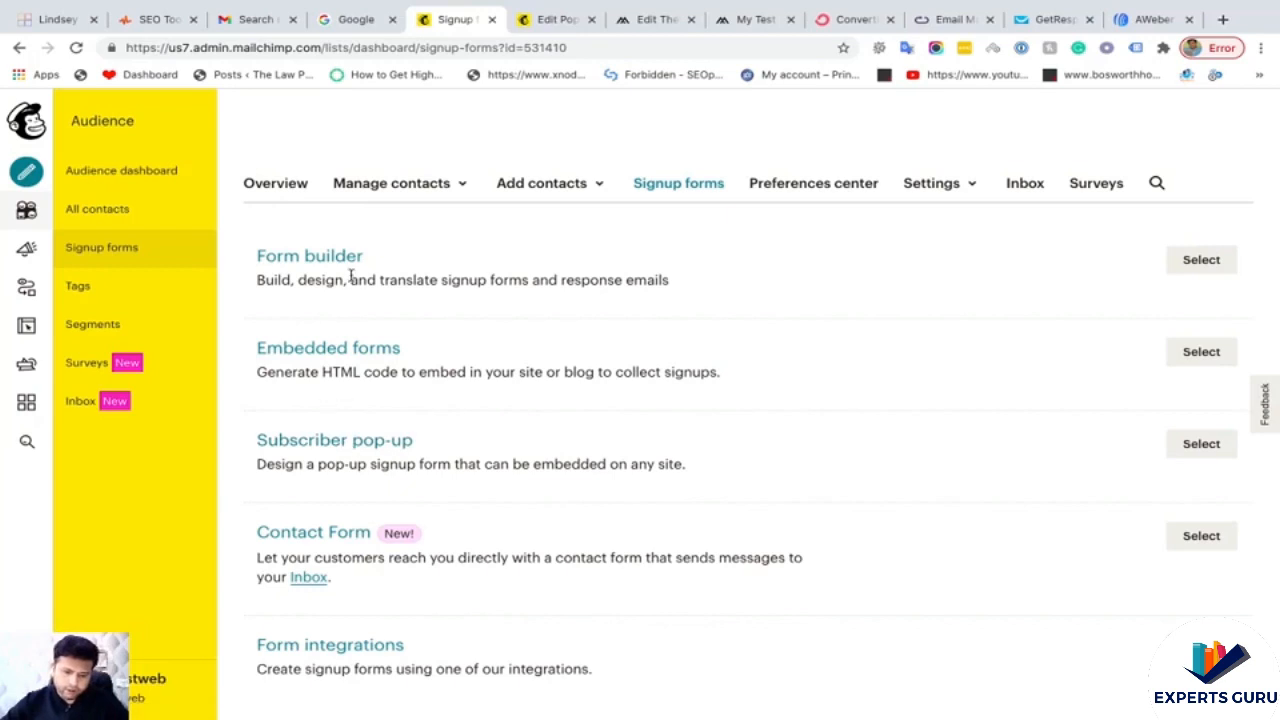